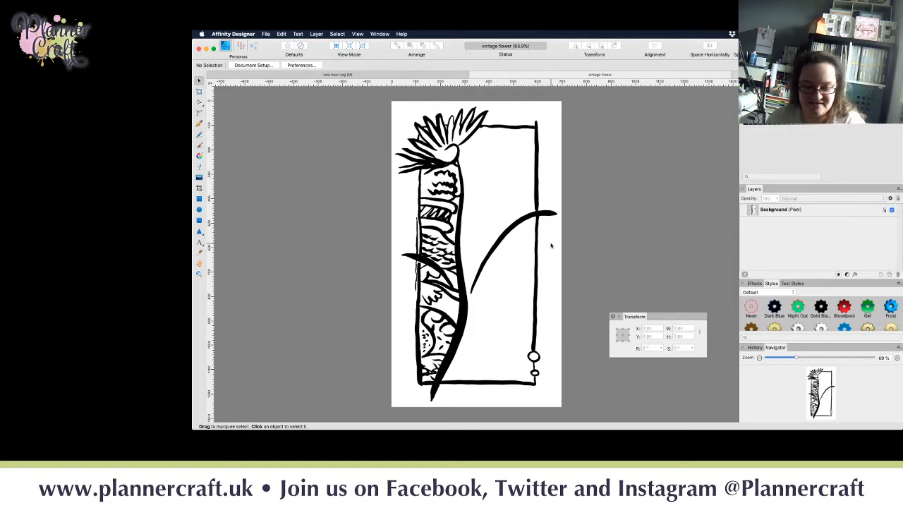
- Create a new portrait document from the A5 print preset, 148 × 210 mm
key(super+n)
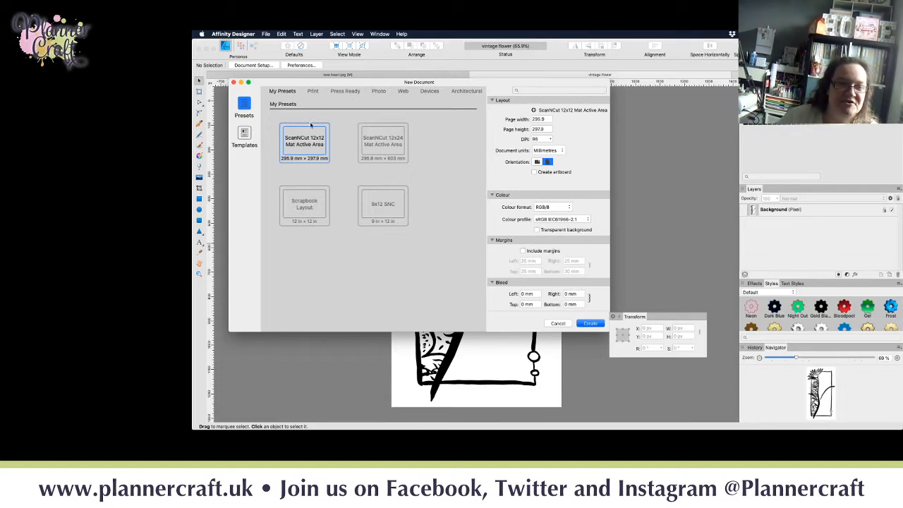
click(313, 91)
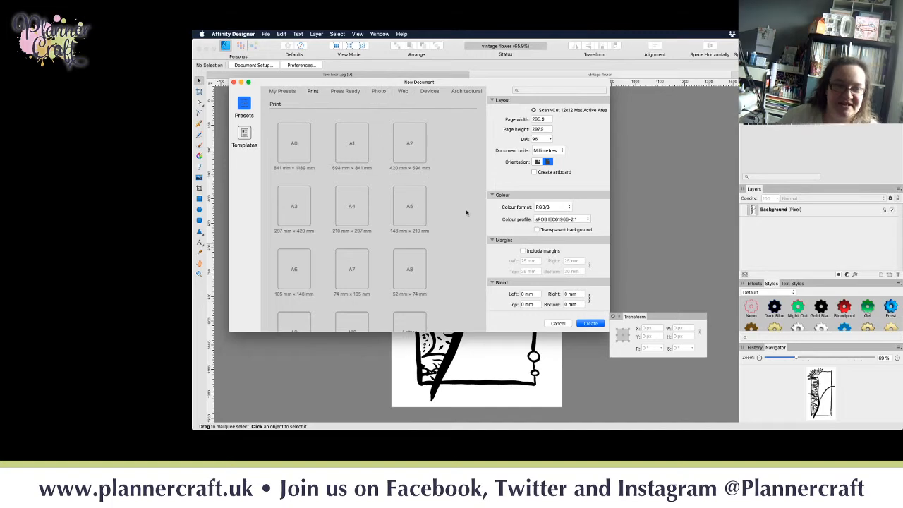
click(410, 209)
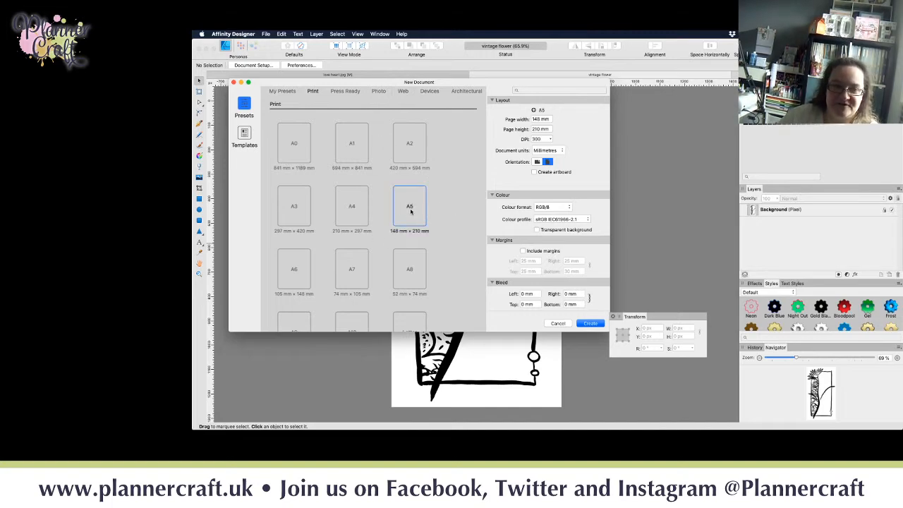
click(592, 325)
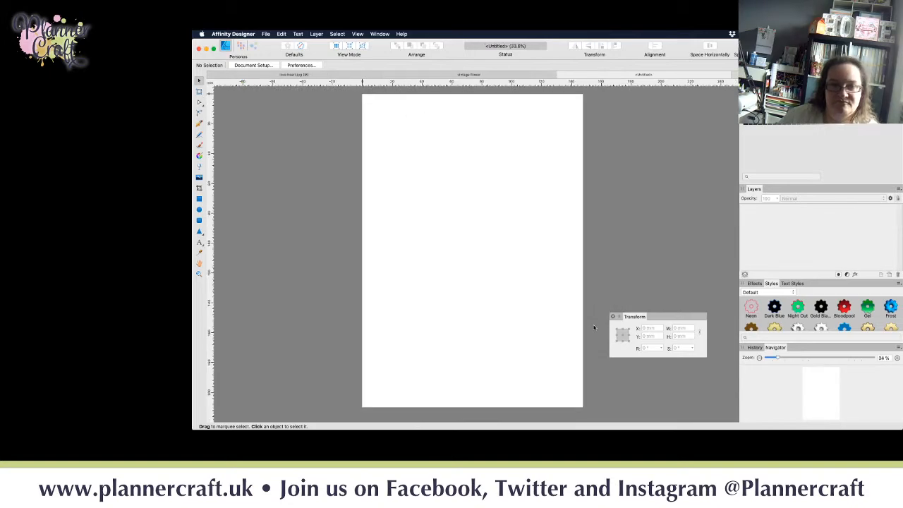
- Unlock the Background layer of the vintage flower document and copy it into the new A5 document
click(476, 76)
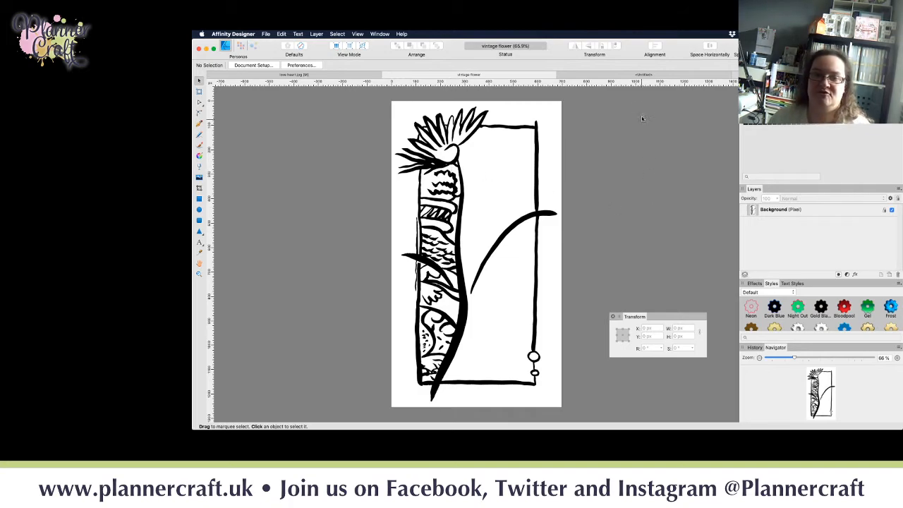
click(788, 211)
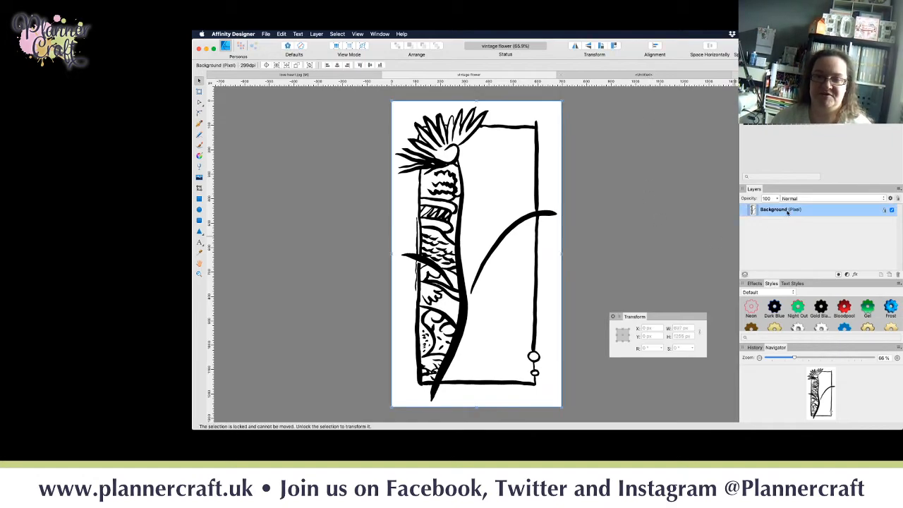
click(883, 210)
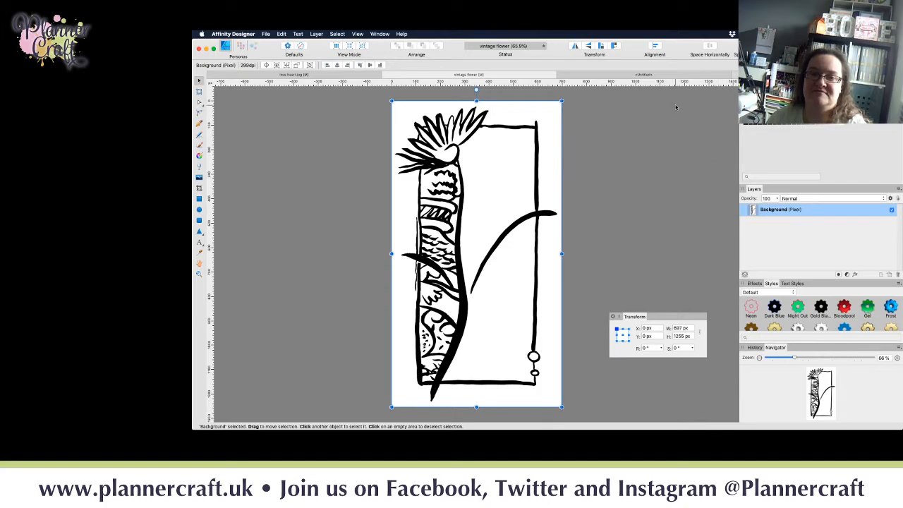
click(644, 74)
key(super+v)
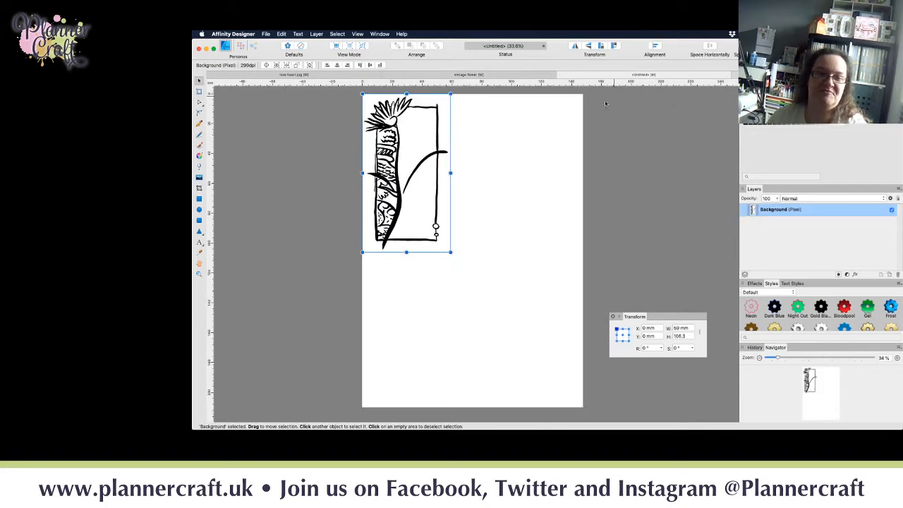
- Enlarge the flower drawing to about 98 × 177 mm, centre it vertically on the A5 page and deselect it
drag(436, 216, 551, 382)
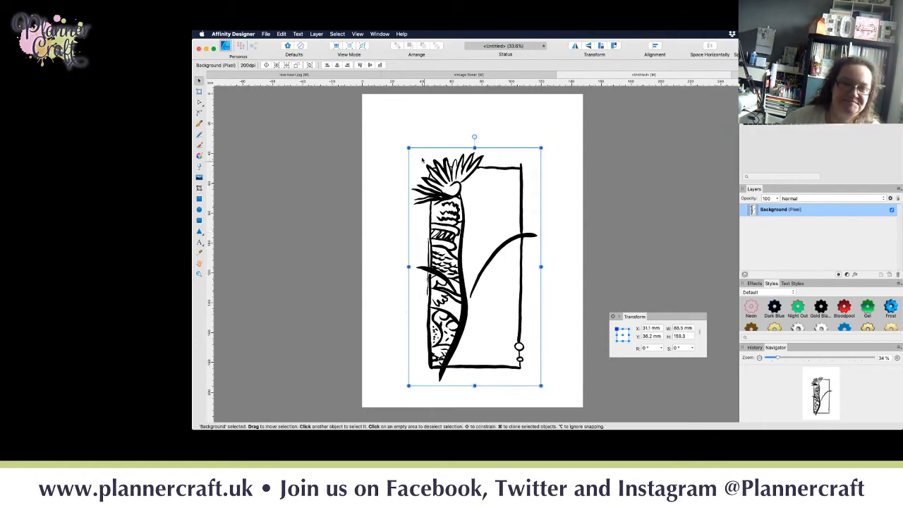
drag(408, 148, 394, 121)
mouse_move(491, 223)
mouse_down()
mouse_move(494, 209)
mouse_move(499, 219)
mouse_up()
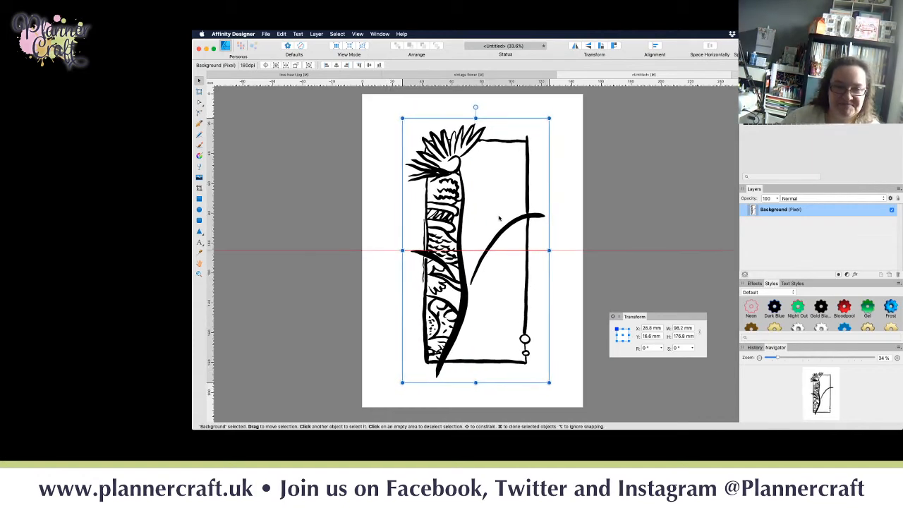
click(570, 222)
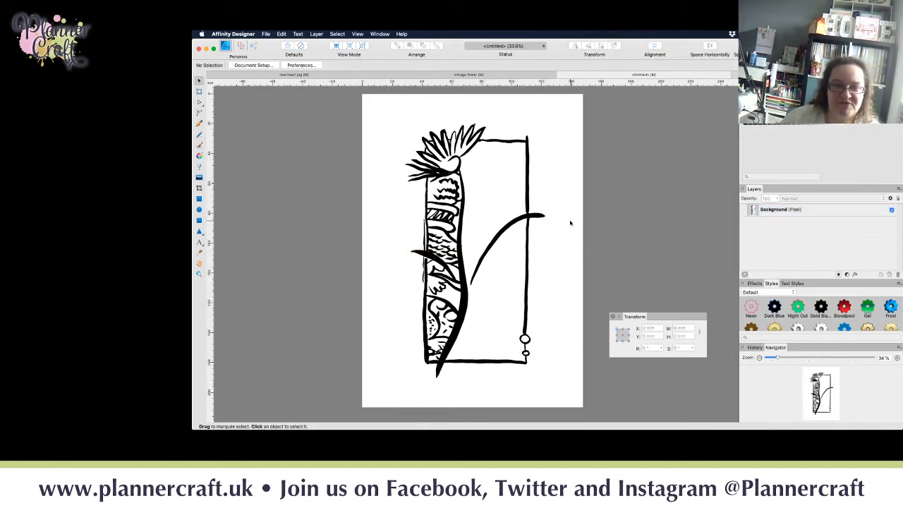
- Open the document's print settings and choose A4 Borderless paper with Landscape orientation
click(267, 34)
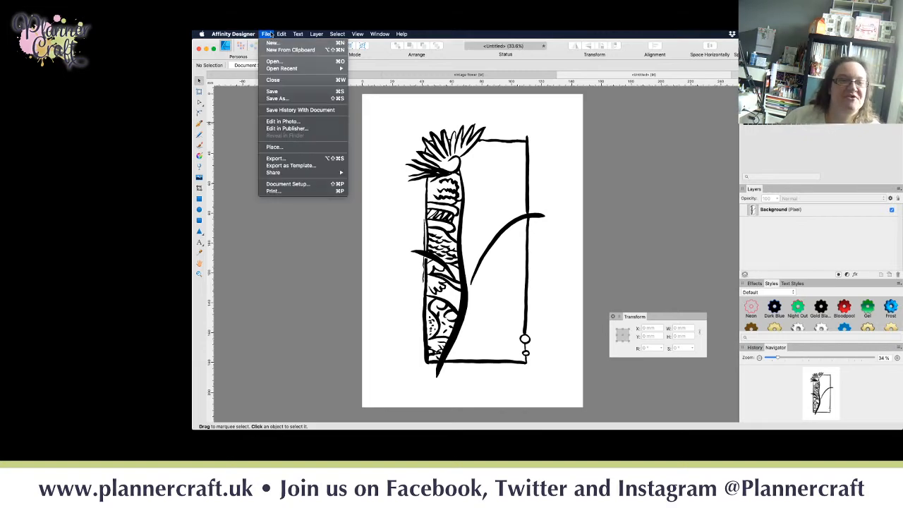
click(269, 192)
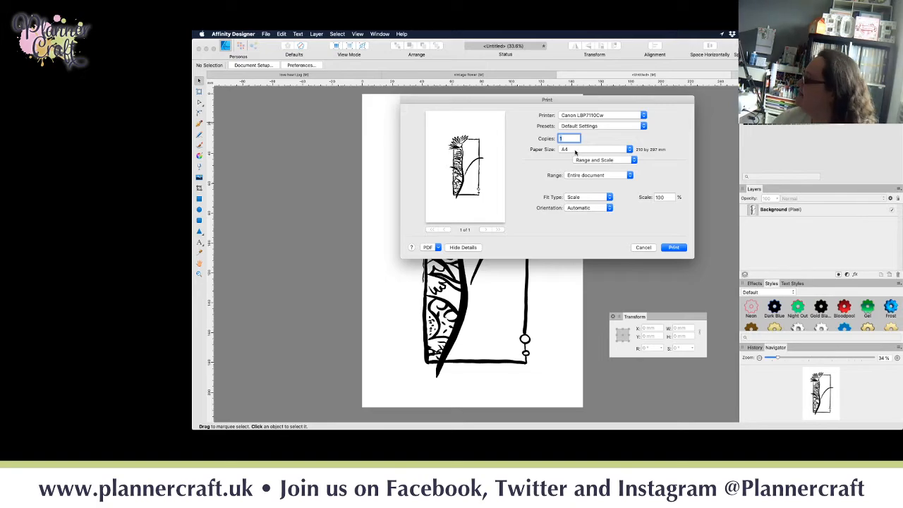
click(576, 151)
mouse_move(635, 149)
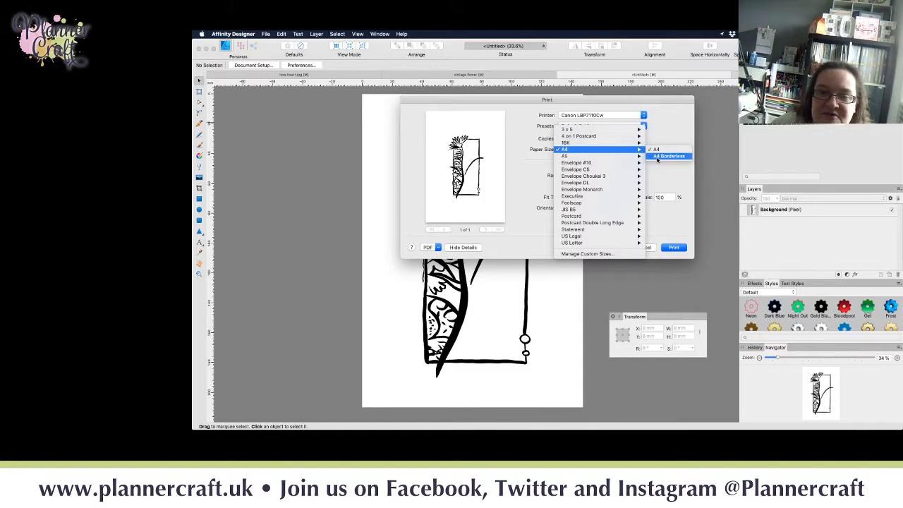
click(659, 156)
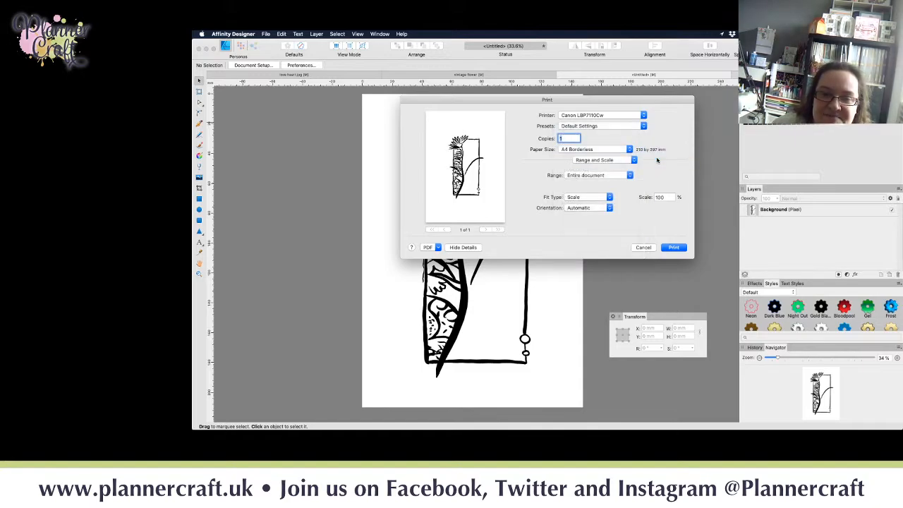
click(610, 209)
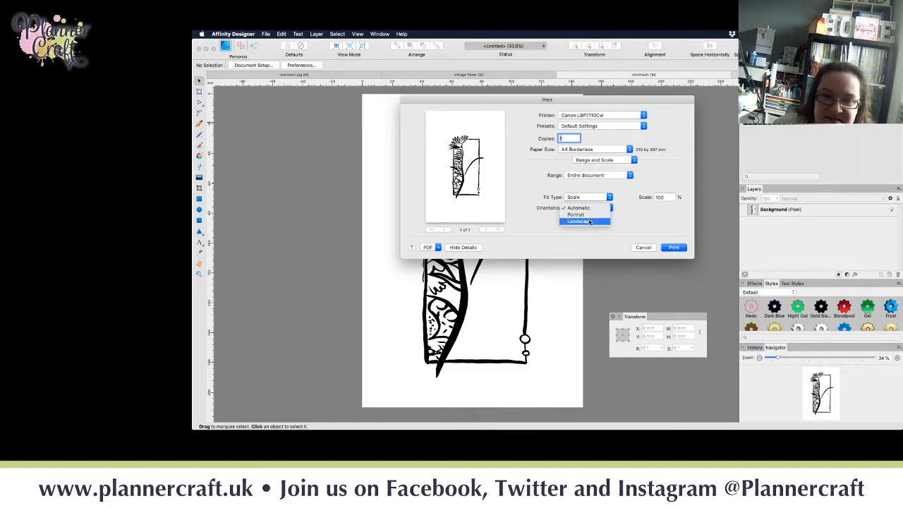
click(590, 222)
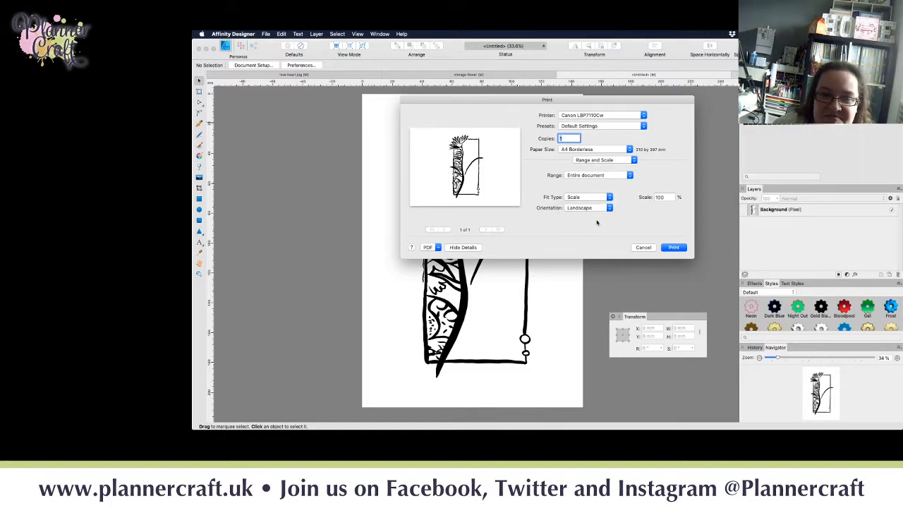
- Check the document layout print options and keep the Single model
click(598, 161)
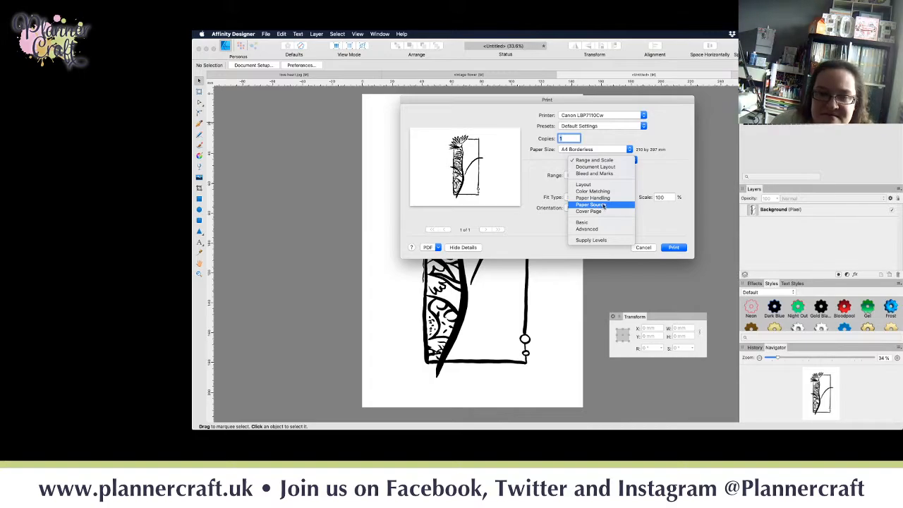
click(595, 167)
click(593, 177)
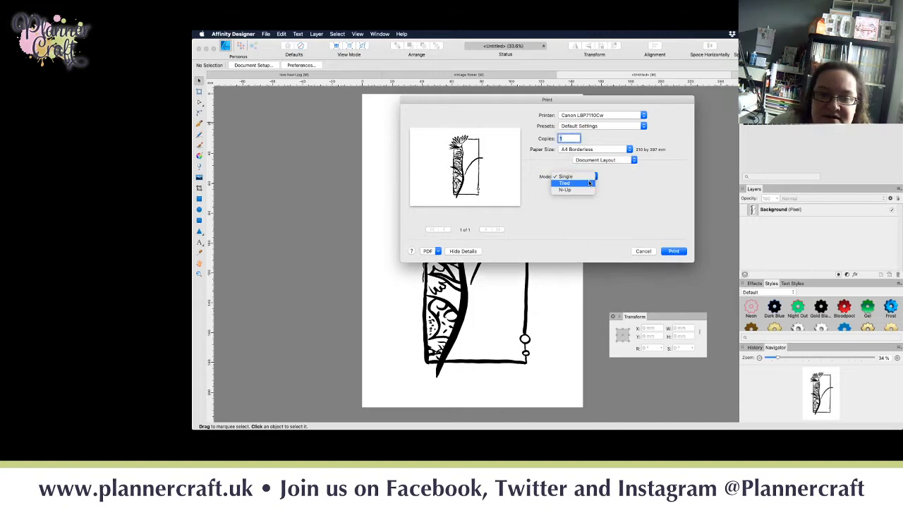
click(566, 176)
- Try a Single Hairline border in the print layout options, and set the border back to None
click(600, 160)
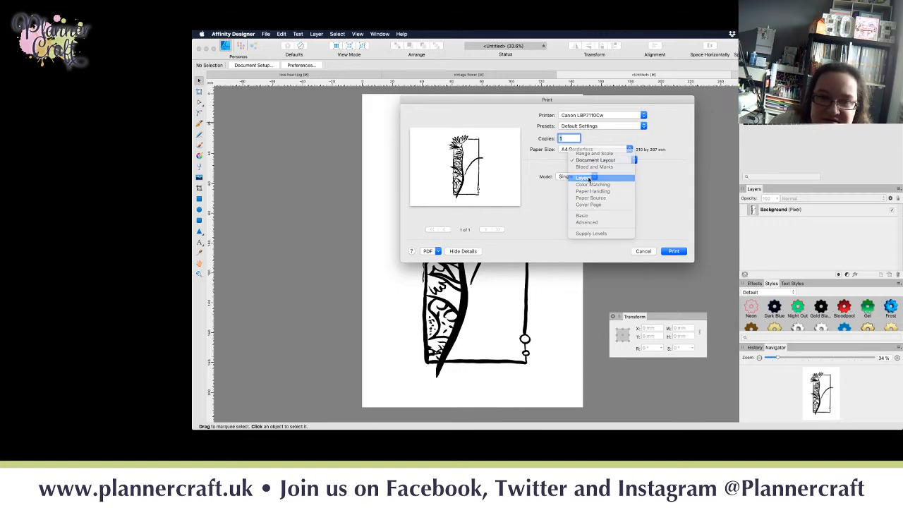
click(589, 178)
click(608, 203)
click(612, 214)
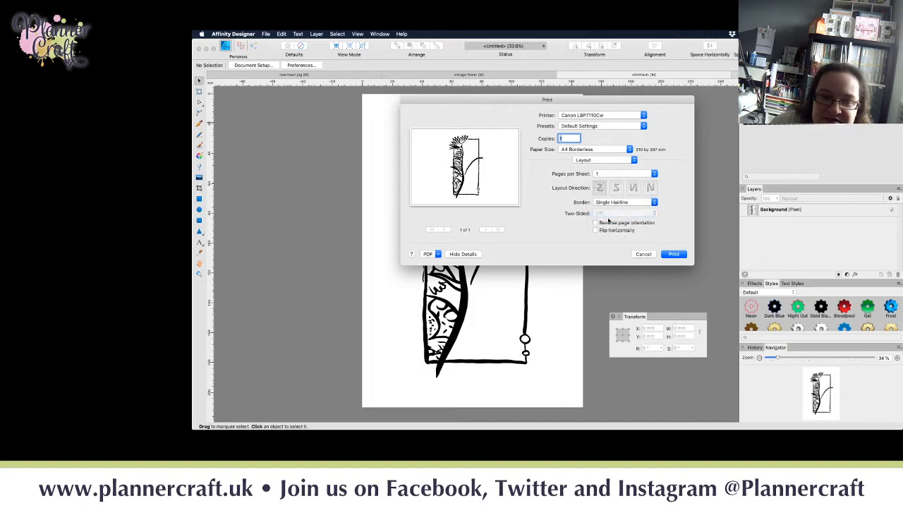
click(616, 205)
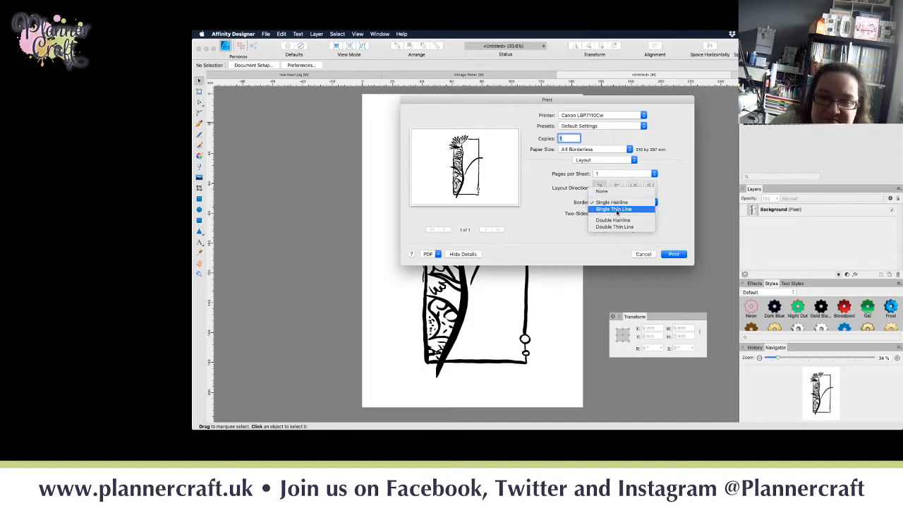
click(605, 192)
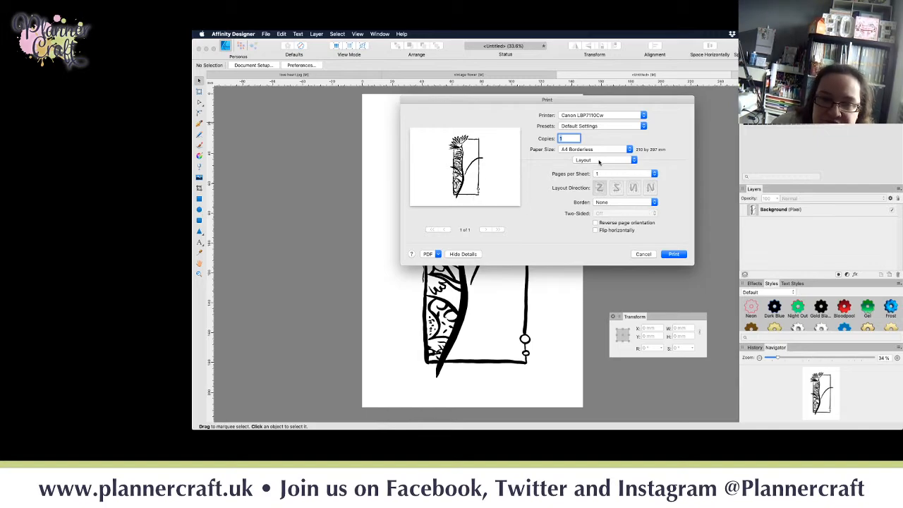
- Review the colour matching, paper handling and paper source print options
click(596, 163)
click(595, 167)
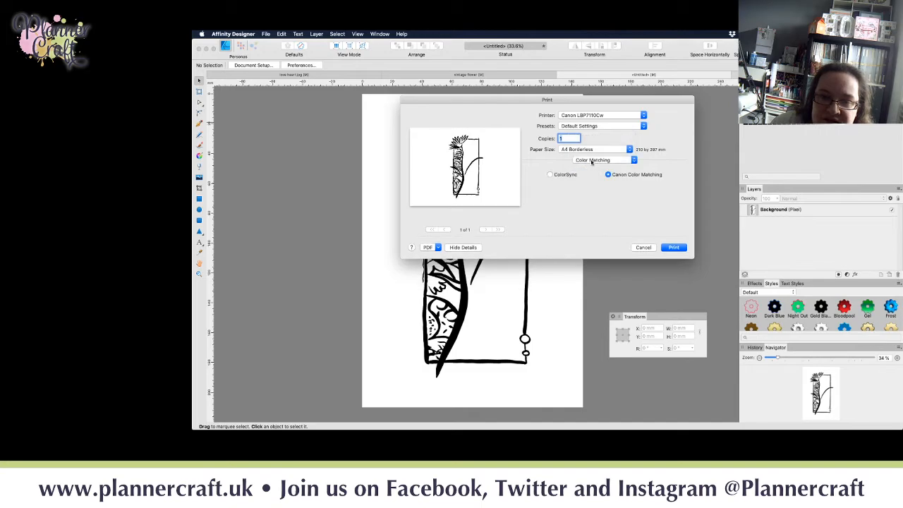
click(593, 160)
click(589, 167)
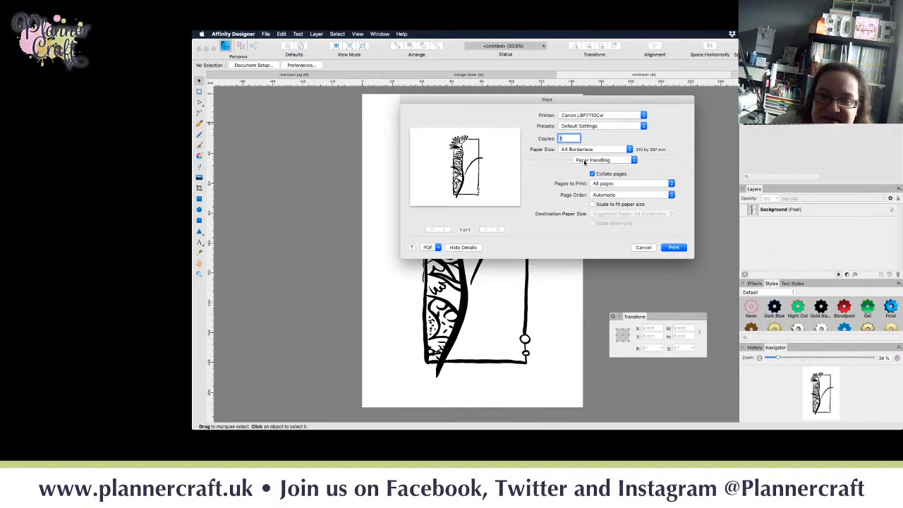
click(584, 161)
click(587, 168)
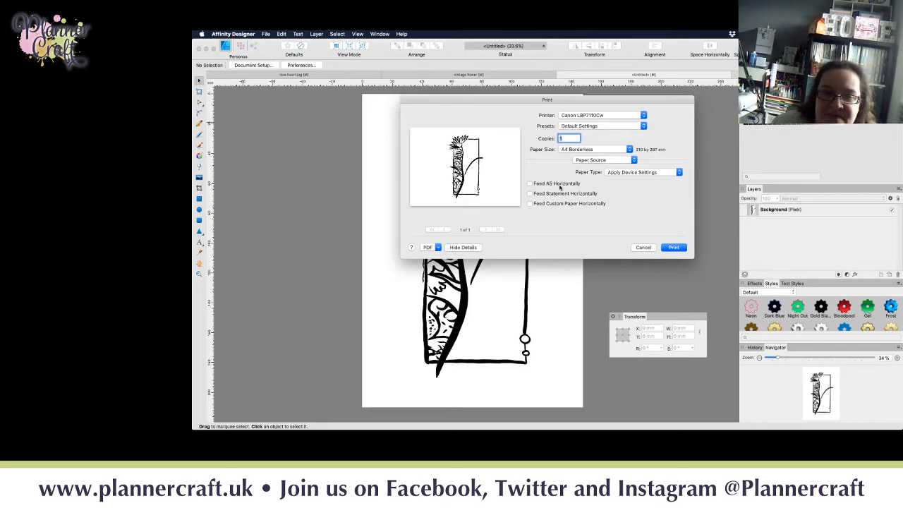
- Set the print paper size to A5 Borderless and the orientation to Portrait
click(592, 148)
mouse_move(595, 155)
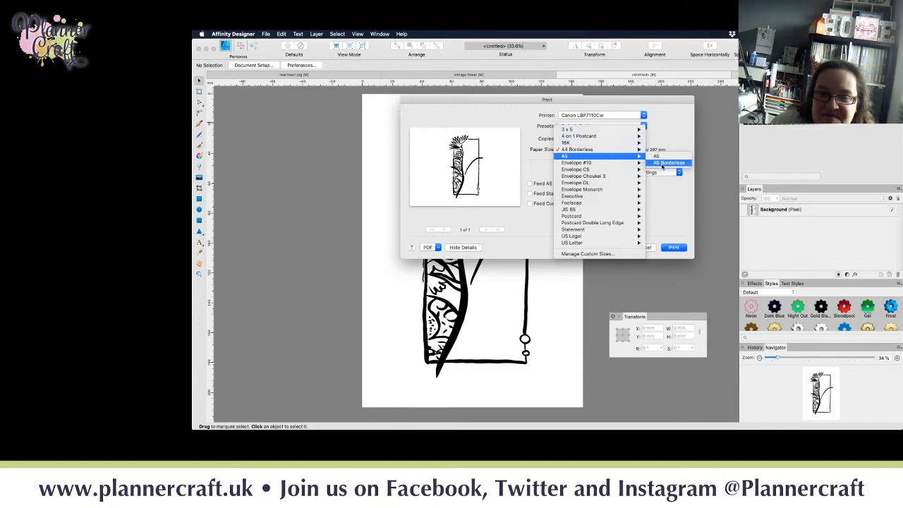
click(662, 164)
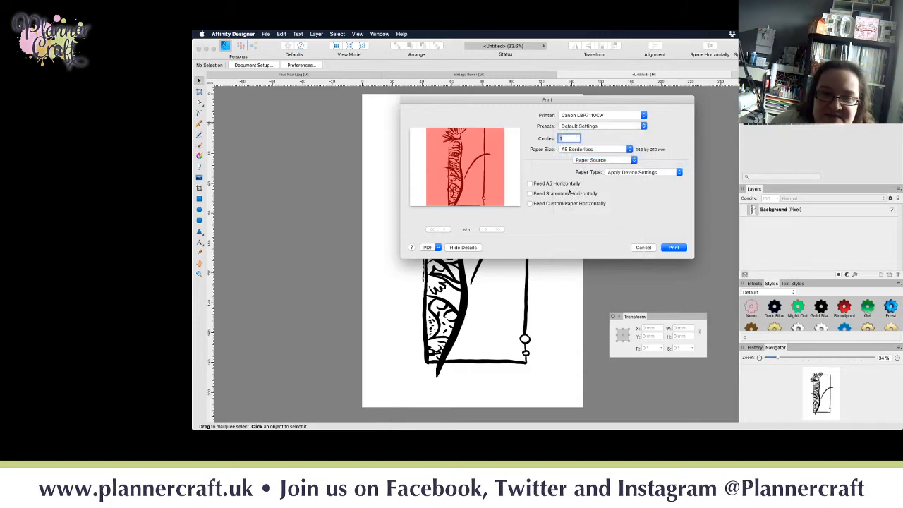
click(591, 161)
click(594, 116)
click(579, 208)
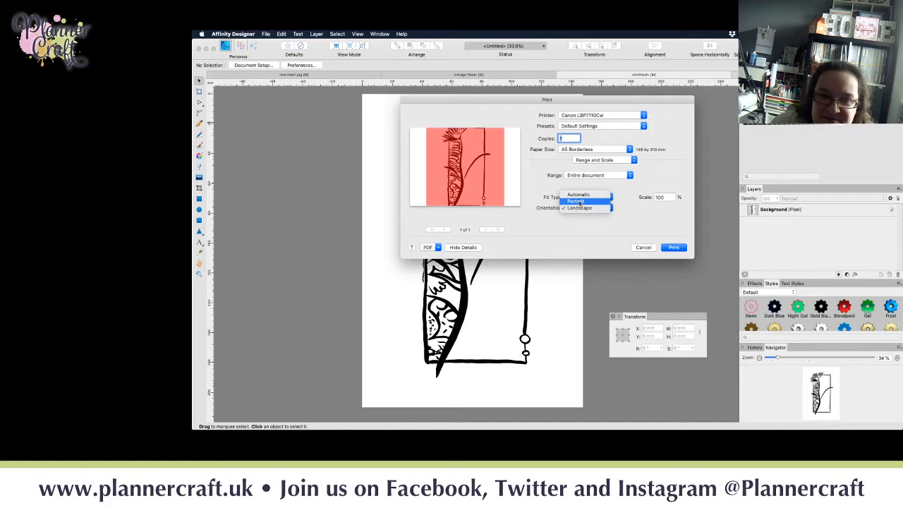
click(577, 201)
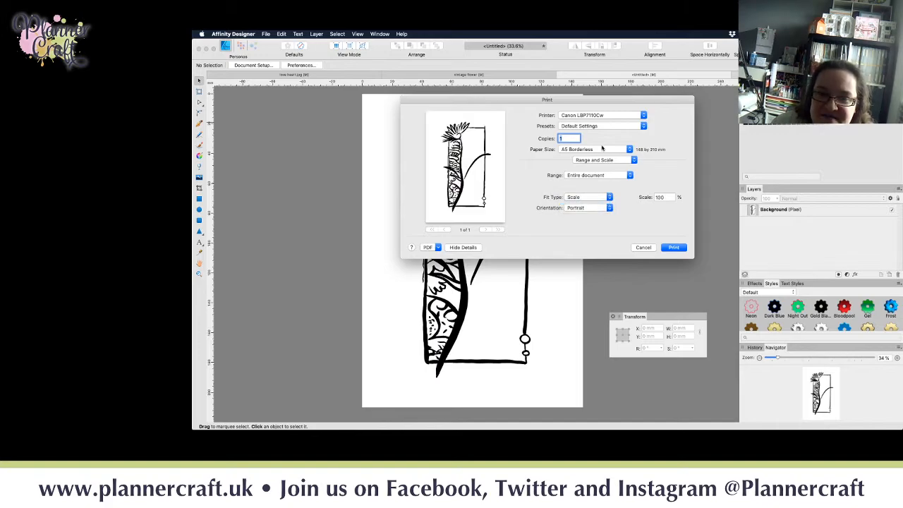
- Look through the available paper sizes in the print settings and keep A5 Borderless
click(604, 150)
mouse_move(602, 220)
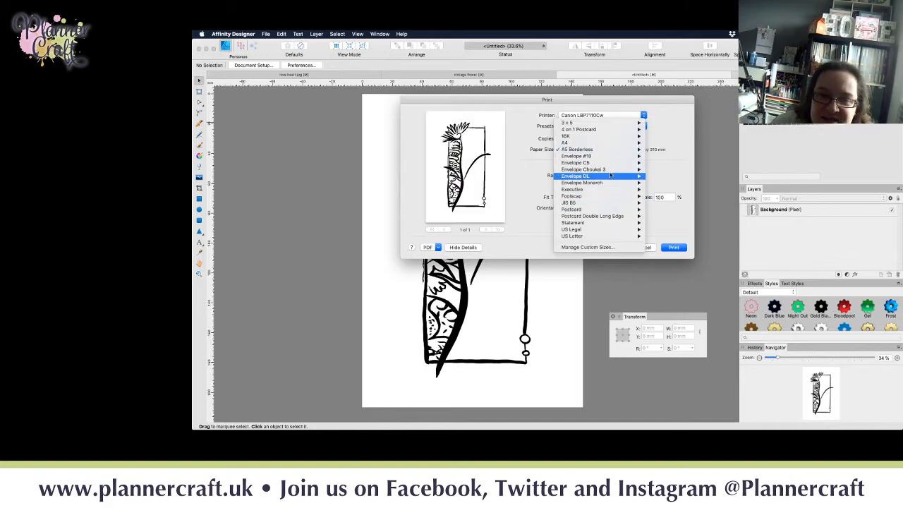
click(552, 182)
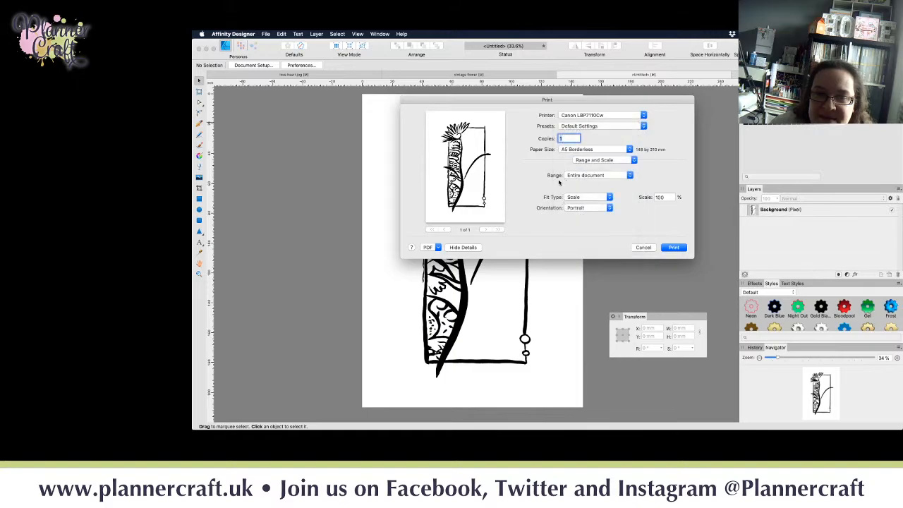
- Check the paper handling and paper source print options, including the horizontal A5 feed setting
click(589, 161)
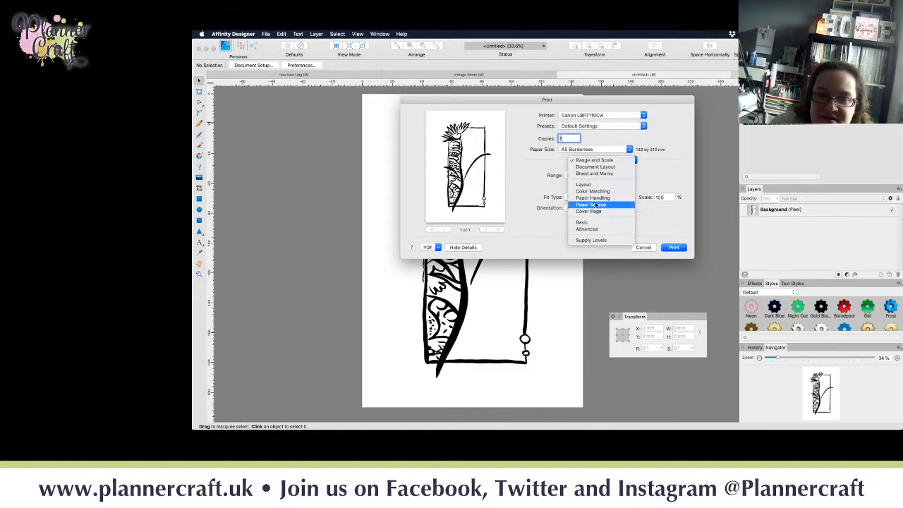
click(593, 198)
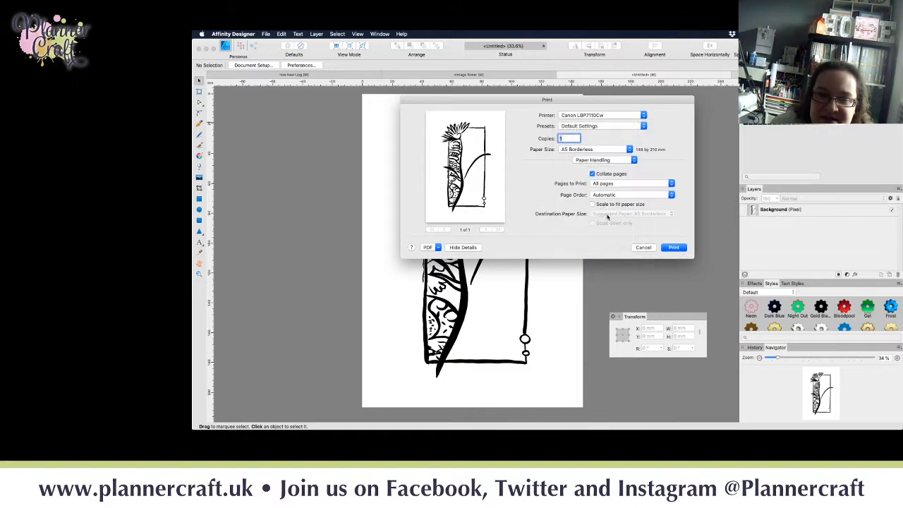
click(580, 161)
click(580, 165)
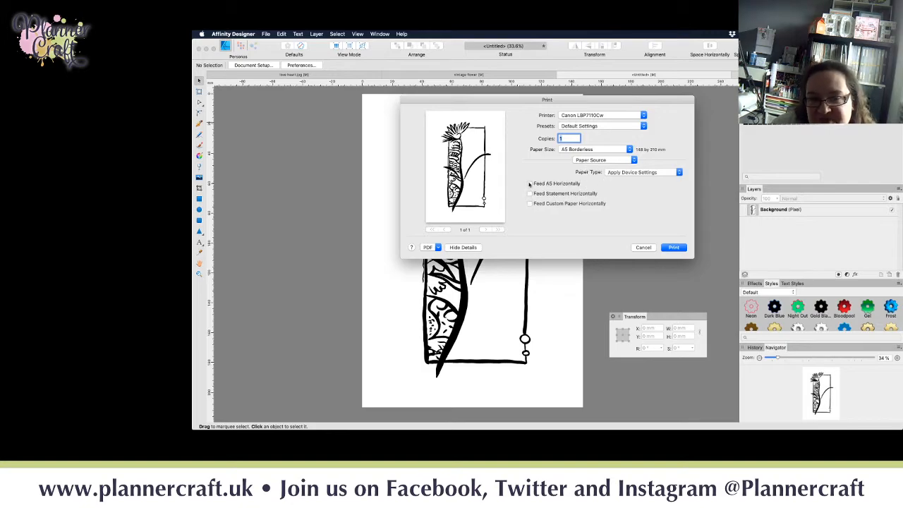
click(601, 160)
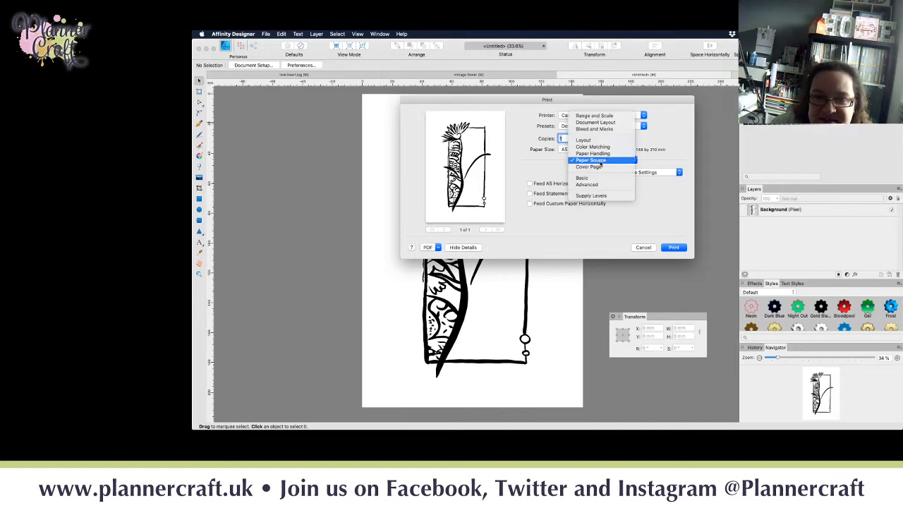
click(600, 164)
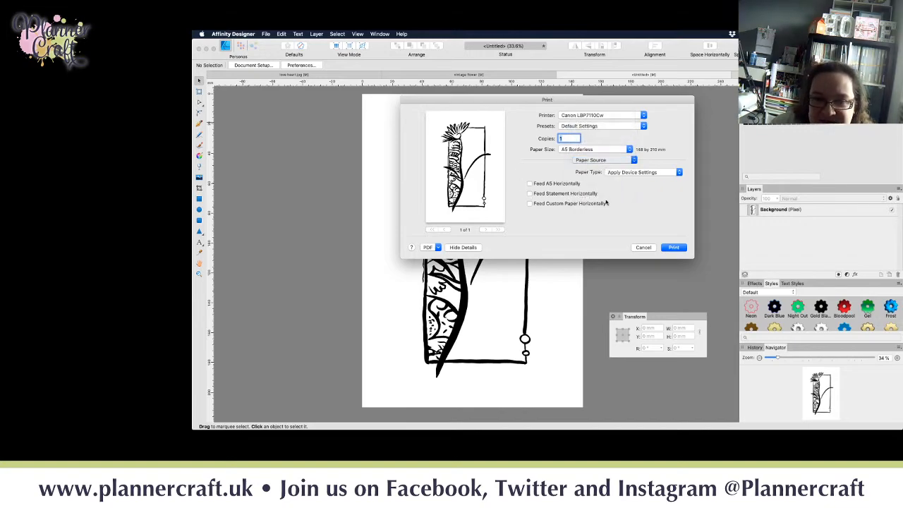
- Review the cover page options and the basic colour mode choices, keeping the colour mode at Auto (Color/B&W)
click(594, 162)
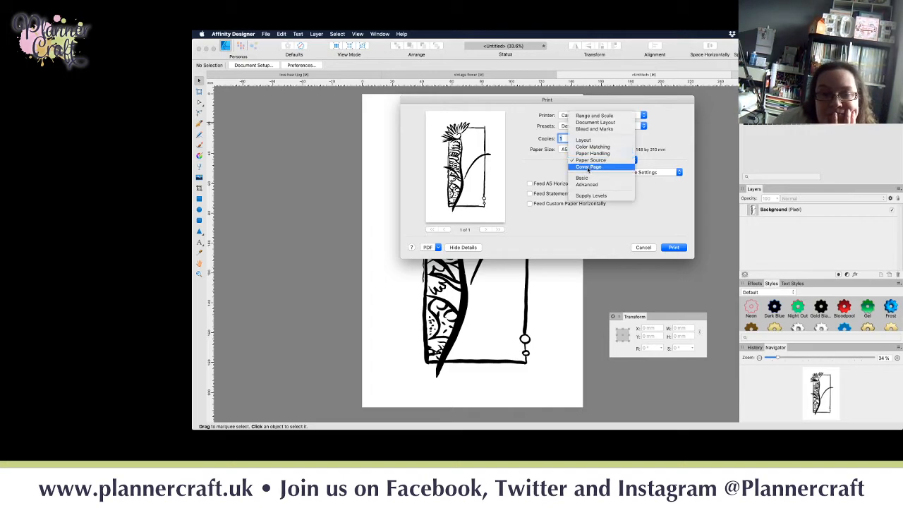
click(588, 168)
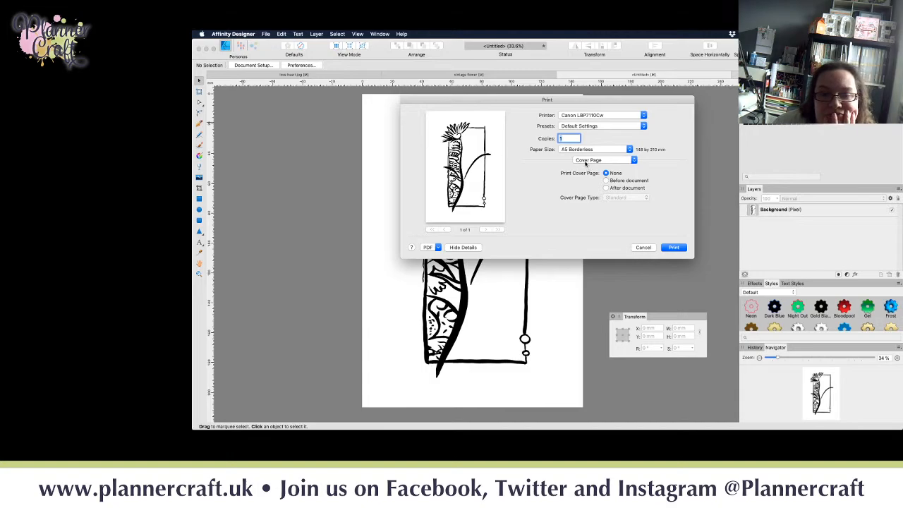
click(582, 162)
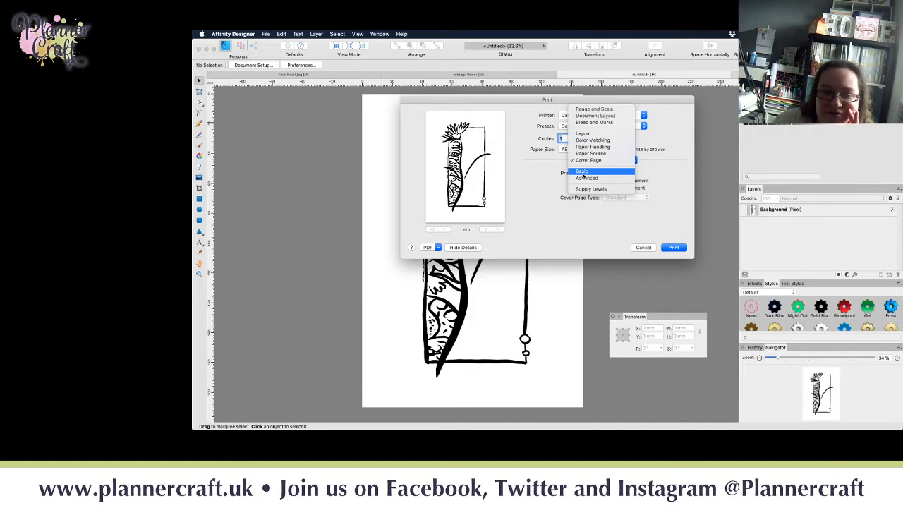
click(583, 172)
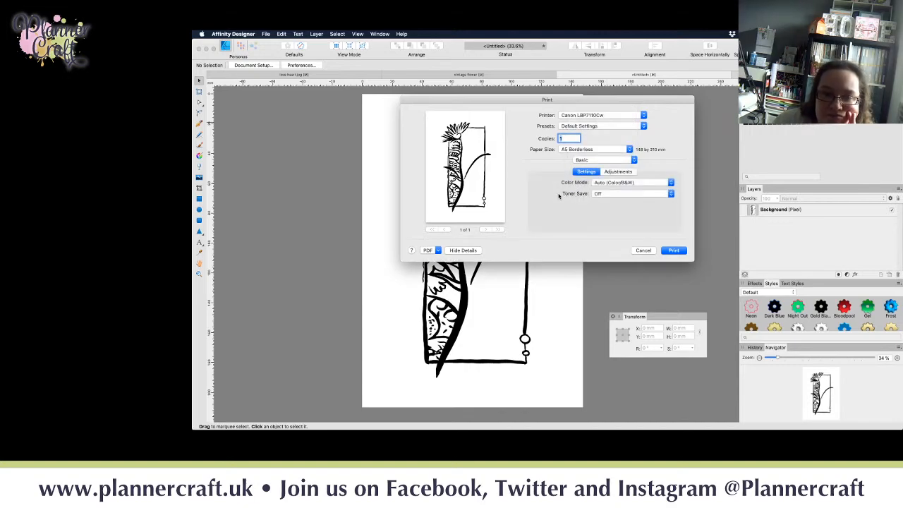
click(606, 184)
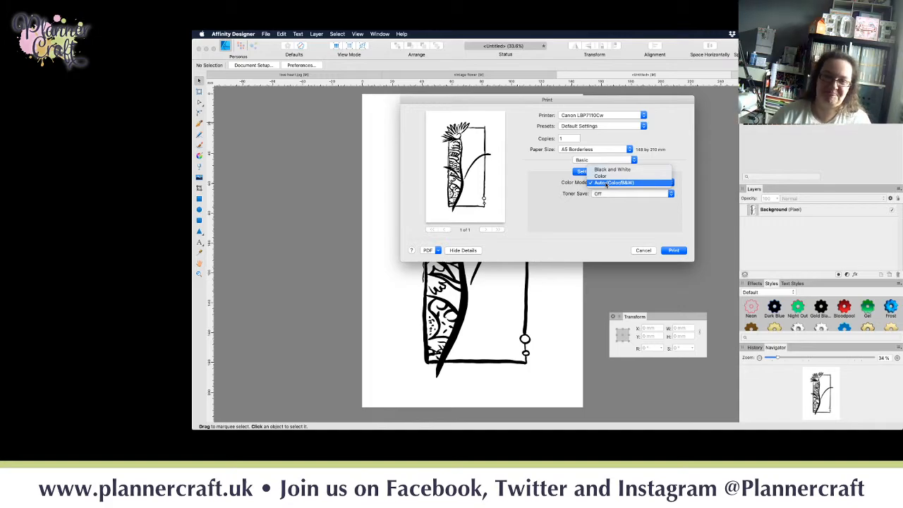
click(607, 183)
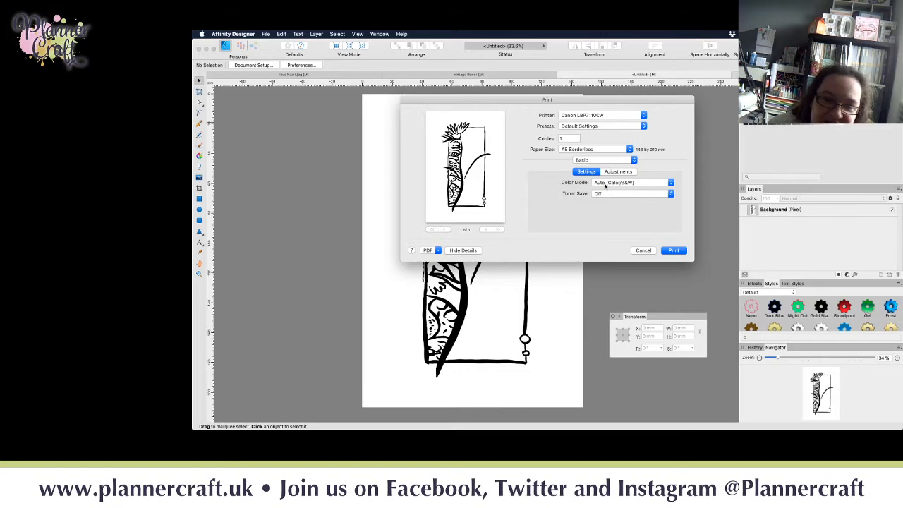
click(605, 183)
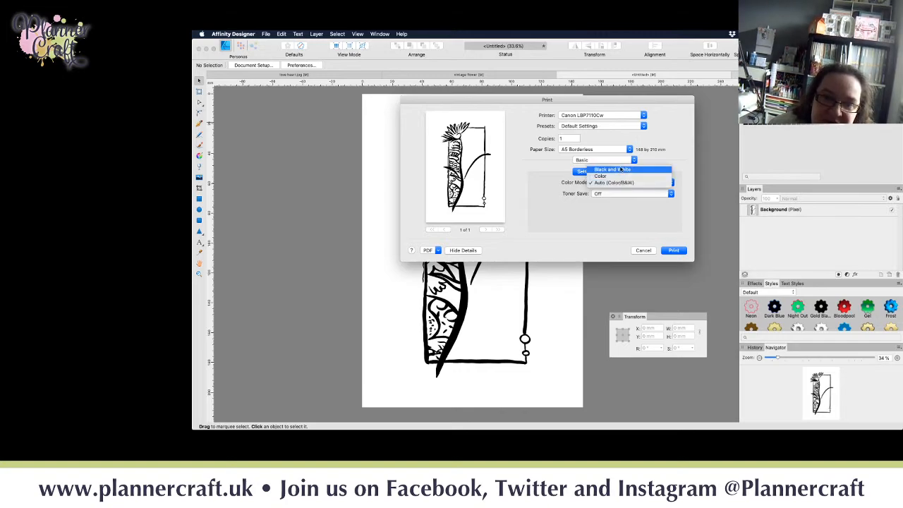
click(551, 194)
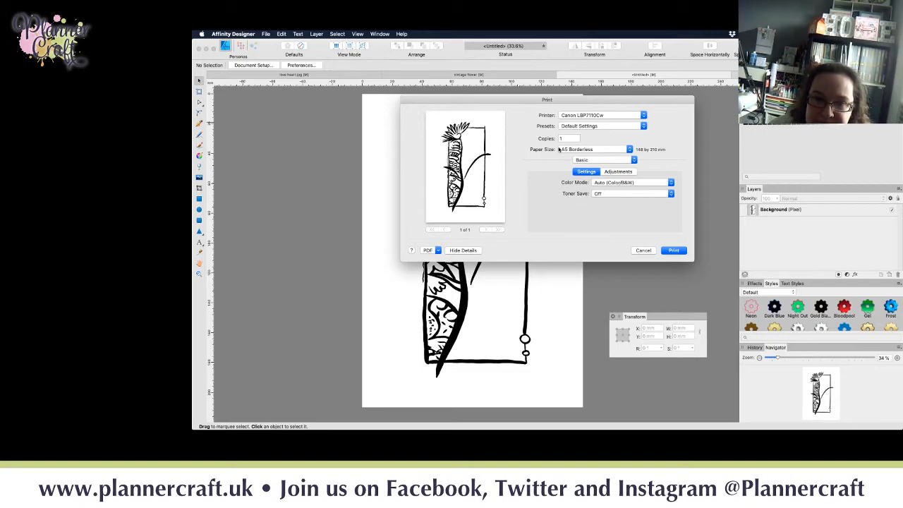
- Review the advanced print options for paper size detection and quality, and cancel the print setup
click(600, 161)
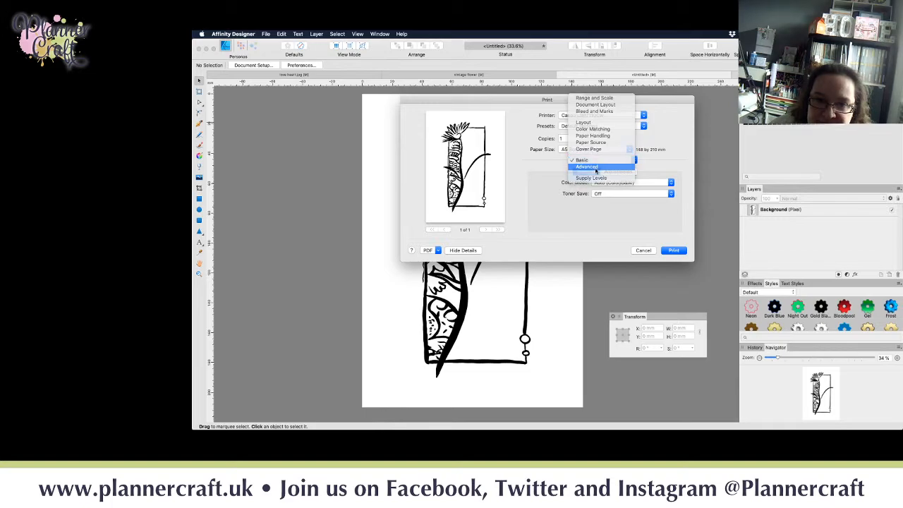
click(596, 168)
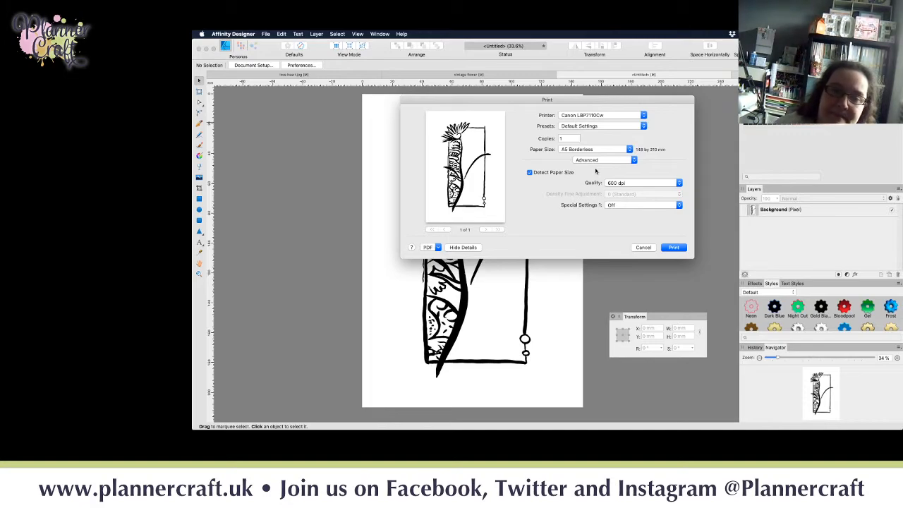
click(596, 160)
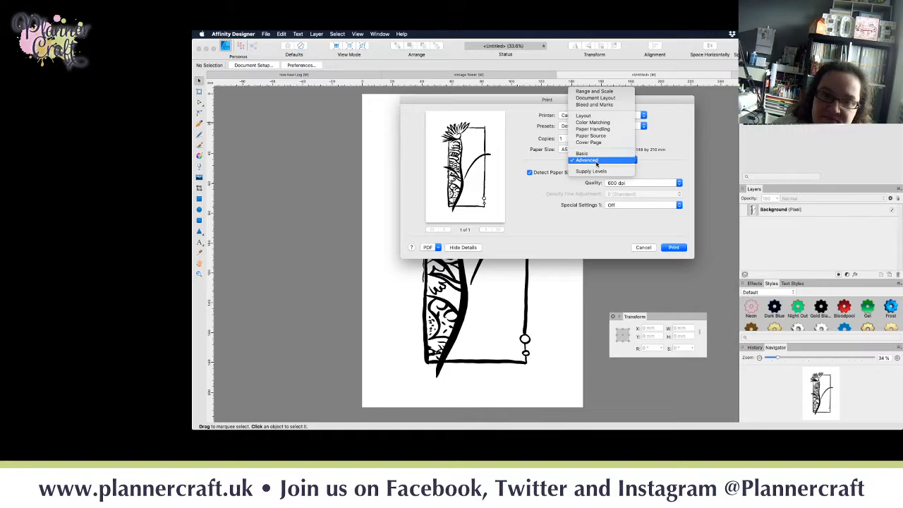
click(596, 161)
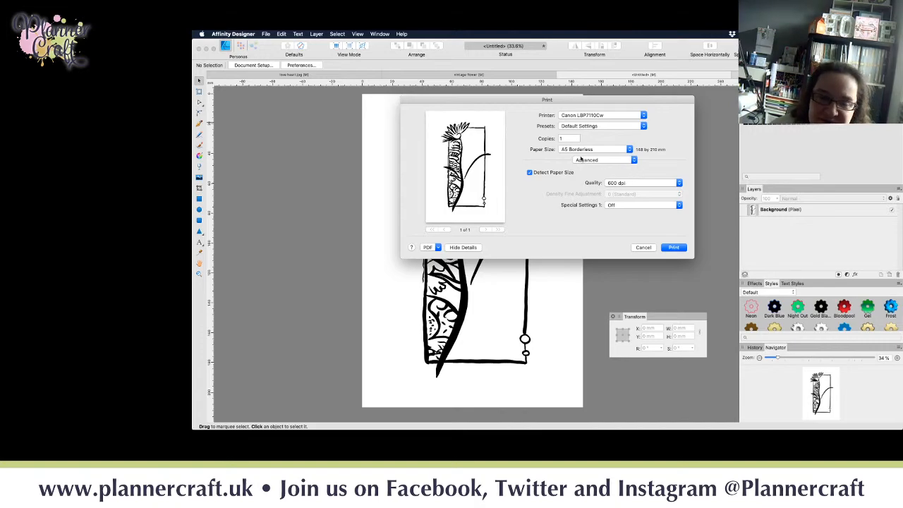
click(581, 162)
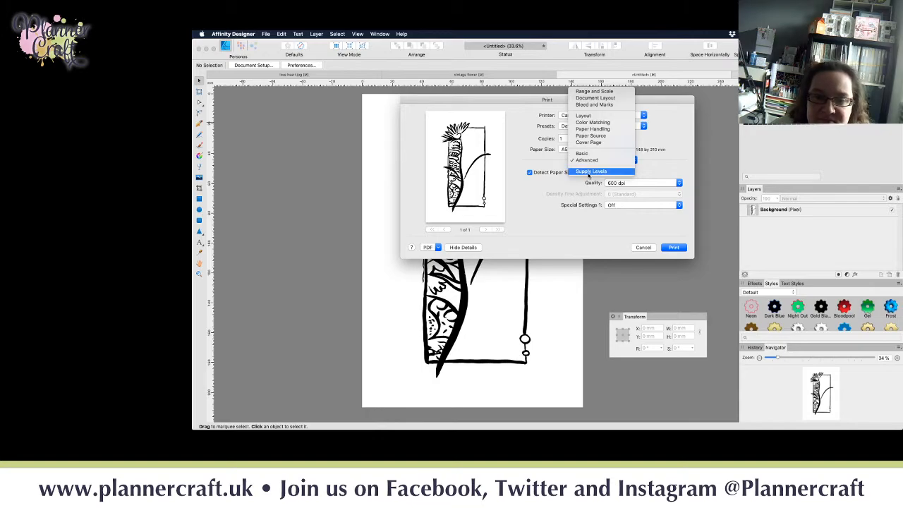
click(645, 170)
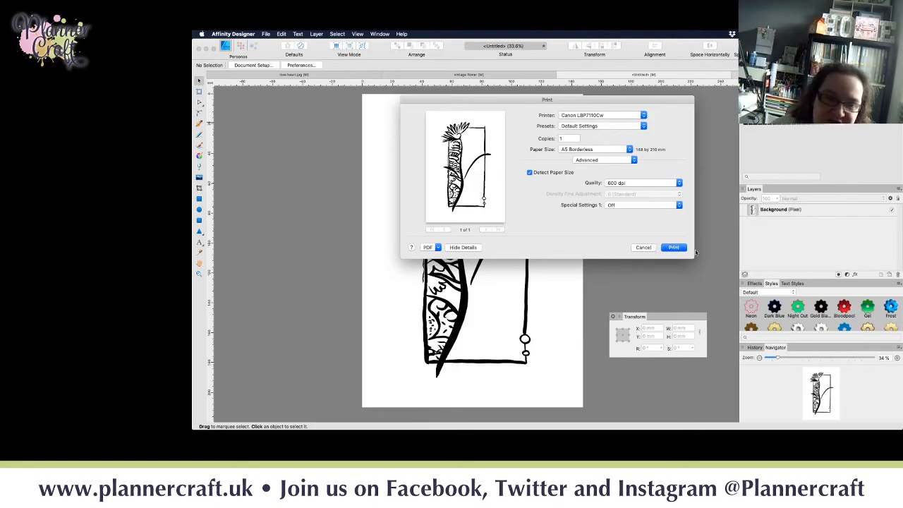
click(644, 248)
- Switch to Affinity Photo and set the resolution to 300 DPI in the vintage flower document's resize settings
mouse_move(494, 427)
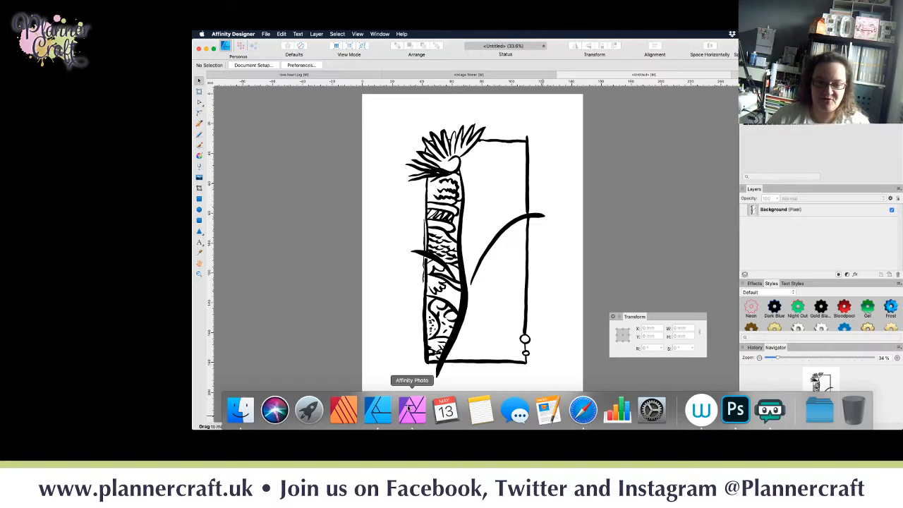
click(408, 408)
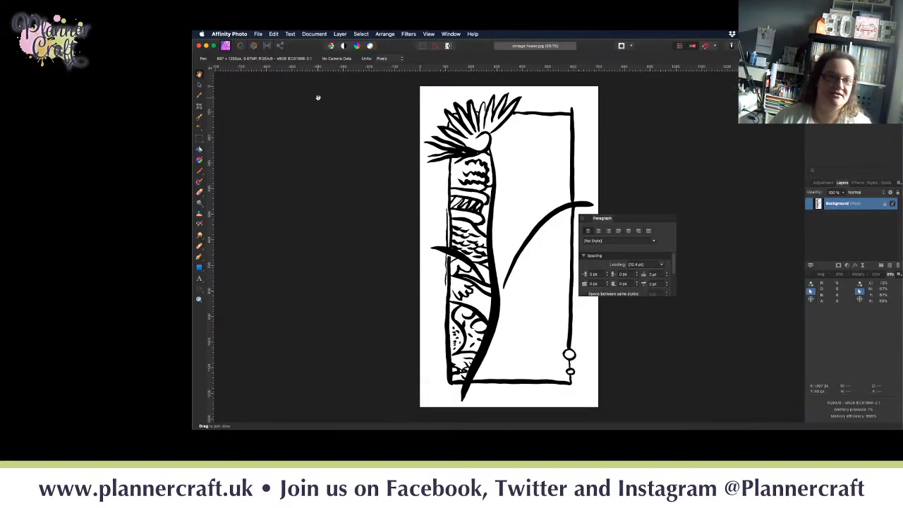
click(275, 35)
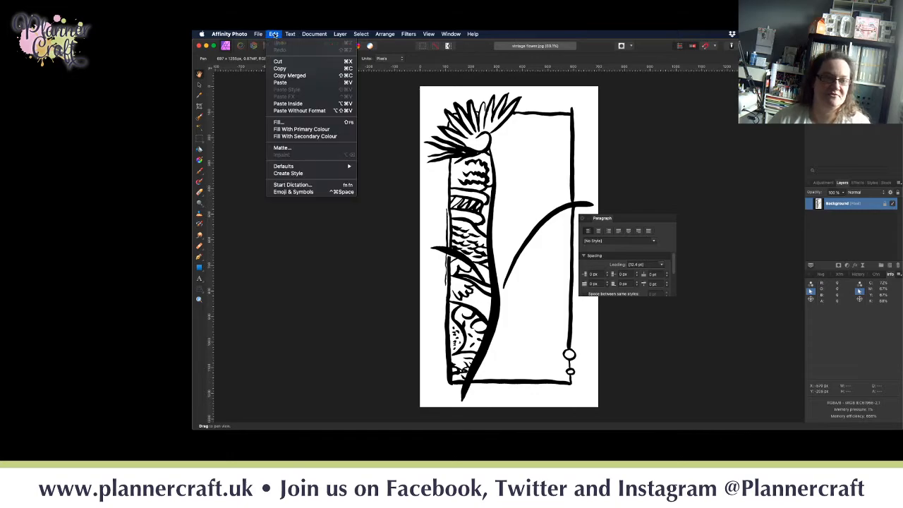
mouse_move(314, 35)
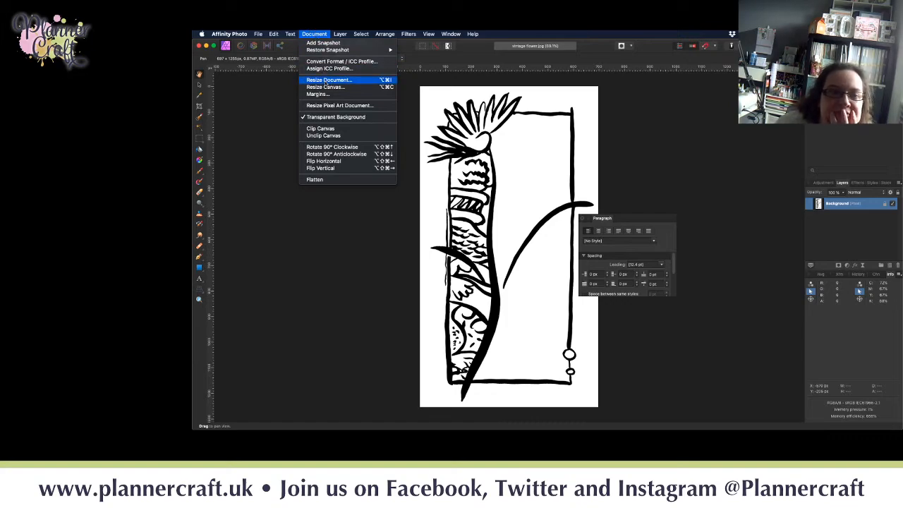
click(329, 80)
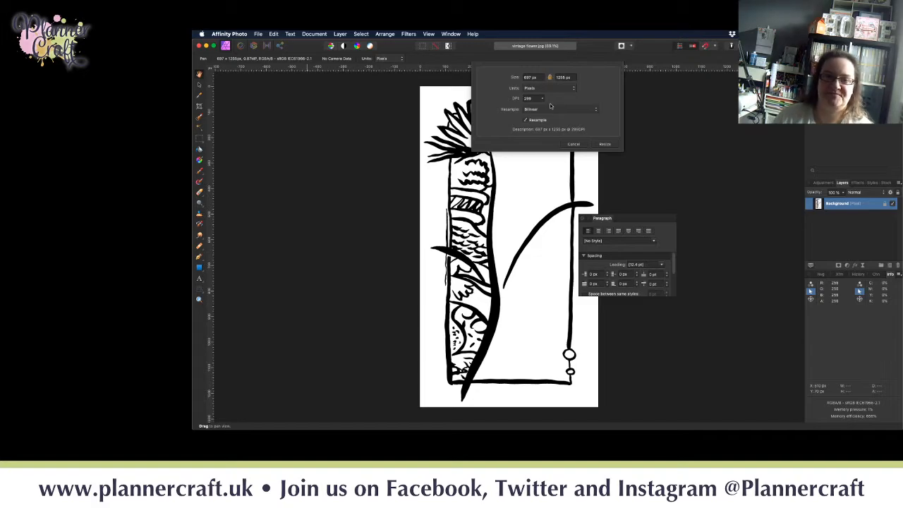
drag(533, 100, 496, 101)
text(300)
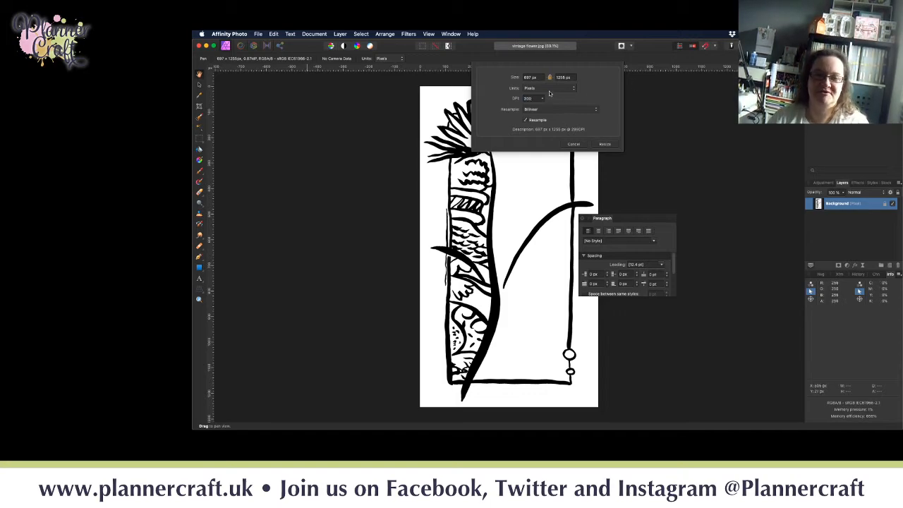
key(Tab)
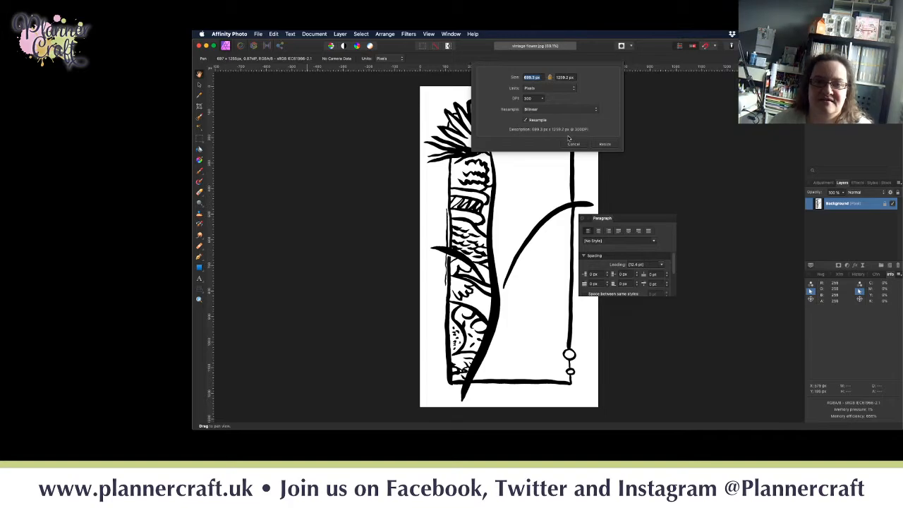
- Set the resize units to centimetres and the document height to 15 cm with the proportions locked
click(549, 89)
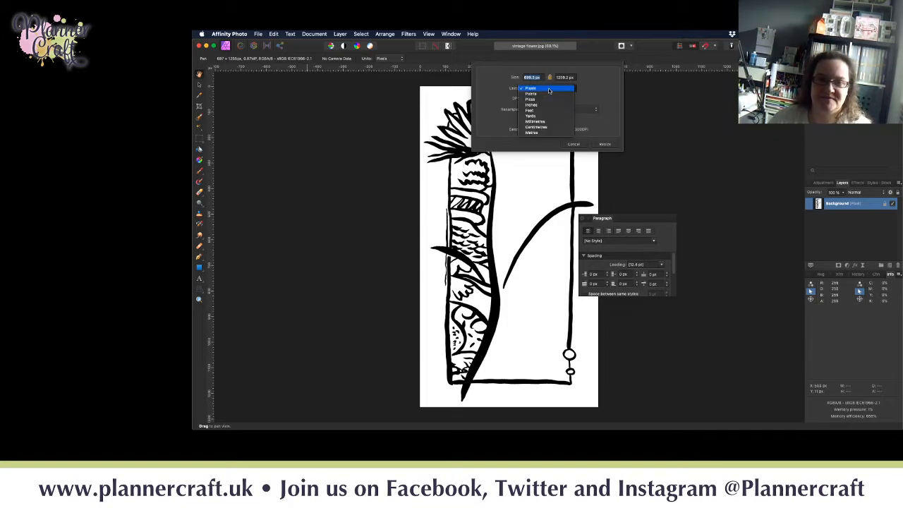
click(532, 129)
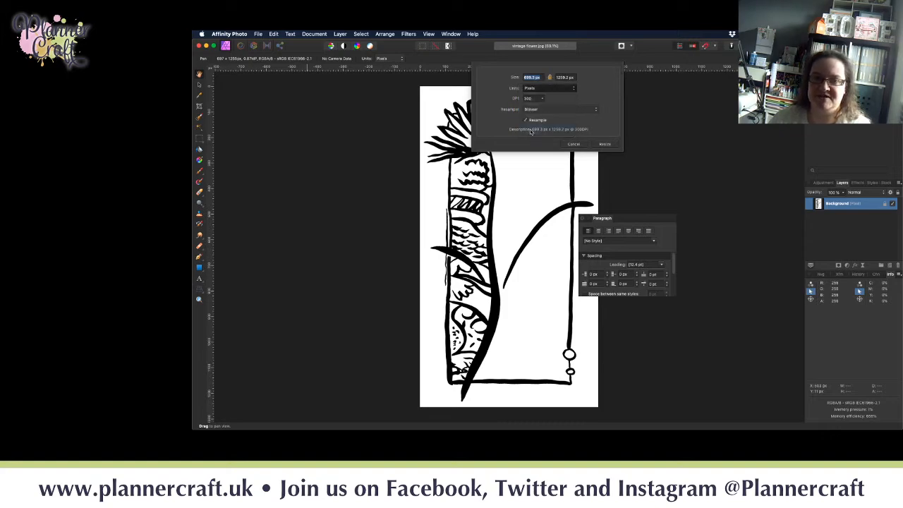
drag(543, 77, 499, 79)
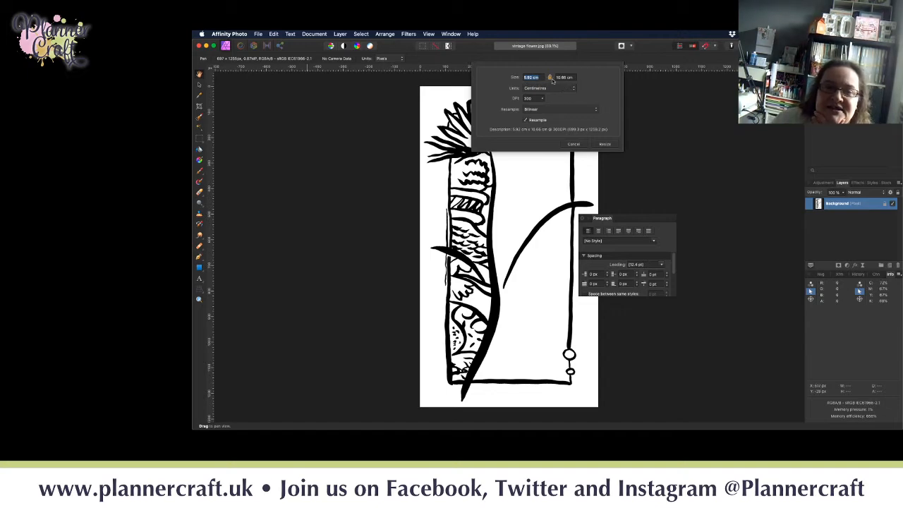
drag(575, 77, 546, 77)
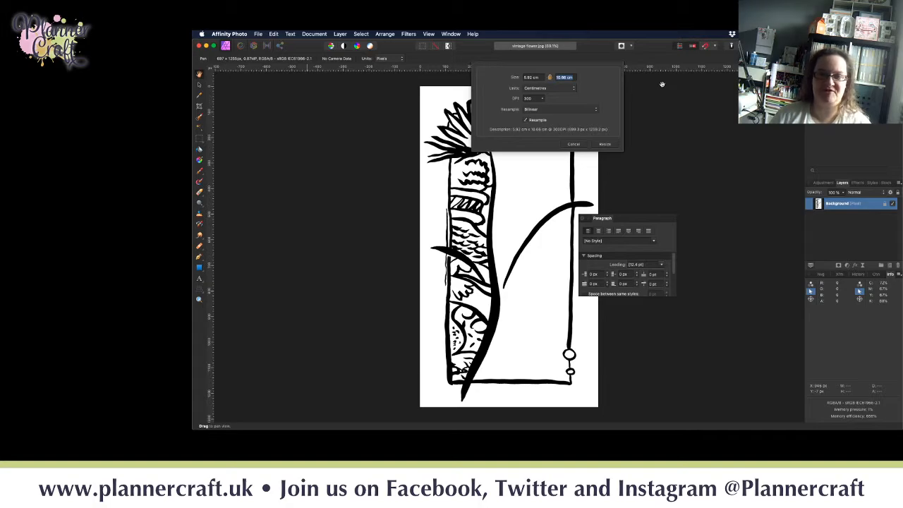
text(15)
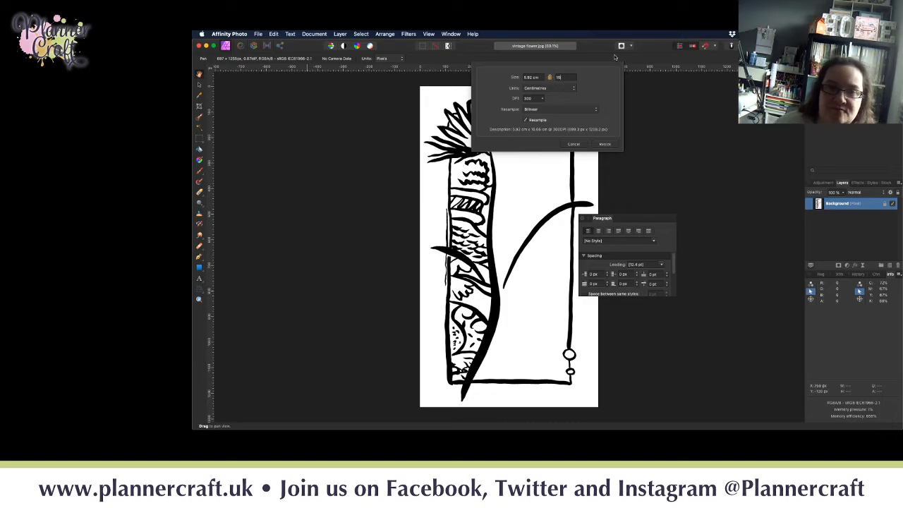
click(541, 79)
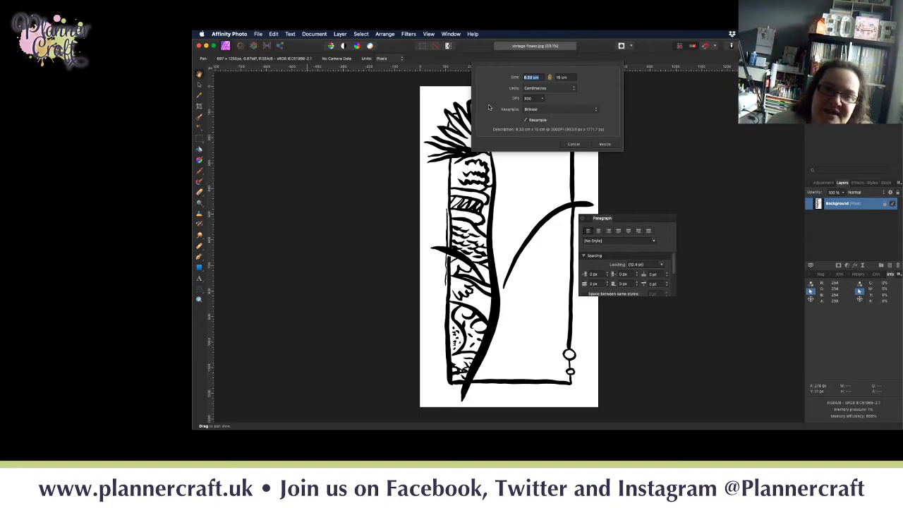
- Review the resampling methods, keep Bilinear, and apply the resize to the document
click(555, 110)
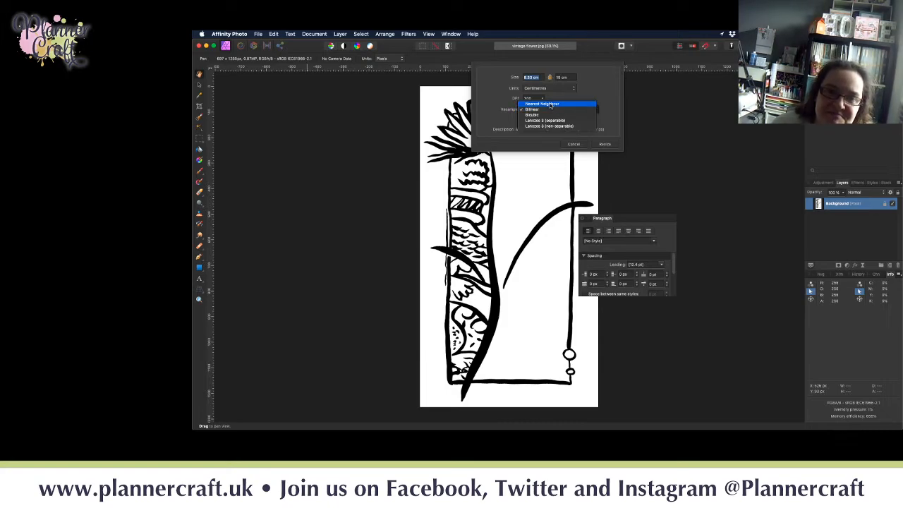
click(611, 92)
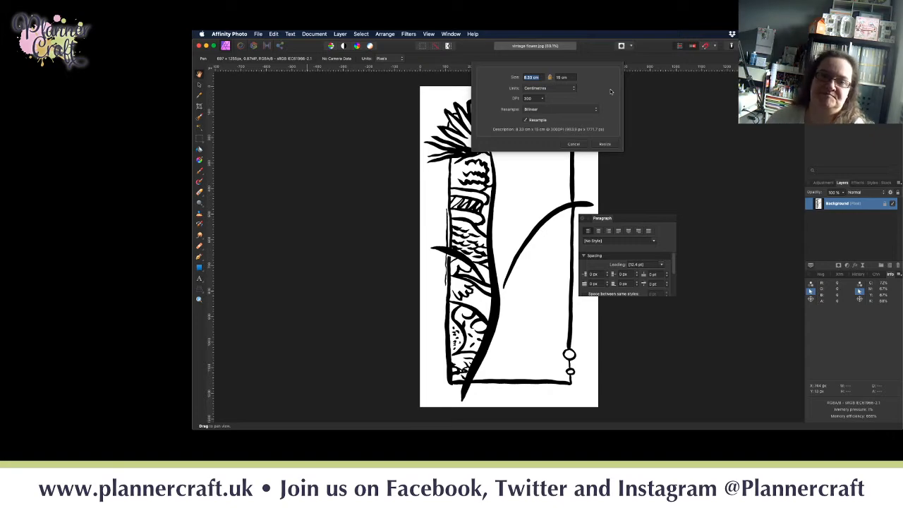
click(602, 146)
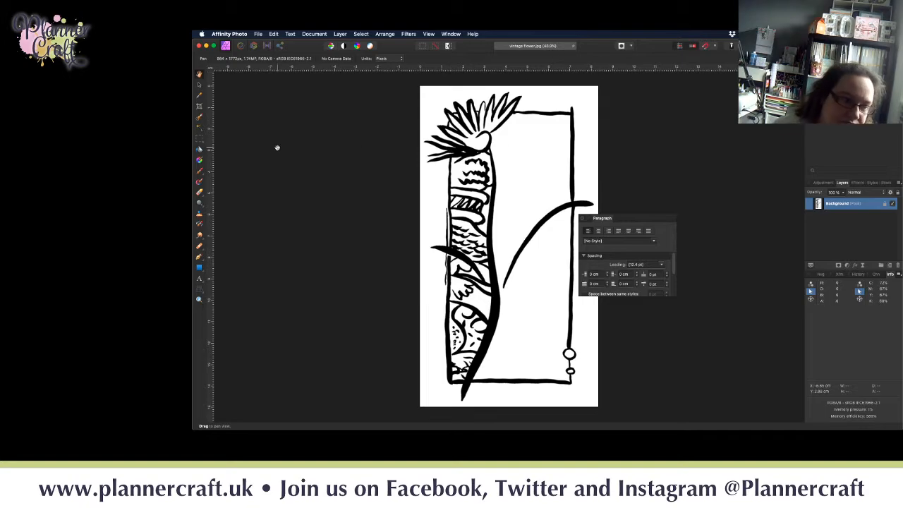
- Examine the resized drawing's line edges up close around the banded trunk, and return to an overview
click(198, 300)
drag(484, 225, 555, 360)
drag(481, 165, 524, 337)
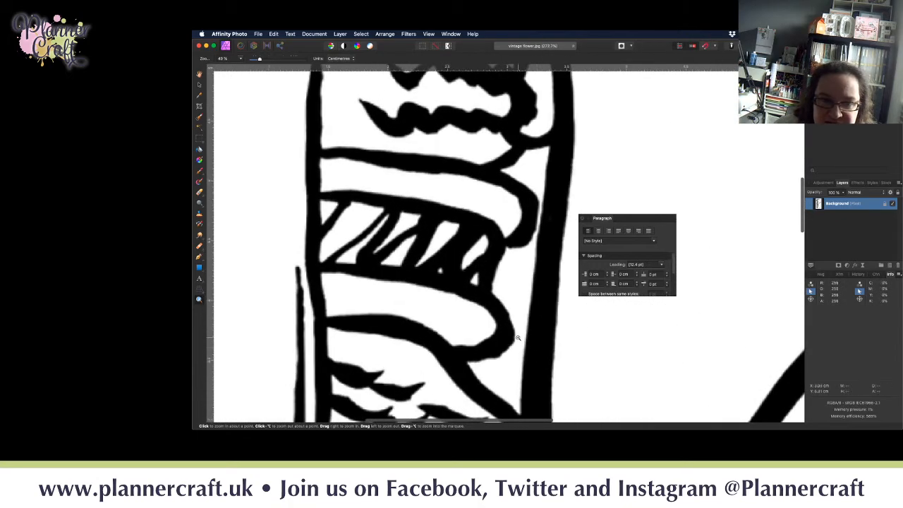
drag(503, 175, 583, 429)
drag(476, 214, 528, 359)
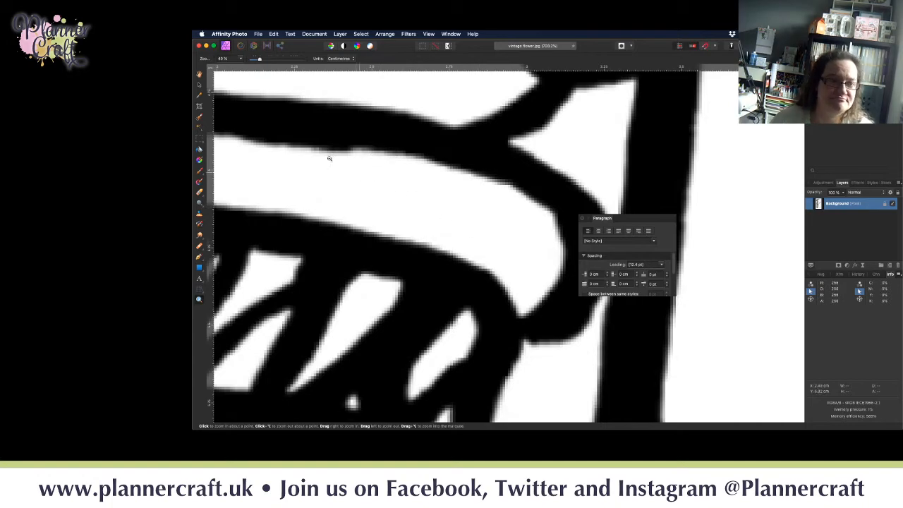
key(super+minus)
key(super+minus)
key(super+minus)
key(super+minus)
key(super+minus)
key(super+minus)
key(super+minus)
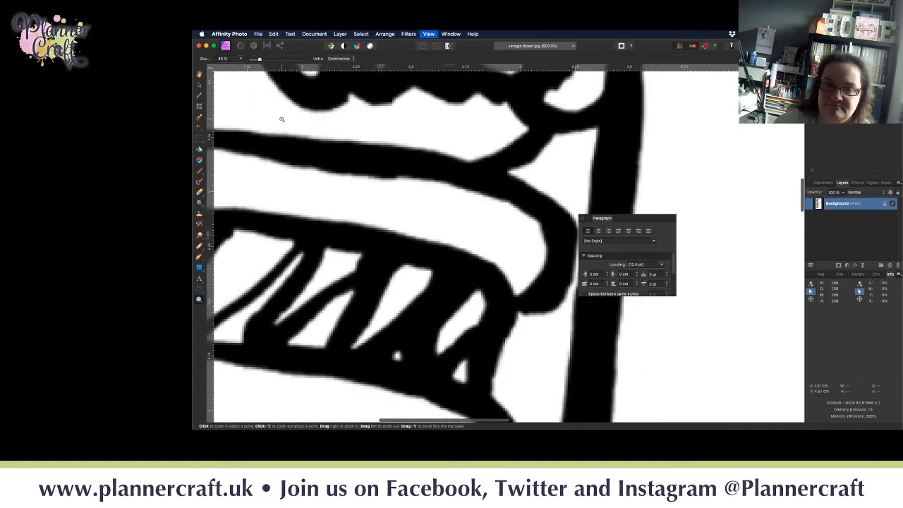
key(super+minus)
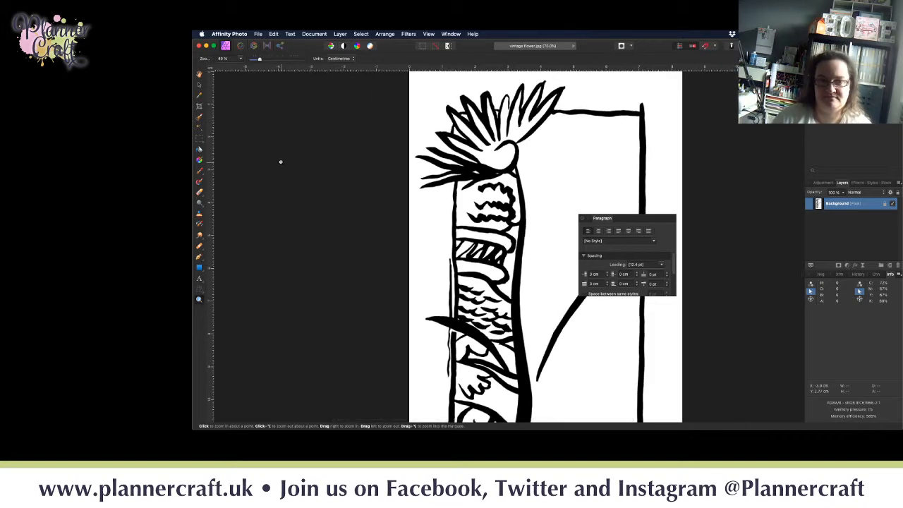
scroll(281, 162, right, 5)
scroll(281, 162, up, 1)
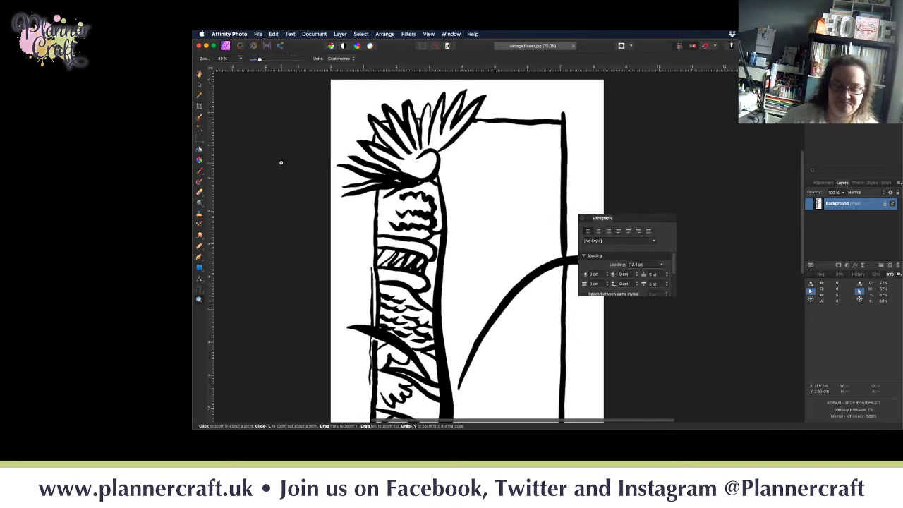
- Check the print preview on A4 and the available paper sizes, cancel printing, and look over the drawing
key(super+p)
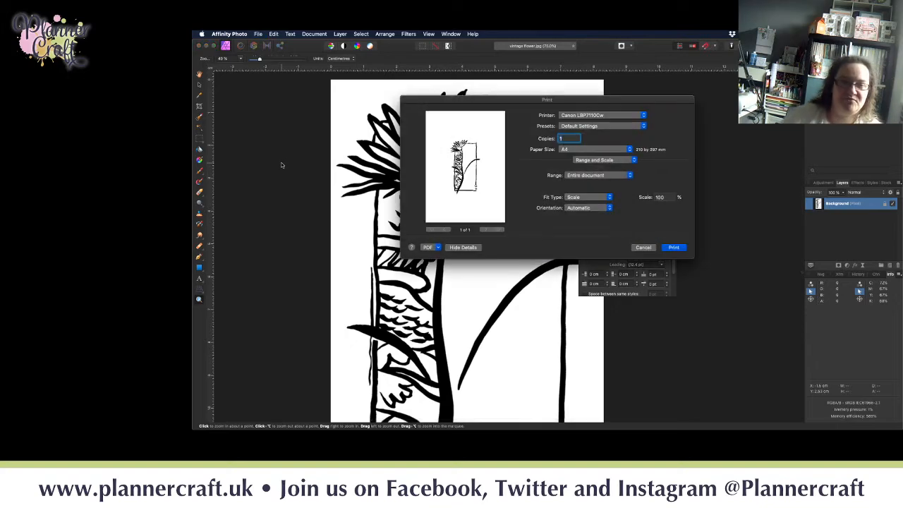
click(584, 150)
mouse_move(579, 157)
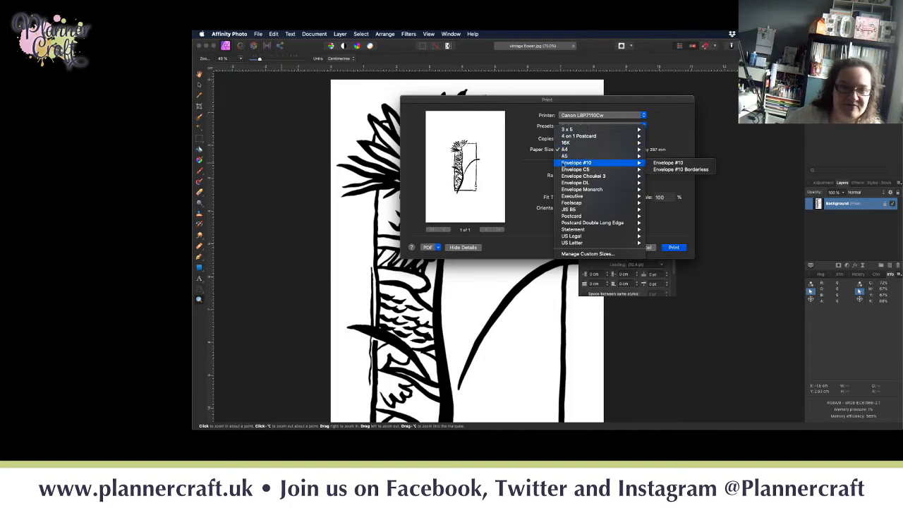
click(519, 168)
click(645, 248)
scroll(484, 246, down, 5)
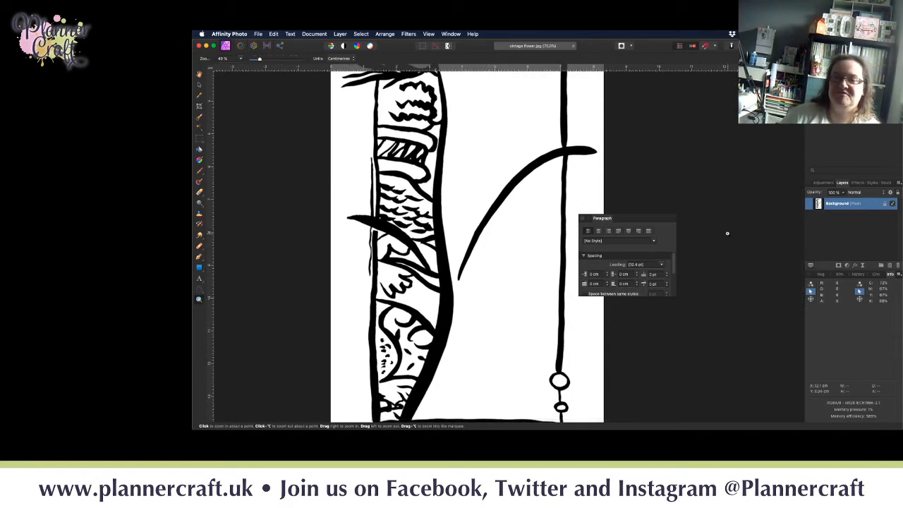
scroll(485, 205, up, 5)
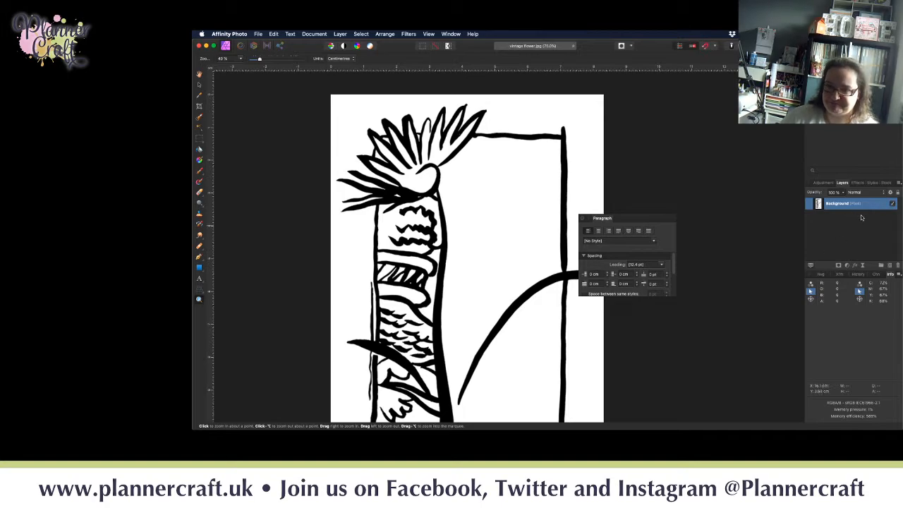
- Set the Background layer's blend mode to Screen and add a new pixel layer beneath it
click(874, 194)
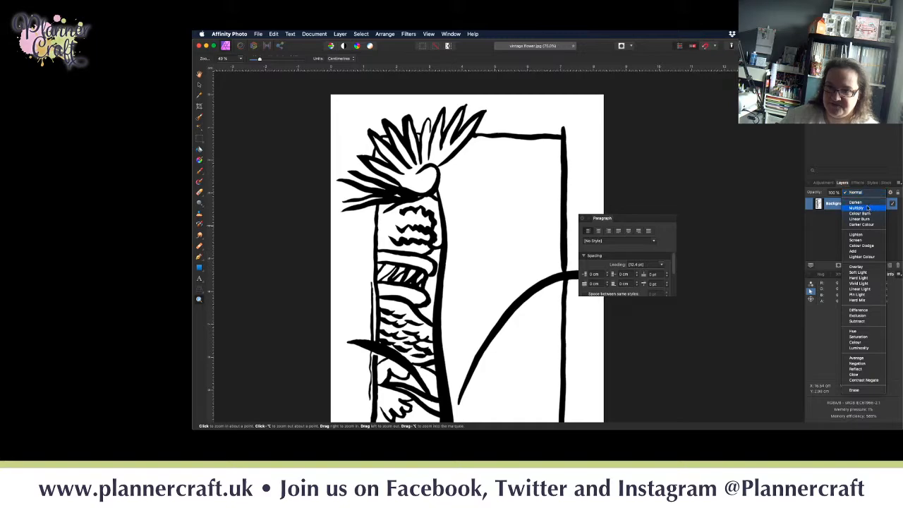
click(861, 241)
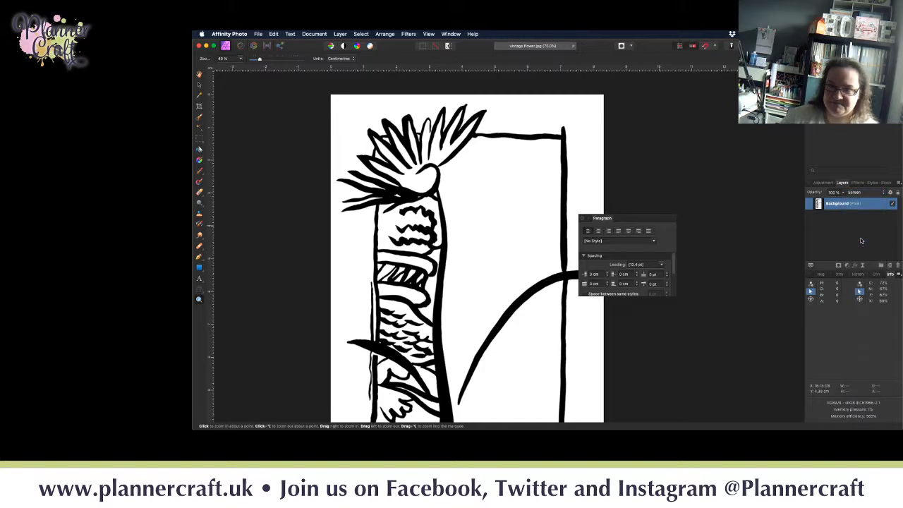
click(858, 241)
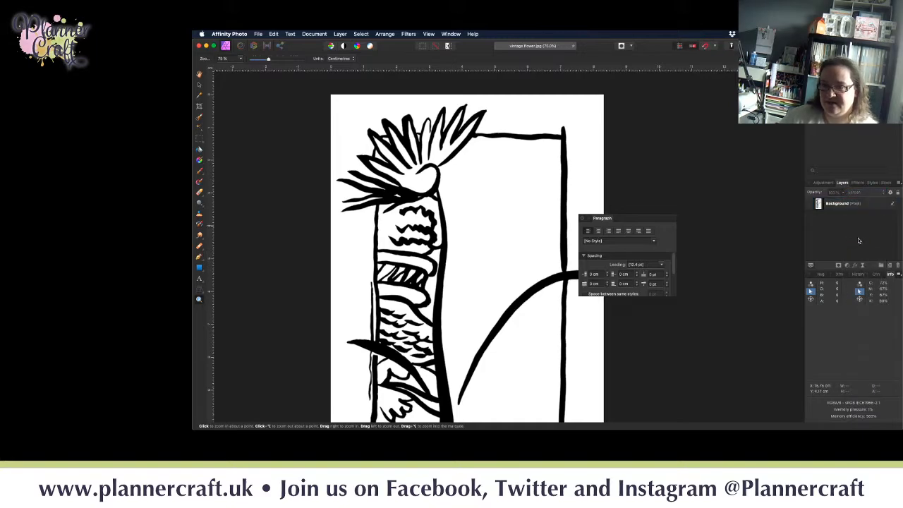
click(889, 267)
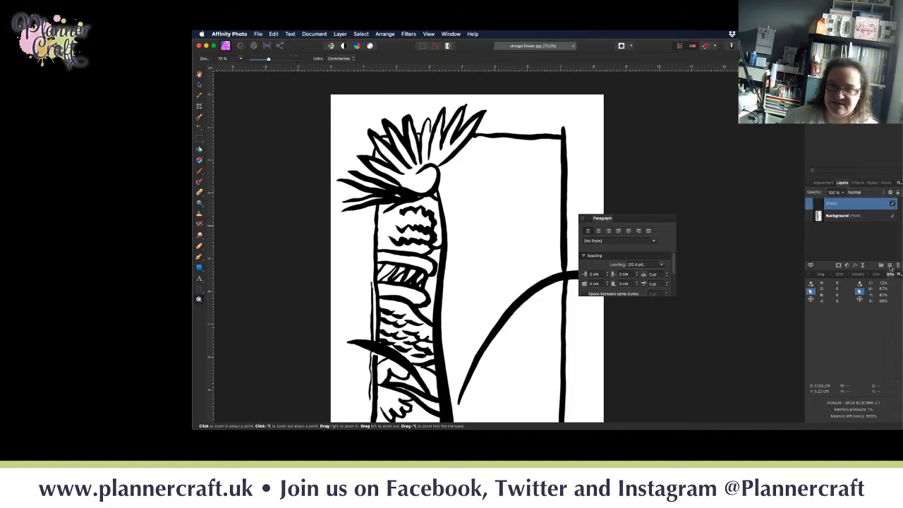
drag(841, 204, 831, 223)
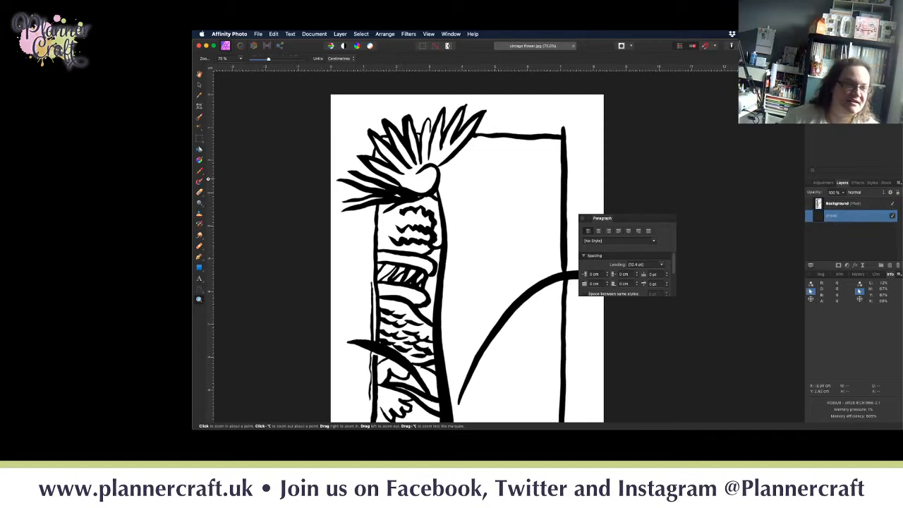
- Set up the Paint Brush with a light purple colour, blue value about 245, and a width of about 490 px
click(199, 171)
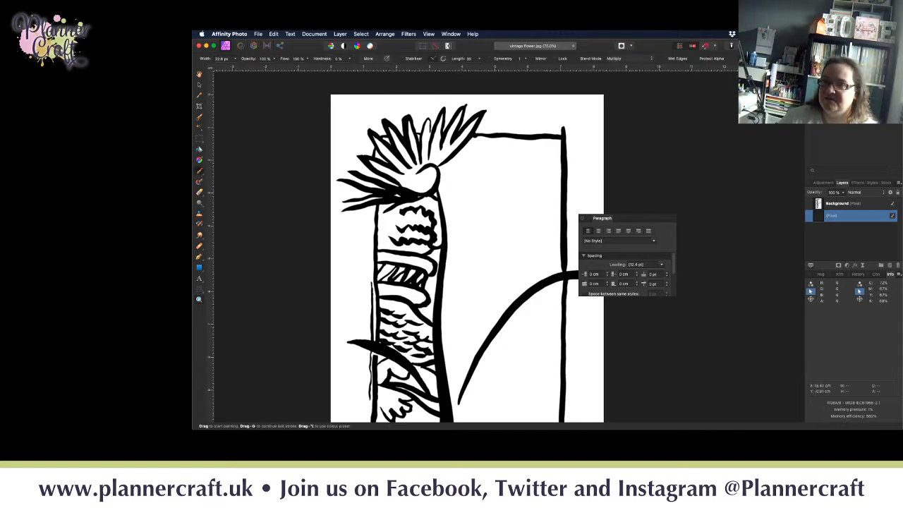
click(838, 69)
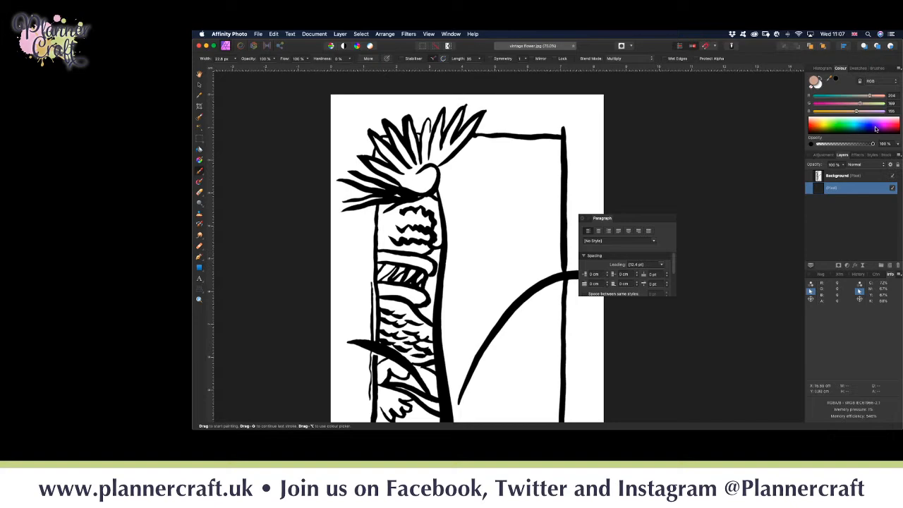
drag(874, 111, 884, 111)
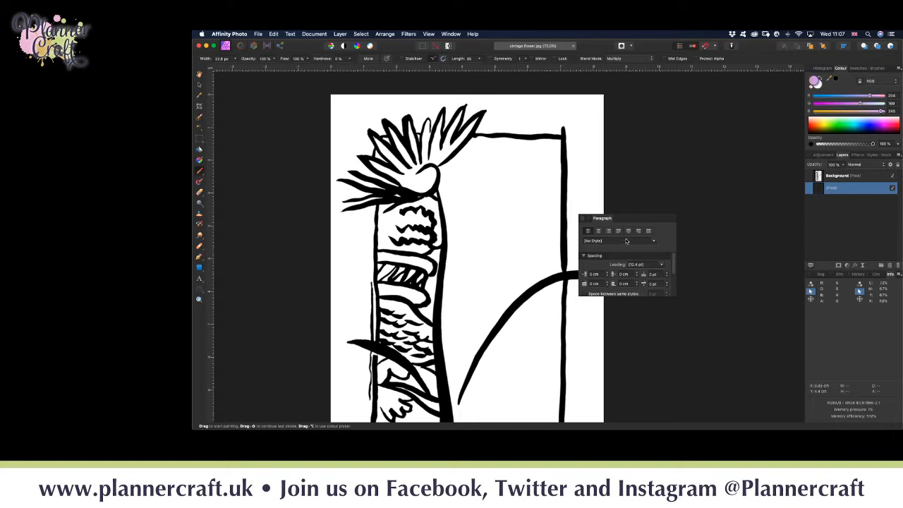
key(bracketright)
key(bracketright)
key(bracketright)
key(bracketright)
key(bracketright)
key(bracketright)
key(bracketright)
key(bracketright)
key(bracketright)
key(bracketright)
key(bracketright)
key(bracketright)
key(bracketright)
key(bracketright)
key(bracketright)
key(bracketright)
key(bracketright)
key(bracketright)
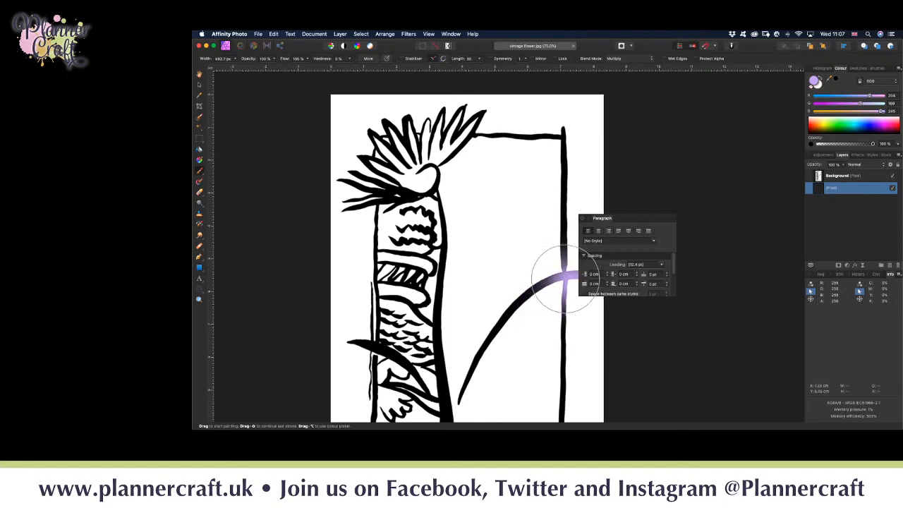
- Paint light purple over the curved stem, trunk bands, petals and lower frame on the new pixel layer
mouse_move(559, 282)
mouse_down()
mouse_move(493, 375)
mouse_move(540, 288)
mouse_move(584, 272)
mouse_move(556, 219)
mouse_move(557, 193)
mouse_up()
drag(422, 282, 403, 286)
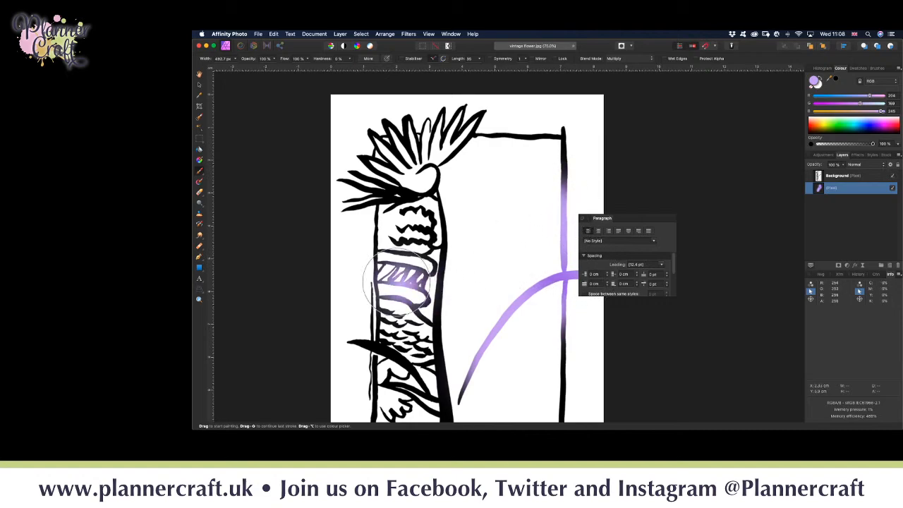
mouse_move(482, 133)
mouse_down()
mouse_move(351, 151)
mouse_move(348, 198)
mouse_move(357, 209)
mouse_move(445, 266)
mouse_move(435, 244)
mouse_move(436, 261)
mouse_move(410, 292)
mouse_move(383, 275)
mouse_move(371, 293)
mouse_move(380, 310)
mouse_move(413, 314)
mouse_move(435, 339)
mouse_move(487, 172)
mouse_up()
key(space)
mouse_move(436, 385)
mouse_down()
mouse_move(393, 375)
mouse_move(377, 293)
mouse_move(391, 336)
mouse_move(423, 366)
mouse_move(505, 378)
mouse_move(575, 375)
mouse_move(575, 333)
mouse_up()
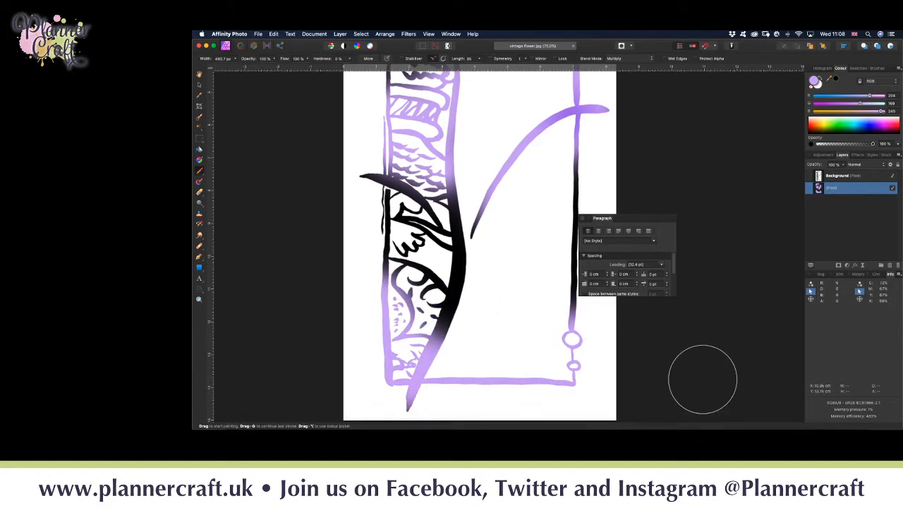
- Change the brush to pale cyan with green at 255 and paint the flower centre, petal tips and upper frame
mouse_move(477, 179)
mouse_down()
mouse_move(461, 299)
mouse_move(471, 387)
mouse_up()
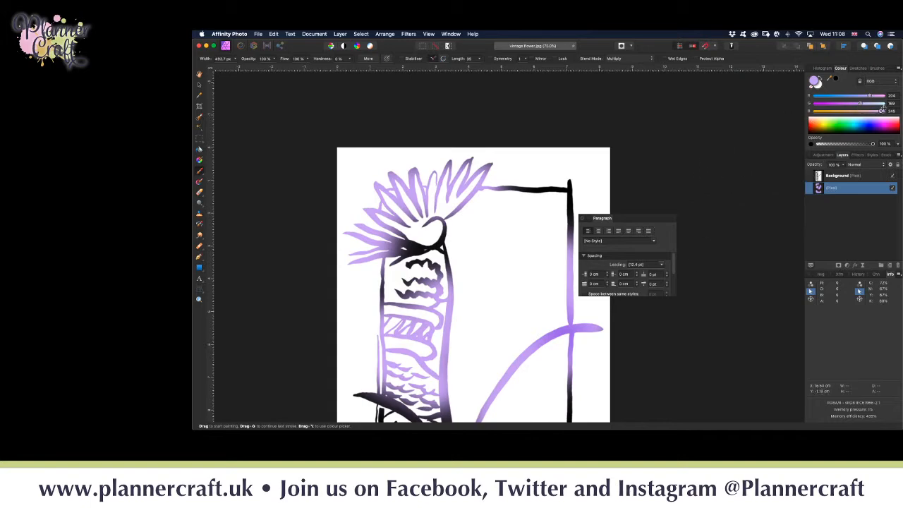
drag(881, 104, 890, 105)
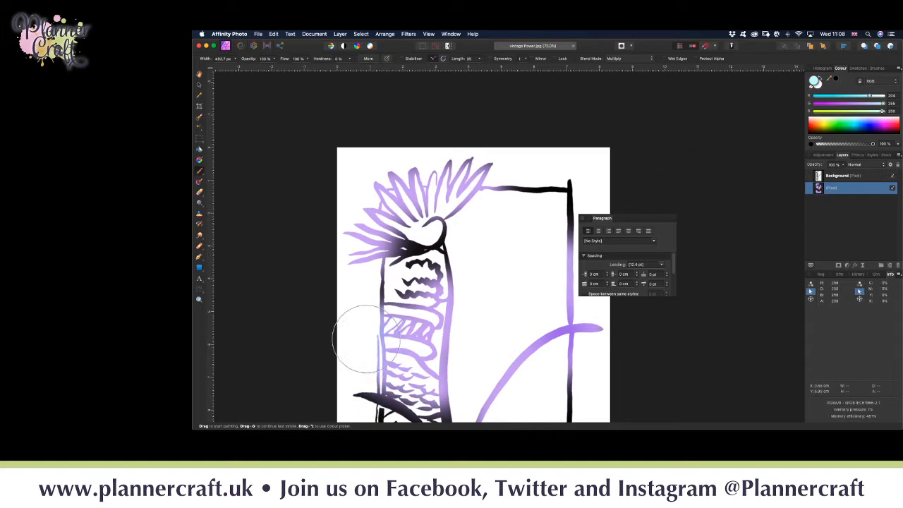
mouse_move(453, 222)
mouse_down()
mouse_move(452, 237)
mouse_move(367, 282)
mouse_move(363, 304)
mouse_move(469, 237)
mouse_move(443, 223)
mouse_up()
mouse_move(517, 217)
mouse_down()
mouse_move(521, 183)
mouse_move(545, 180)
mouse_move(561, 185)
mouse_move(561, 228)
mouse_up()
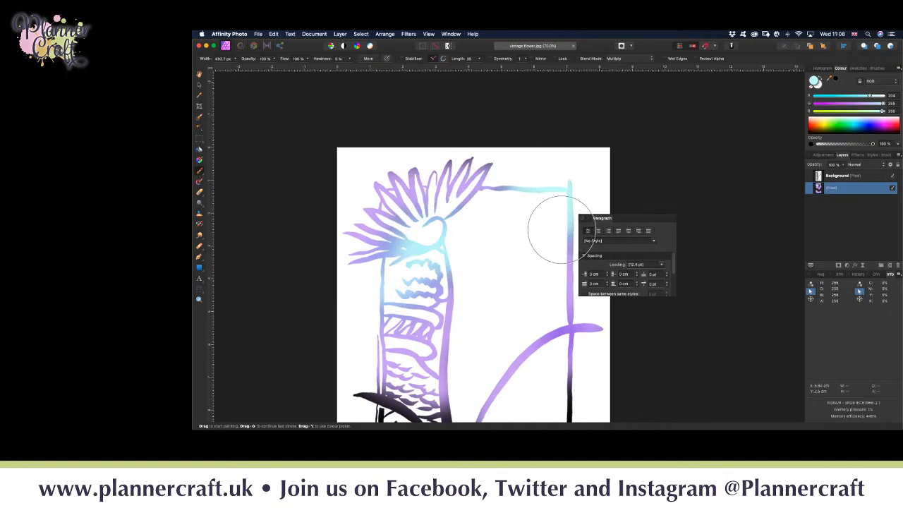
mouse_move(477, 146)
mouse_down()
mouse_move(433, 145)
mouse_move(373, 169)
mouse_up()
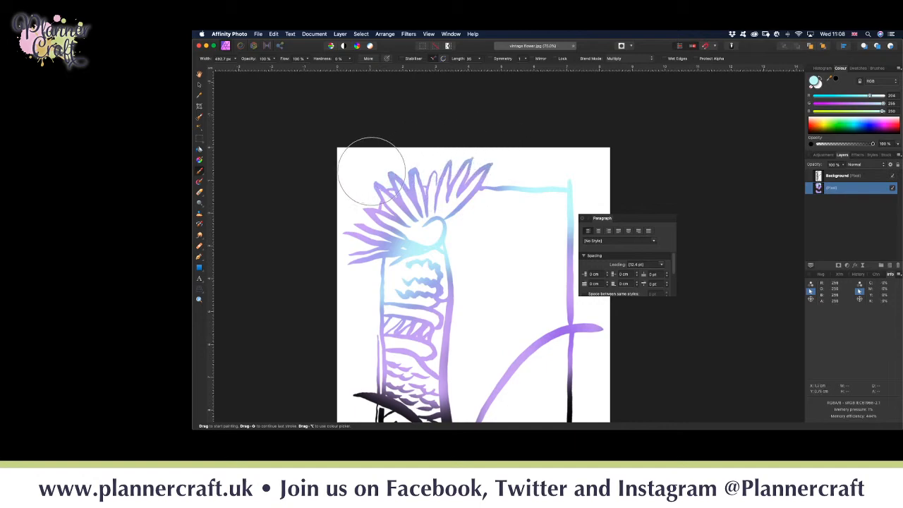
- Paint pale cyan over the remaining black parts of the lower trunk, thick stem and frame's vertical line
key(space)
mouse_move(517, 339)
mouse_down()
mouse_move(429, 209)
mouse_move(447, 144)
mouse_up()
drag(508, 197, 514, 314)
mouse_move(363, 254)
mouse_down()
mouse_move(366, 263)
mouse_move(397, 246)
mouse_move(414, 276)
mouse_move(323, 222)
mouse_move(281, 224)
mouse_move(294, 244)
mouse_move(403, 278)
mouse_move(409, 357)
mouse_move(440, 282)
mouse_move(496, 363)
mouse_move(490, 347)
mouse_move(507, 392)
mouse_up()
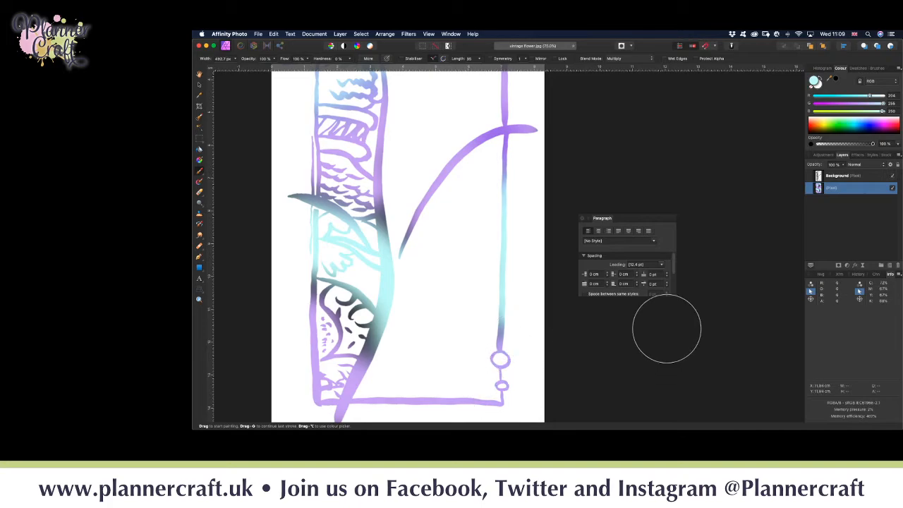
- Deselect the painted pixel layer and view the whole coloured drawing
key(h)
drag(391, 258, 465, 374)
drag(504, 276, 460, 242)
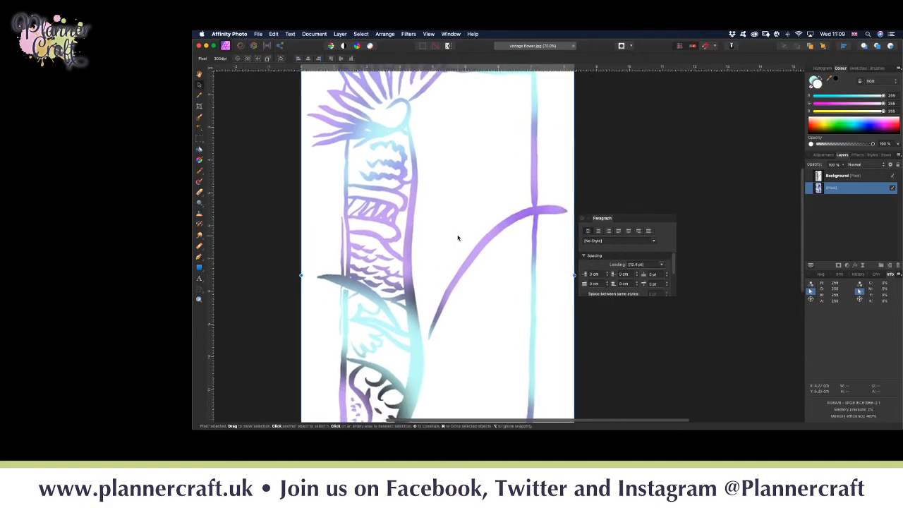
key(super+0)
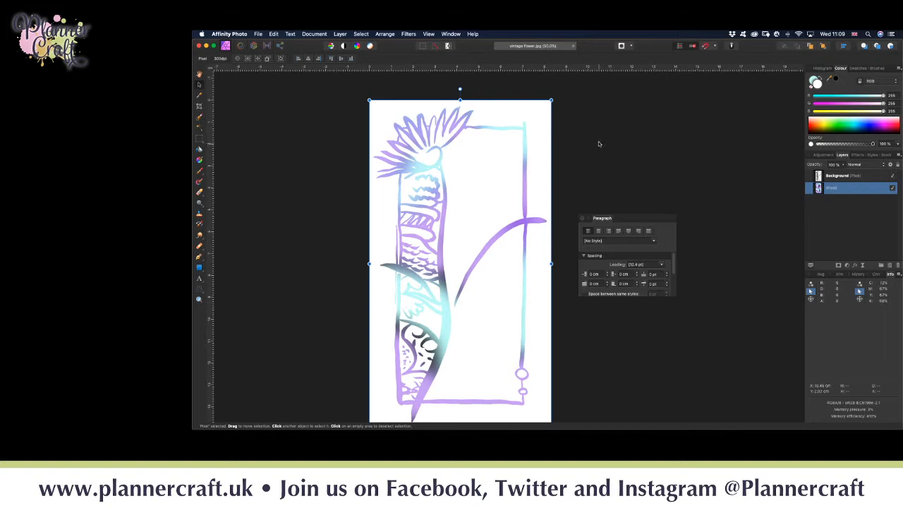
click(330, 214)
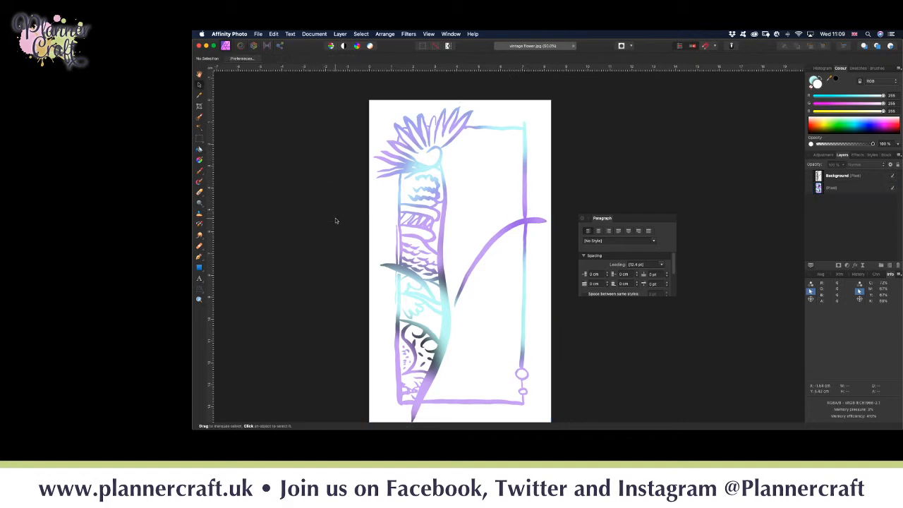
click(259, 34)
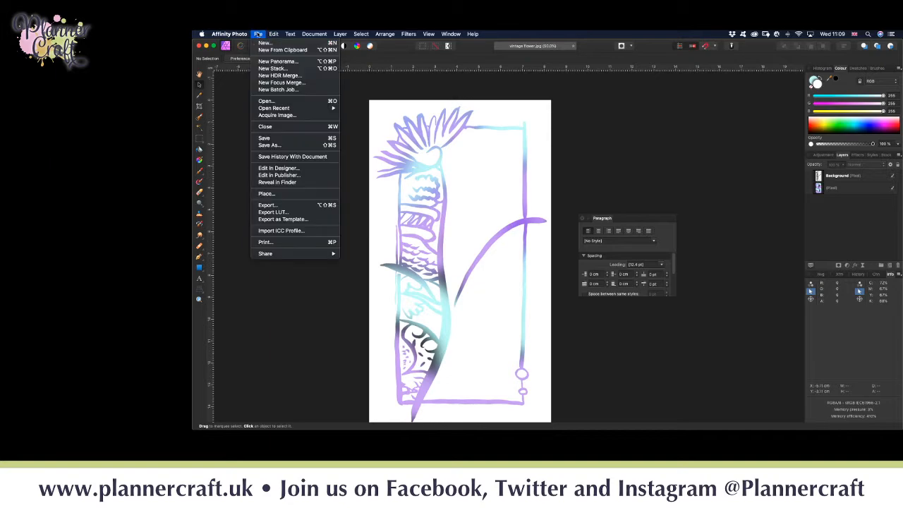
click(258, 35)
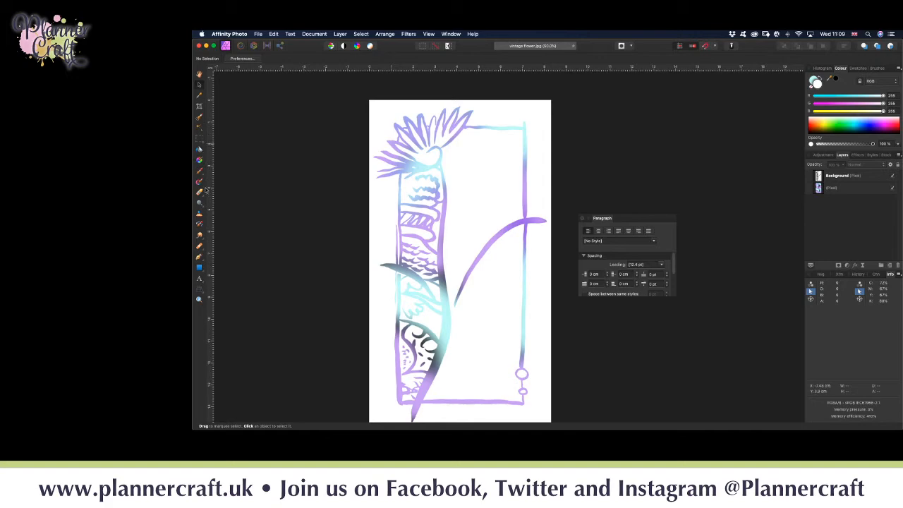
- Reactivate the Paint Brush tool and display the Basic brush set
click(200, 174)
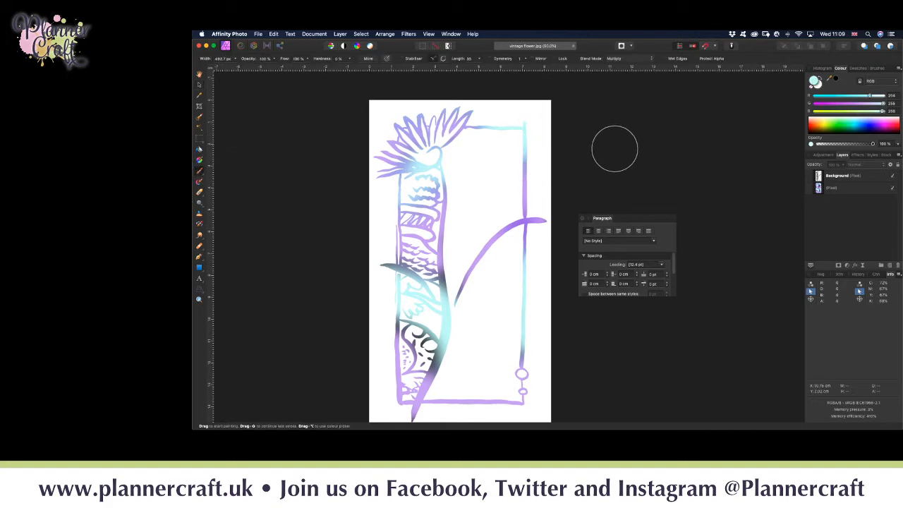
click(877, 68)
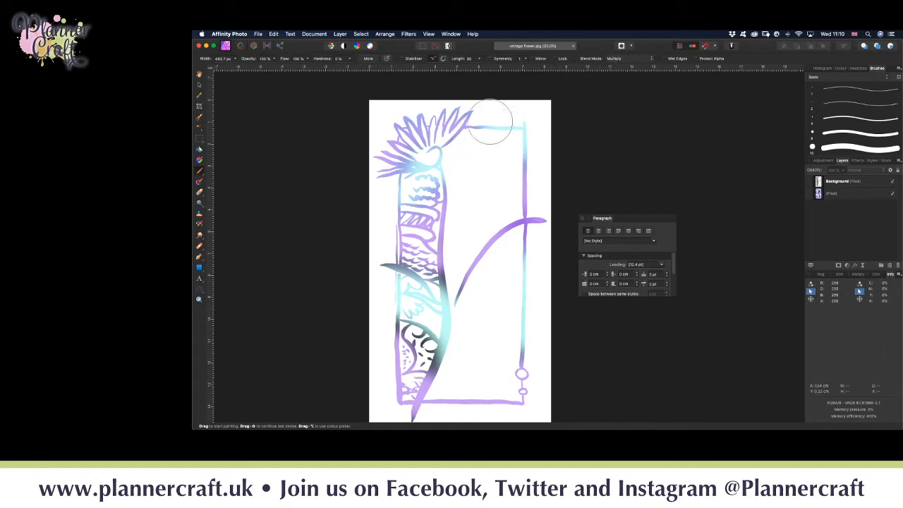
mouse_move(400, 175)
mouse_down()
mouse_move(392, 172)
mouse_move(397, 180)
mouse_up()
click(403, 187)
click(538, 217)
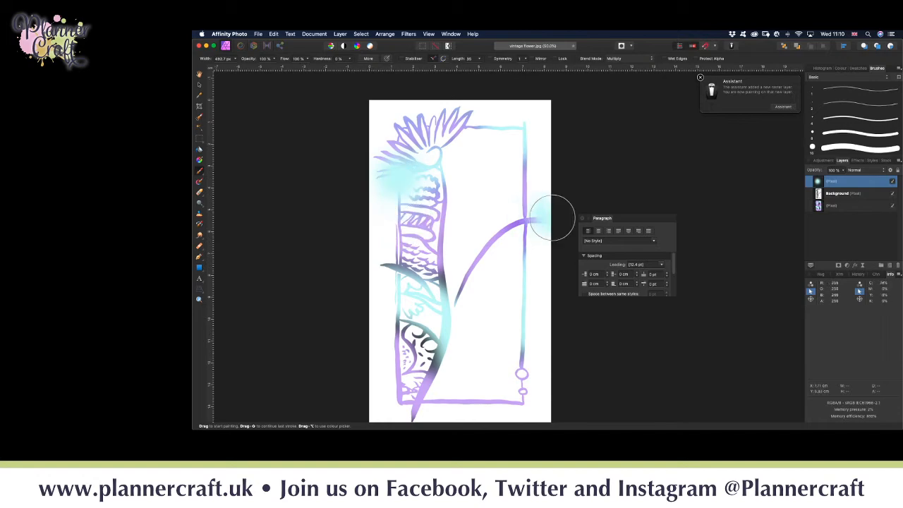
key(super+z)
key(super+z)
- Paint cyan on the coloured pixel layer below the Background over the dark leaf, lower trunk pattern and thick stem
click(838, 206)
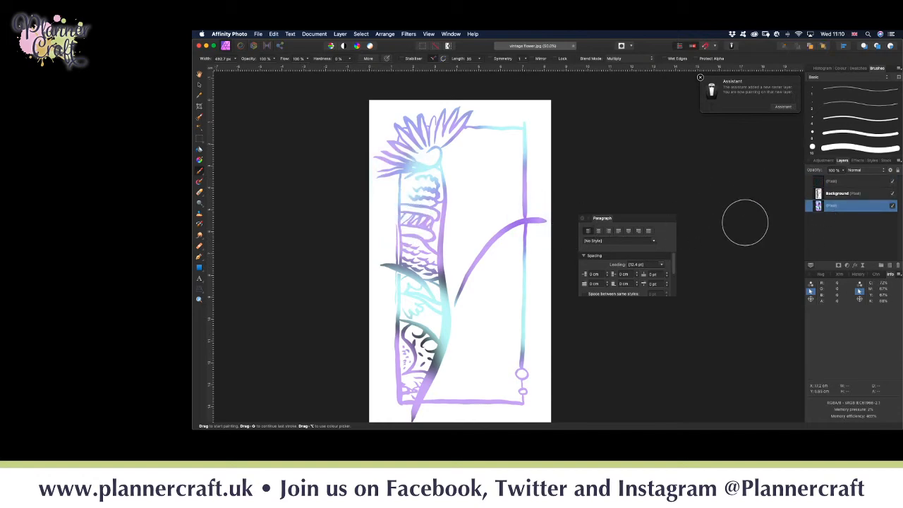
mouse_move(413, 175)
mouse_down()
mouse_move(381, 210)
mouse_move(401, 278)
mouse_move(371, 261)
mouse_up()
mouse_move(357, 362)
mouse_down()
mouse_move(436, 369)
mouse_move(452, 346)
mouse_move(450, 363)
mouse_move(412, 311)
mouse_move(414, 303)
mouse_move(463, 337)
mouse_move(464, 326)
mouse_move(432, 289)
mouse_move(445, 314)
mouse_move(450, 378)
mouse_up()
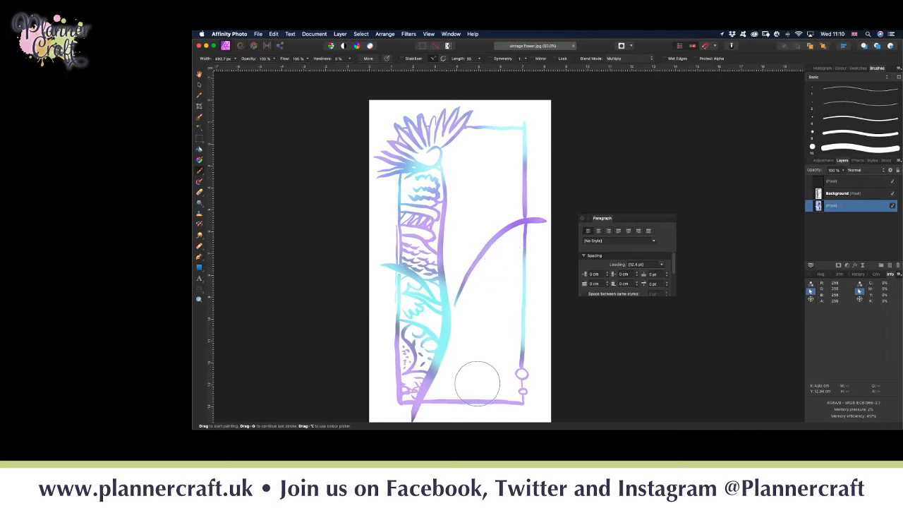
key(space)
drag(461, 195, 444, 206)
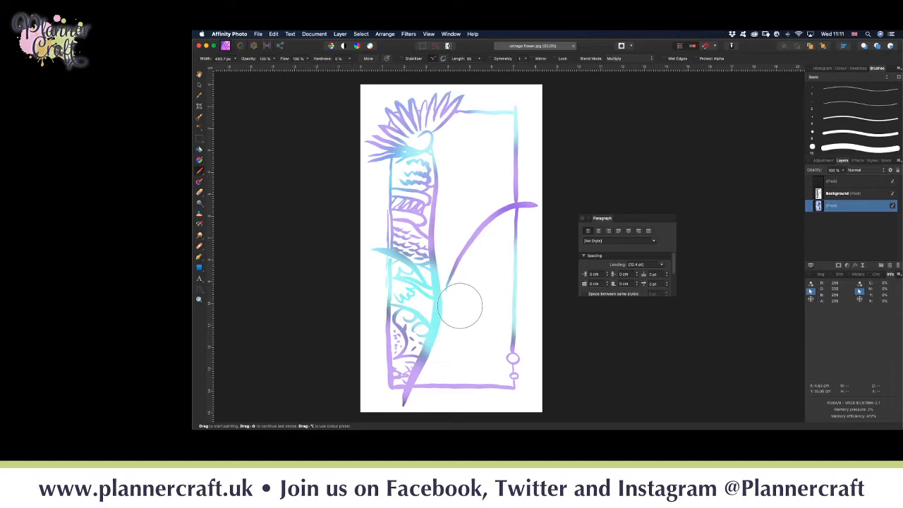
key(space)
mouse_move(468, 273)
mouse_down()
mouse_move(472, 299)
mouse_move(501, 311)
mouse_move(480, 282)
mouse_up()
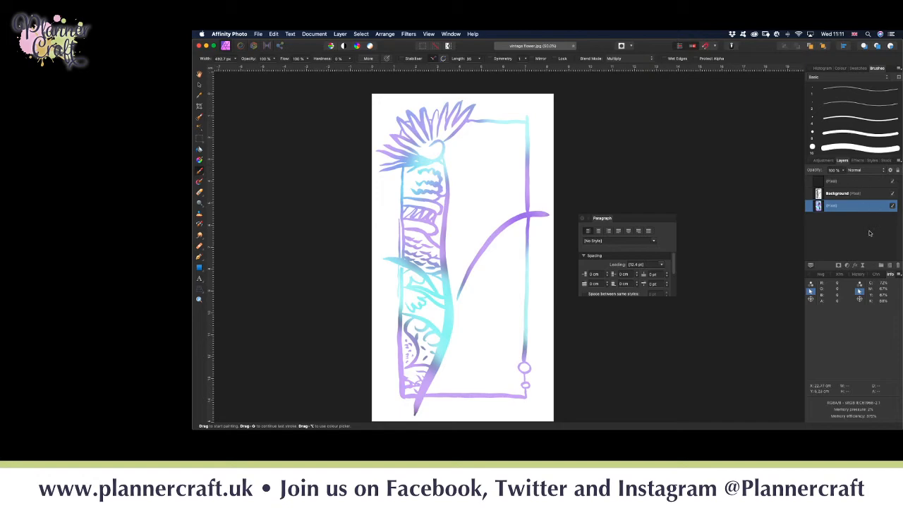
- Delete the empty pixel layer above the Background and activate the Move tool
click(898, 266)
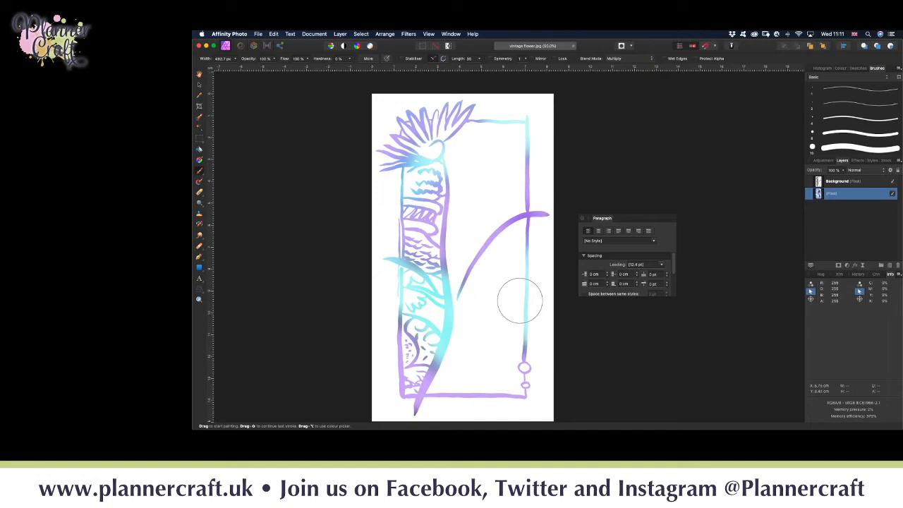
key(v)
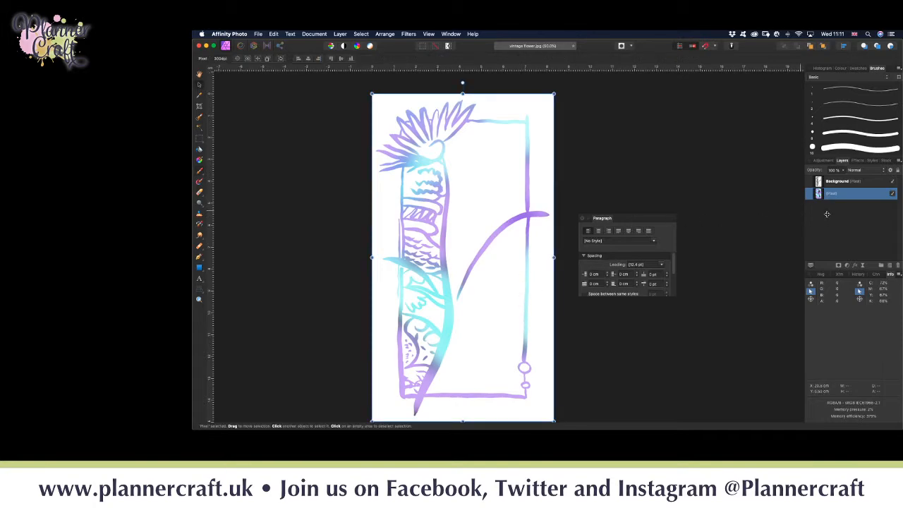
- Open Layer Effects for the Background layer and place its window beside the drawing
click(844, 183)
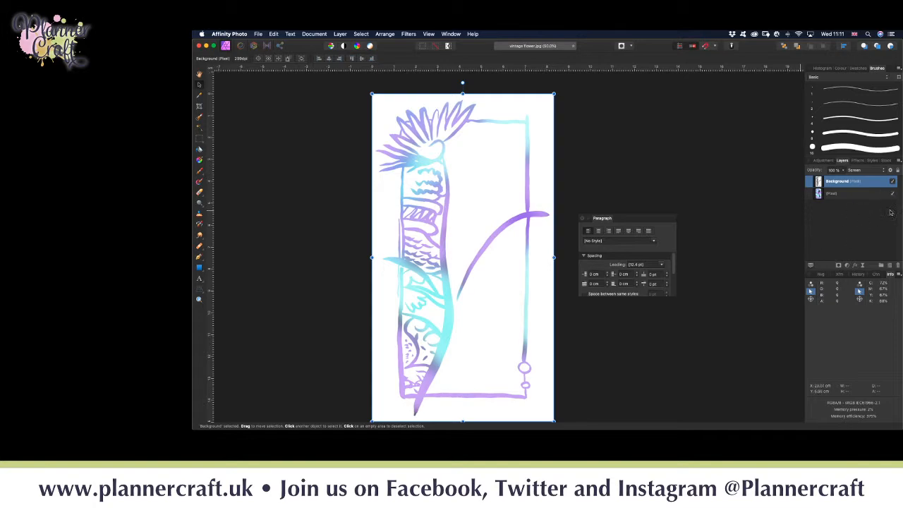
click(855, 266)
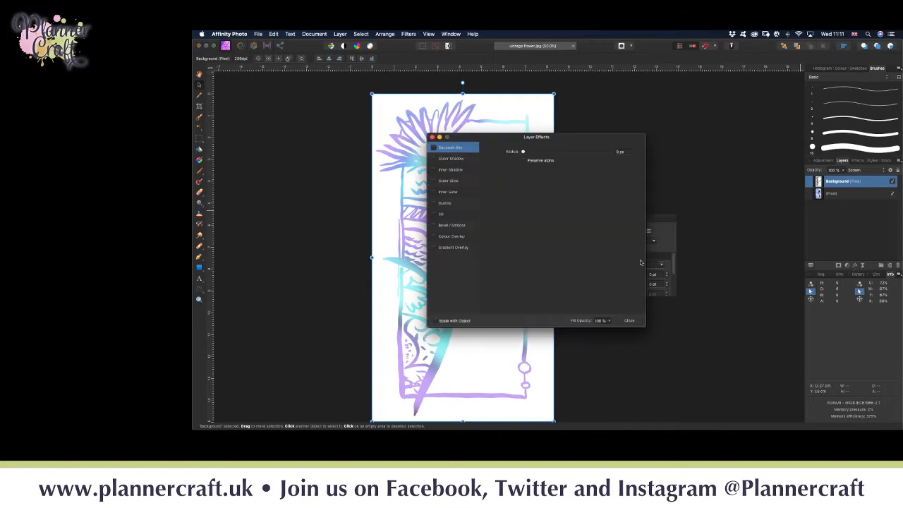
drag(493, 137, 626, 98)
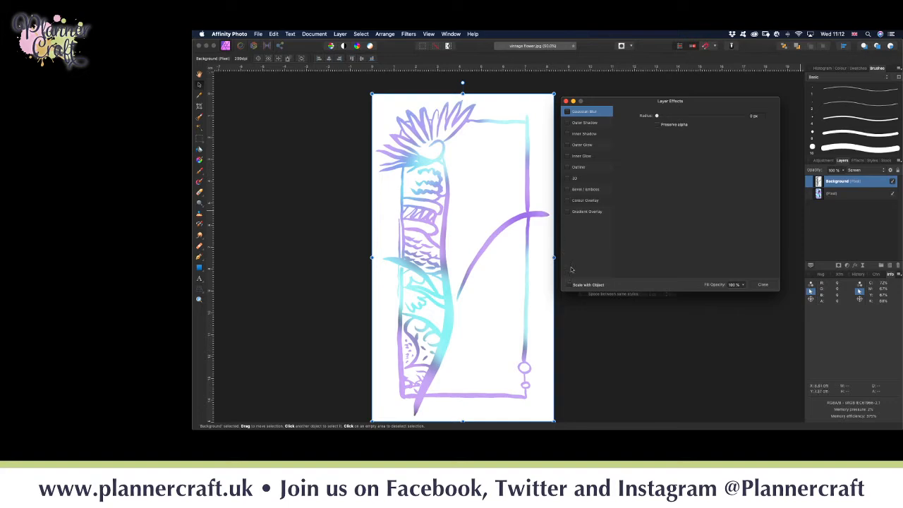
- Switch to Streamlabs OBS, check the audio input level in the mixer, and return to Affinity Photo
mouse_move(618, 425)
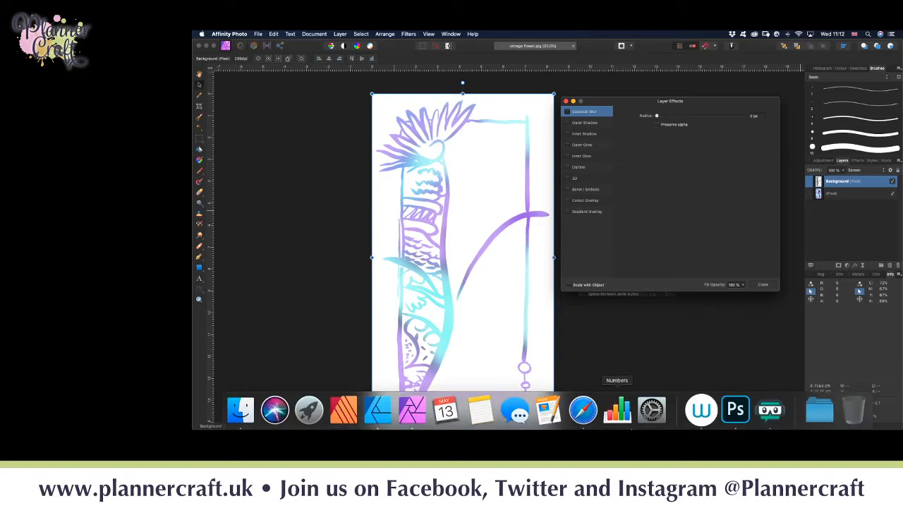
click(767, 413)
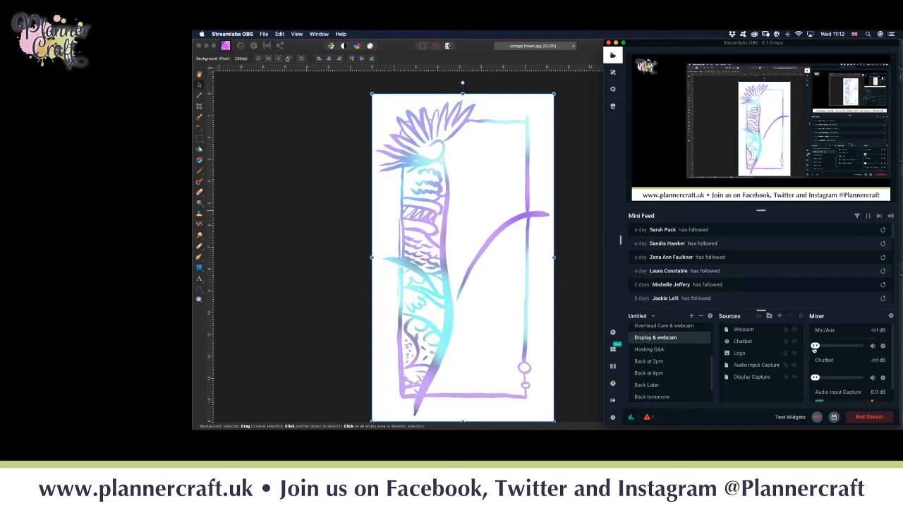
scroll(832, 356, down, 1)
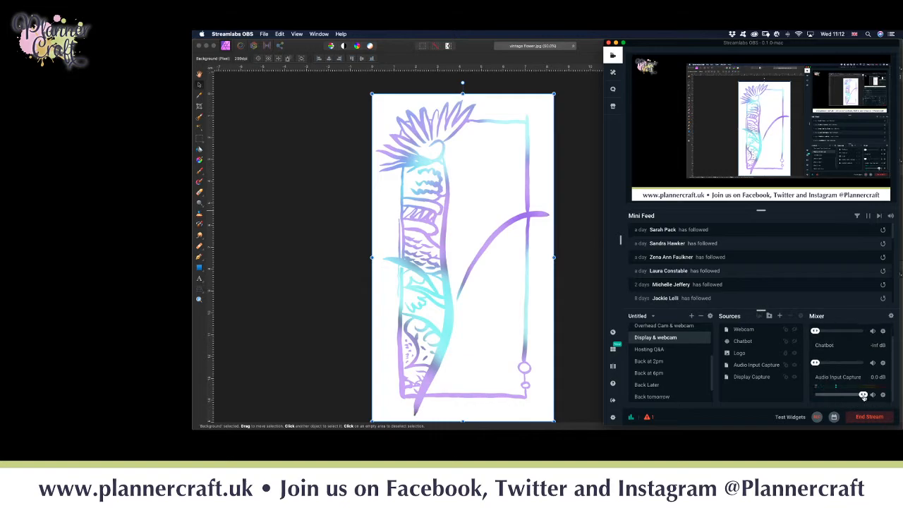
click(566, 225)
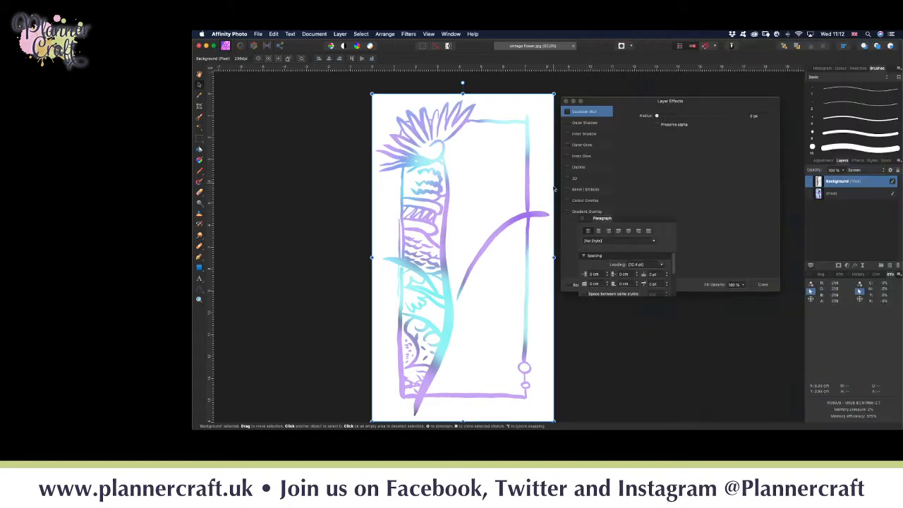
- Try an outer shadow on the Background layer with radius 2.2 px, offset 7.2 px and intensity 23%
click(567, 122)
click(585, 123)
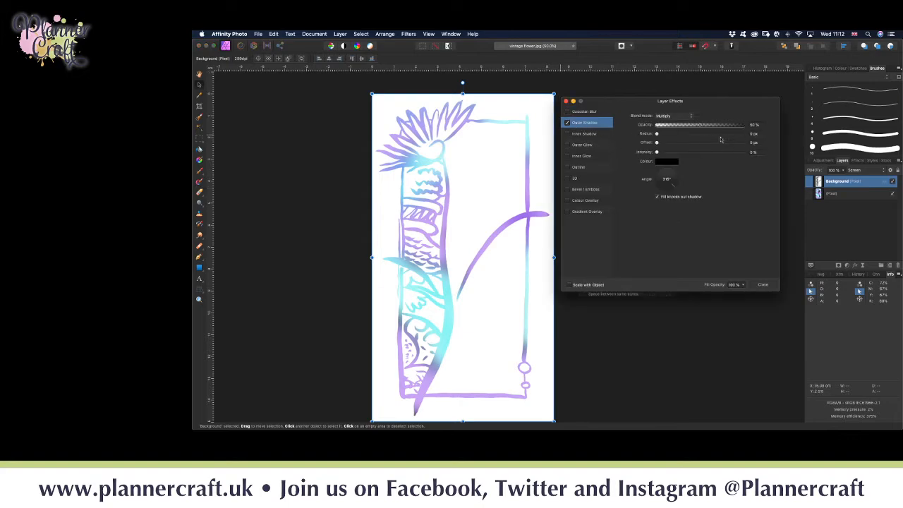
mouse_move(674, 135)
mouse_down()
mouse_move(689, 151)
mouse_move(677, 151)
mouse_up()
- Try an inner shadow on the Background layer with radius 1.7 px, offset 6.8 px and intensity 32%
click(568, 134)
click(677, 135)
click(687, 142)
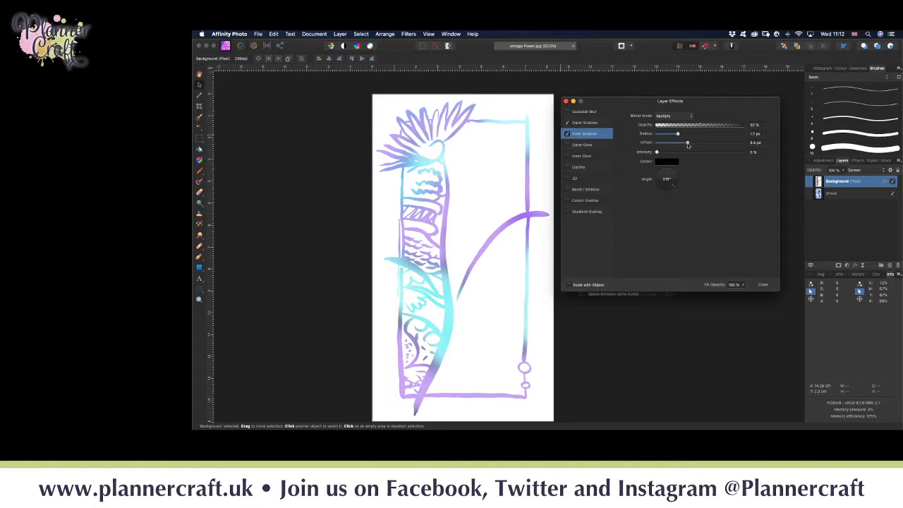
click(684, 153)
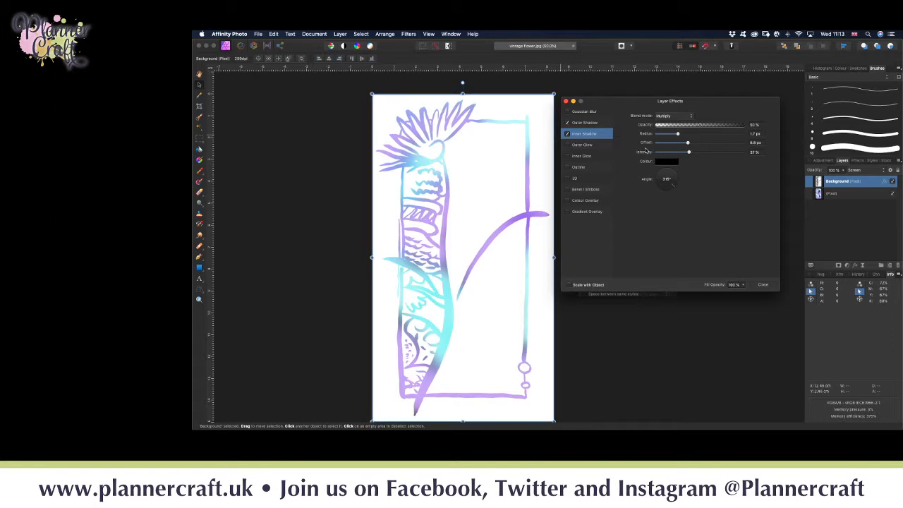
click(763, 284)
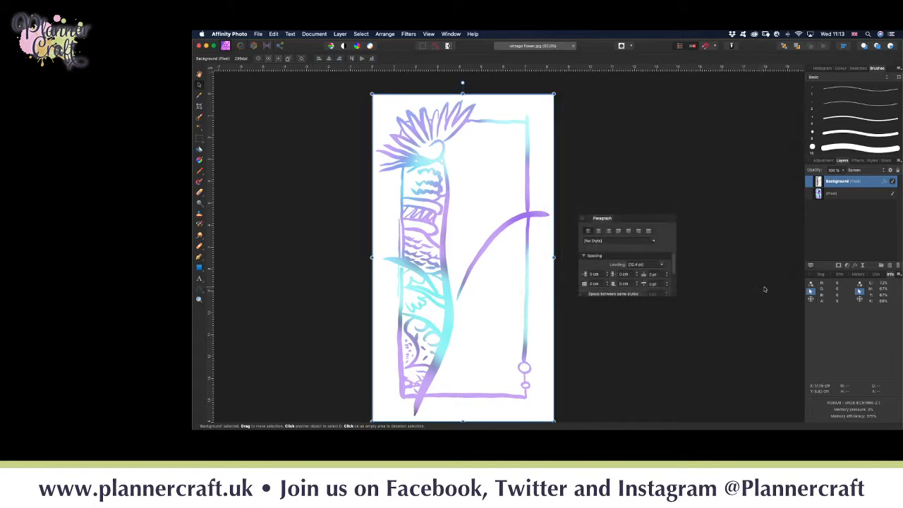
- Turn off the Background layer's outer and inner shadows and deselect the layer
click(886, 183)
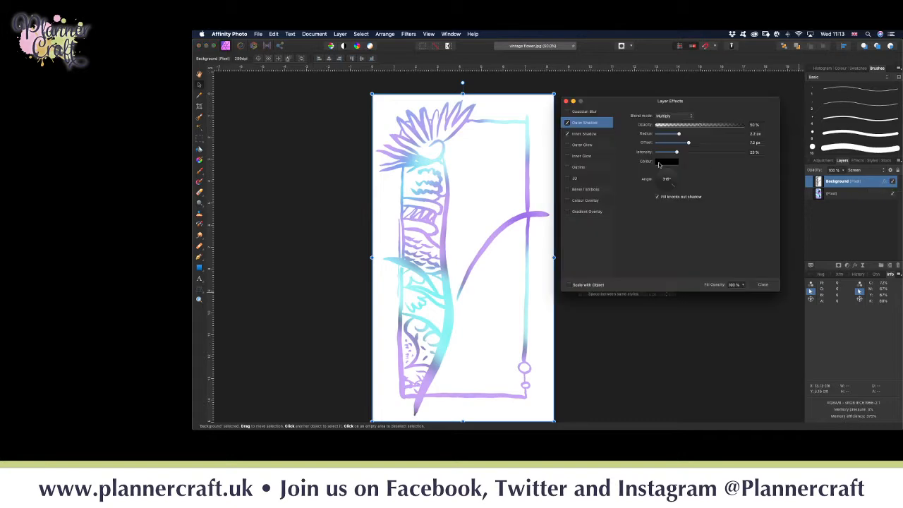
click(566, 124)
click(567, 134)
click(764, 285)
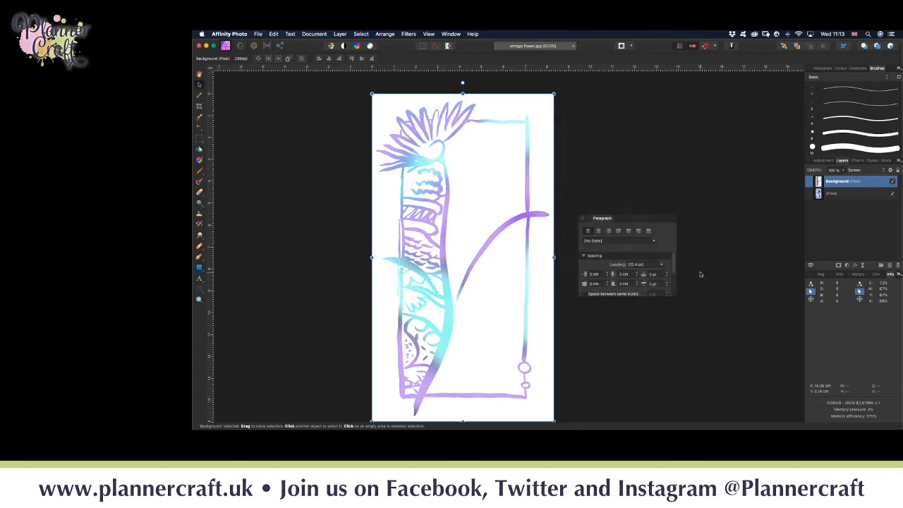
click(615, 189)
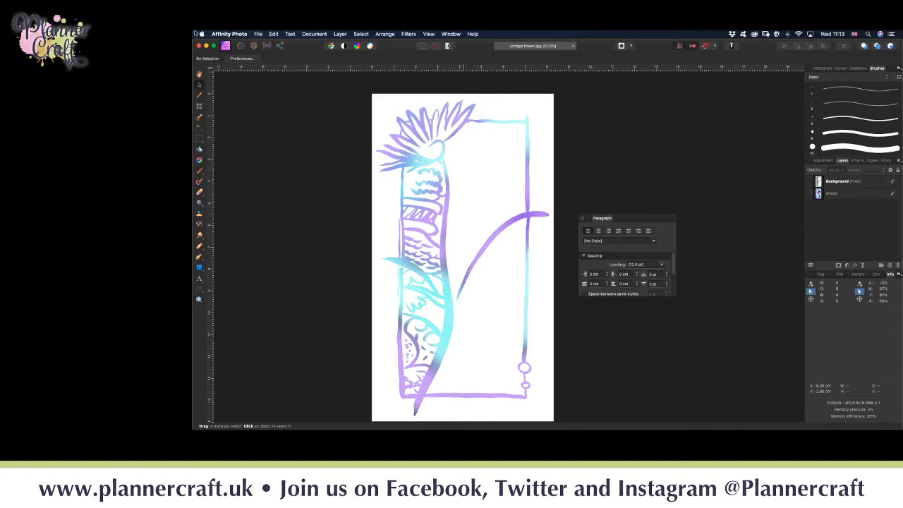
- Save the coloured drawing as a new file named "vintage flower colour lines" in the Digital stamps folder
click(259, 34)
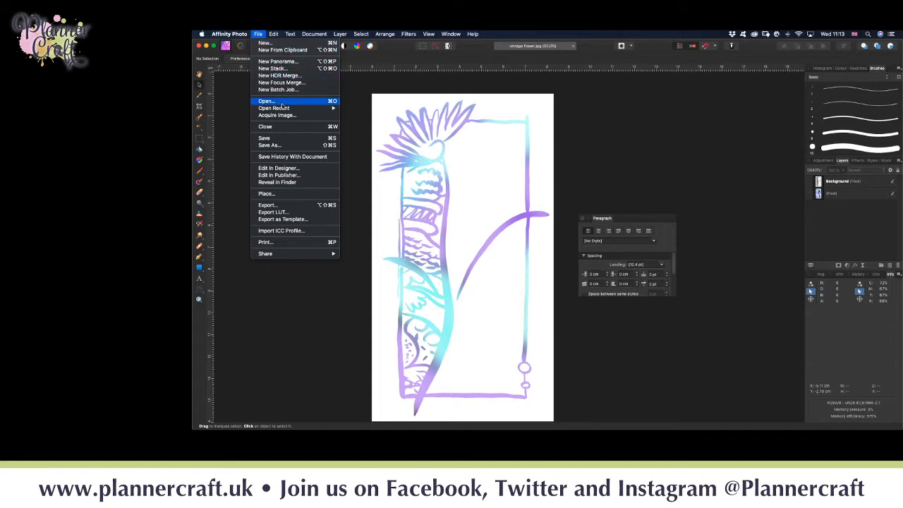
mouse_move(285, 108)
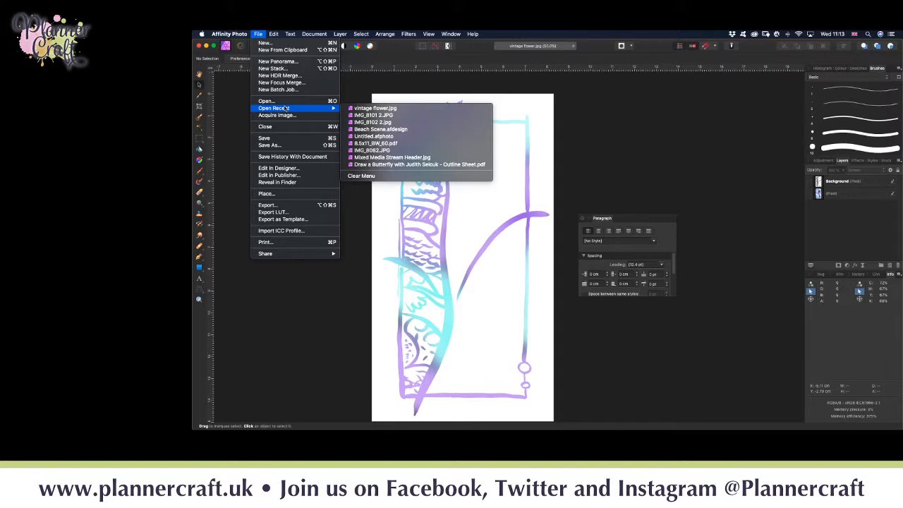
click(283, 146)
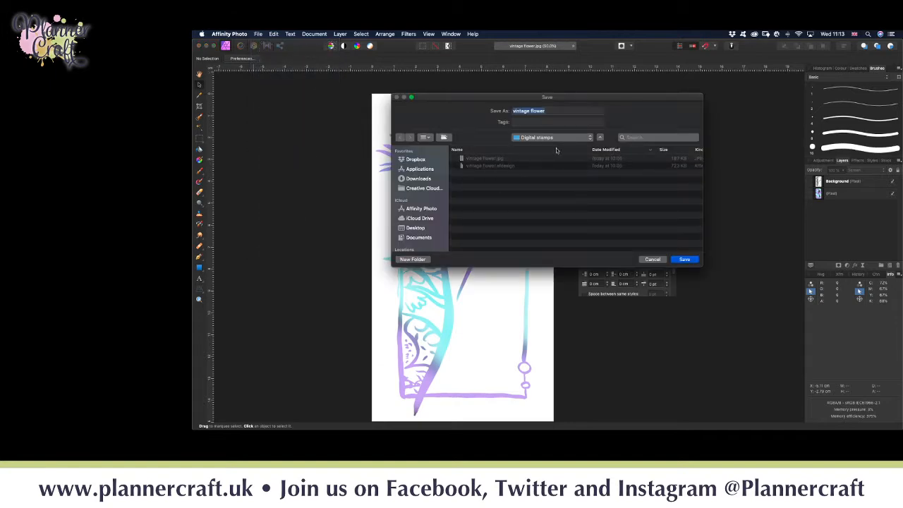
click(558, 110)
text(colour lines)
key(Return)
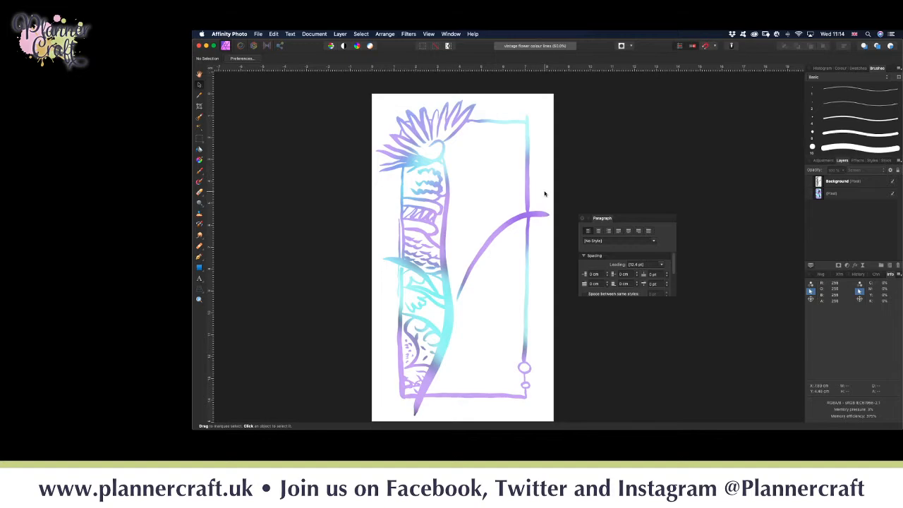
- Open the original black line drawing, vintage flower.jpg, from the Digital stamps folder
key(super+o)
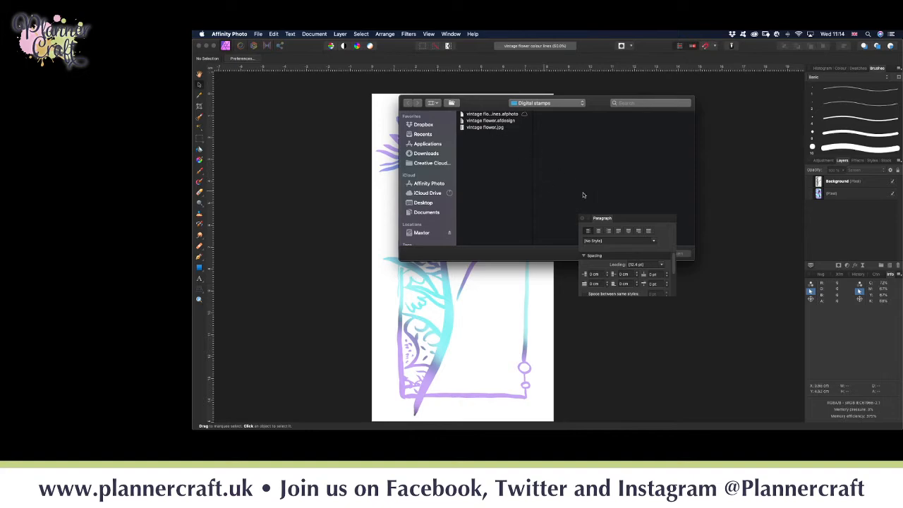
click(504, 123)
click(494, 128)
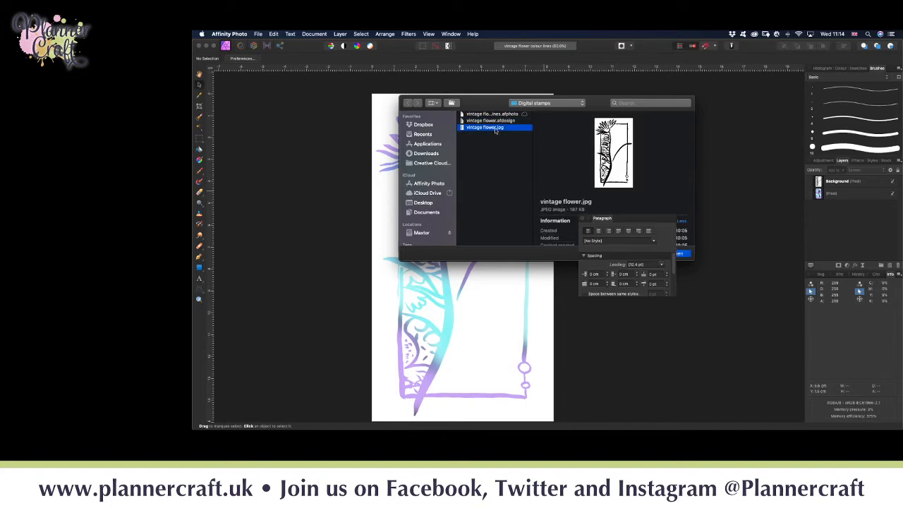
click(687, 256)
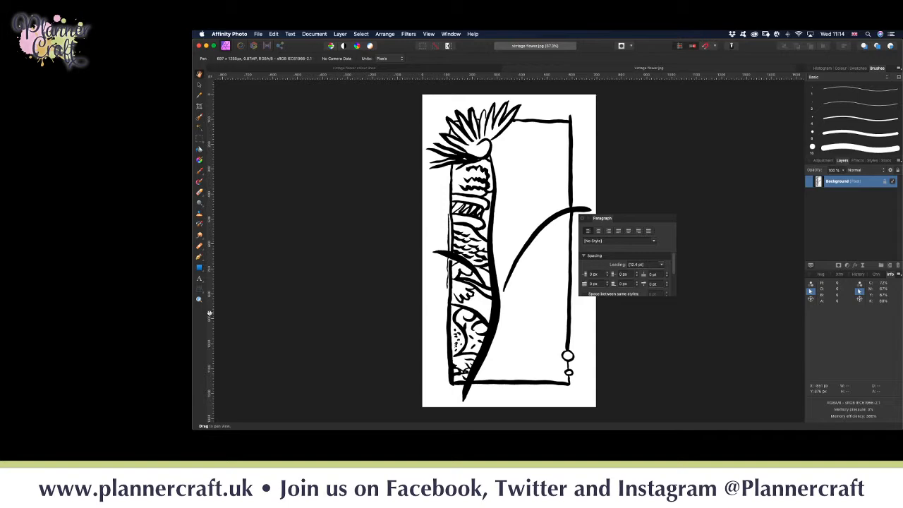
- Select the white areas inside and outside the frame with the Selection Brush, closing the obstructing Paragraph panel
click(199, 117)
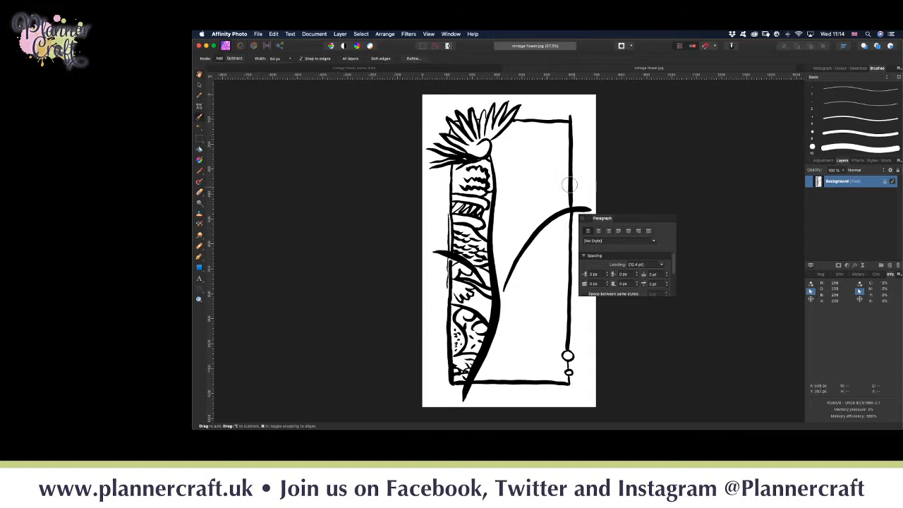
mouse_move(521, 174)
mouse_down()
mouse_move(534, 310)
mouse_move(536, 276)
mouse_move(525, 316)
mouse_up()
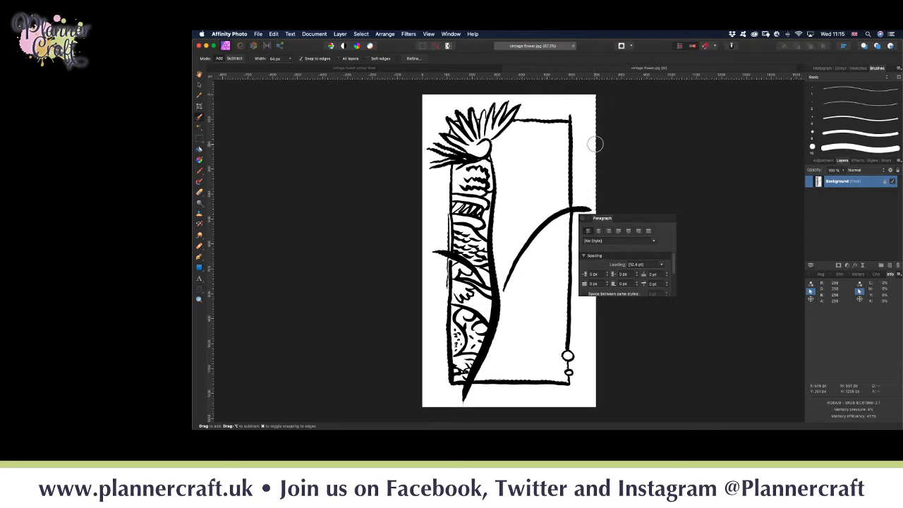
drag(634, 223, 756, 133)
click(706, 129)
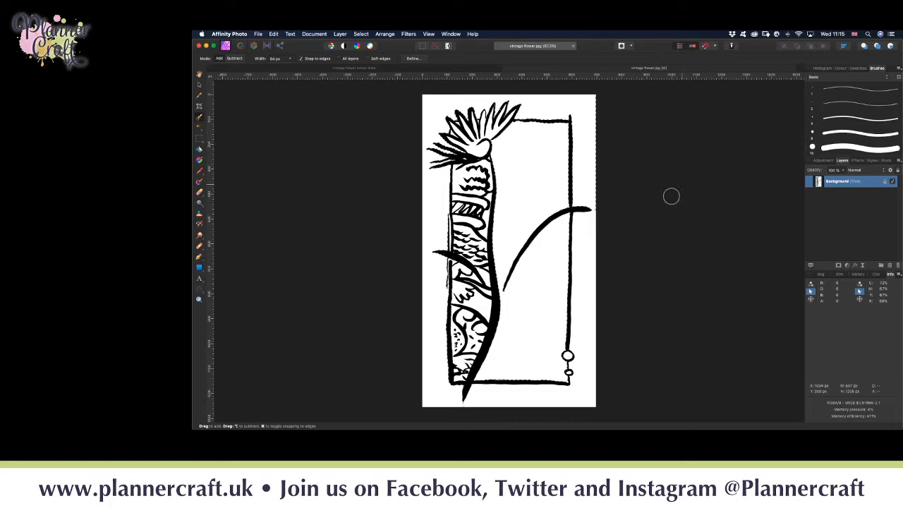
drag(589, 255, 589, 259)
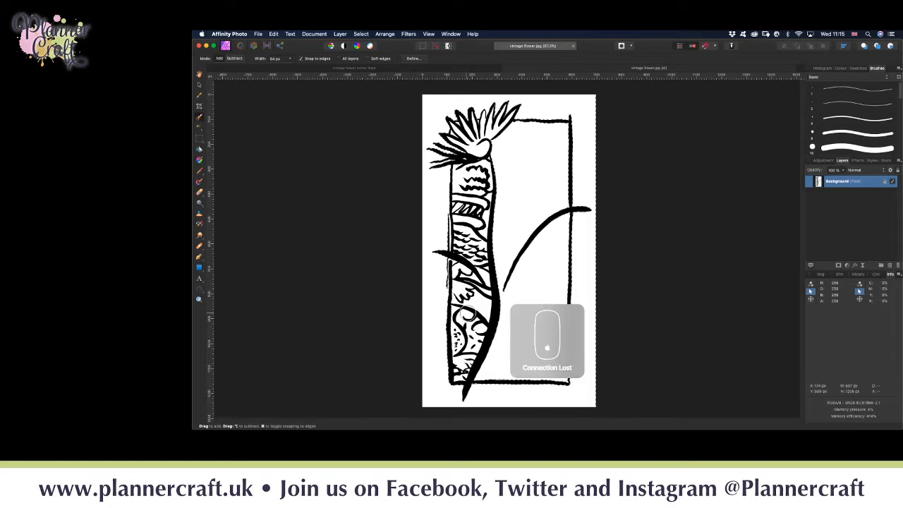
- Add the smaller white gaps to the selection with a smaller selection brush and delete the selected white background
key(bracketleft)
key(bracketleft)
key(bracketleft)
key(bracketleft)
key(bracketleft)
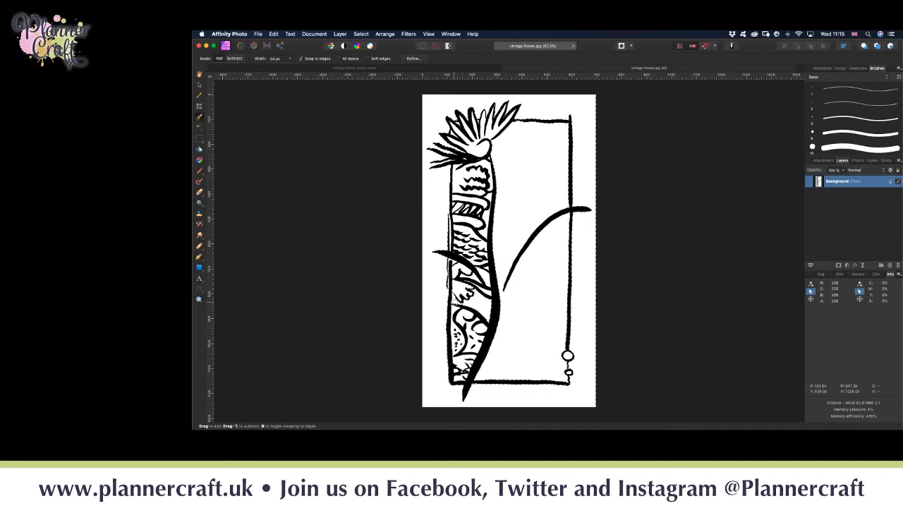
key(bracketright)
key(bracketright)
key(BackSpace)
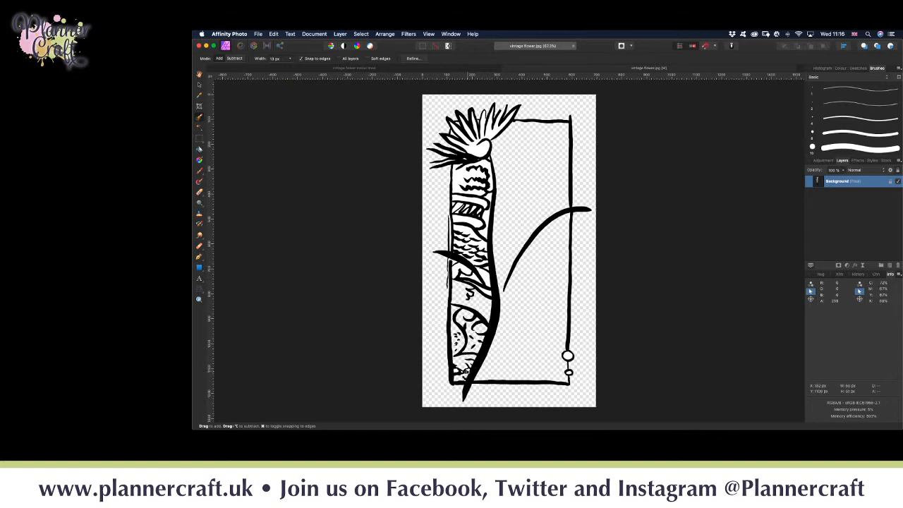
- Clear the selection, then select and remove the white patches left between the trunk's pattern lines
key(super+d)
click(488, 293)
mouse_move(473, 278)
mouse_down()
mouse_move(463, 271)
mouse_move(483, 216)
mouse_up()
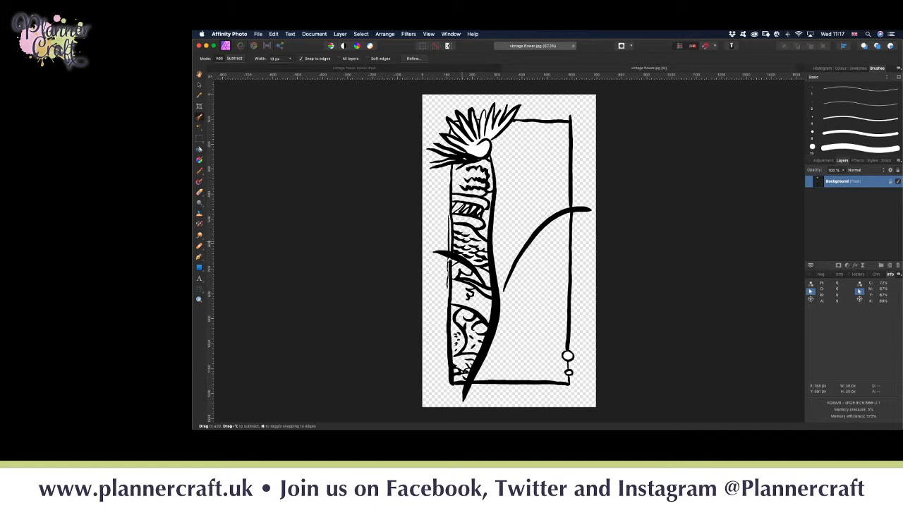
- Select and delete the white patches remaining in the flower head
mouse_move(478, 150)
mouse_down()
mouse_move(471, 153)
mouse_move(507, 119)
mouse_up()
key(Delete)
key(Delete)
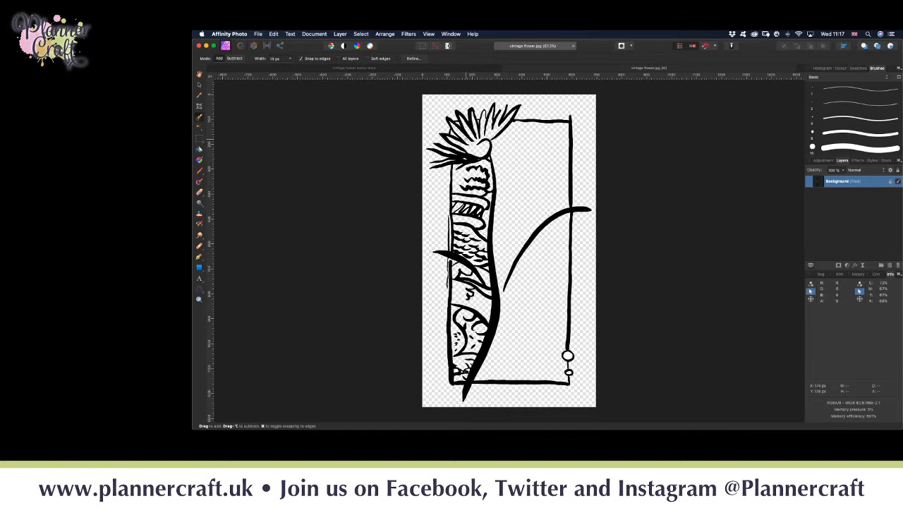
- Select and delete the white patches between the pattern lines in the trunk's middle section and beside its edge
key(super+equal)
key(super+equal)
key(super+equal)
key(super+equal)
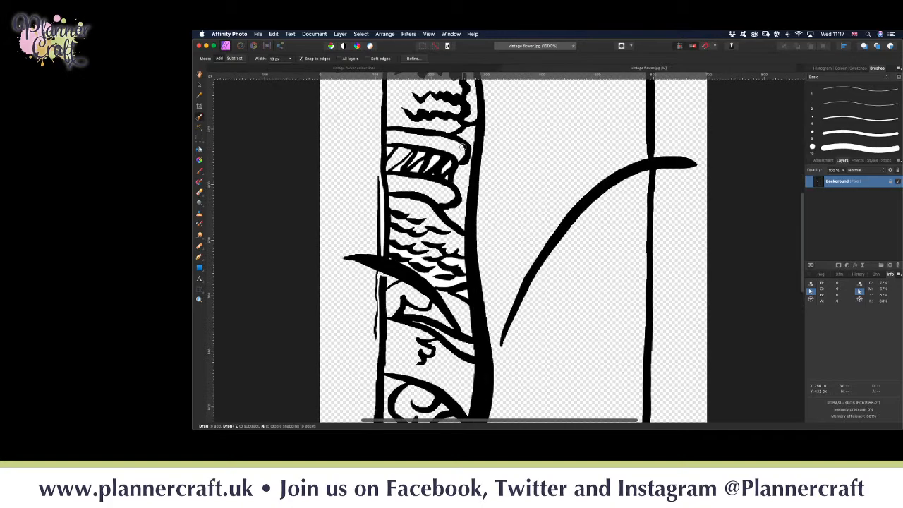
mouse_move(369, 310)
mouse_down()
mouse_move(364, 295)
mouse_move(311, 285)
mouse_move(378, 316)
mouse_up()
key(Delete)
mouse_move(413, 283)
mouse_down()
mouse_move(396, 274)
mouse_move(430, 311)
mouse_up()
key(Delete)
mouse_move(397, 246)
mouse_down()
mouse_move(427, 280)
mouse_move(448, 278)
mouse_up()
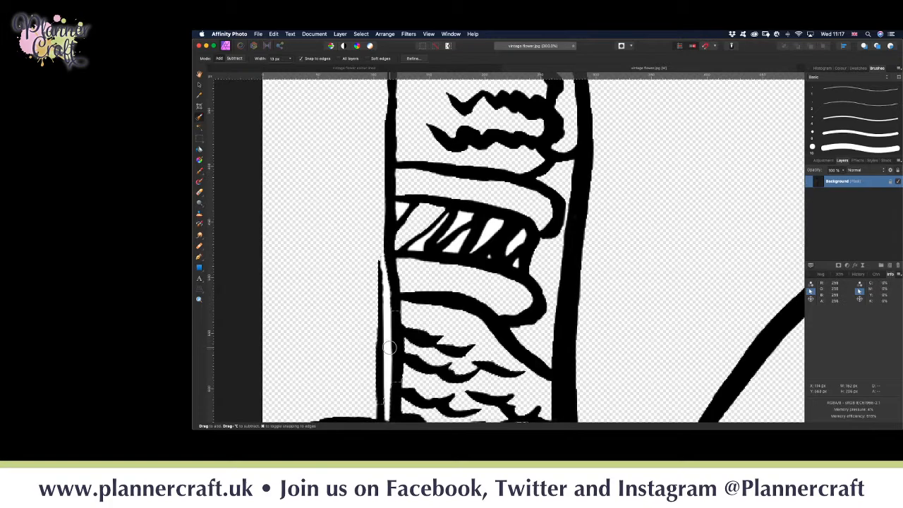
- Reduce the selection brush width and remove the narrow white strip between the double lines along the trunk's outer edge
key(bracketleft)
key(bracketleft)
key(bracketleft)
key(bracketleft)
key(bracketleft)
key(bracketleft)
key(bracketleft)
drag(386, 339, 388, 348)
key(Delete)
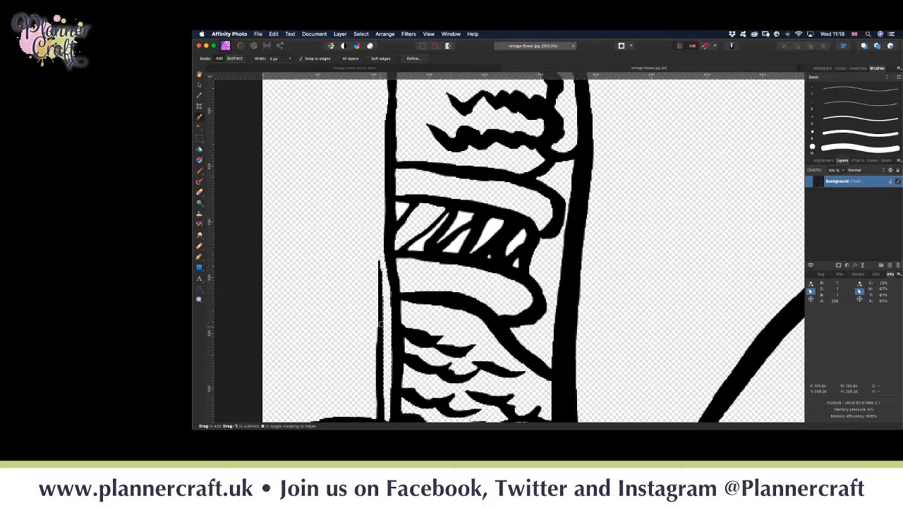
- Remove the white slivers in the trunk's striped band and between the flower's petals, then clear the selection
scroll(394, 348, up, 3)
scroll(394, 347, right, 1)
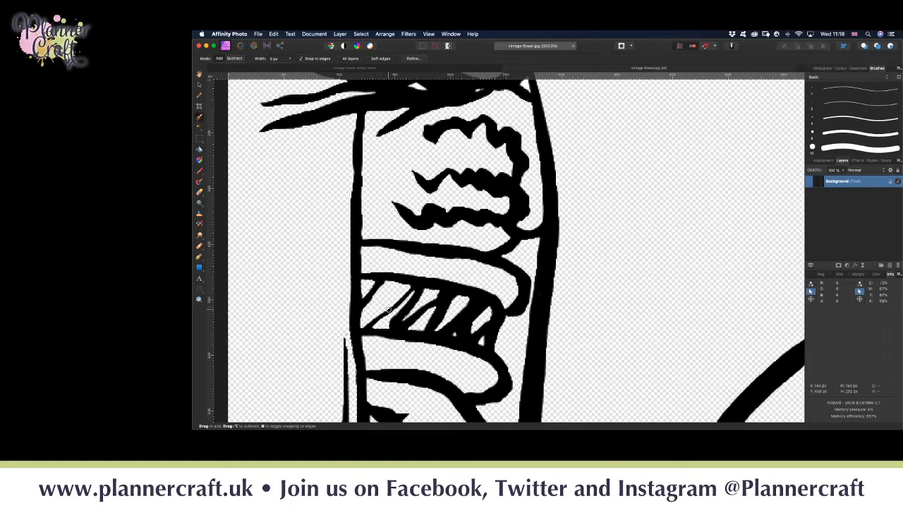
scroll(402, 284, up, 10)
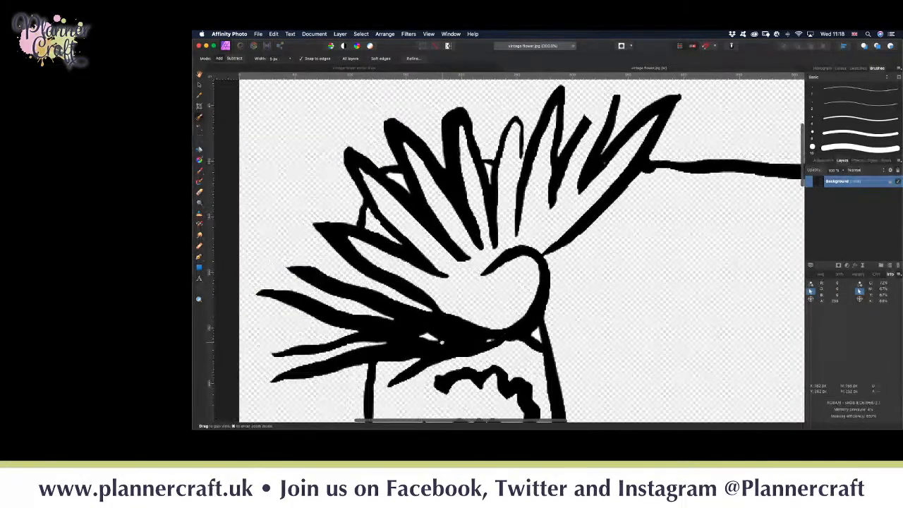
key(super+d)
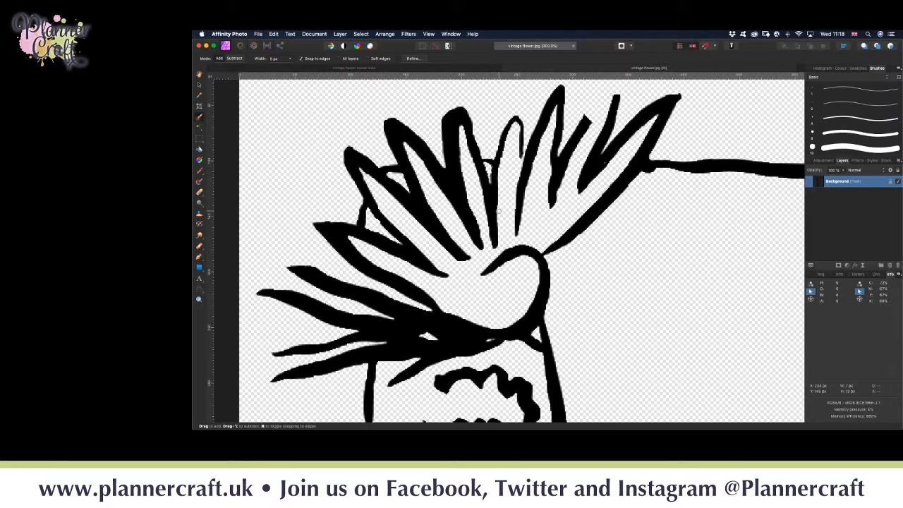
- Examine the flower, trunk, frame corner and small circles for leftover white areas
scroll(453, 218, down, 15)
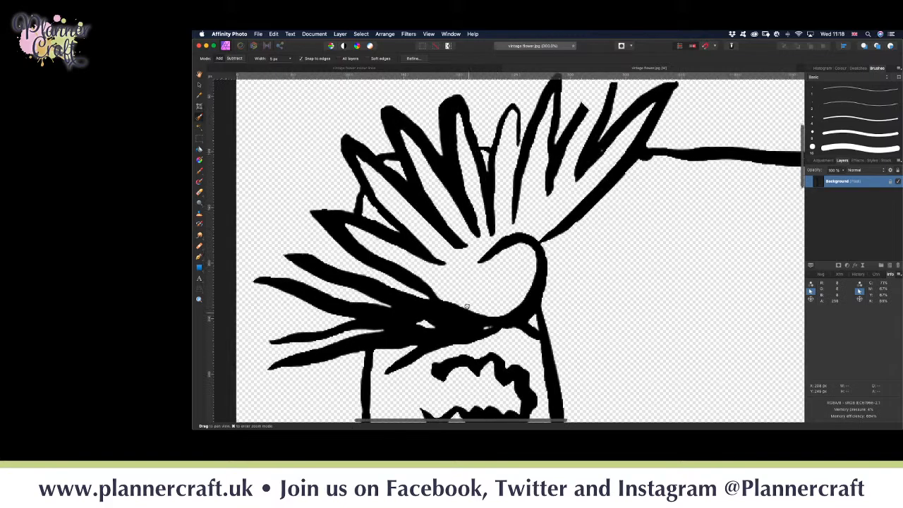
scroll(457, 281, down, 5)
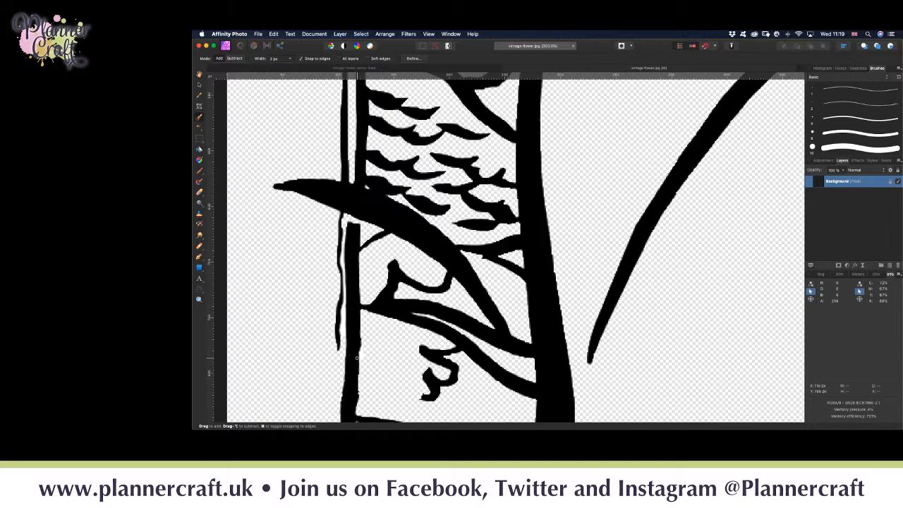
scroll(357, 358, down, 10)
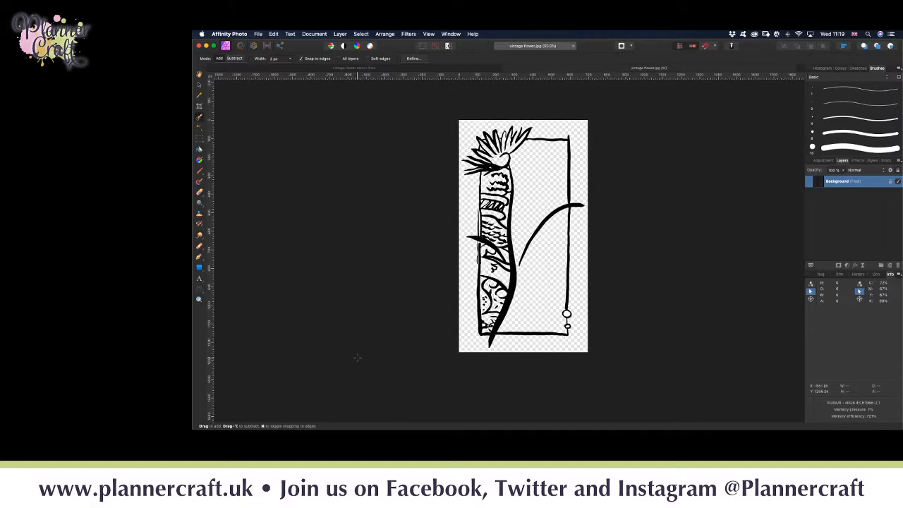
key(super+plus)
key(super+plus)
key(super+plus)
key(super+plus)
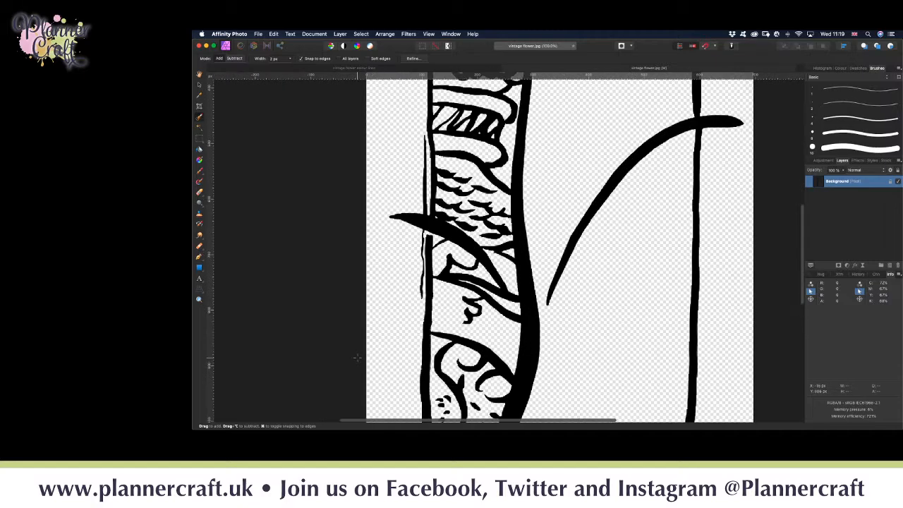
drag(632, 360, 508, 216)
drag(550, 306, 482, 185)
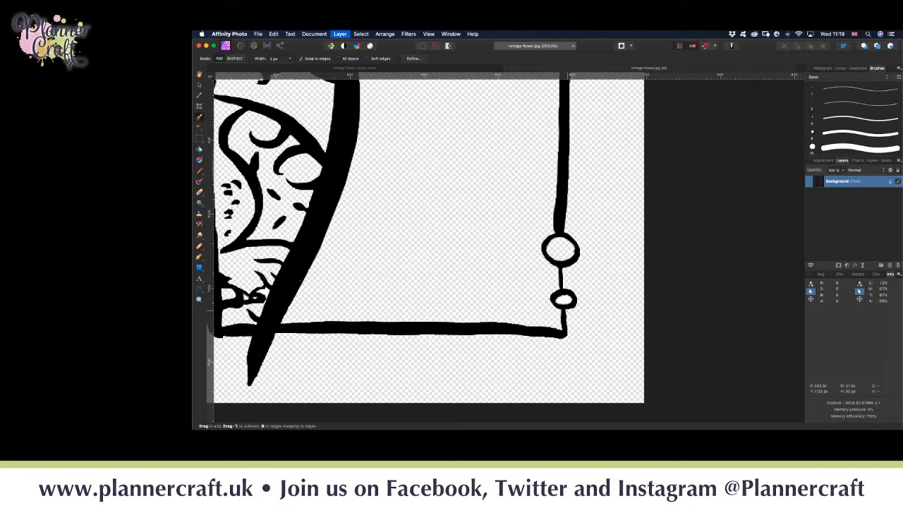
key(v)
key(super+minus)
key(super+minus)
key(super+minus)
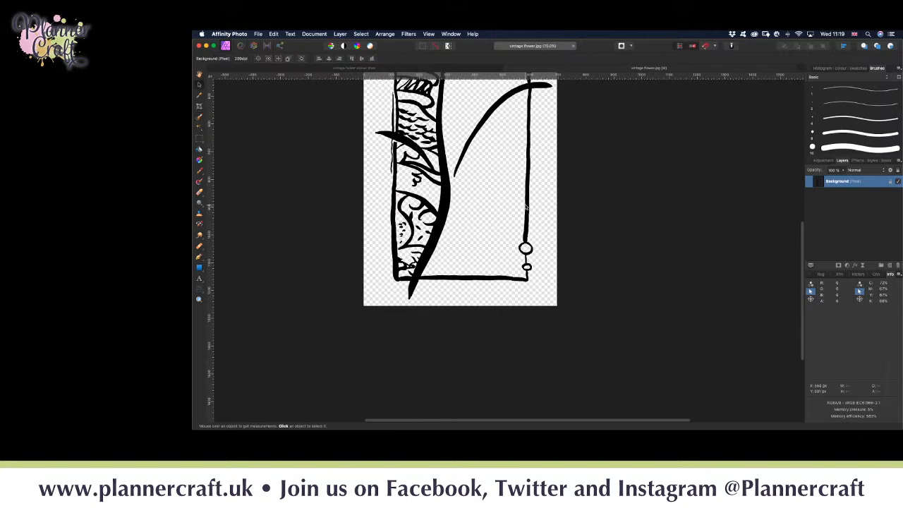
drag(427, 222, 453, 370)
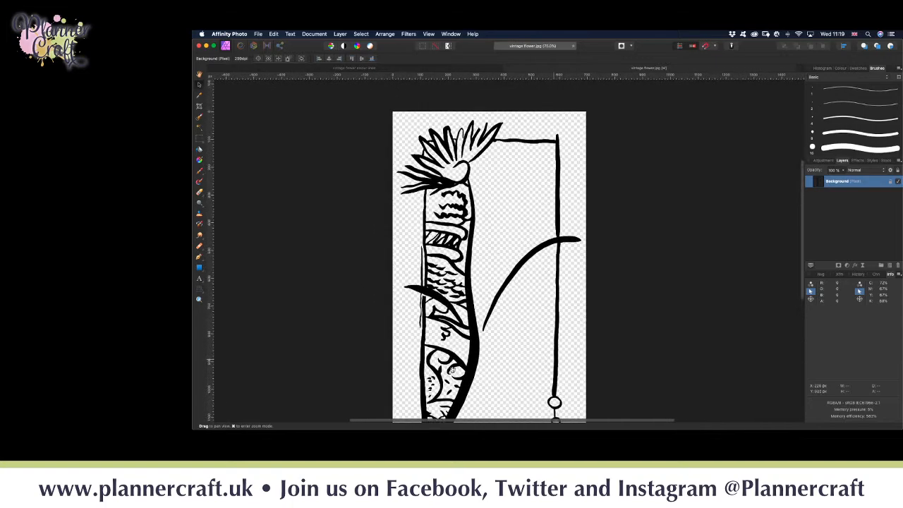
- Resize the document to 15 cm high at 300 DPI, using centimetres and keeping the proportions
click(318, 34)
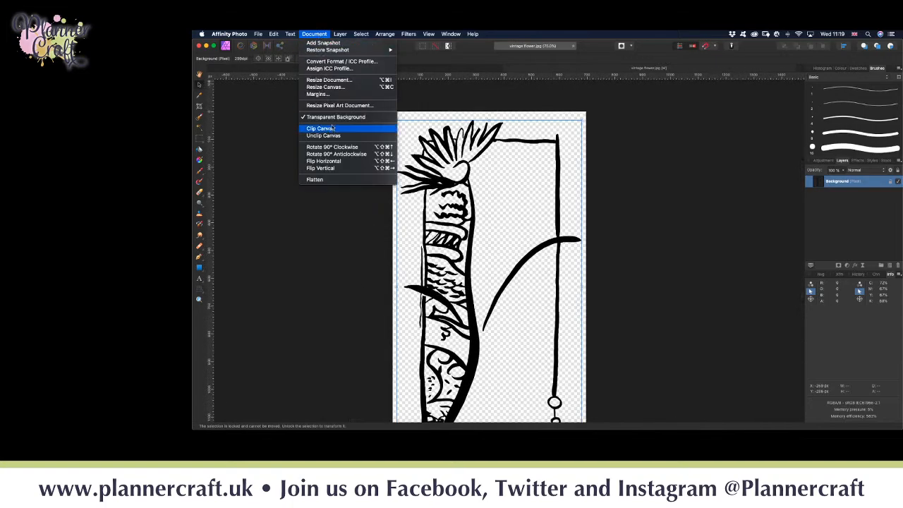
click(332, 80)
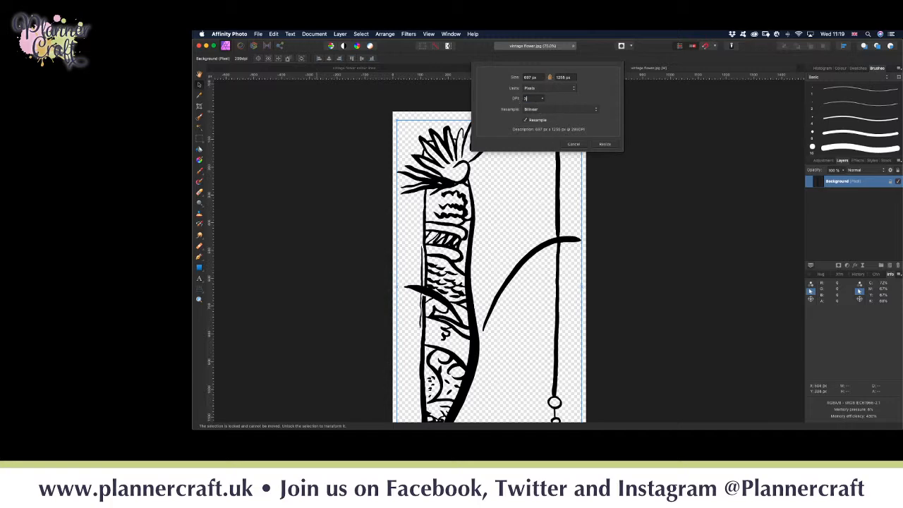
click(539, 88)
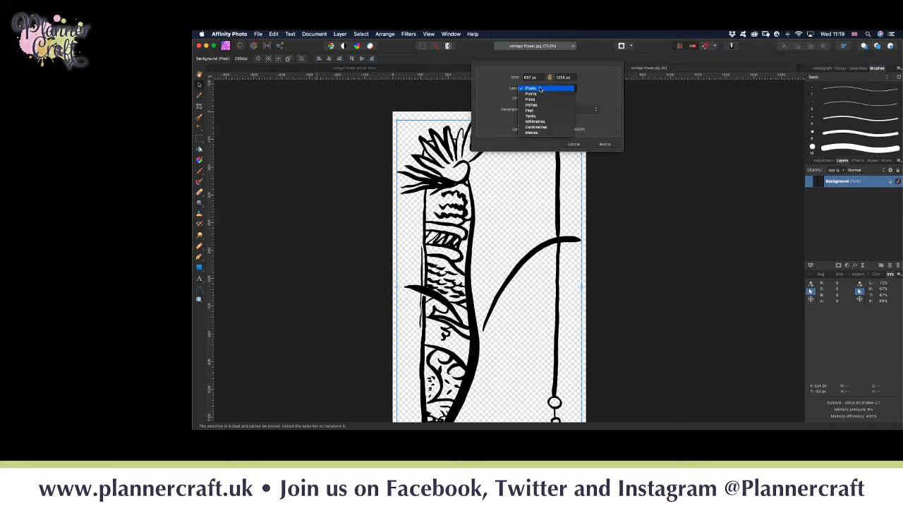
click(555, 127)
text(15)
key(Tab)
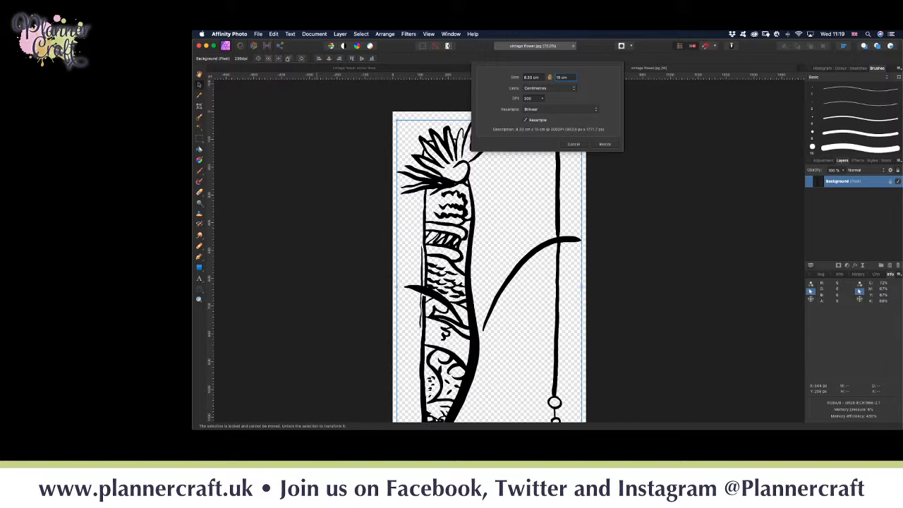
click(606, 145)
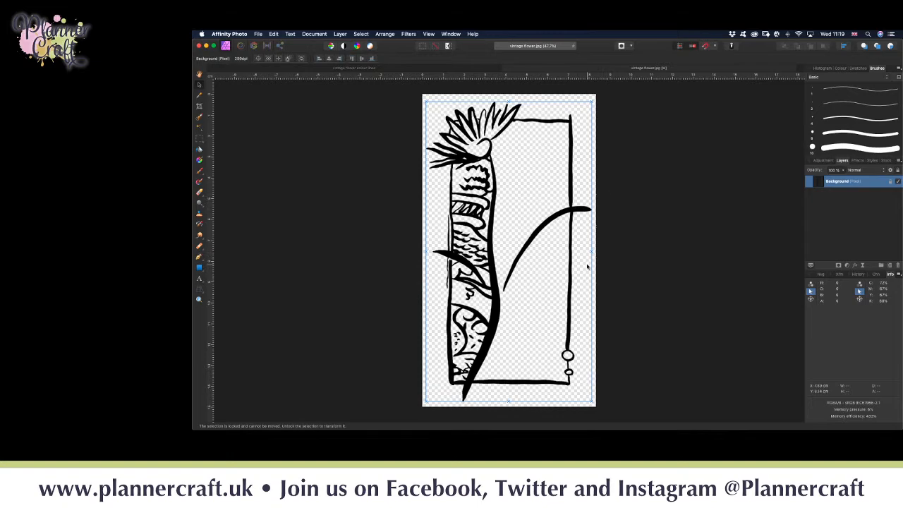
- Add a new pixel layer and place it beneath the Background line drawing
key(super+2)
key(super+0)
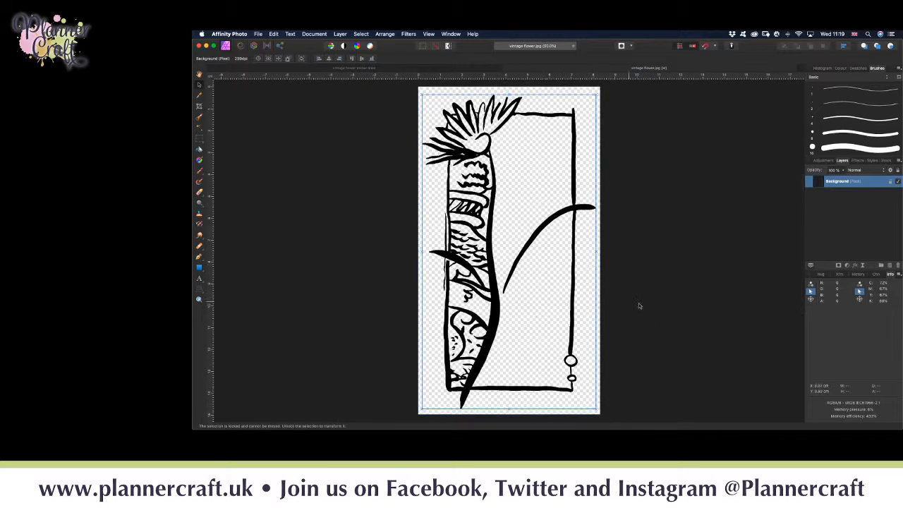
click(889, 265)
drag(835, 184, 823, 217)
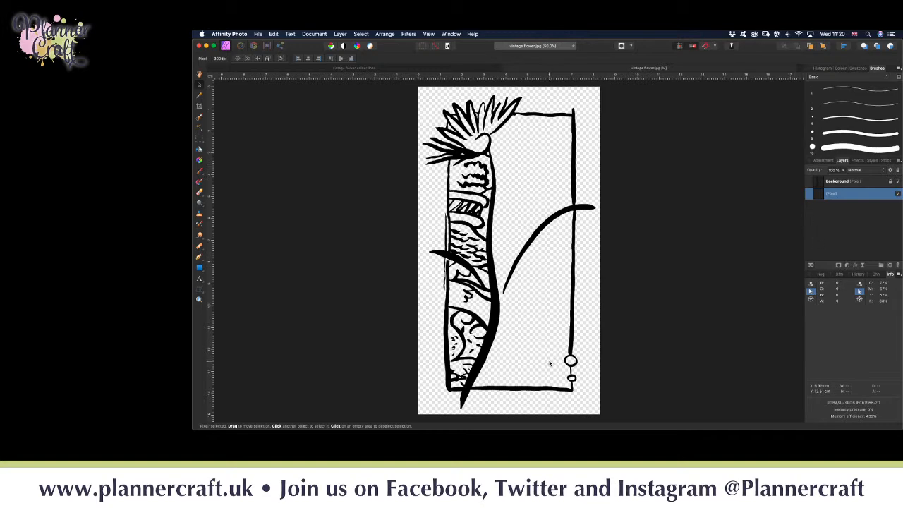
- Paint pale aqua over the flower's centre on the new layer with the large soft Paint Brush
key(w)
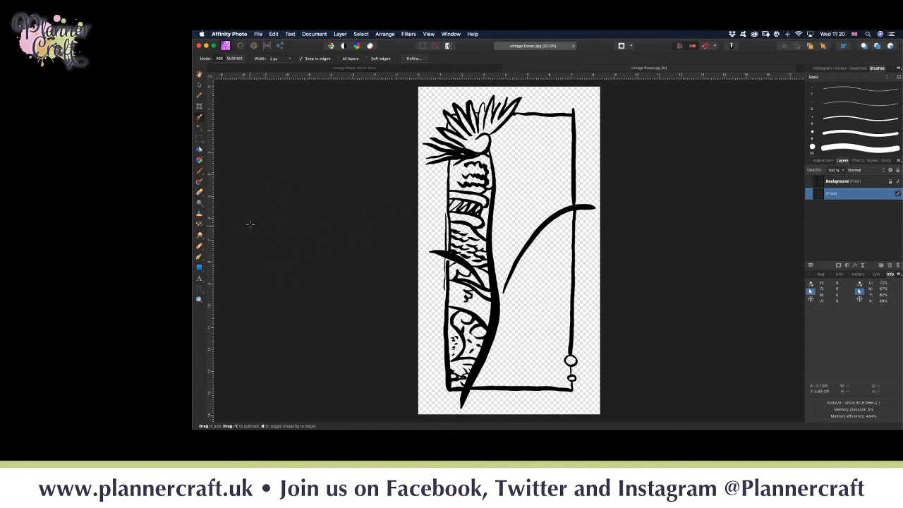
key(b)
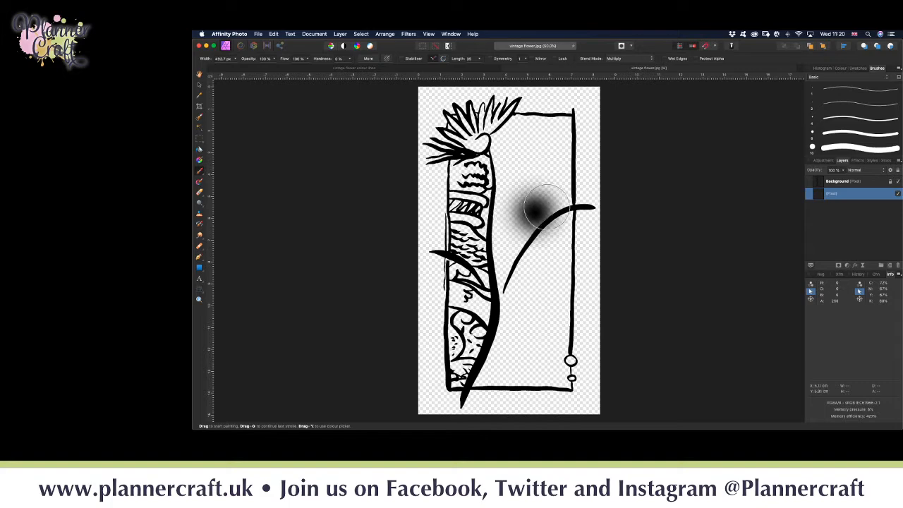
click(841, 68)
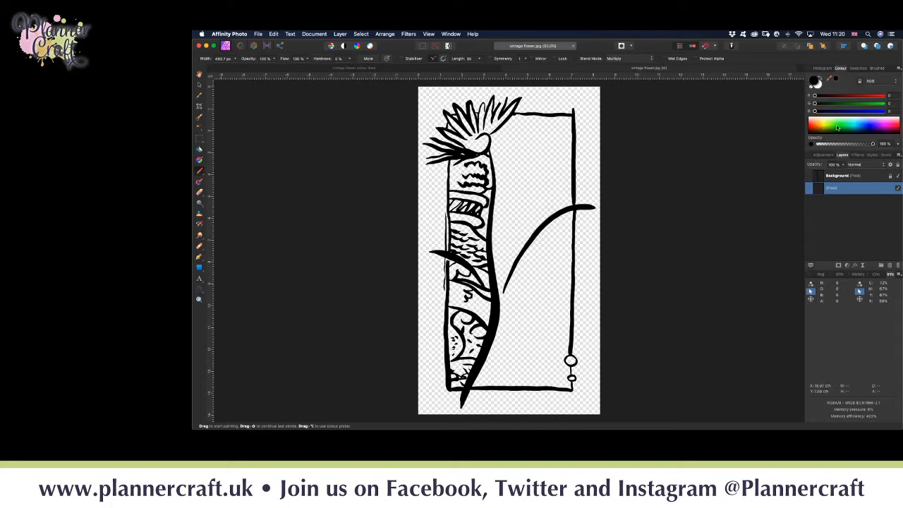
mouse_move(879, 104)
mouse_down()
mouse_move(882, 111)
mouse_move(872, 96)
mouse_move(864, 100)
mouse_up()
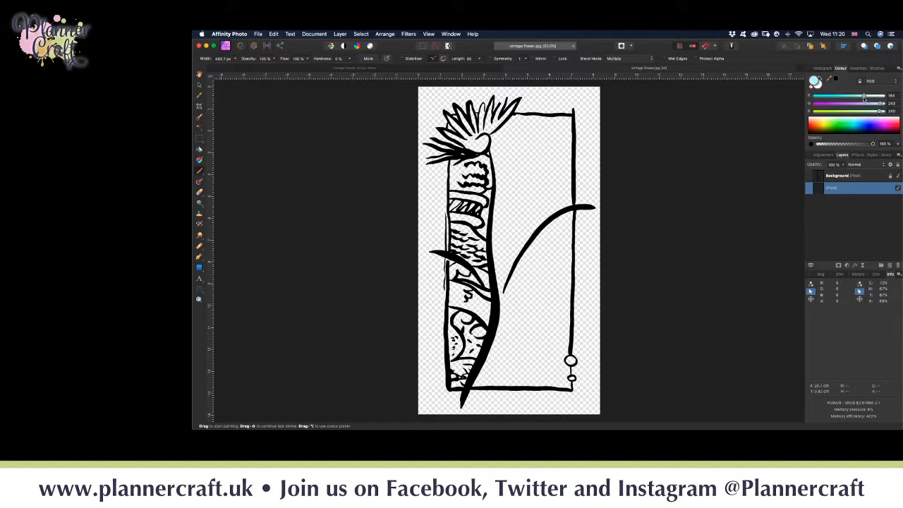
mouse_move(467, 136)
mouse_down()
mouse_move(472, 261)
mouse_move(488, 386)
mouse_move(470, 310)
mouse_move(476, 360)
mouse_move(437, 340)
mouse_up()
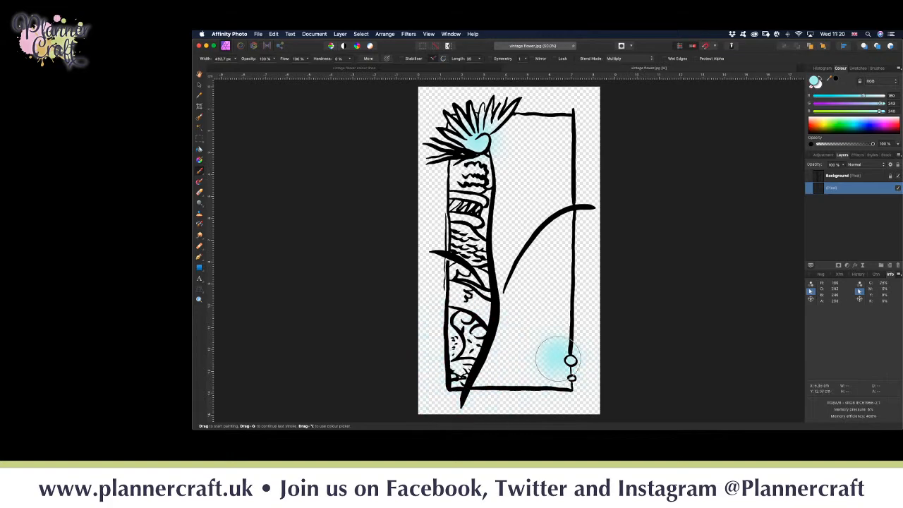
drag(568, 362, 576, 366)
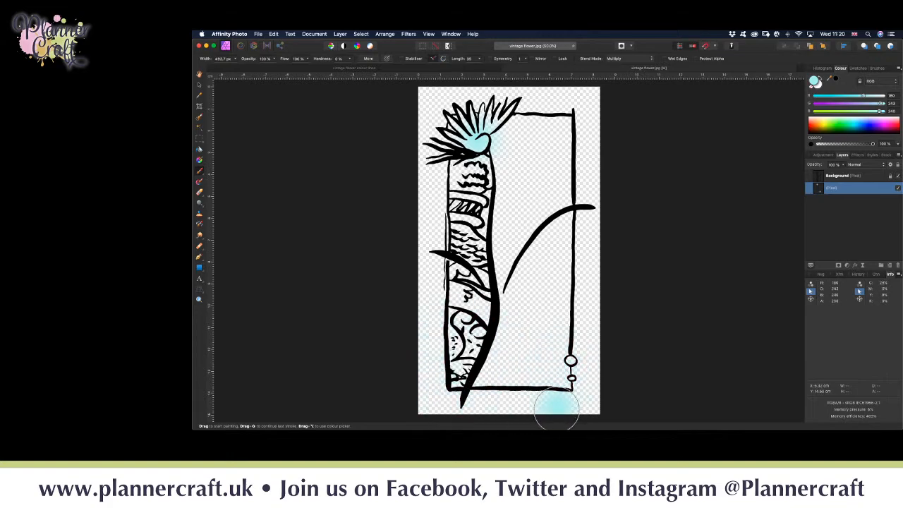
mouse_move(548, 423)
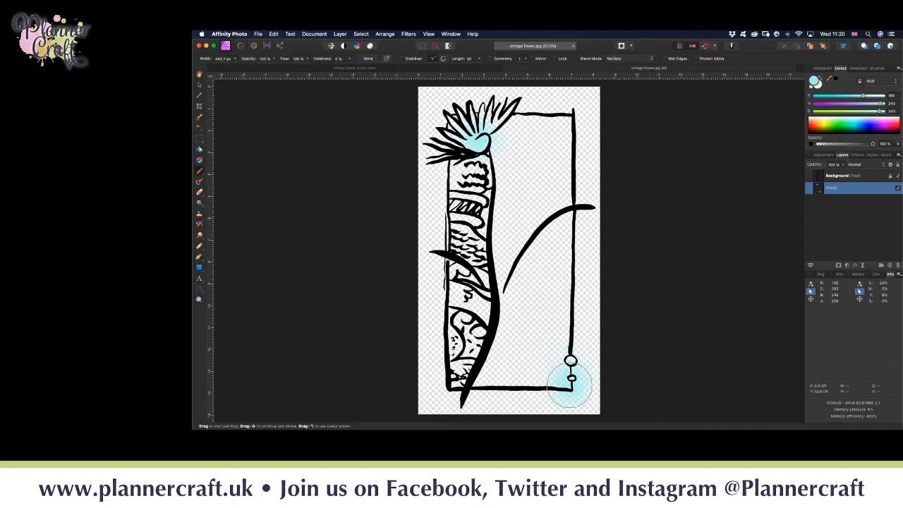
- Undo the stray stroke and paint a soft pale aqua patch around the two small circles on the frame
key(super+z)
drag(520, 163, 511, 151)
click(492, 140)
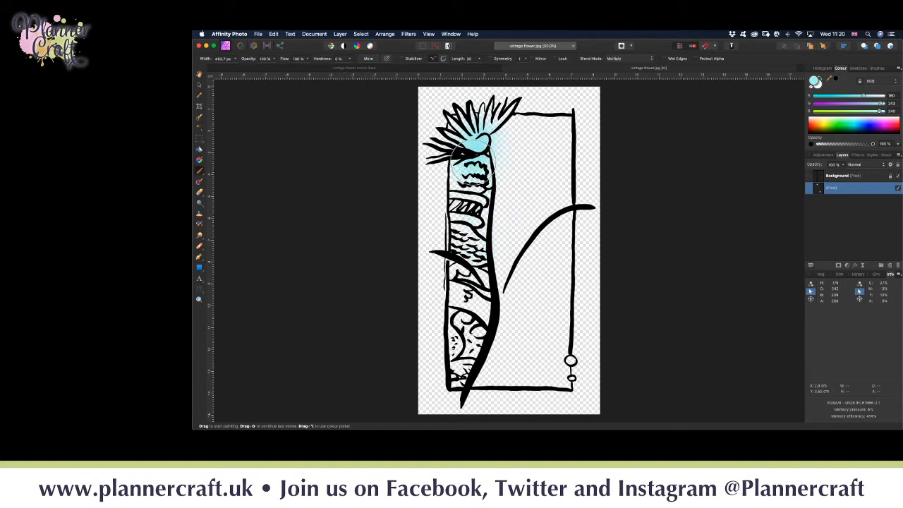
mouse_move(493, 428)
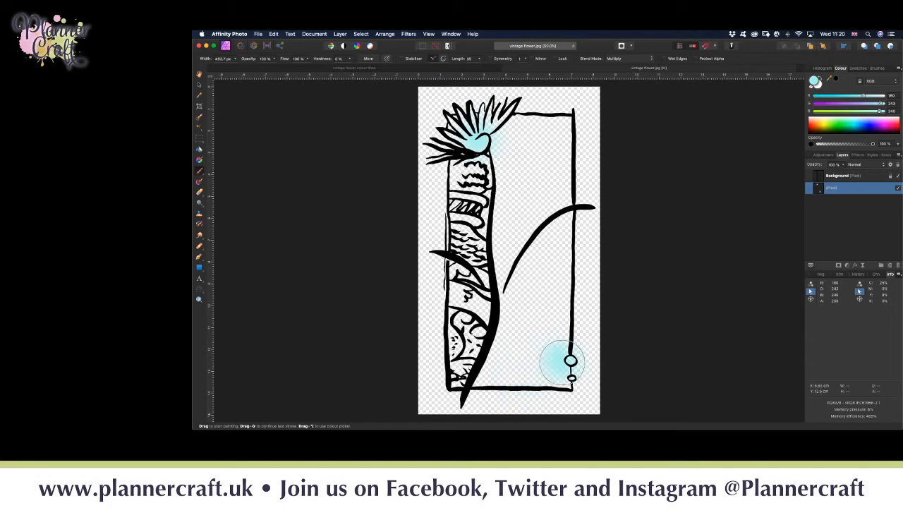
drag(571, 367, 575, 370)
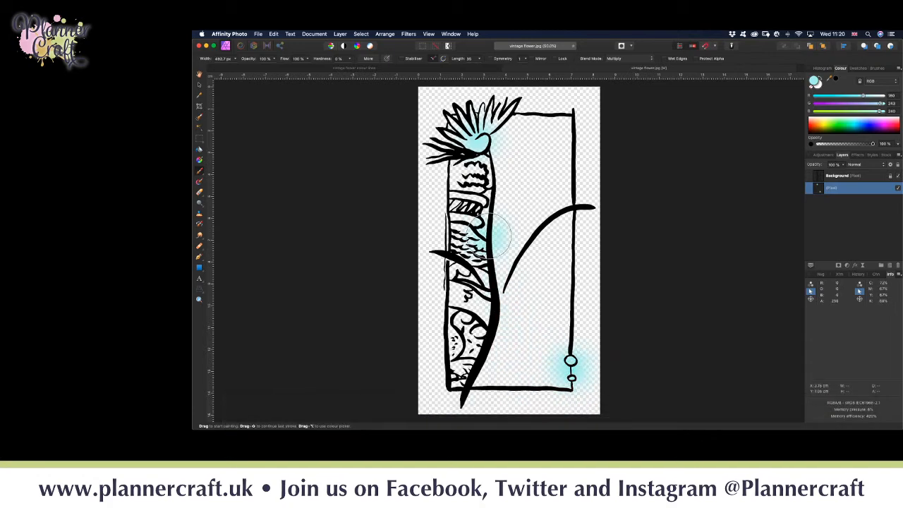
drag(486, 383, 488, 387)
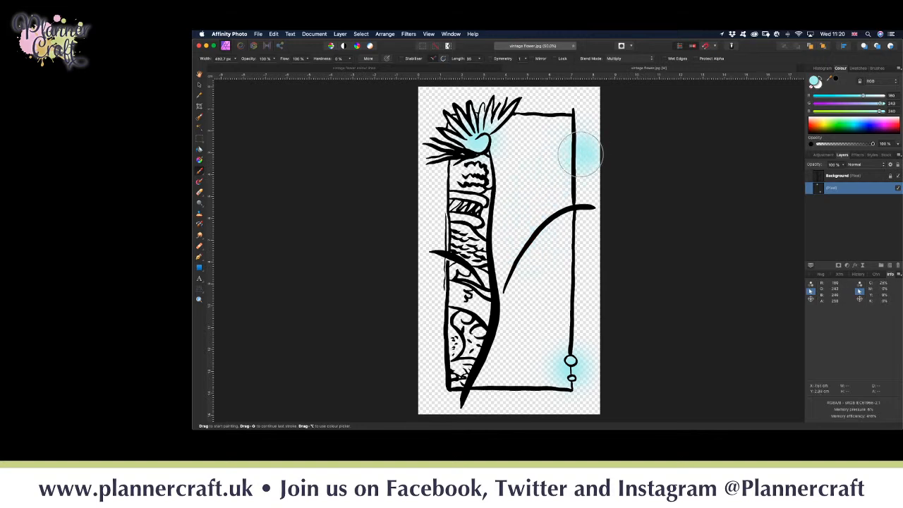
- Paint a wide pale aqua patch inside the frame's upper area and undo the extra strokes elsewhere
drag(573, 159, 515, 165)
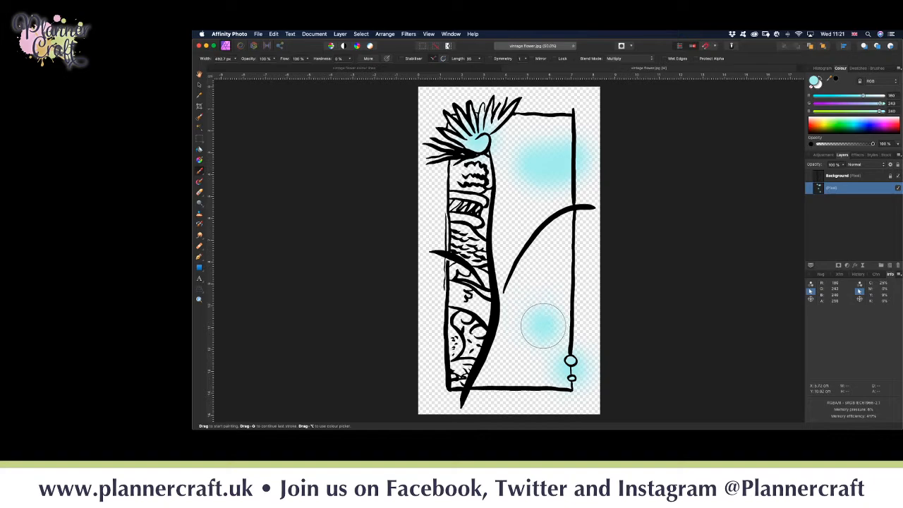
key(super+z)
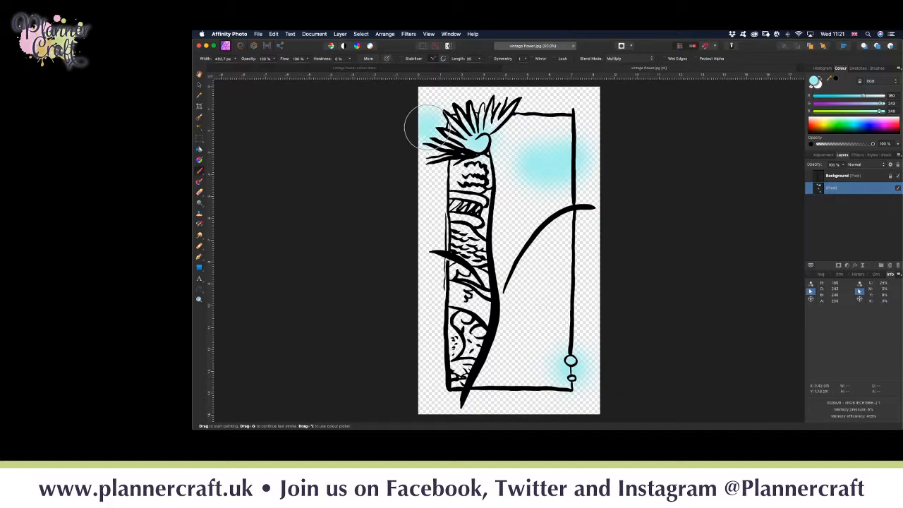
mouse_move(478, 255)
mouse_down()
mouse_move(443, 305)
mouse_move(449, 312)
mouse_up()
key(super+z)
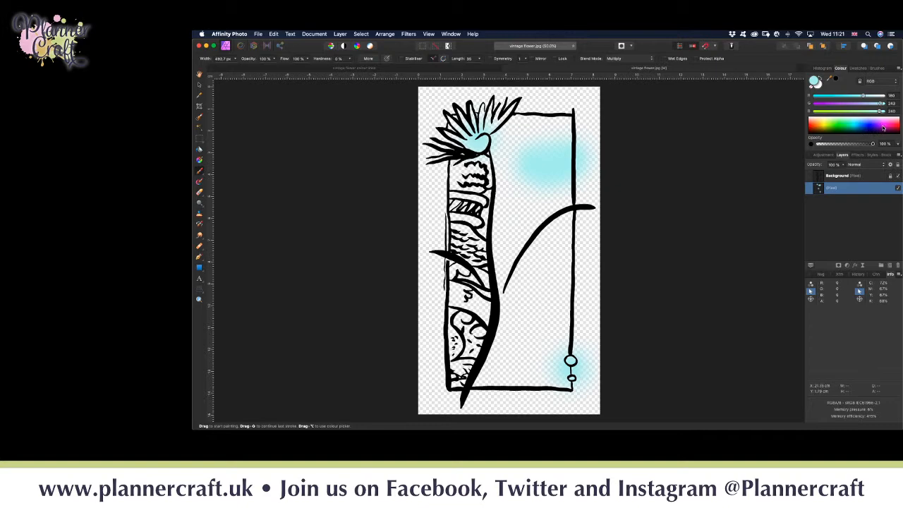
- Choose a pale pink and paint soft patches over the upper and lower parts of the patterned column
click(882, 121)
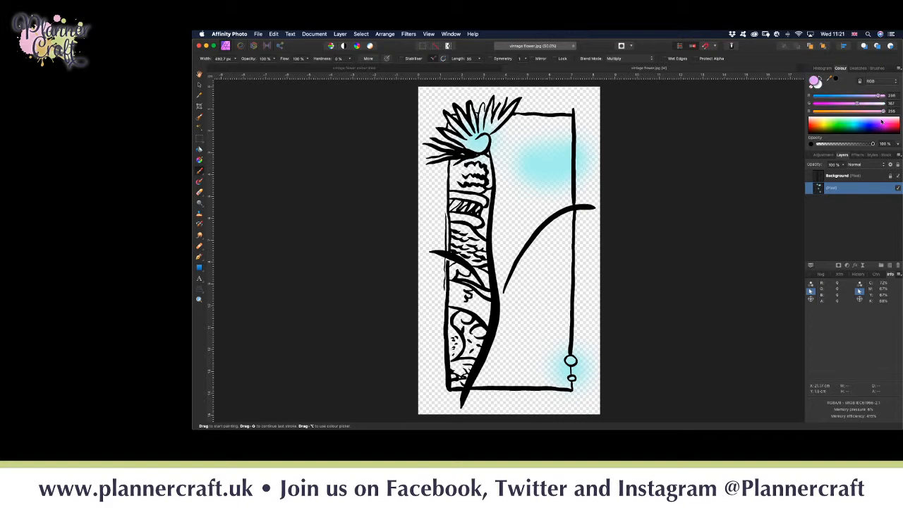
click(882, 124)
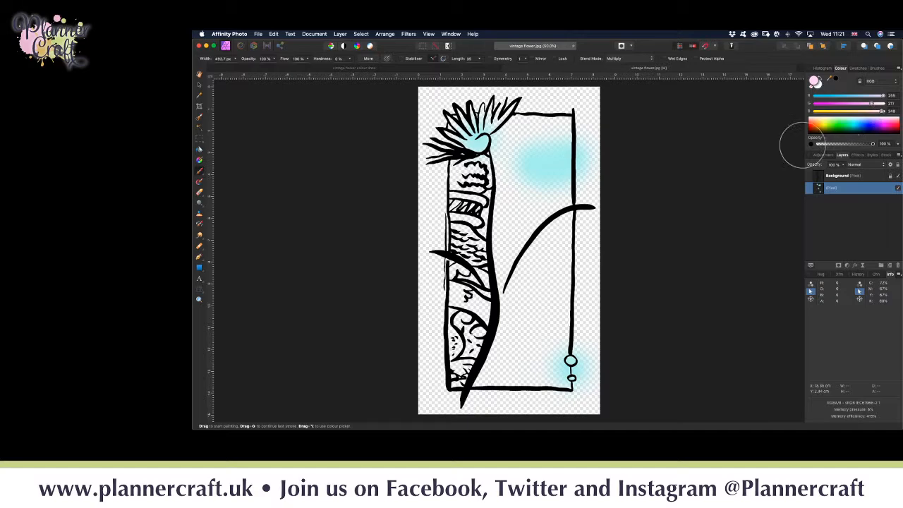
mouse_move(493, 159)
mouse_down()
mouse_move(473, 160)
mouse_move(478, 181)
mouse_move(465, 200)
mouse_move(481, 215)
mouse_move(453, 206)
mouse_move(473, 204)
mouse_move(468, 212)
mouse_move(466, 181)
mouse_up()
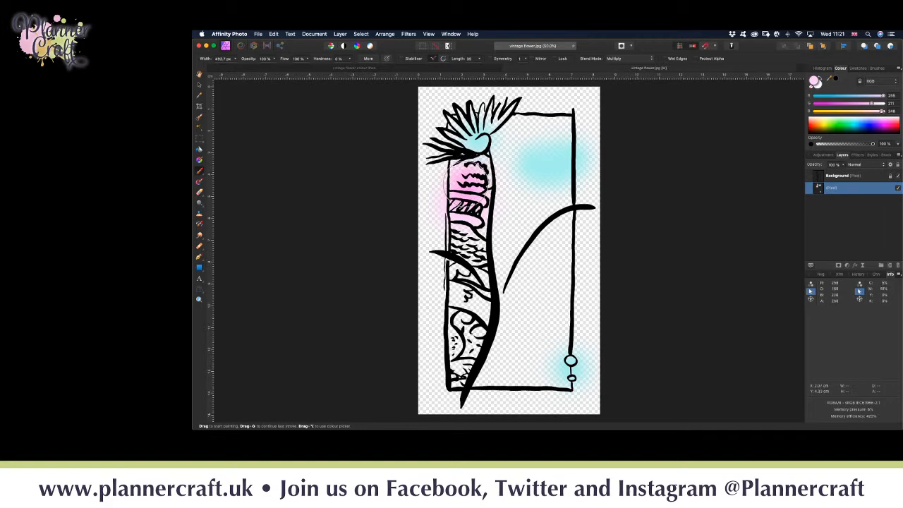
mouse_move(473, 325)
mouse_down()
mouse_move(440, 381)
mouse_move(458, 397)
mouse_move(457, 336)
mouse_move(469, 360)
mouse_move(474, 333)
mouse_move(474, 421)
mouse_up()
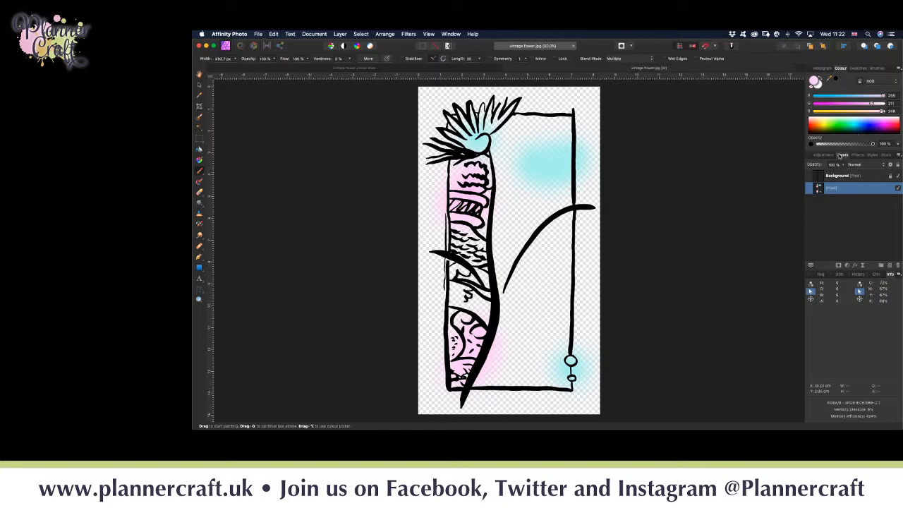
- Choose a pale green and paint it beneath the flower, around the small left leaf and across the frame's lower area
click(844, 121)
click(843, 122)
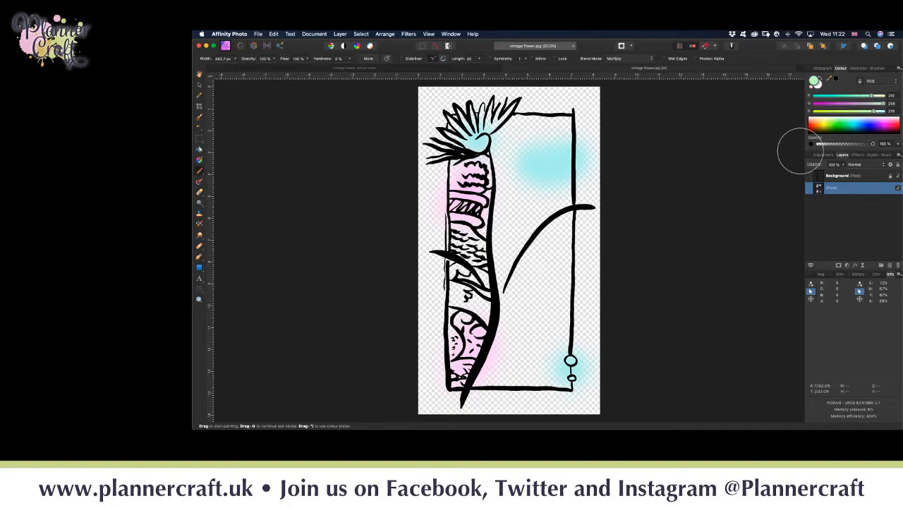
mouse_move(452, 168)
mouse_down()
mouse_move(438, 180)
mouse_move(445, 175)
mouse_move(441, 183)
mouse_move(455, 205)
mouse_move(466, 170)
mouse_move(458, 180)
mouse_move(451, 169)
mouse_up()
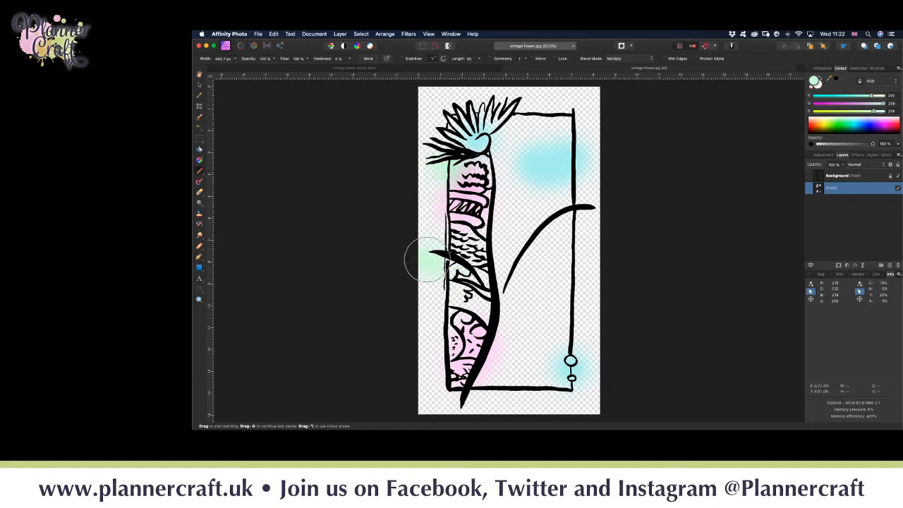
mouse_move(470, 270)
mouse_down()
mouse_move(446, 250)
mouse_move(482, 247)
mouse_move(443, 246)
mouse_move(450, 275)
mouse_move(471, 275)
mouse_move(488, 298)
mouse_move(448, 286)
mouse_move(483, 283)
mouse_move(545, 358)
mouse_move(522, 355)
mouse_move(519, 422)
mouse_move(478, 390)
mouse_move(486, 396)
mouse_move(521, 339)
mouse_move(511, 363)
mouse_move(515, 383)
mouse_move(546, 378)
mouse_move(543, 353)
mouse_move(556, 307)
mouse_move(523, 329)
mouse_move(516, 306)
mouse_move(493, 398)
mouse_up()
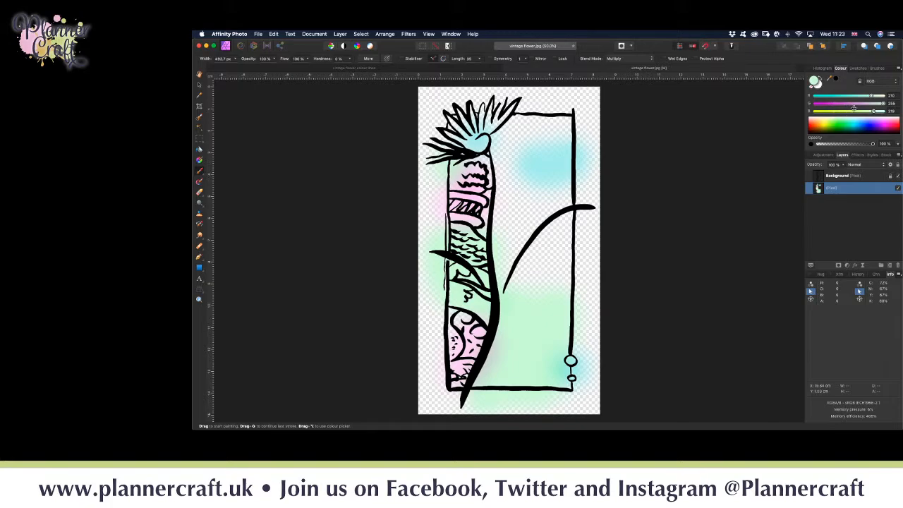
- Reduce the colour's green value to get a muted lilac and paint it along the frame's bottom edge and lower-right corner
drag(867, 104, 869, 103)
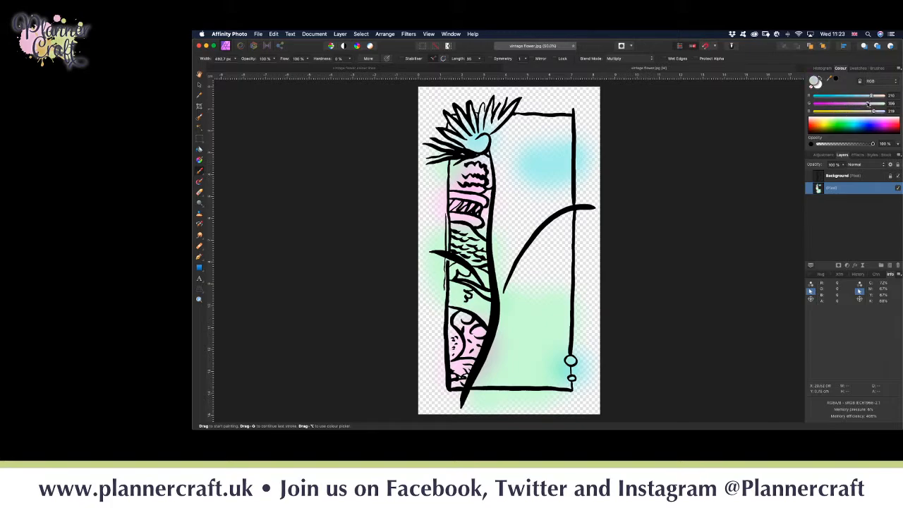
mouse_move(525, 370)
mouse_down()
mouse_move(522, 396)
mouse_move(553, 377)
mouse_move(571, 395)
mouse_move(540, 396)
mouse_move(576, 391)
mouse_move(495, 405)
mouse_move(545, 400)
mouse_move(507, 402)
mouse_move(532, 396)
mouse_move(557, 371)
mouse_move(538, 381)
mouse_up()
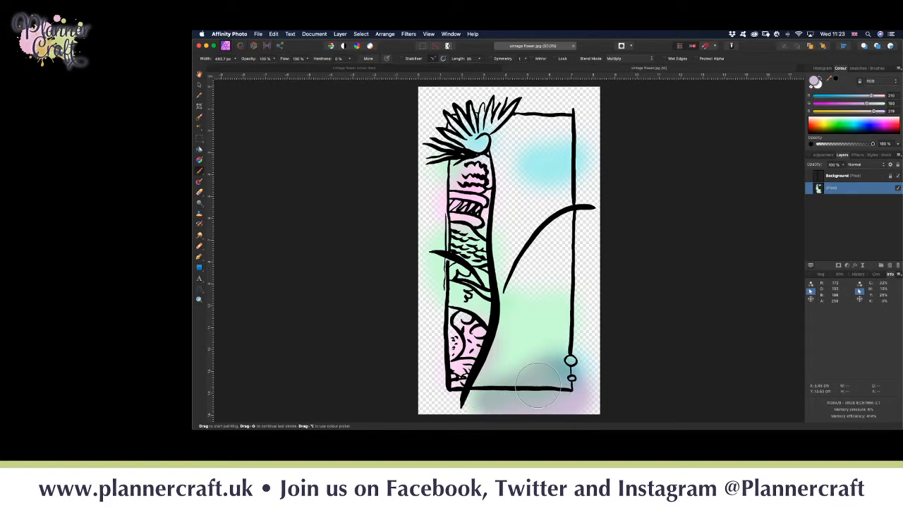
- Try the brush's Normal blend mode with a lilac stroke at the frame's bottom, and undo the stroke
click(646, 61)
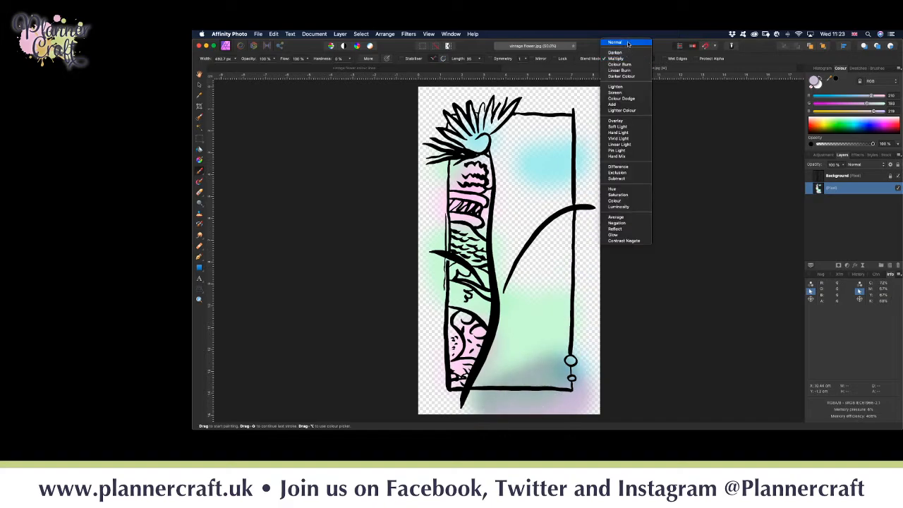
click(627, 44)
mouse_move(534, 403)
mouse_down()
mouse_move(547, 385)
mouse_move(500, 399)
mouse_move(494, 387)
mouse_move(534, 377)
mouse_up()
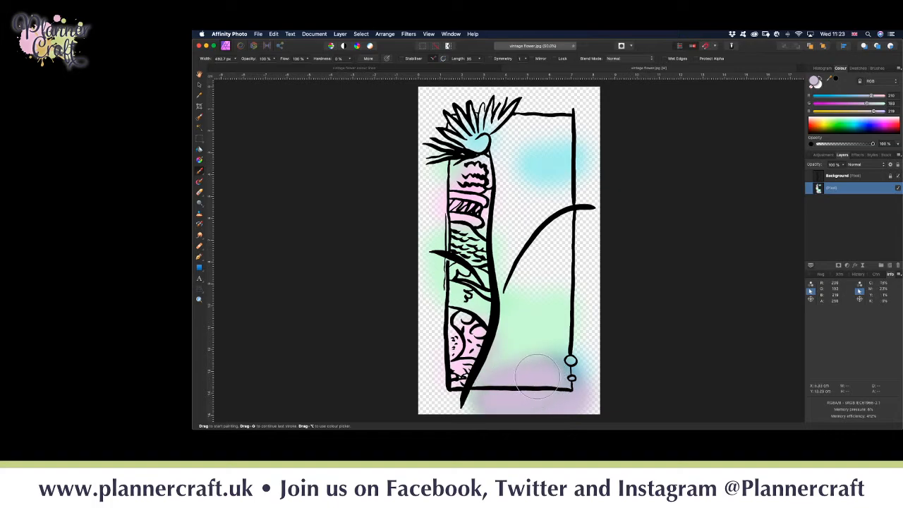
mouse_move(548, 422)
key(super+z)
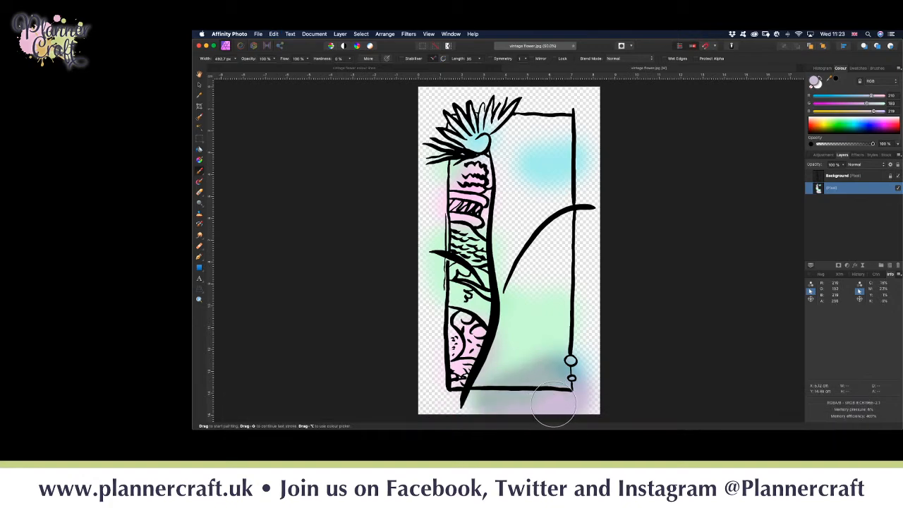
- Try the brush's Darken blend mode with a lilac stroke near the small circles, and undo the stroke
click(622, 59)
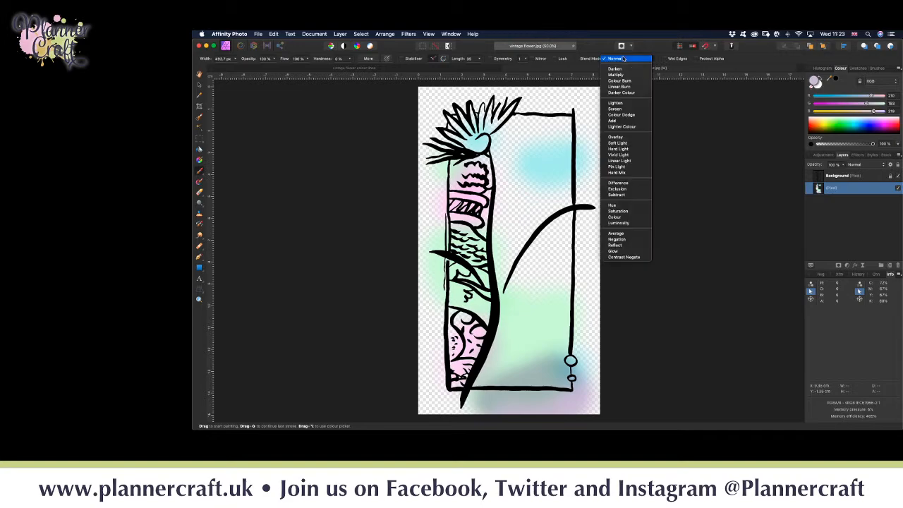
click(621, 69)
mouse_move(561, 331)
mouse_down()
mouse_move(558, 322)
mouse_move(575, 322)
mouse_move(543, 318)
mouse_move(531, 334)
mouse_move(589, 321)
mouse_move(575, 364)
mouse_up()
key(super+z)
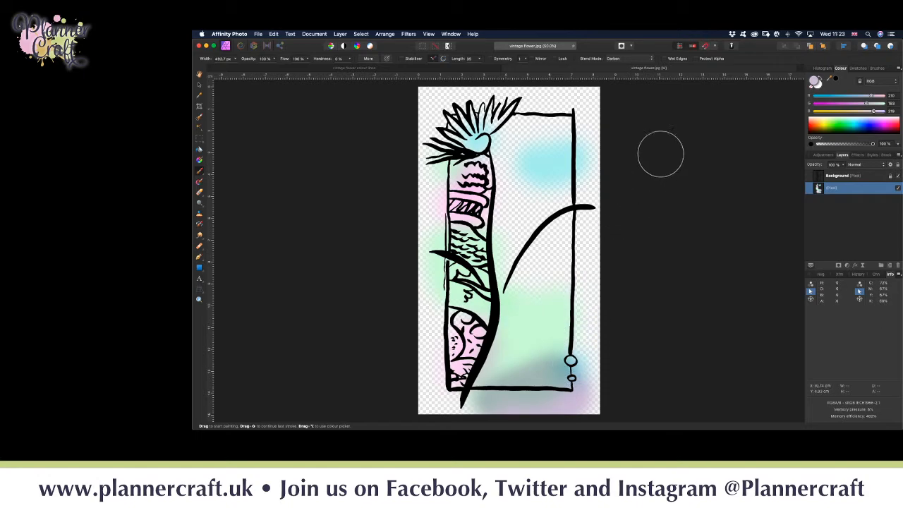
- Set the brush blend mode to Colour Burn and paint lilac around the curved leaf and the frame's right edge
click(647, 59)
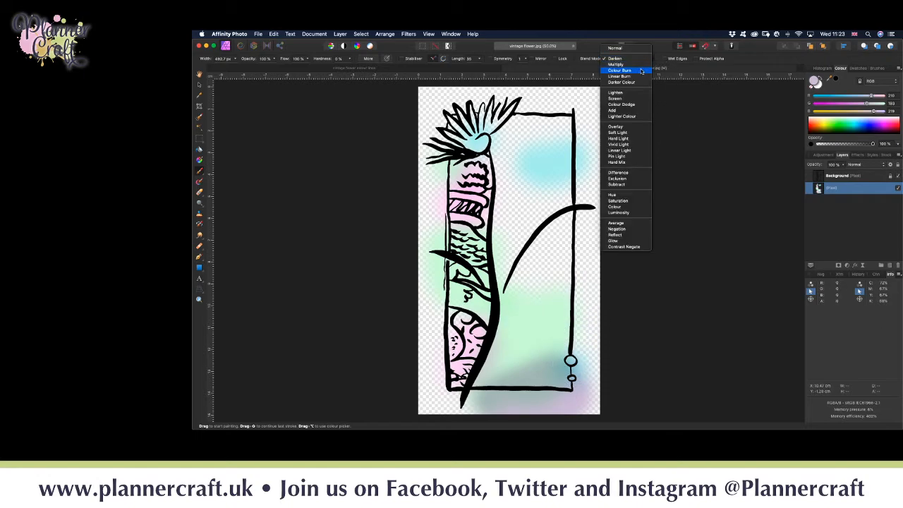
click(642, 70)
mouse_move(570, 332)
mouse_down()
mouse_move(543, 324)
mouse_move(571, 322)
mouse_move(576, 333)
mouse_move(572, 311)
mouse_move(548, 309)
mouse_move(559, 291)
mouse_move(574, 291)
mouse_move(533, 288)
mouse_move(537, 276)
mouse_move(563, 276)
mouse_move(570, 292)
mouse_move(527, 282)
mouse_move(530, 269)
mouse_move(550, 278)
mouse_move(568, 262)
mouse_move(548, 245)
mouse_move(527, 258)
mouse_move(520, 273)
mouse_move(527, 285)
mouse_move(558, 275)
mouse_move(533, 277)
mouse_move(510, 264)
mouse_move(504, 232)
mouse_move(527, 290)
mouse_move(565, 278)
mouse_move(584, 292)
mouse_up()
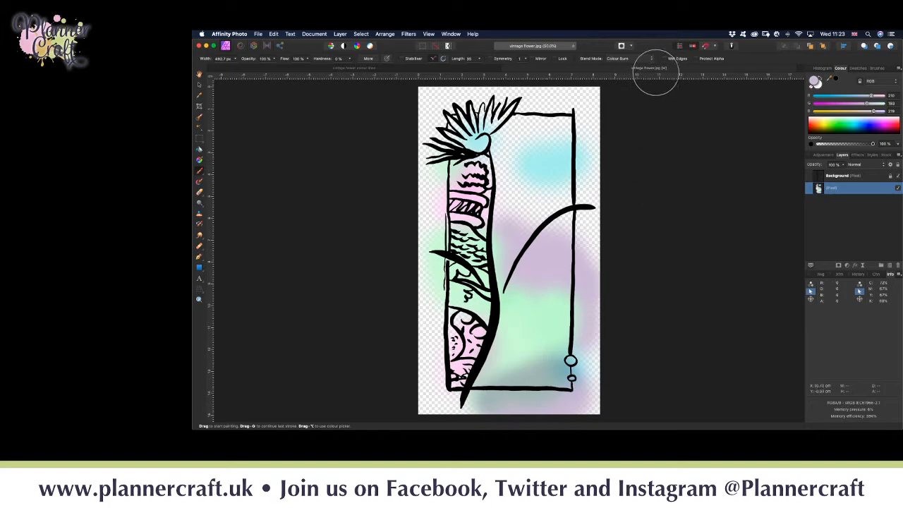
- Set the brush blend mode to Linear Burn and paint deeper purple over the lilac area below the curved leaf
click(651, 58)
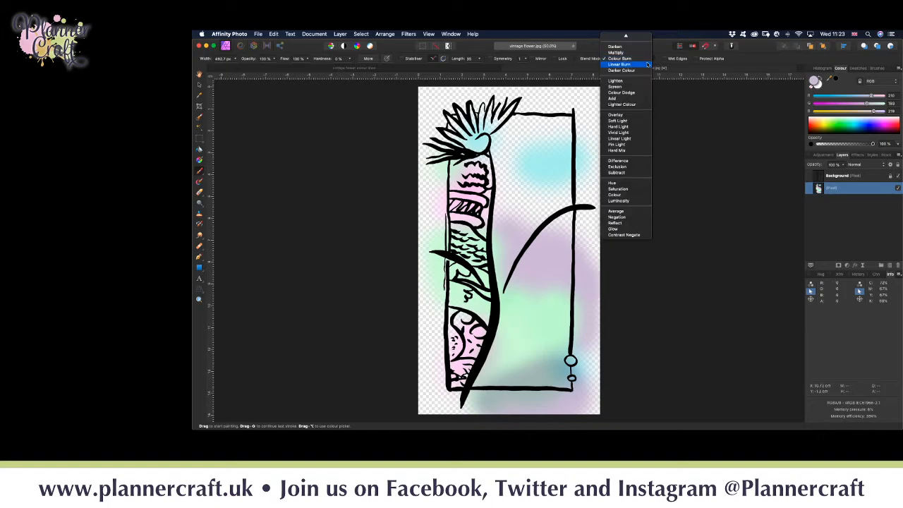
click(643, 66)
mouse_move(530, 322)
mouse_down()
mouse_move(575, 300)
mouse_move(536, 286)
mouse_move(557, 279)
mouse_move(593, 319)
mouse_move(538, 286)
mouse_move(547, 280)
mouse_move(557, 290)
mouse_move(521, 281)
mouse_move(510, 234)
mouse_up()
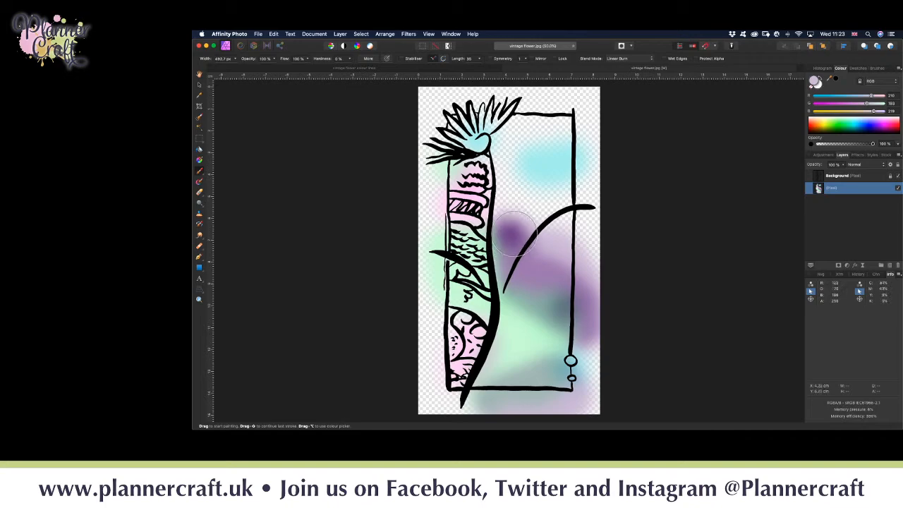
- Return the brush blend mode to Normal and sample the pale green from the lower painted area with the Colour Picker
click(653, 59)
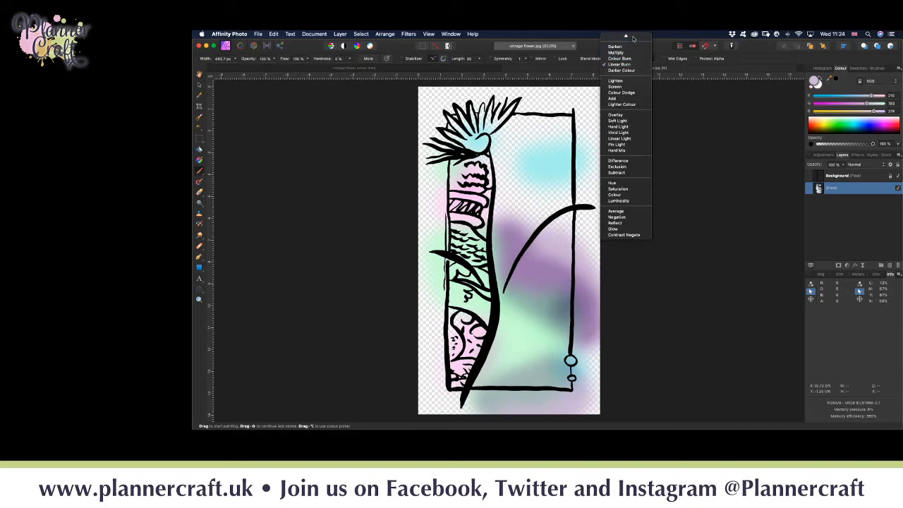
click(633, 38)
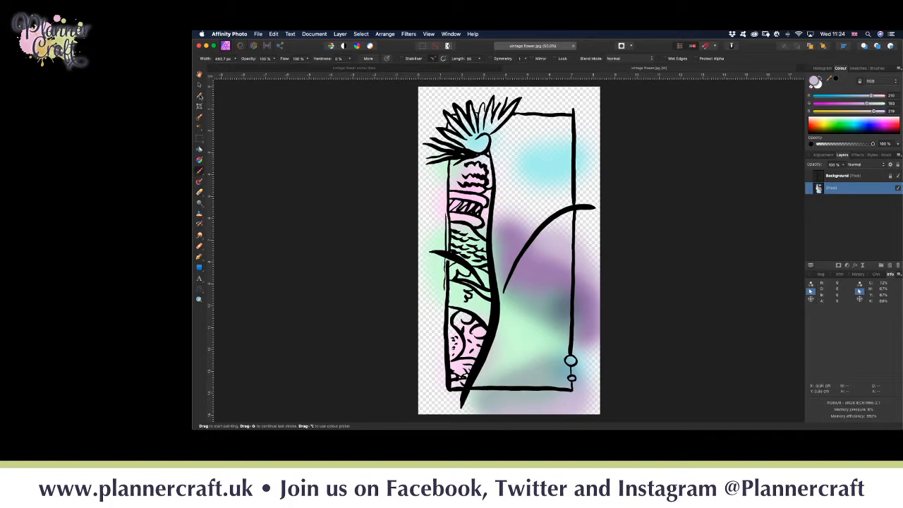
click(200, 97)
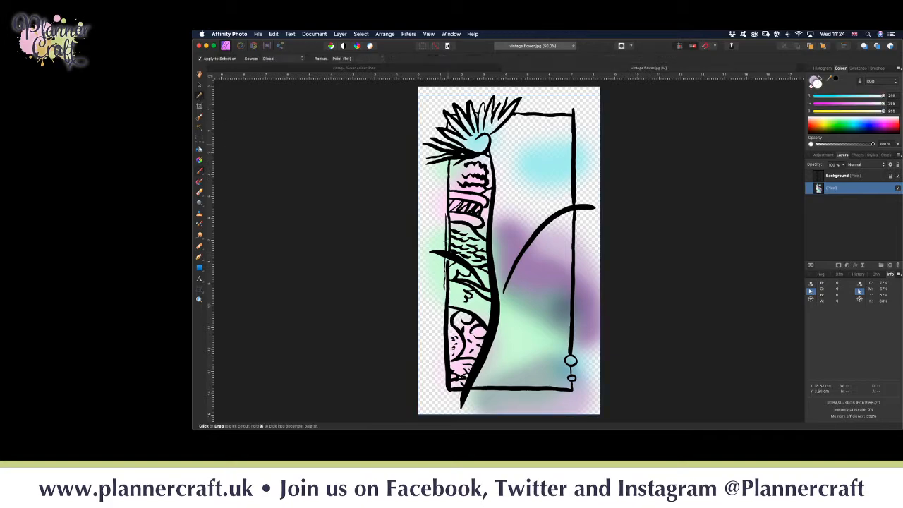
click(517, 338)
click(543, 246)
- Shrink the Paint Brush to 97 px and paint the sampled pale green along the underside of the curved leaf
key(b)
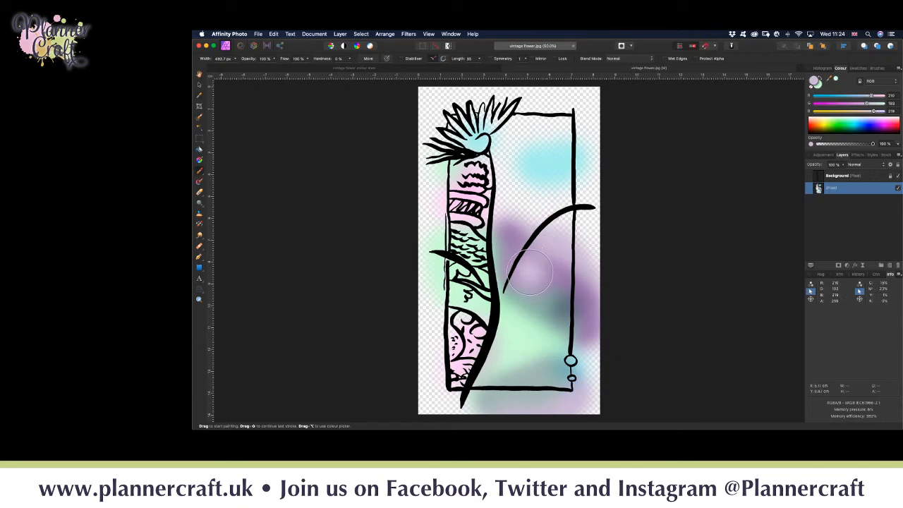
key([)
key([)
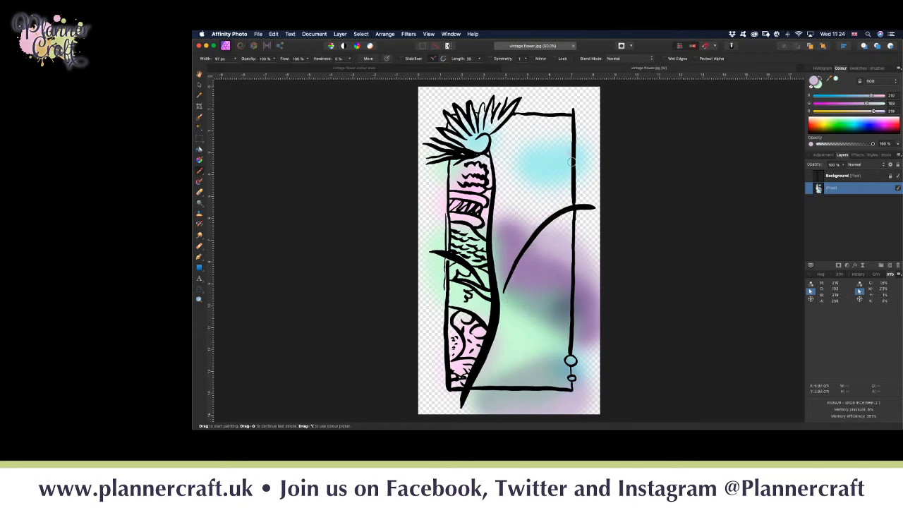
click(820, 78)
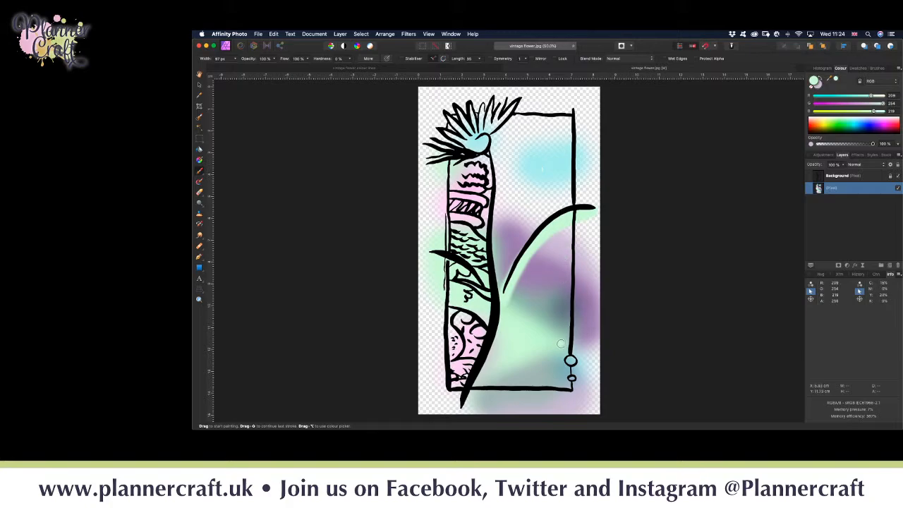
- Enlarge the Erase Brush and erase the colour spilling outside the frame's right and bottom edges
key(b)
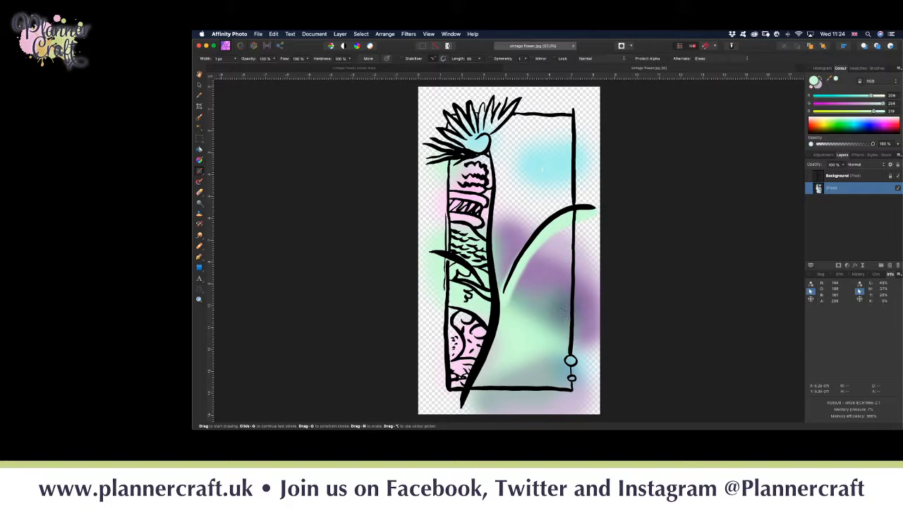
key(e)
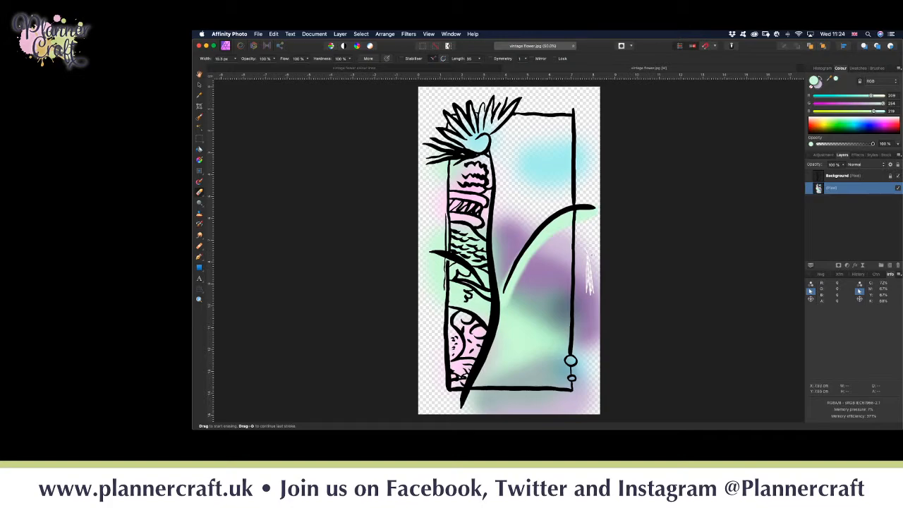
key(bracketright)
key(bracketright)
key(bracketright)
key(bracketright)
key(bracketright)
mouse_move(593, 240)
mouse_down()
mouse_move(596, 367)
mouse_move(588, 242)
mouse_move(588, 346)
mouse_move(597, 371)
mouse_move(588, 371)
mouse_move(585, 393)
mouse_up()
mouse_move(579, 409)
mouse_down()
mouse_move(501, 419)
mouse_move(470, 405)
mouse_move(573, 407)
mouse_move(495, 402)
mouse_up()
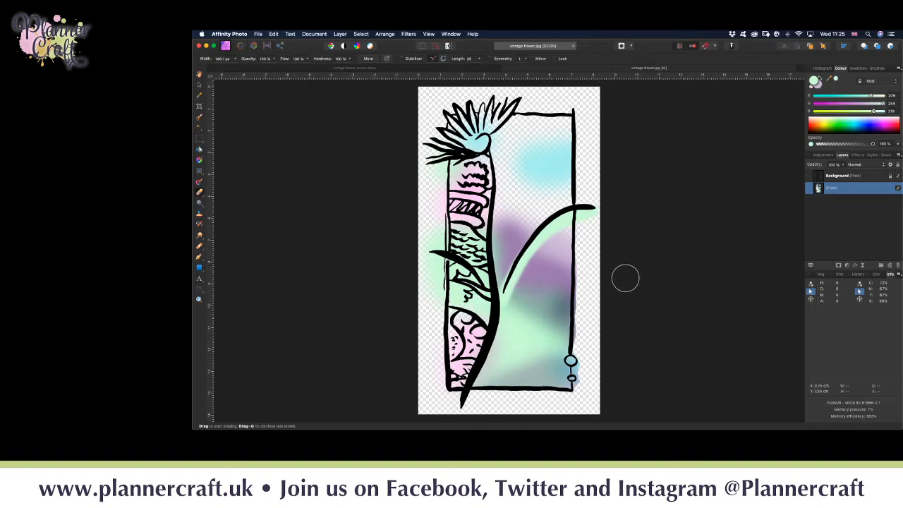
- Touch up the flower centre and curved leaf with pale green, and erase the colour spilling outside the frame's left edge
key(space)
mouse_move(529, 244)
mouse_down()
mouse_move(563, 294)
mouse_move(608, 309)
mouse_up()
key(b)
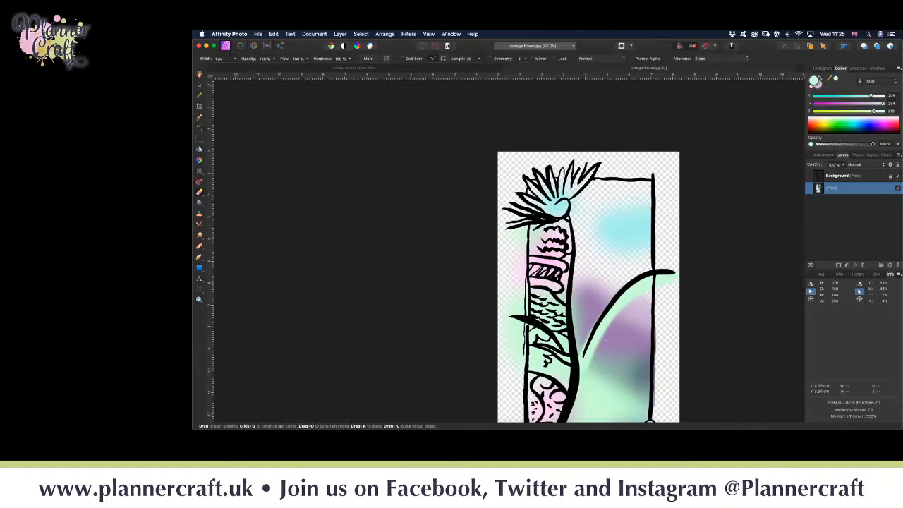
drag(558, 209, 567, 213)
key(e)
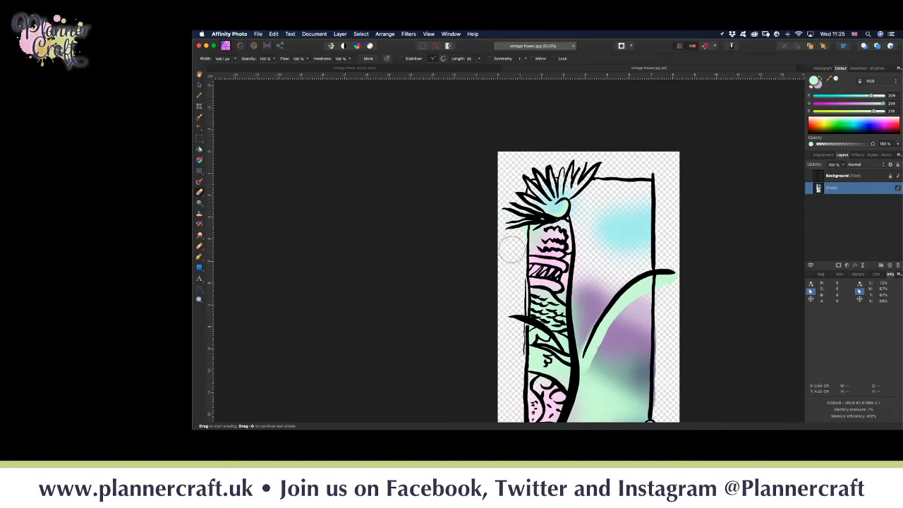
- Shrink the Erase Brush and clean up the stray colour around the two small circles on the frame
key(bracketleft)
key(bracketleft)
key(bracketleft)
key(bracketleft)
key(bracketleft)
key(bracketleft)
key(bracketleft)
scroll(630, 286, down, 5)
scroll(630, 286, right, 3)
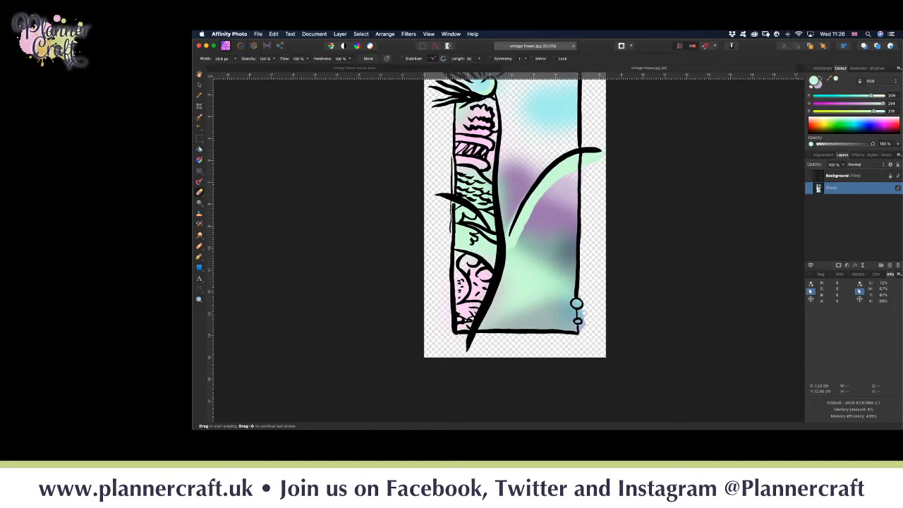
drag(580, 318, 584, 324)
- Select the whole canvas with both layers, copy them merged, and paste the result as a new pixel layer
mouse_move(480, 424)
key(super+minus)
key(super+minus)
key(space)
mouse_move(613, 245)
mouse_down()
mouse_move(586, 329)
mouse_move(615, 306)
mouse_up()
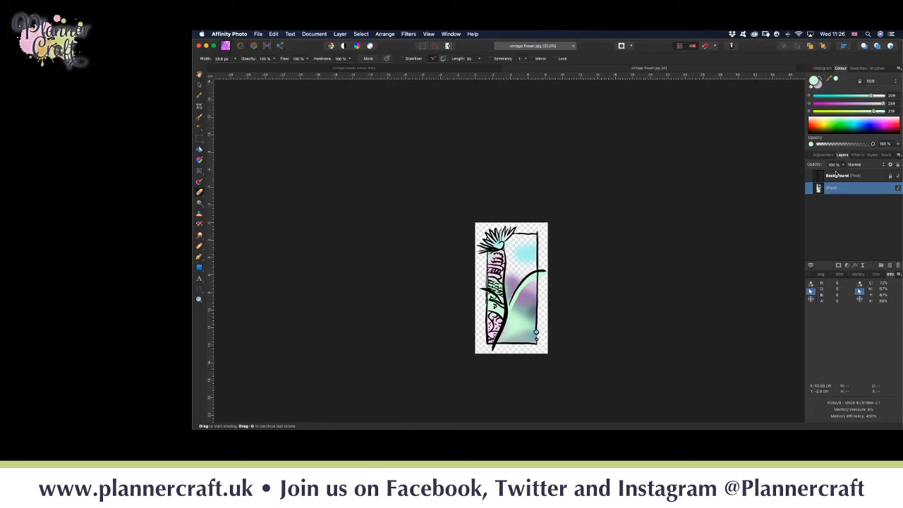
shift+click(855, 177)
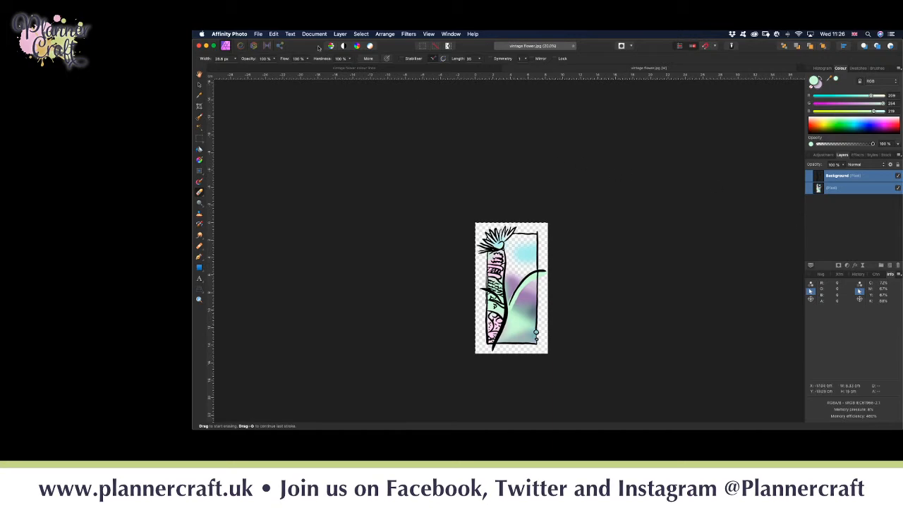
click(273, 34)
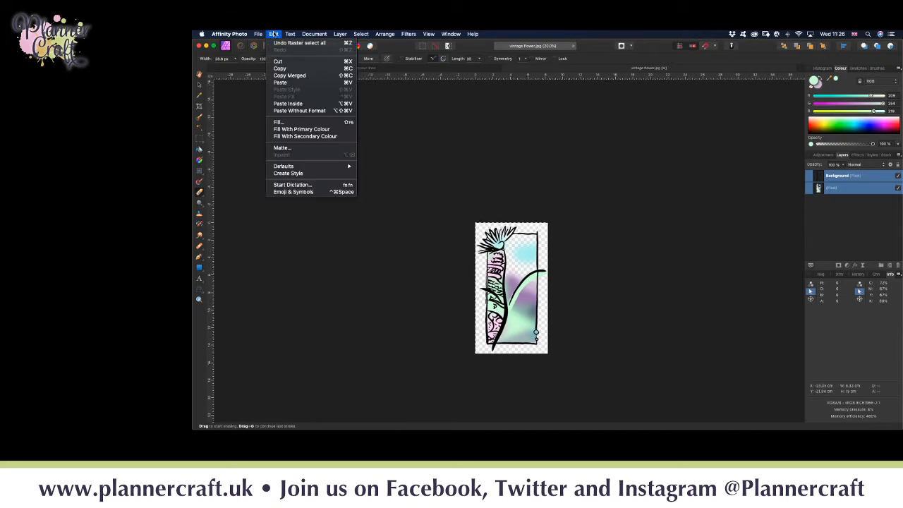
click(302, 76)
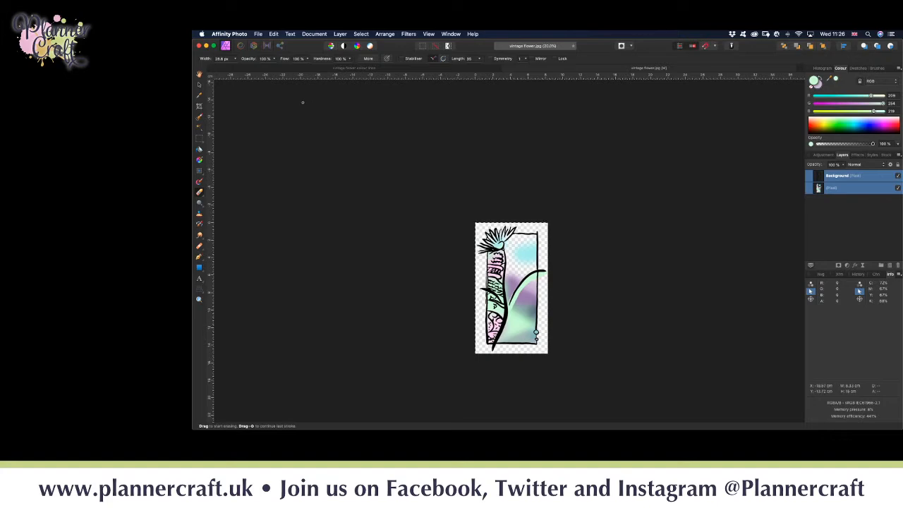
key(super+v)
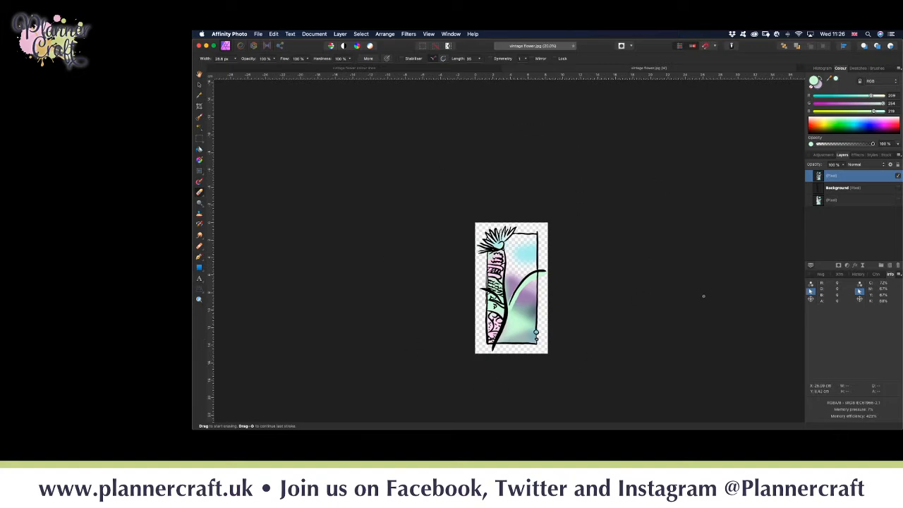
- Move the merged pixel layer to the bottom of the layer stack and hide it, leaving the line art and colour layers visible
drag(861, 177, 821, 254)
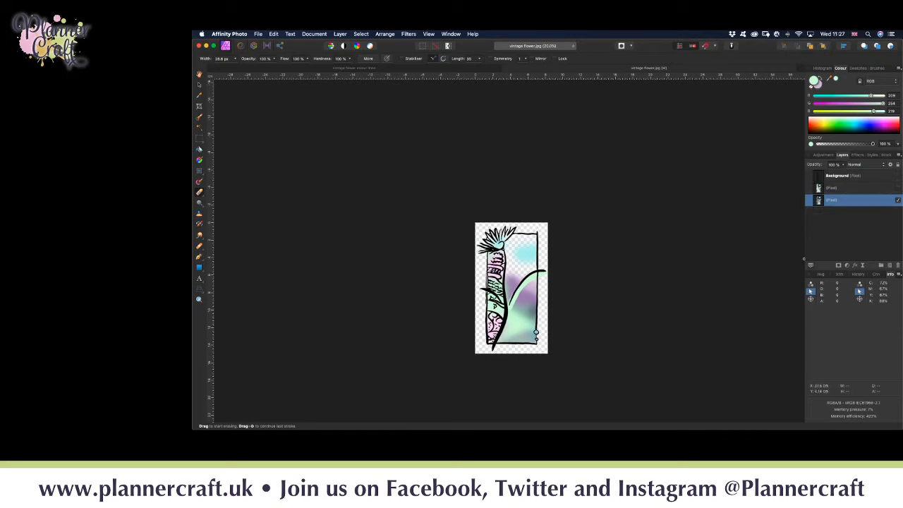
click(839, 189)
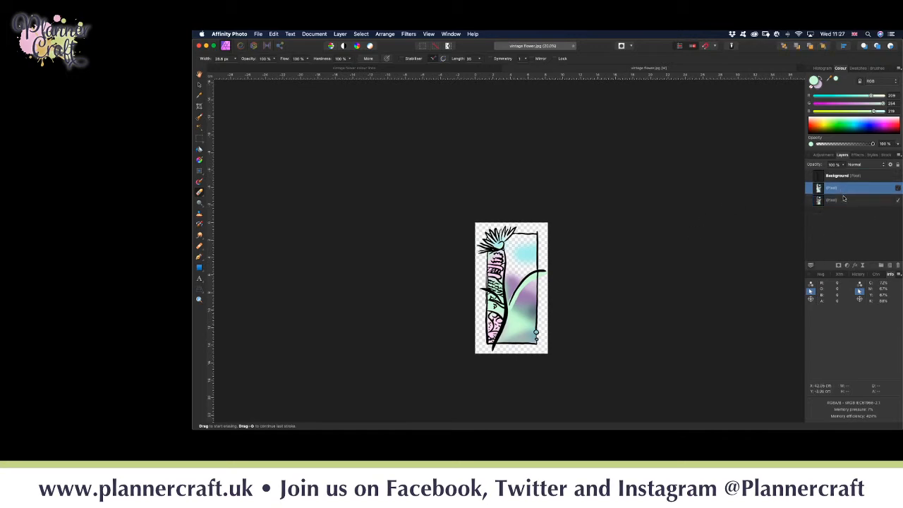
click(897, 189)
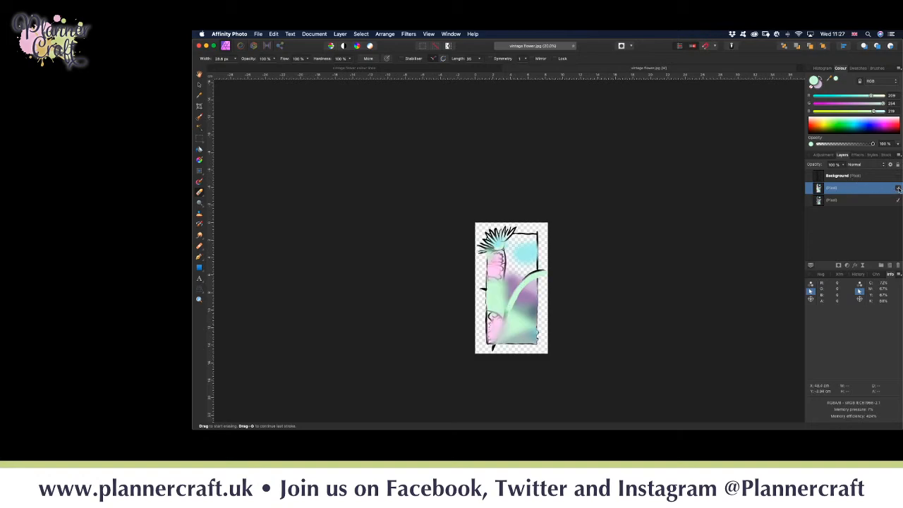
click(897, 188)
click(898, 202)
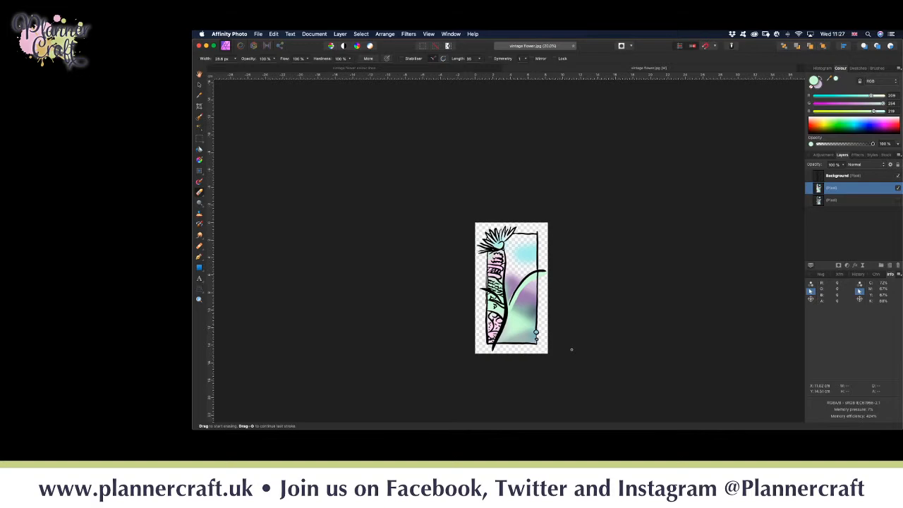
- Delete the soft colour layer and add a new empty pixel layer beneath the line art
key(super+plus)
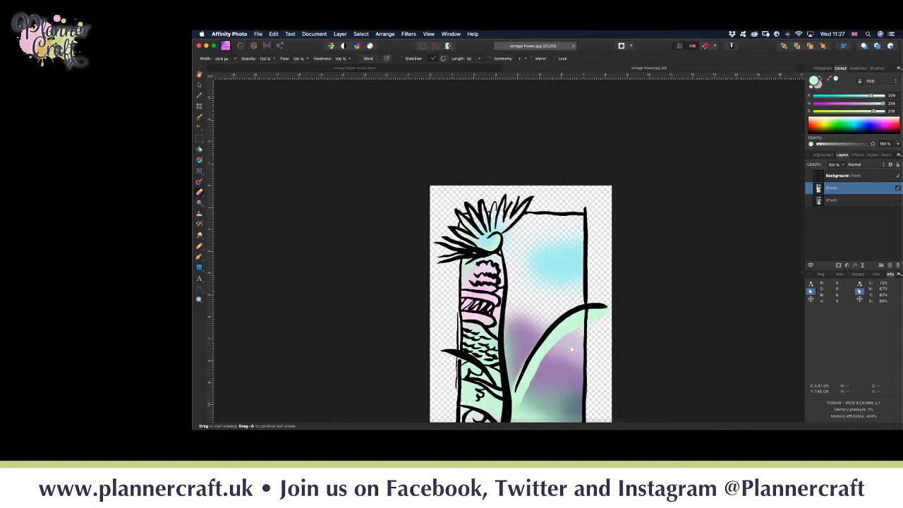
key(e)
key(space)
mouse_move(583, 360)
mouse_down()
mouse_move(621, 250)
mouse_move(580, 279)
mouse_up()
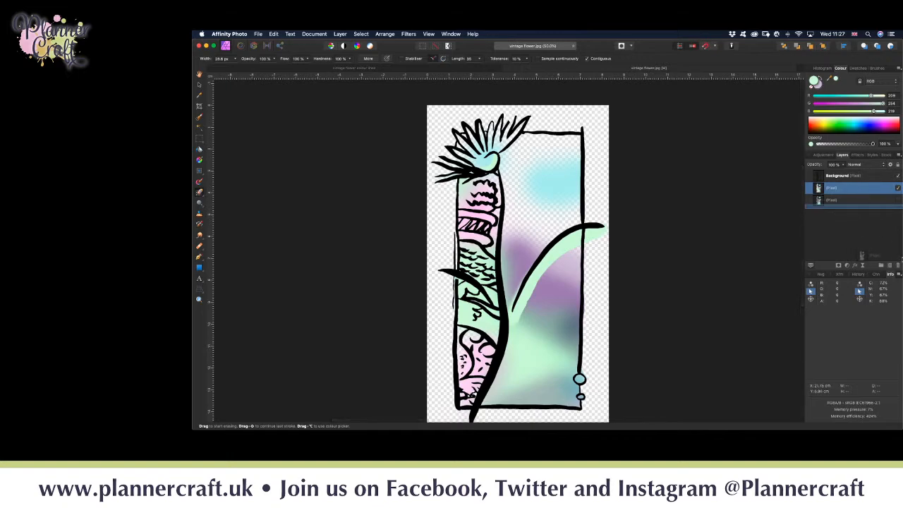
click(898, 266)
click(889, 265)
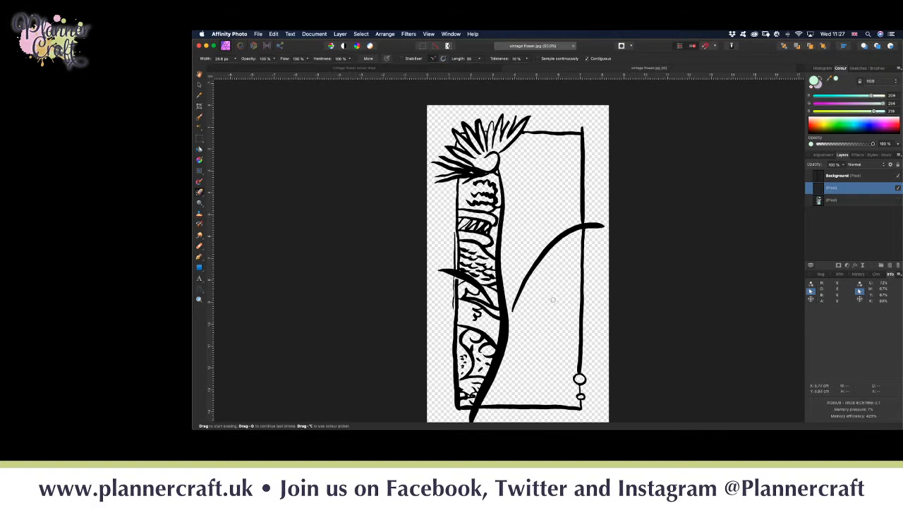
- Set the colour to pale blue with the blue value at 255, and brush it around the base of the flower's petals
key(b)
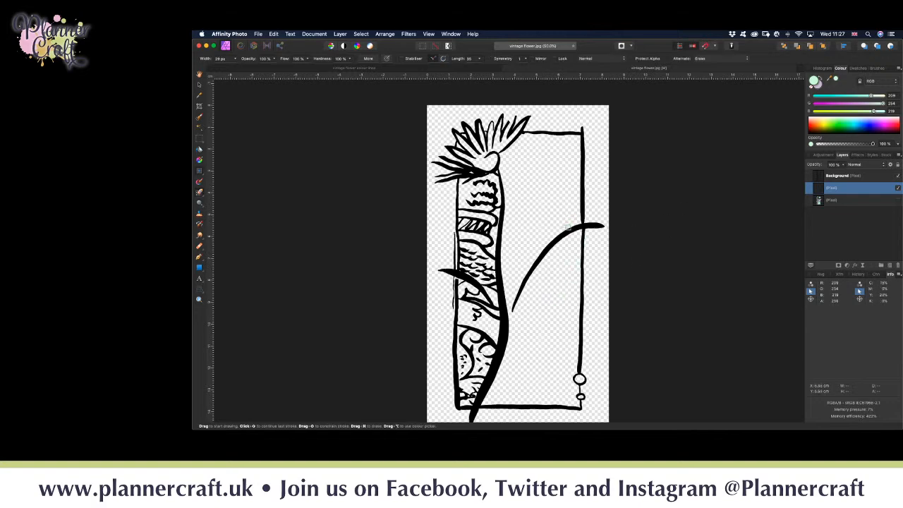
key(b)
key(bracketleft)
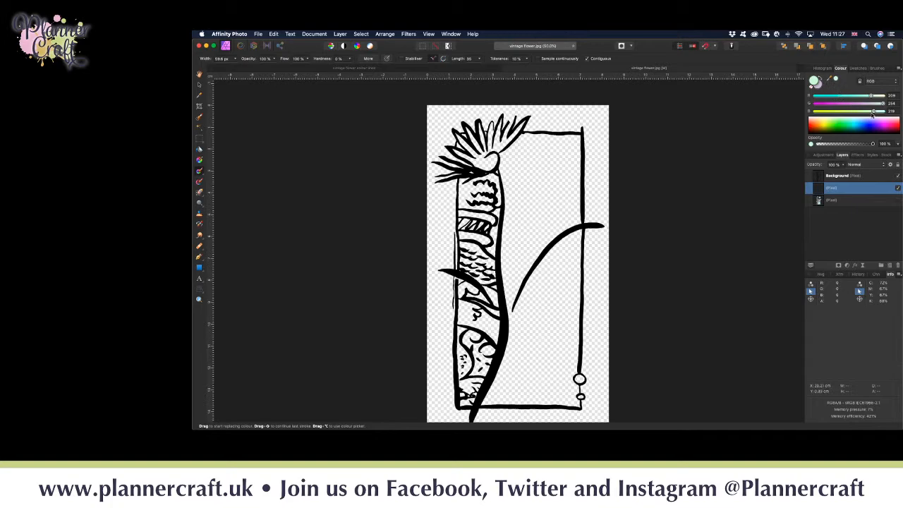
drag(882, 113, 877, 105)
mouse_move(496, 151)
mouse_down()
mouse_move(502, 143)
mouse_move(478, 171)
mouse_move(491, 149)
mouse_up()
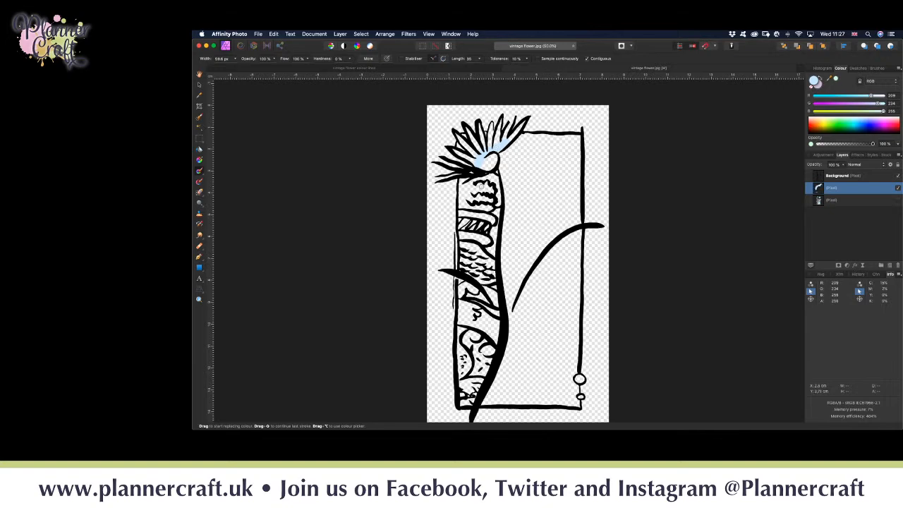
- Reduce the brush width to 11.7 px for detailed colouring of the flower head
key(super+plus)
key(super+plus)
key(super+plus)
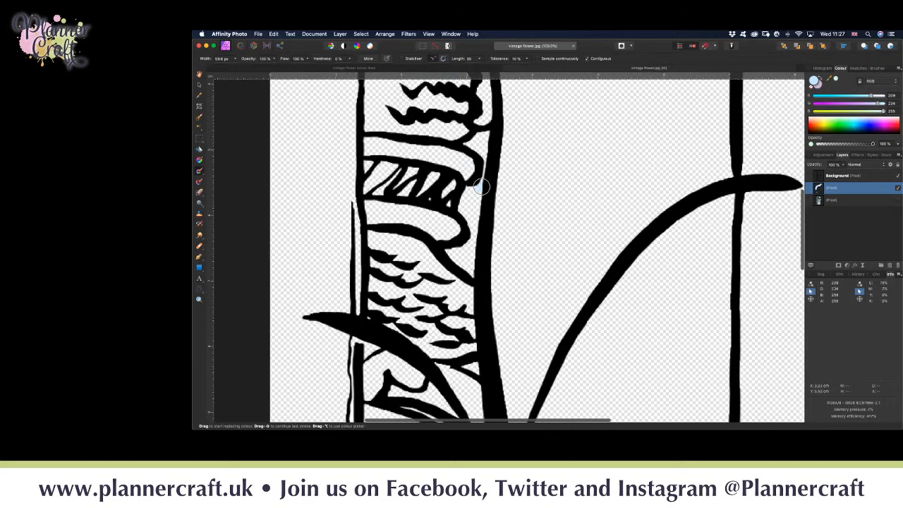
scroll(494, 227, up, 10)
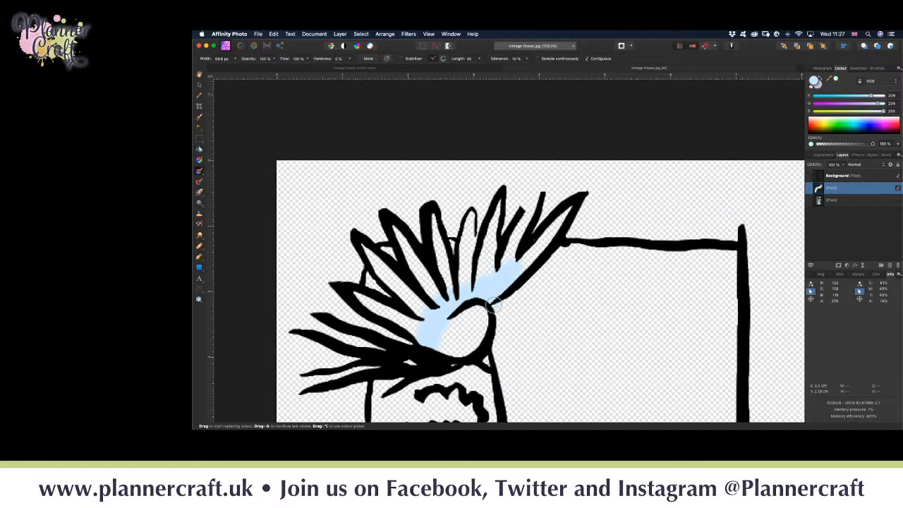
key(bracketleft)
key(bracketleft)
key(bracketleft)
key(bracketleft)
- Add a pixel layer beneath the pale blue colour layer and flood fill it with white
click(890, 267)
drag(834, 191, 823, 208)
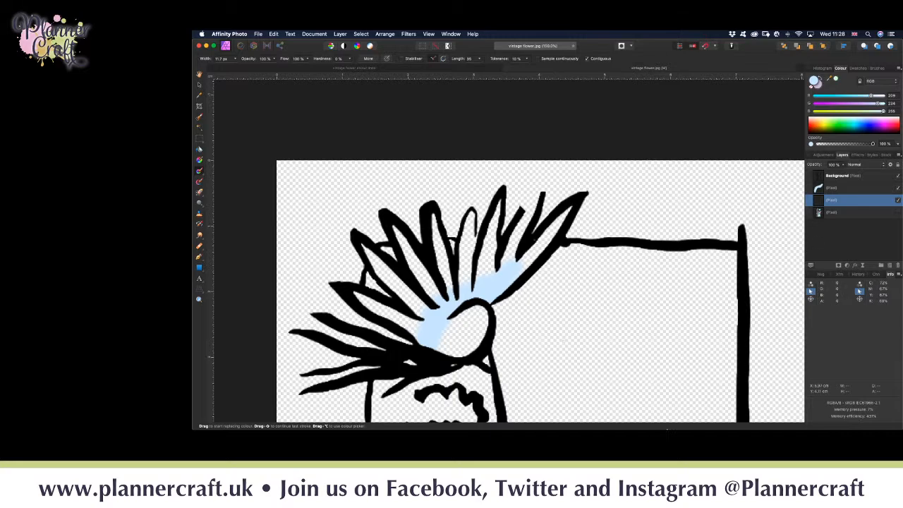
key(g)
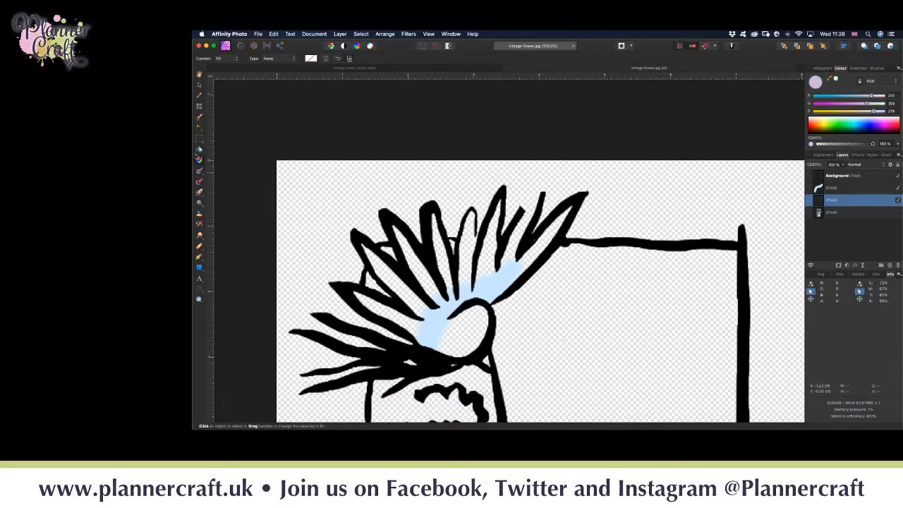
click(199, 151)
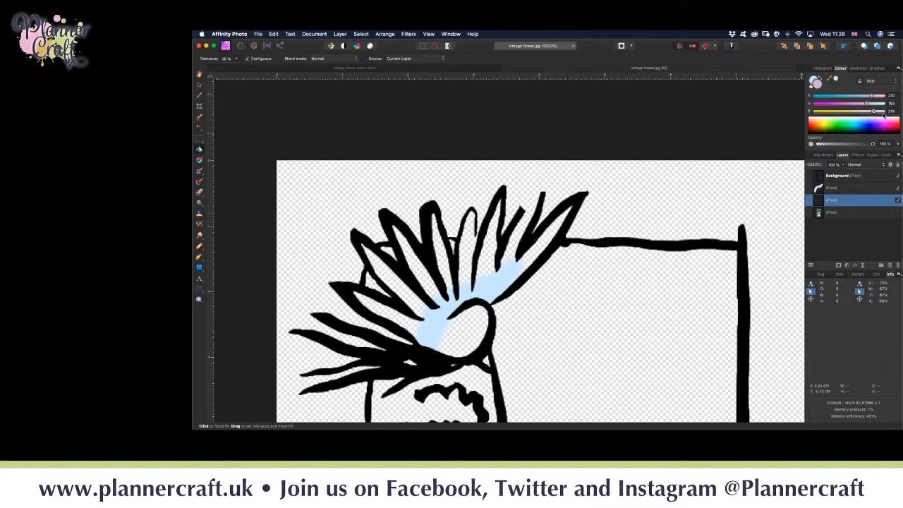
mouse_move(877, 104)
mouse_down()
mouse_move(899, 106)
mouse_move(899, 97)
mouse_move(881, 112)
mouse_move(891, 112)
mouse_up()
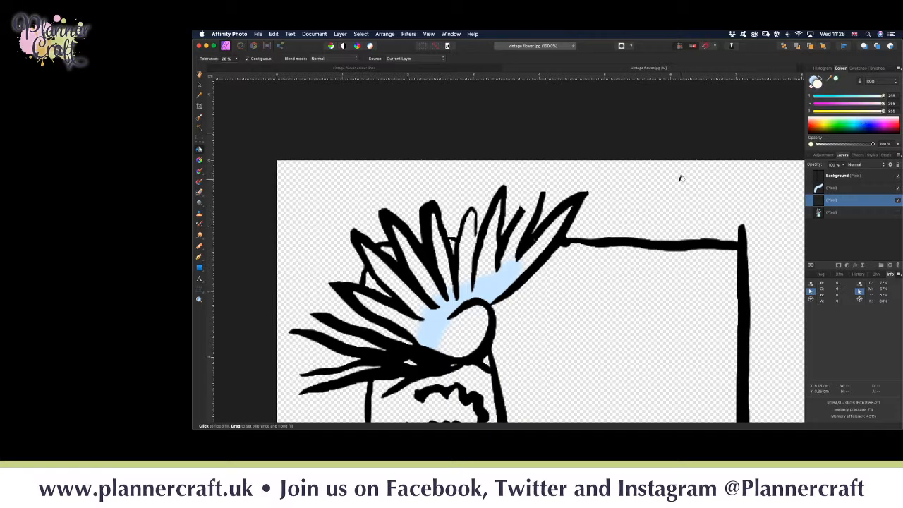
click(698, 201)
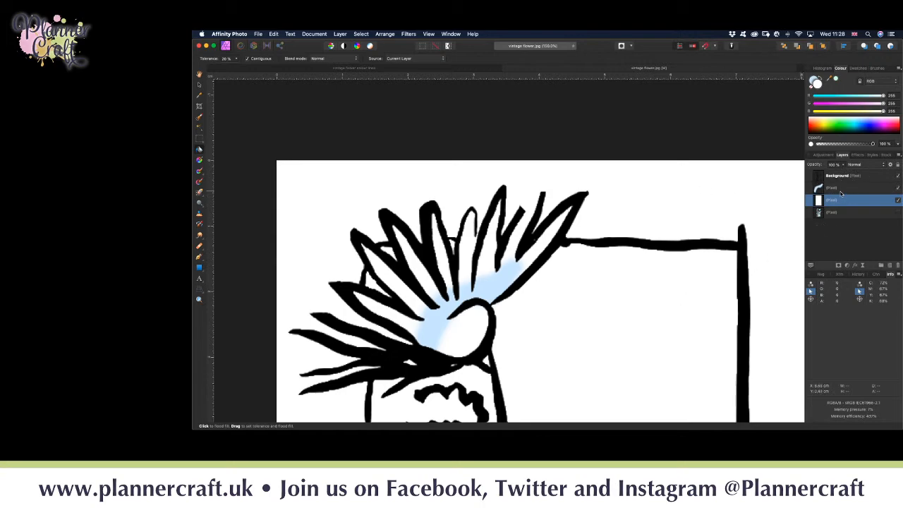
- Select the colour layer and paint a fine pale blue stroke inside one of the upper petals
click(843, 191)
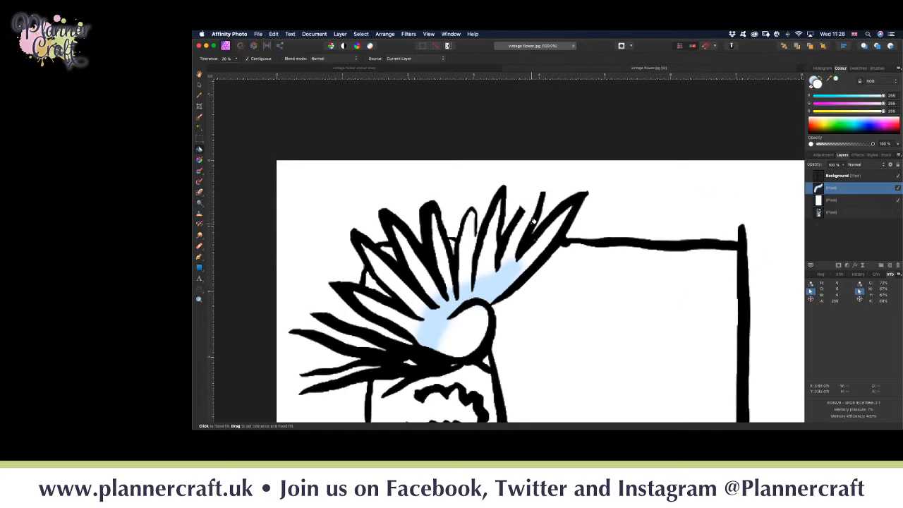
key(b)
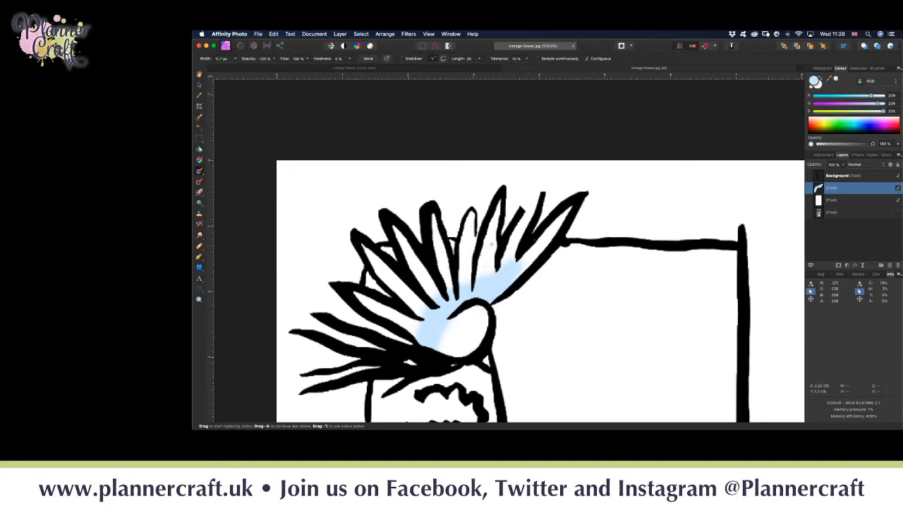
drag(490, 239, 486, 258)
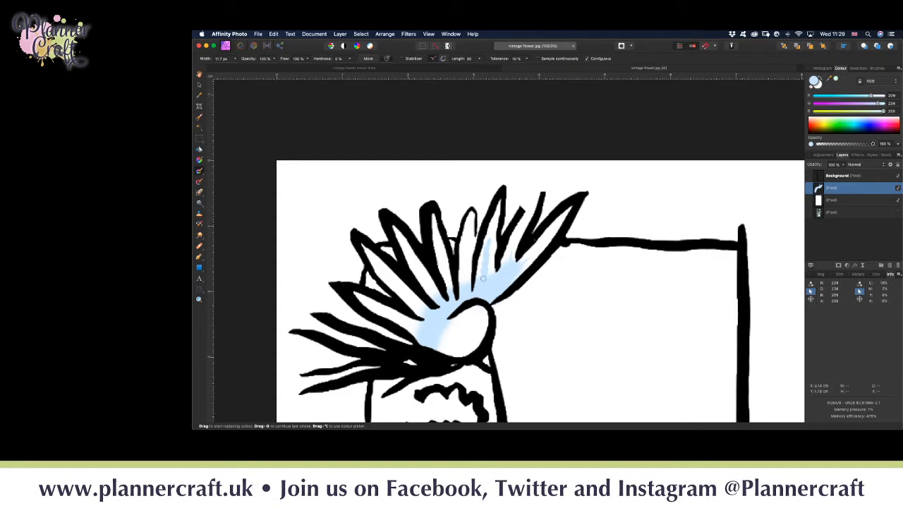
- Resize the document to 600 DPI
click(315, 33)
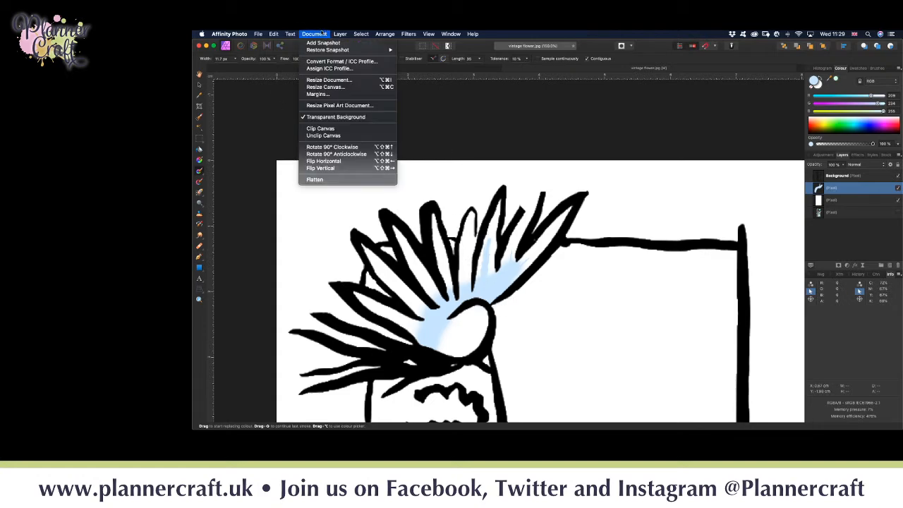
click(328, 80)
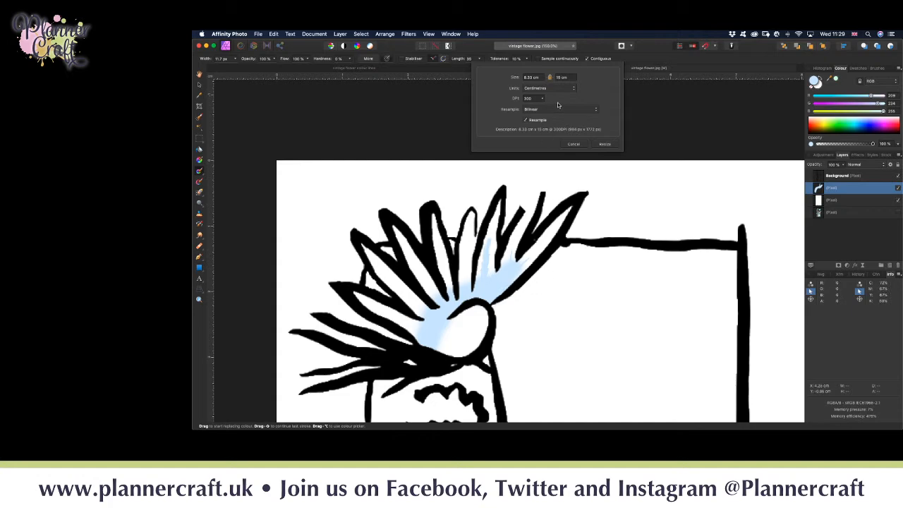
click(534, 99)
text(600)
key(Return)
click(606, 144)
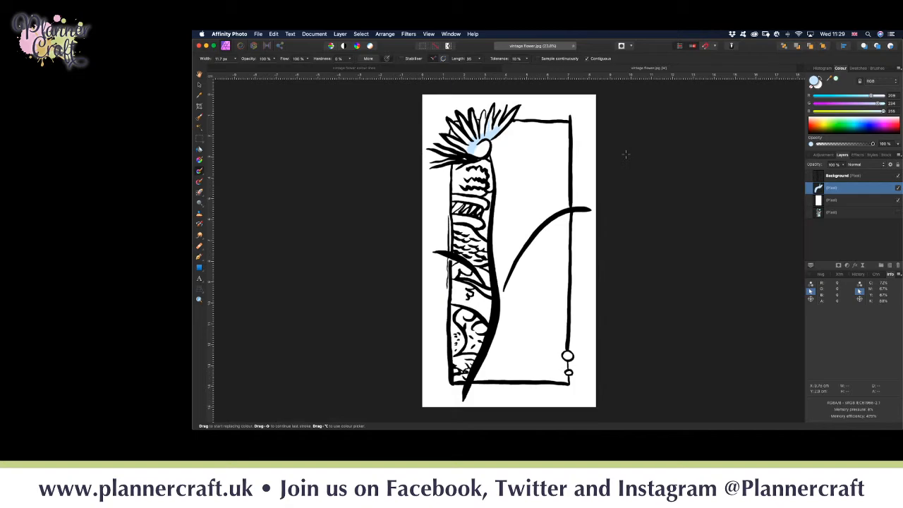
- Erase some of the pale blue in the petals, and clear everything from the colour layer
key(super+1)
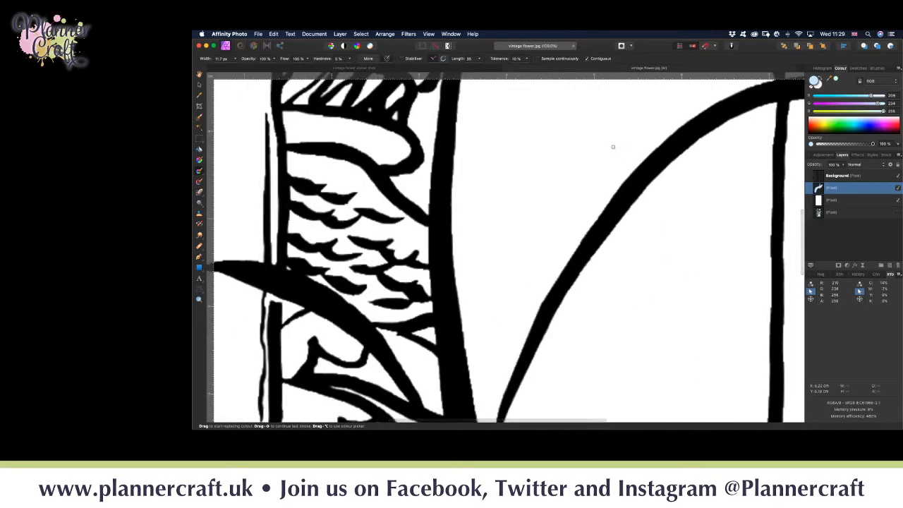
scroll(613, 147, up, 15)
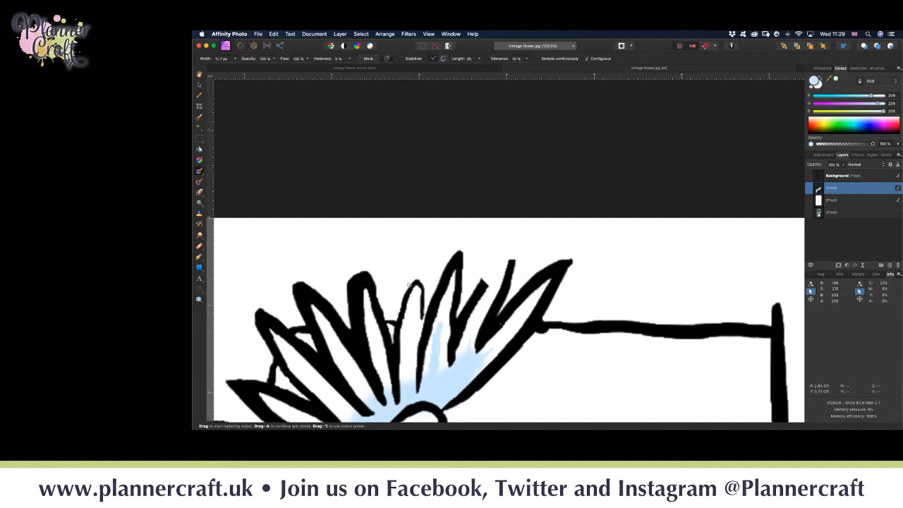
key(e)
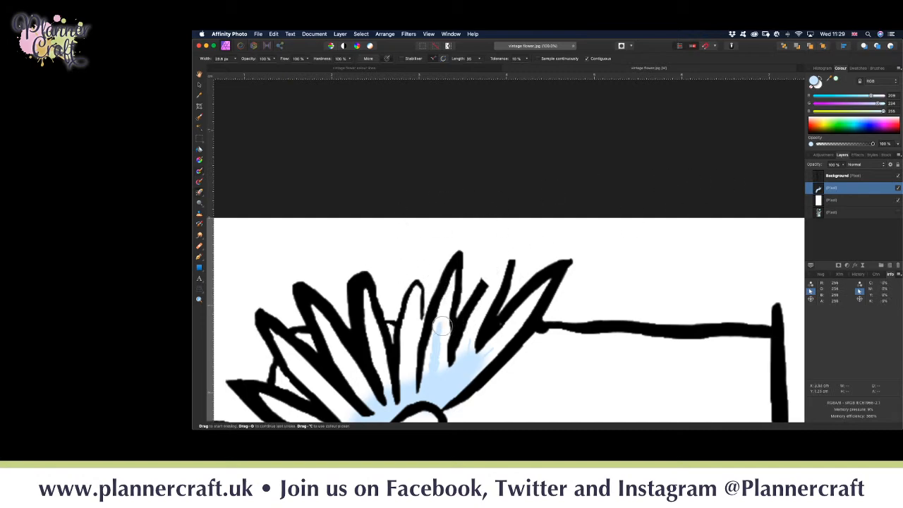
mouse_move(460, 372)
mouse_down()
mouse_move(508, 285)
mouse_move(503, 297)
mouse_move(550, 262)
mouse_up()
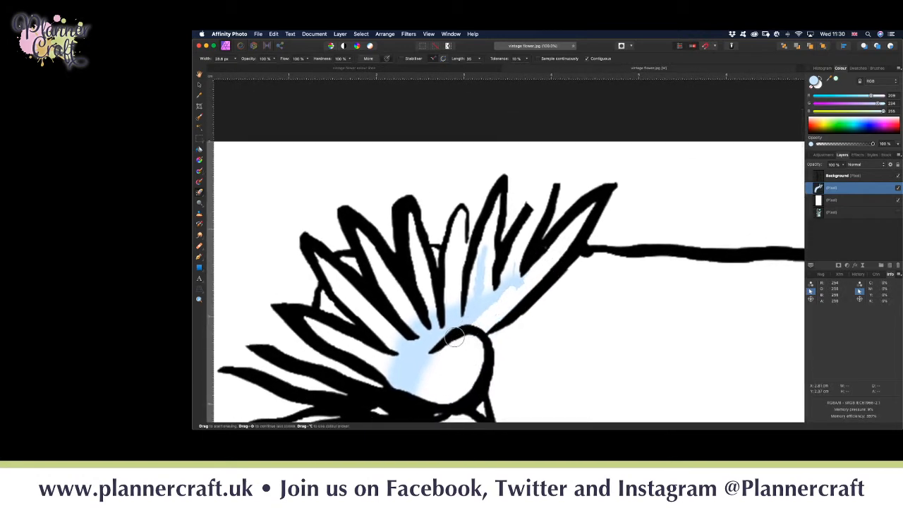
click(491, 294)
key(super+a)
key(Delete)
- Turn on the brush stabiliser and draw thin pale blue vein lines along the flower's right-hand and upper petals
key(b)
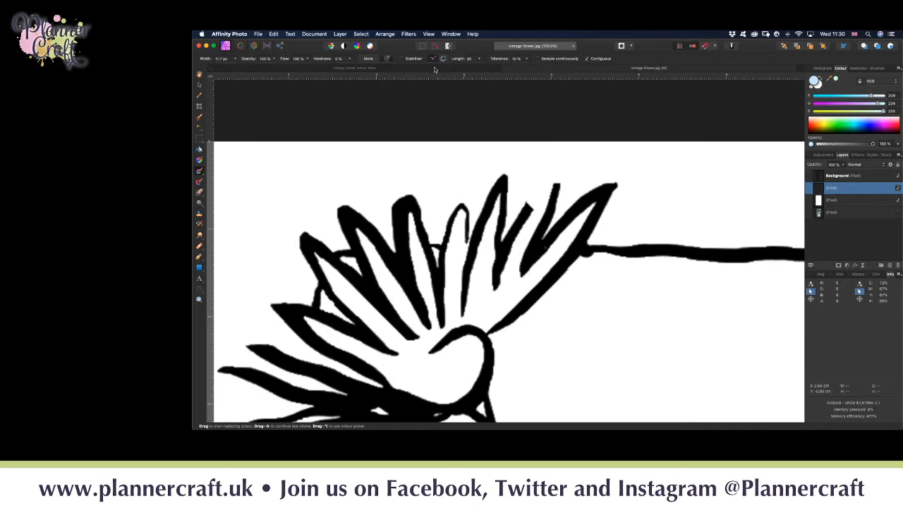
click(402, 59)
drag(482, 329, 540, 277)
drag(482, 329, 521, 230)
mouse_move(479, 330)
mouse_down()
mouse_move(510, 277)
mouse_move(524, 218)
mouse_up()
drag(478, 323, 484, 191)
drag(452, 325, 450, 214)
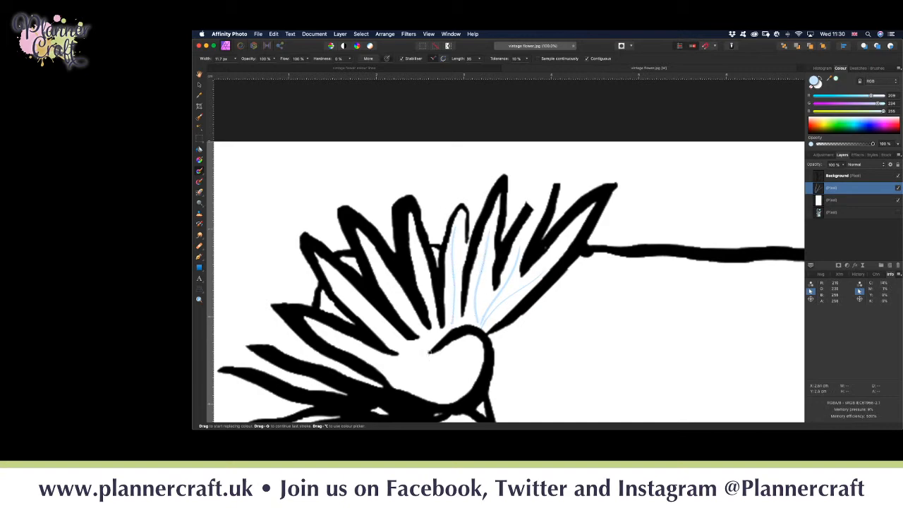
- Draw thin pale blue vein lines along the flower's left-hand petals and the gap between the lowest petals
drag(436, 333, 413, 235)
mouse_move(430, 338)
mouse_down()
mouse_move(397, 300)
mouse_move(374, 252)
mouse_up()
drag(410, 345, 315, 271)
mouse_move(416, 353)
mouse_down()
mouse_move(362, 353)
mouse_move(302, 319)
mouse_up()
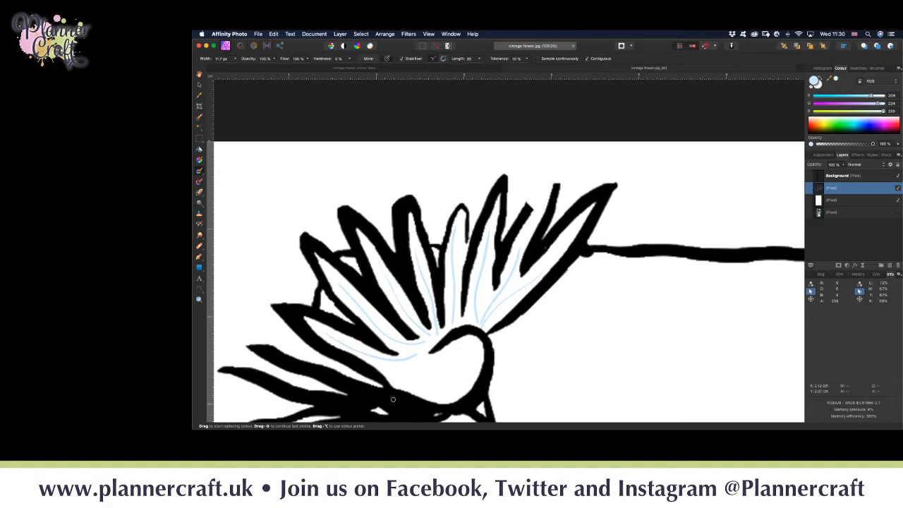
drag(429, 377, 520, 254)
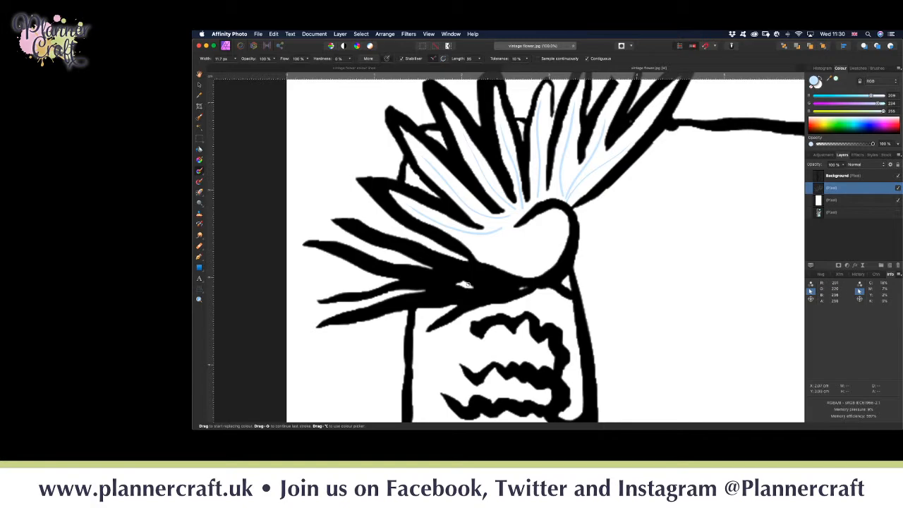
drag(463, 284, 363, 304)
- Enlarge the brush to 145.1 px and shade the flower centre and the base of the petals with pale blue
drag(546, 253, 507, 364)
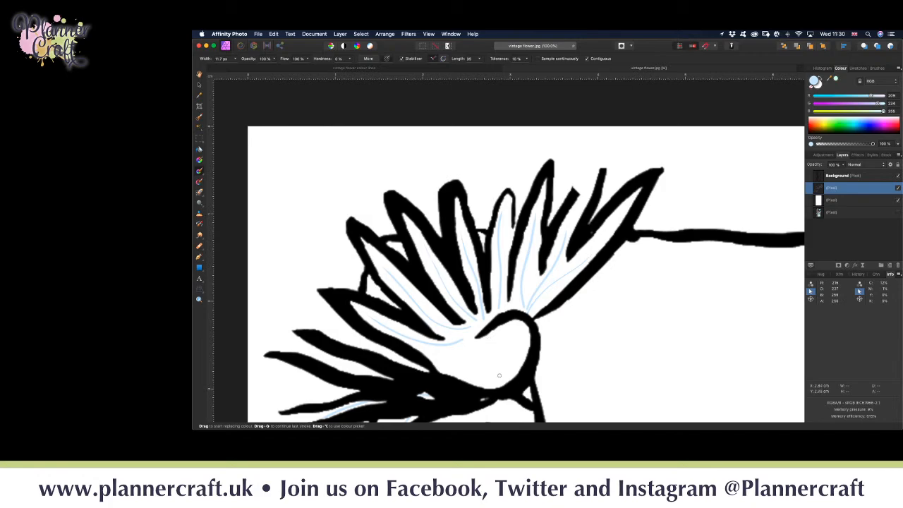
key(])
key(])
key(])
key(])
key(])
key(])
key(])
key(])
key(])
key(])
mouse_move(522, 346)
mouse_down()
mouse_move(522, 337)
mouse_move(489, 327)
mouse_move(459, 385)
mouse_move(462, 364)
mouse_move(494, 319)
mouse_move(518, 311)
mouse_move(543, 328)
mouse_move(526, 319)
mouse_move(491, 327)
mouse_move(467, 348)
mouse_move(462, 374)
mouse_move(516, 376)
mouse_move(457, 364)
mouse_up()
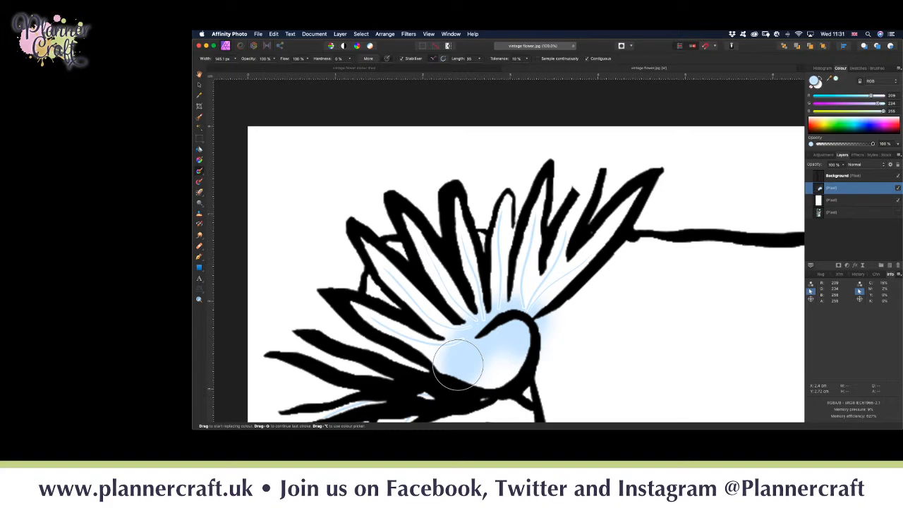
mouse_move(458, 365)
mouse_down()
mouse_move(483, 384)
mouse_move(468, 357)
mouse_move(481, 366)
mouse_move(475, 351)
mouse_move(481, 370)
mouse_move(504, 329)
mouse_move(502, 379)
mouse_move(511, 359)
mouse_up()
click(543, 187)
- Lower the colour's blue value to get a yellow-green, and shade the lower right part of the flower centre
drag(868, 112, 850, 113)
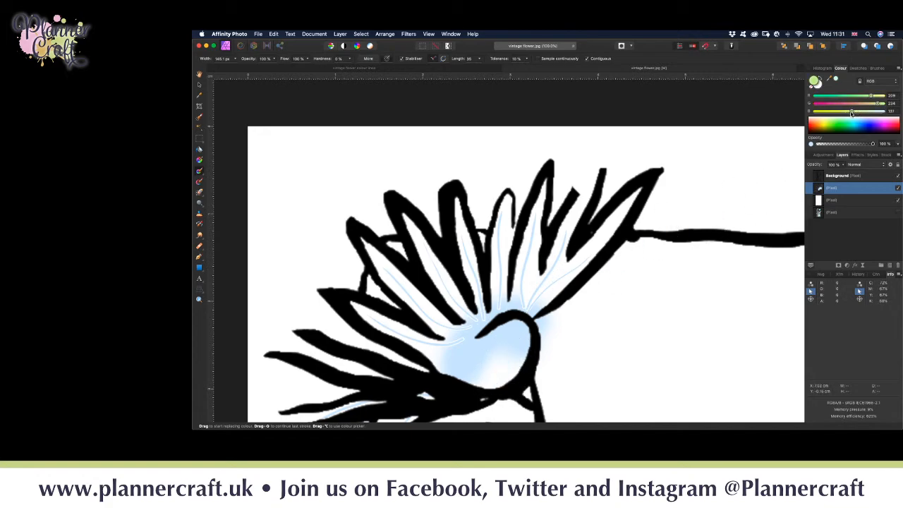
mouse_move(500, 353)
mouse_down()
mouse_move(515, 370)
mouse_move(522, 357)
mouse_move(500, 380)
mouse_move(478, 382)
mouse_move(503, 376)
mouse_move(522, 389)
mouse_move(502, 374)
mouse_move(530, 403)
mouse_move(486, 373)
mouse_move(508, 380)
mouse_move(528, 406)
mouse_move(479, 381)
mouse_up()
mouse_move(522, 401)
mouse_down()
mouse_move(487, 374)
mouse_move(487, 364)
mouse_up()
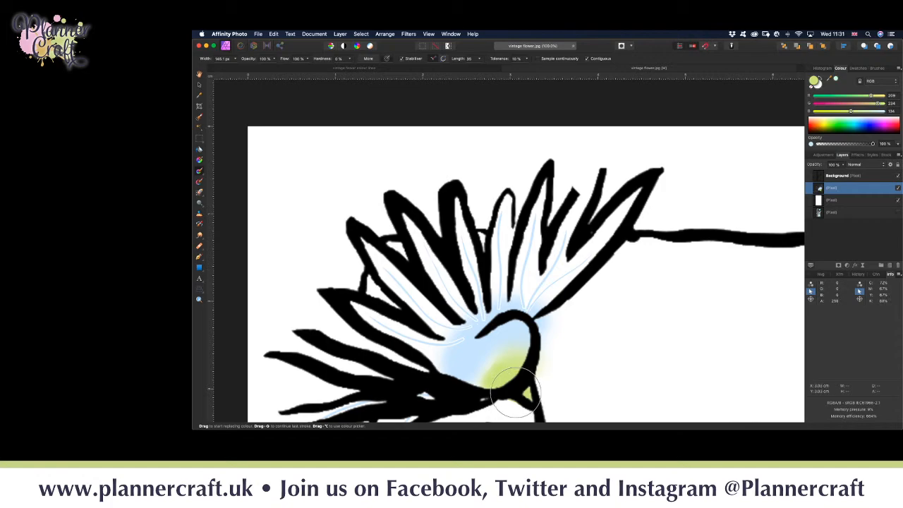
drag(469, 388, 510, 385)
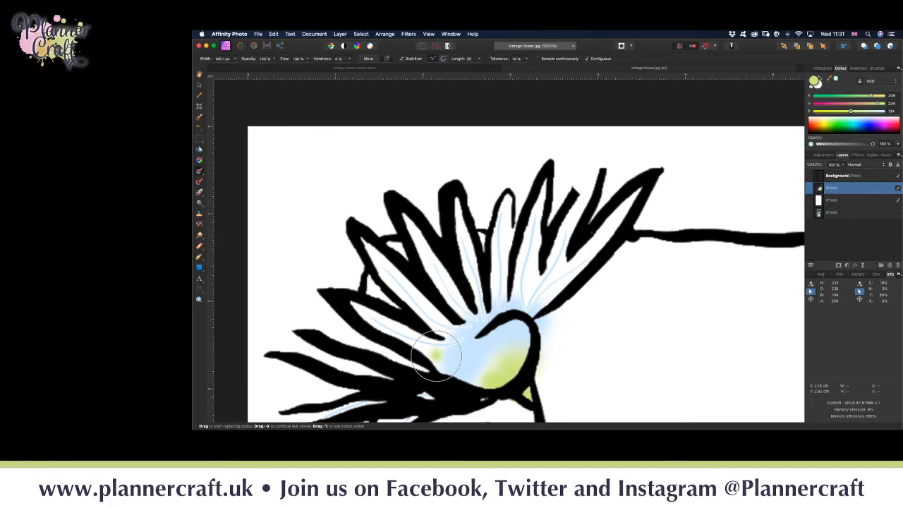
- Switch to the Paint Brush and extend solid yellow-green along the bottom and right edge of the flower centre
key(r)
key(b)
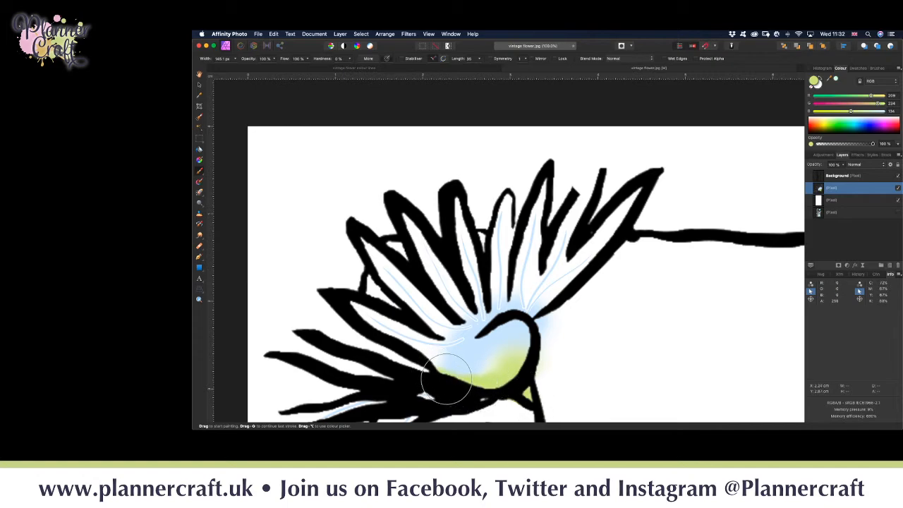
mouse_move(505, 370)
mouse_down()
mouse_move(525, 328)
mouse_move(511, 363)
mouse_move(460, 373)
mouse_up()
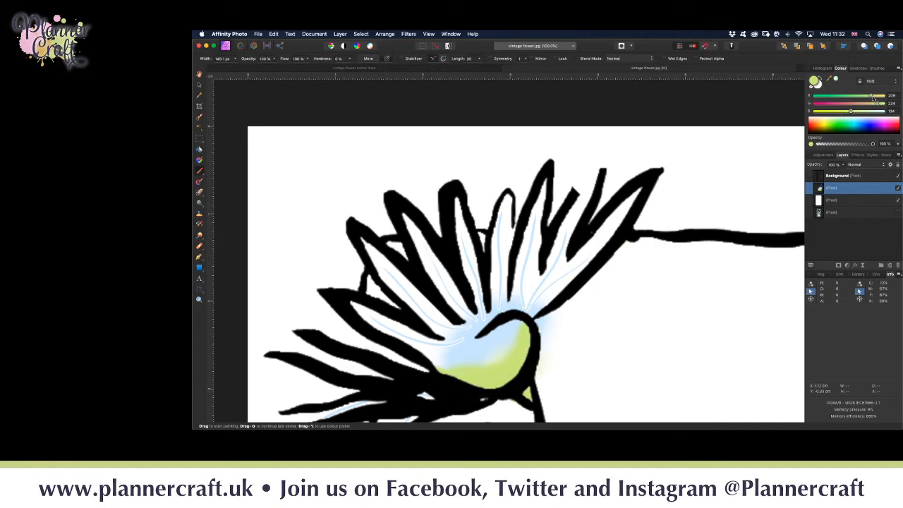
- Raise the brush colour's red value to 230 for a warmer yellow and paint soft highlights into the flower centre
drag(878, 96, 877, 96)
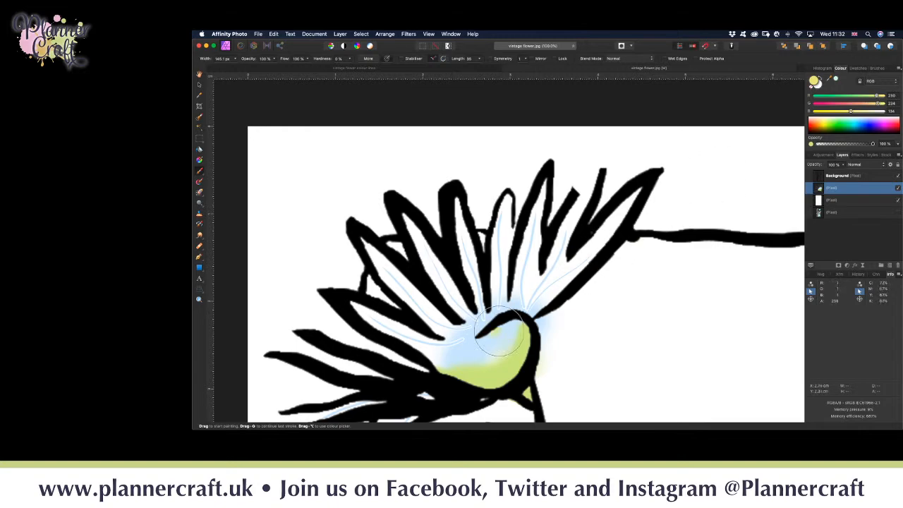
mouse_move(526, 334)
mouse_down()
mouse_move(493, 339)
mouse_move(522, 335)
mouse_move(467, 366)
mouse_move(484, 376)
mouse_up()
click(541, 369)
click(489, 301)
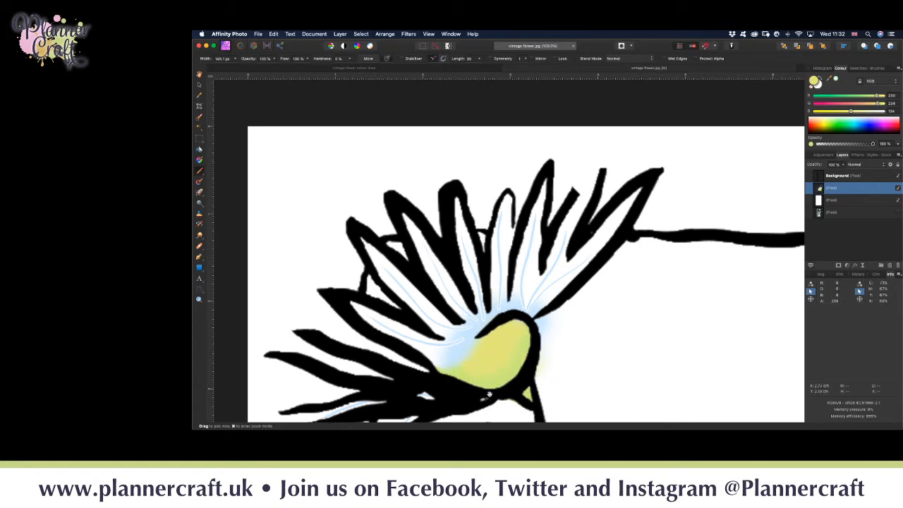
scroll(504, 297, down, 10)
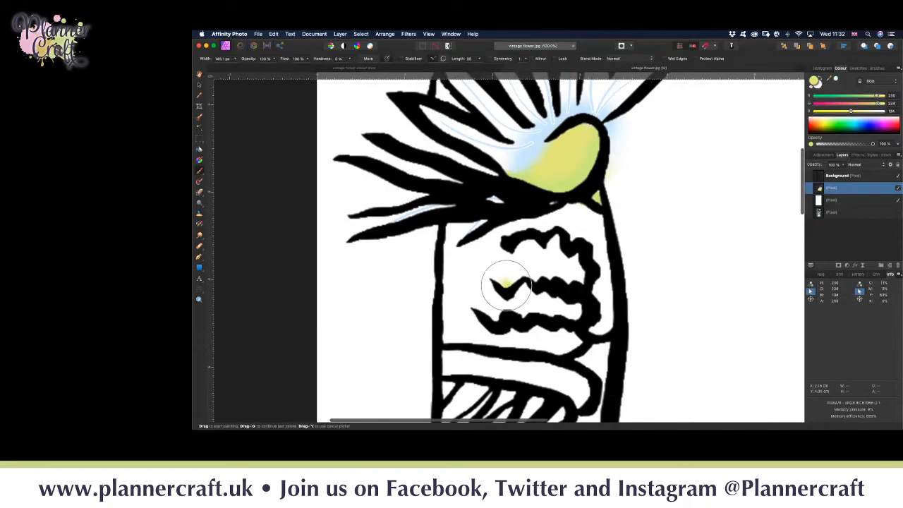
scroll(503, 275, up, 5)
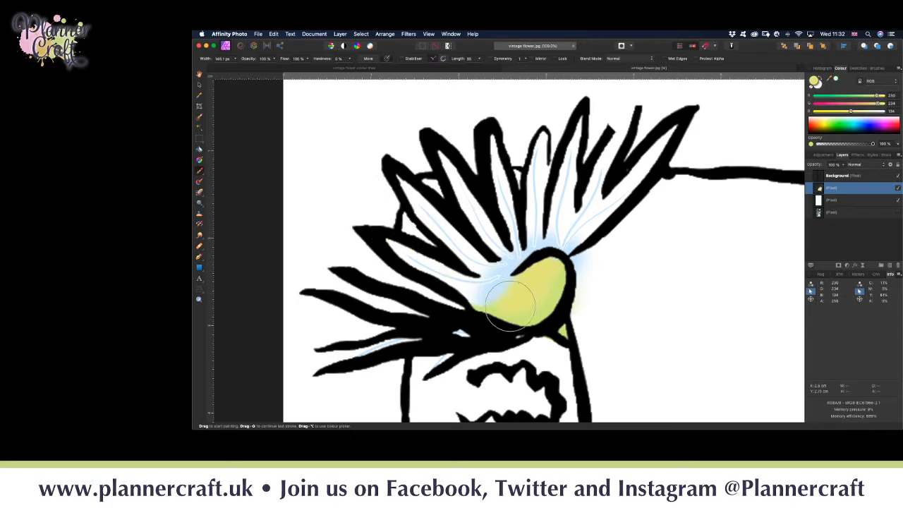
- Sample the light blue from the petals and paint it through the flower's petals, including the lower ones
key(e)
key(i)
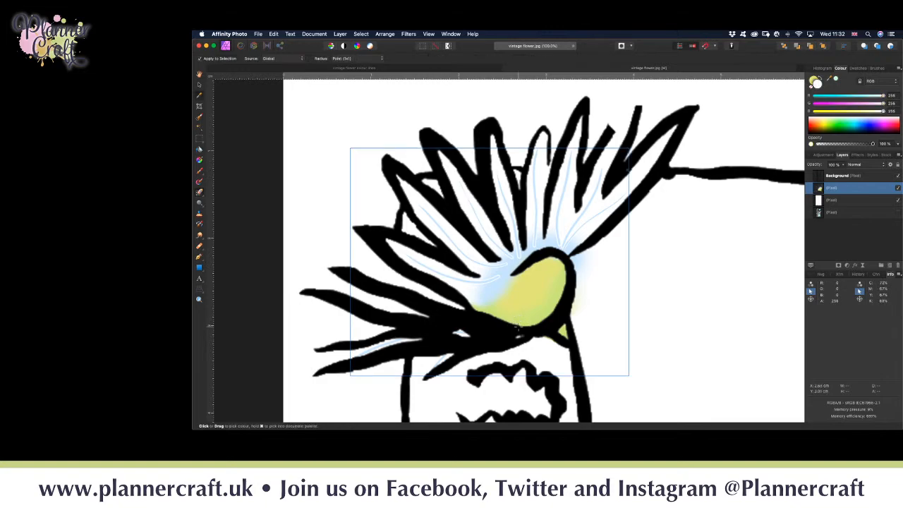
click(498, 290)
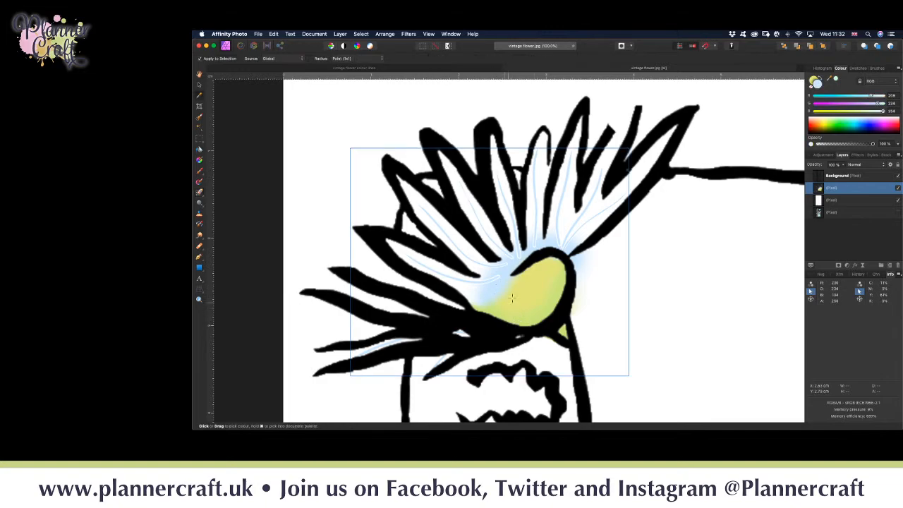
key(b)
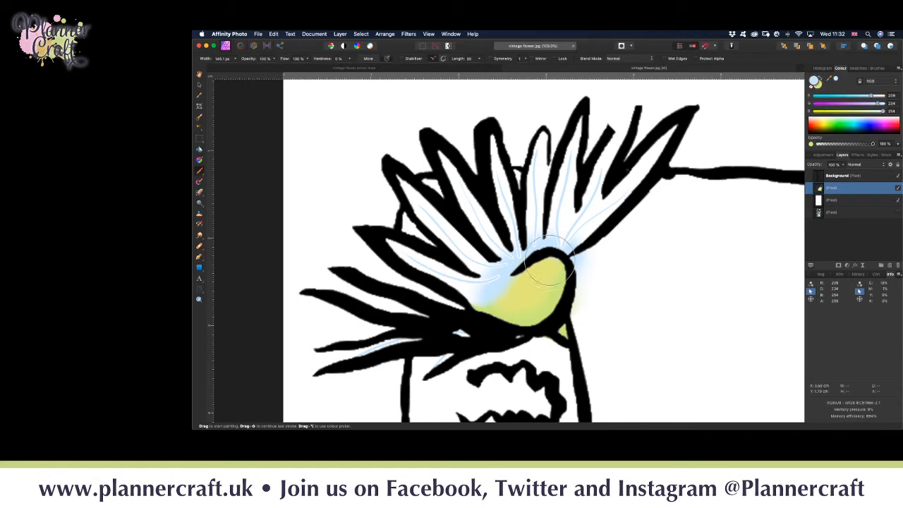
mouse_move(504, 289)
mouse_down()
mouse_move(473, 285)
mouse_move(540, 231)
mouse_move(565, 229)
mouse_move(567, 243)
mouse_move(581, 234)
mouse_move(563, 233)
mouse_move(579, 208)
mouse_move(564, 232)
mouse_move(622, 221)
mouse_move(652, 200)
mouse_move(583, 250)
mouse_move(663, 180)
mouse_up()
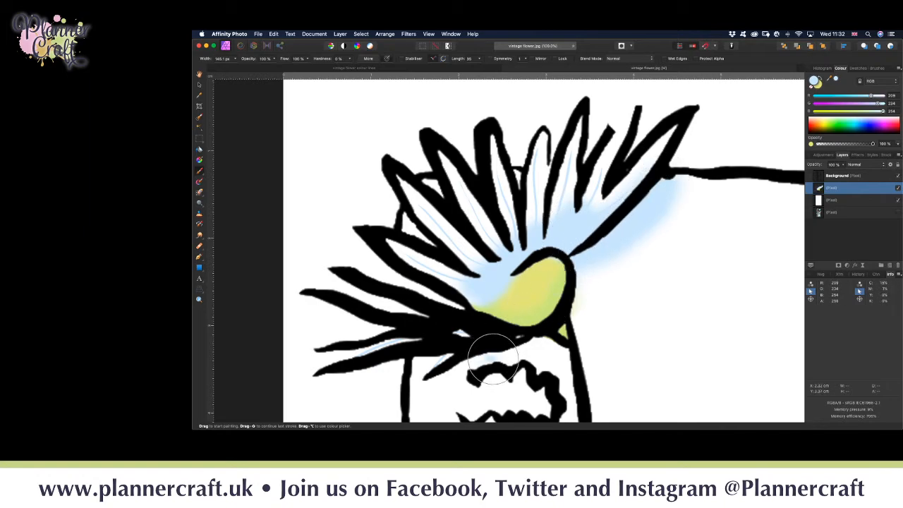
mouse_move(484, 344)
mouse_down()
mouse_move(436, 342)
mouse_move(518, 344)
mouse_move(452, 336)
mouse_move(477, 329)
mouse_move(447, 343)
mouse_move(403, 319)
mouse_move(456, 322)
mouse_move(439, 316)
mouse_up()
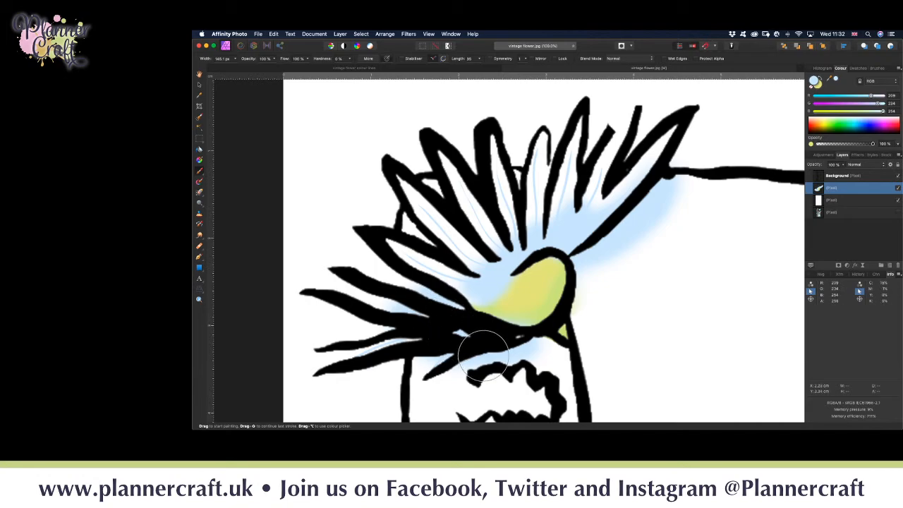
- Erase the light-blue overspill below the lower petals and outside the outermost long petal
key(e)
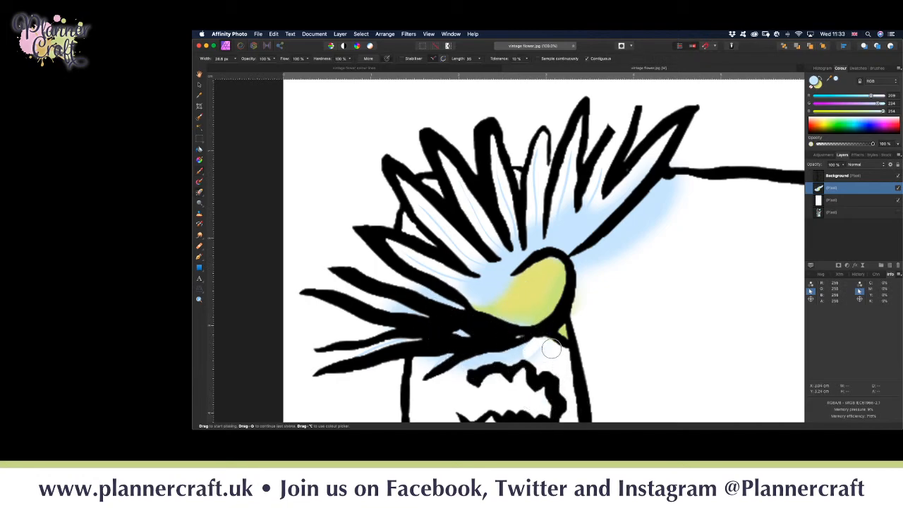
key(e)
key(e)
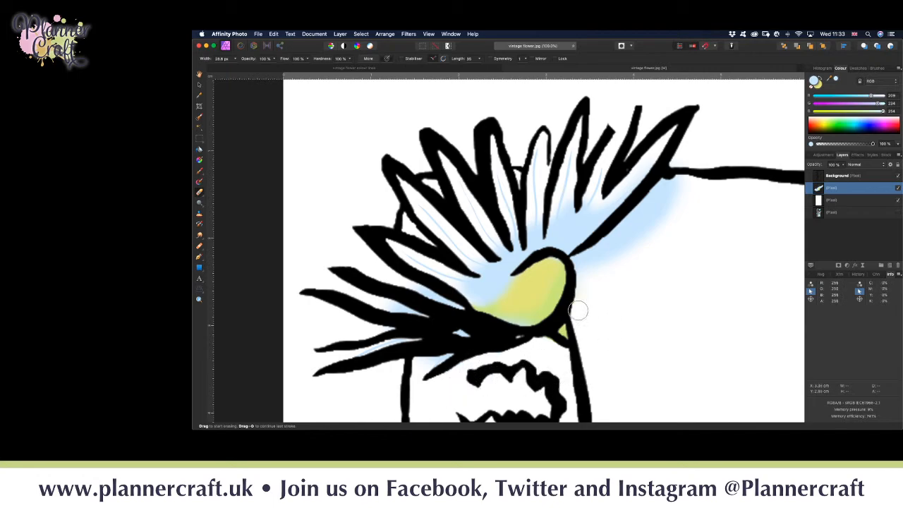
mouse_move(594, 253)
mouse_down()
mouse_move(642, 206)
mouse_move(580, 272)
mouse_move(653, 212)
mouse_move(592, 279)
mouse_move(634, 254)
mouse_up()
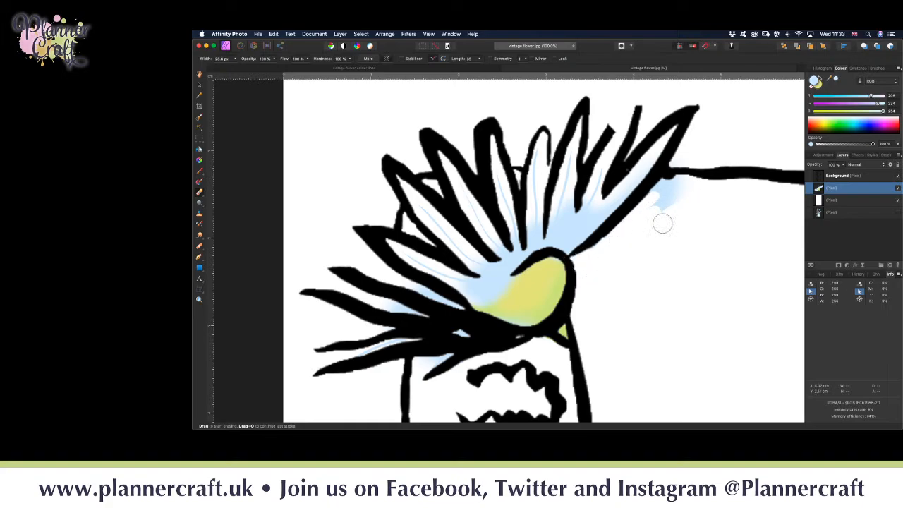
drag(698, 173, 646, 213)
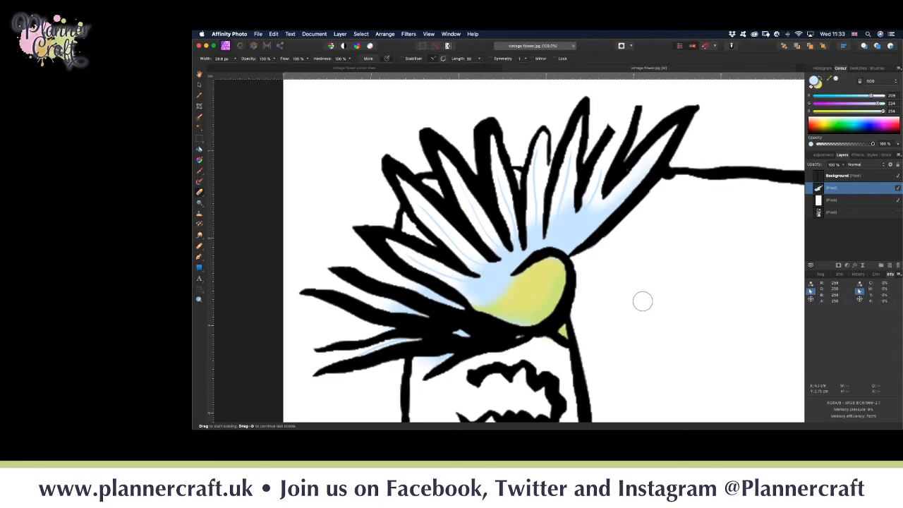
- Paint soft yellow along the underside of the long curved leaf, fill the larger bead yellow, and colour the smaller bead light blue
scroll(642, 301, down, 5)
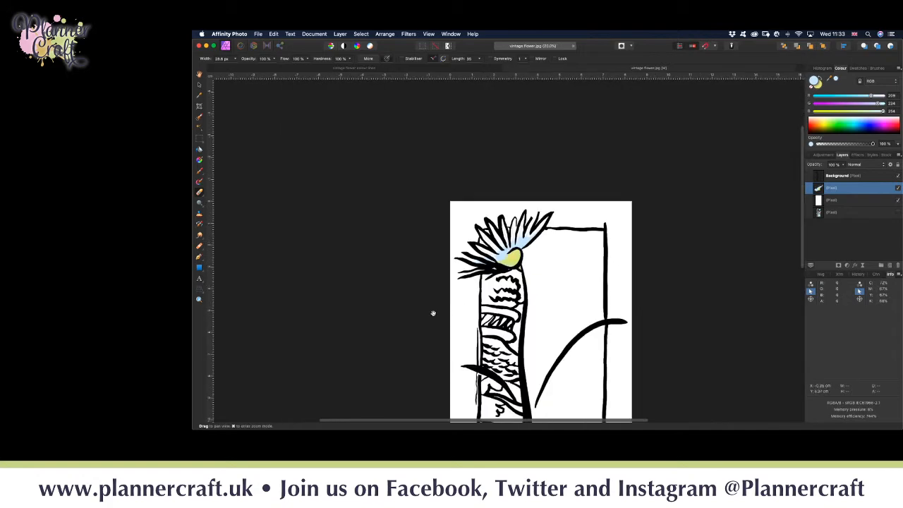
scroll(447, 309, down, 5)
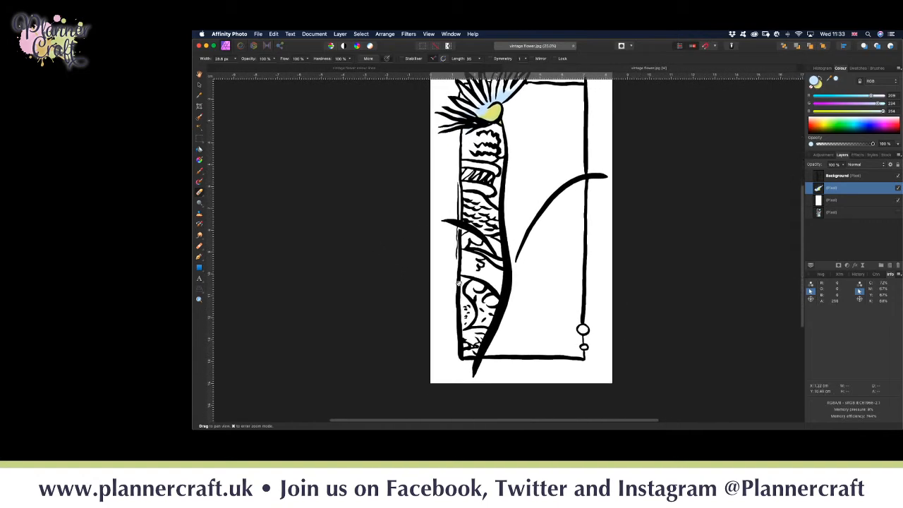
drag(456, 284, 460, 307)
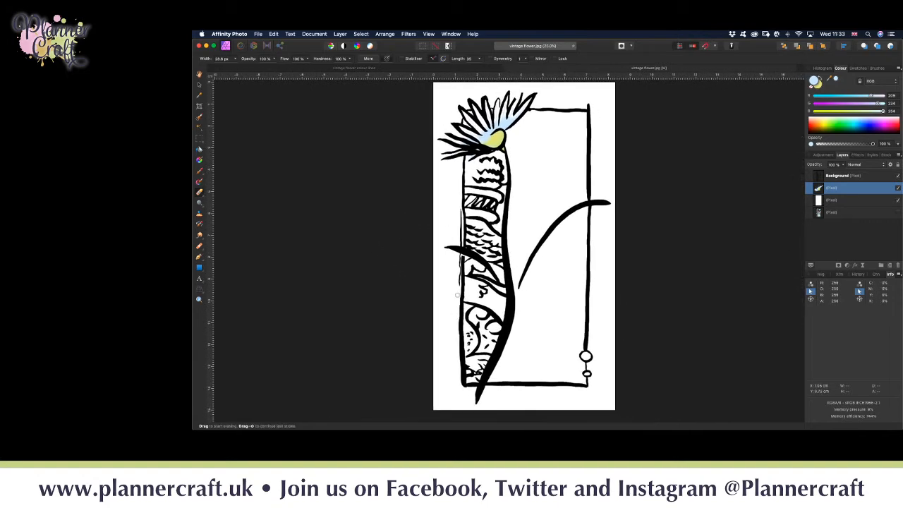
key(b)
key(x)
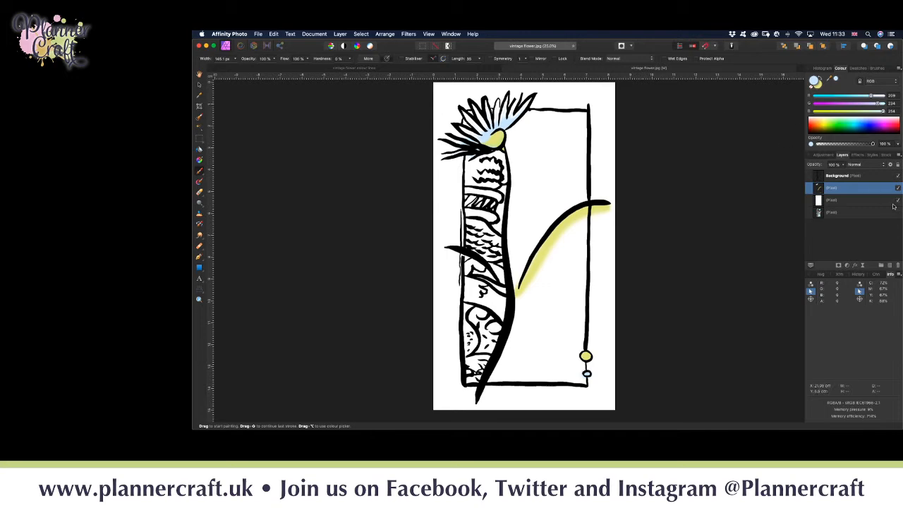
- Add a new pixel layer beneath the coloured layer and start painting soft light blue into the frame's upper background
click(890, 265)
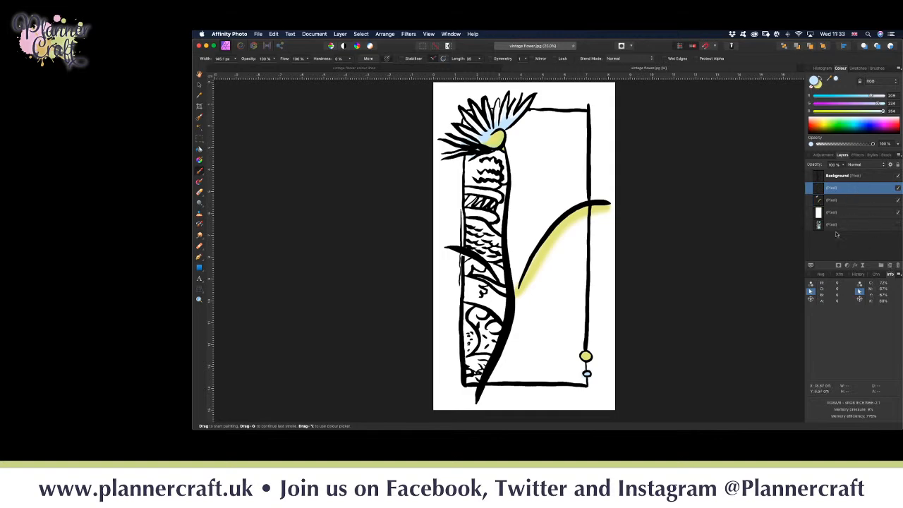
drag(859, 191, 821, 209)
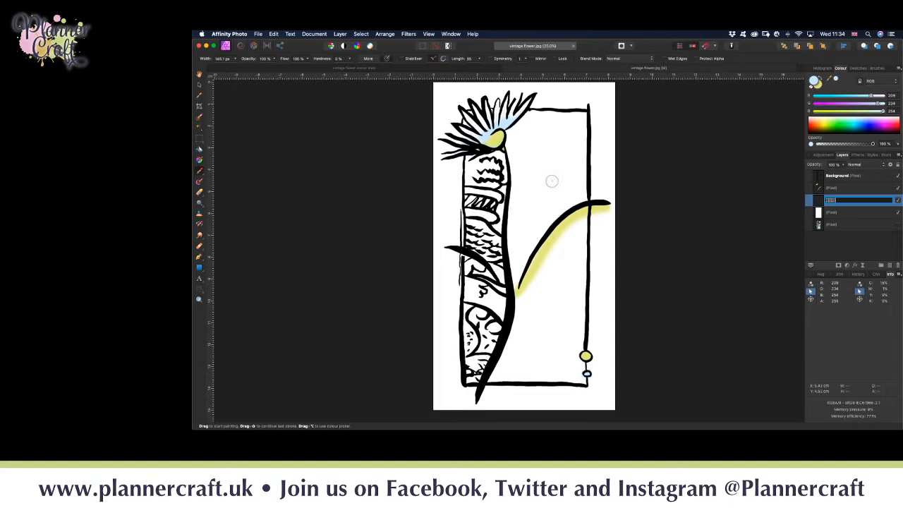
mouse_move(606, 139)
mouse_down()
mouse_move(575, 132)
mouse_move(547, 150)
mouse_move(534, 164)
mouse_move(563, 184)
mouse_move(598, 150)
mouse_move(573, 143)
mouse_move(531, 205)
mouse_up()
key(super+z)
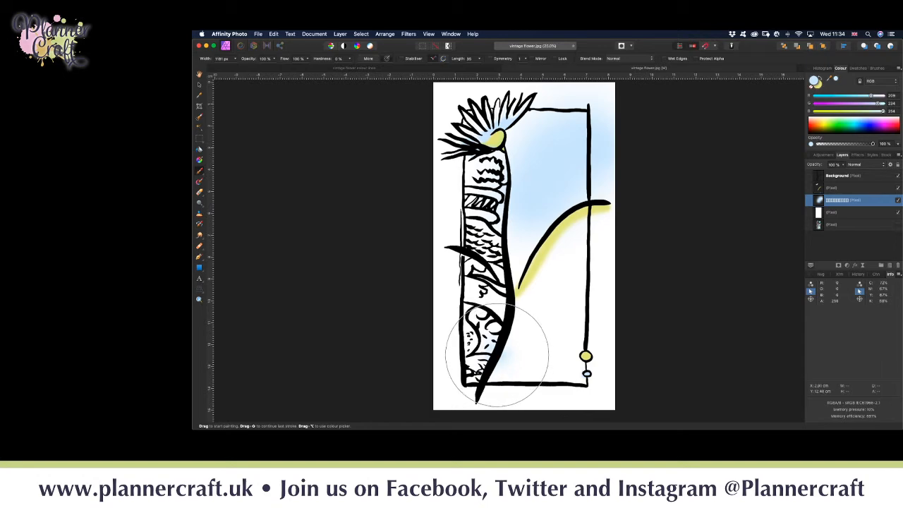
- Extend the light blue over the upper background and below the curved leaf, and paint the lower background yellow
mouse_move(635, 131)
mouse_down()
mouse_move(601, 96)
mouse_move(544, 99)
mouse_up()
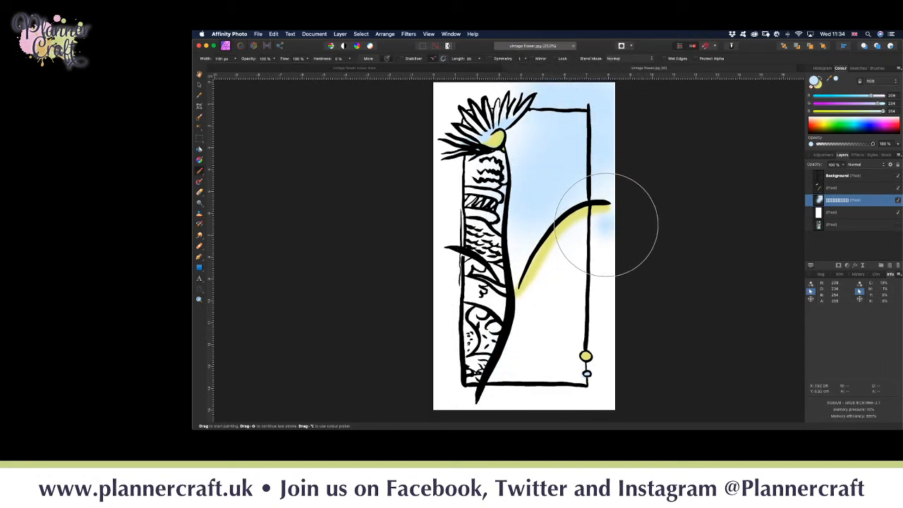
click(599, 253)
mouse_move(599, 253)
mouse_down()
mouse_move(561, 240)
mouse_move(559, 269)
mouse_up()
key(super+z)
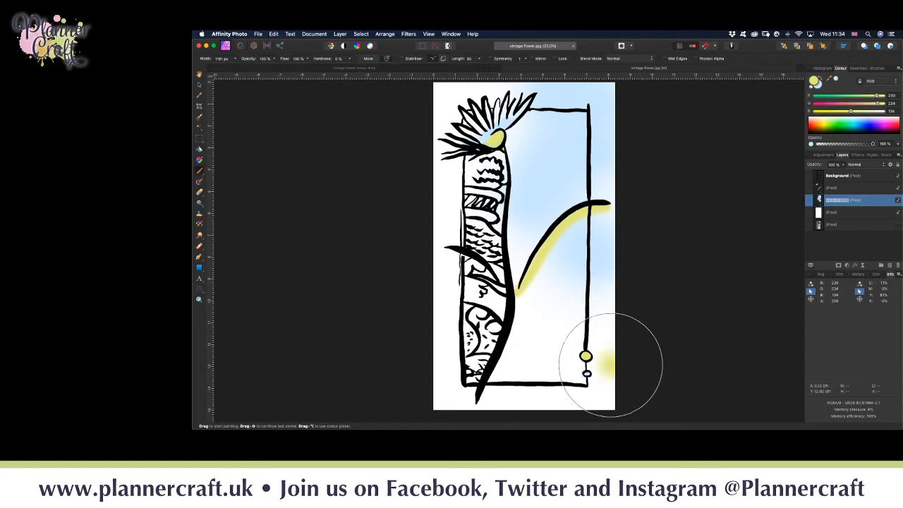
mouse_move(600, 373)
mouse_down()
mouse_move(576, 340)
mouse_move(525, 337)
mouse_move(564, 289)
mouse_up()
mouse_move(548, 416)
- Erase the background colour spilling past the frame's outer side and top edge and around the flower with an enlarged eraser
key(e)
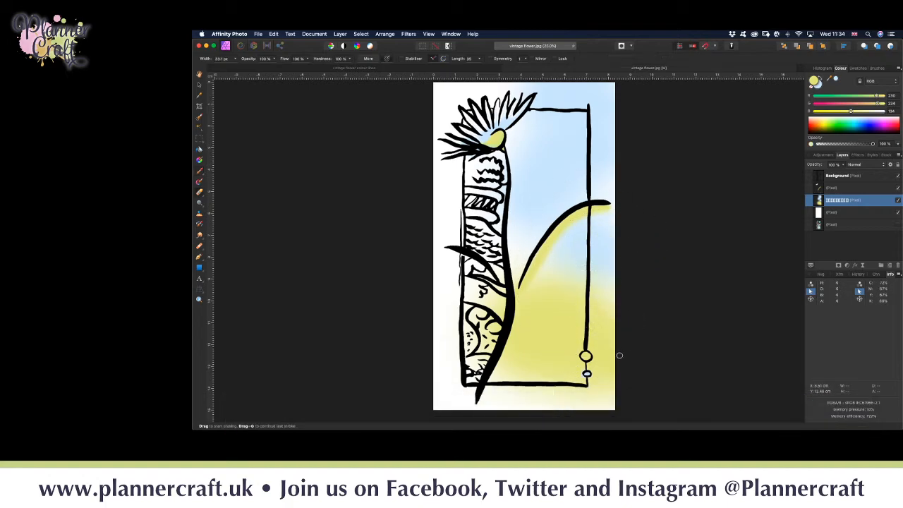
key(])
key(])
key(])
mouse_move(603, 339)
mouse_down()
mouse_move(601, 300)
mouse_move(606, 348)
mouse_move(610, 330)
mouse_move(609, 251)
mouse_move(612, 306)
mouse_move(607, 317)
mouse_move(599, 303)
mouse_move(599, 330)
mouse_move(596, 266)
mouse_move(616, 145)
mouse_move(624, 285)
mouse_move(604, 82)
mouse_move(602, 175)
mouse_move(602, 86)
mouse_move(522, 97)
mouse_move(599, 89)
mouse_up()
key(super+z)
mouse_move(445, 131)
mouse_down()
mouse_move(512, 97)
mouse_move(479, 124)
mouse_up()
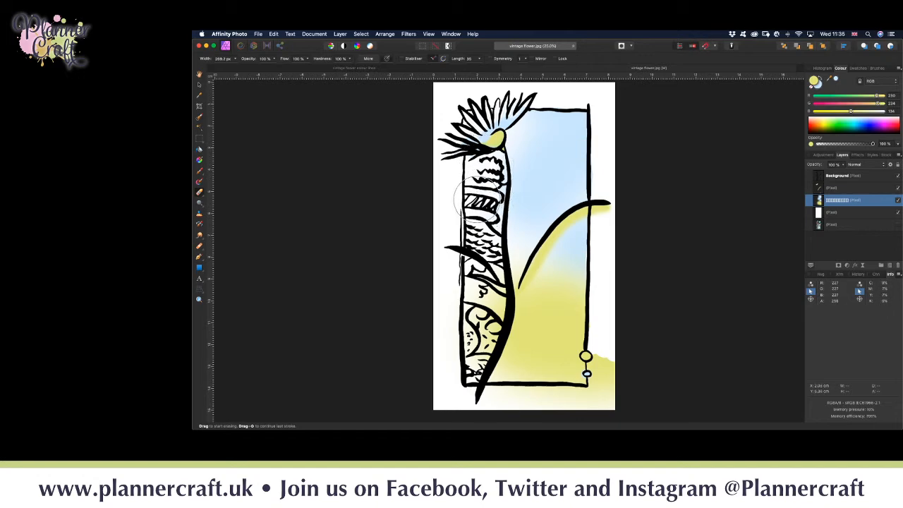
- Shrink the eraser to about 73 px and erase the remaining background colour from the patterned stem and outside the frame's lower edges
key(bracketleft)
key(bracketleft)
key(bracketleft)
key(bracketleft)
key(bracketleft)
key(bracketleft)
key(bracketleft)
key(bracketleft)
key(bracketleft)
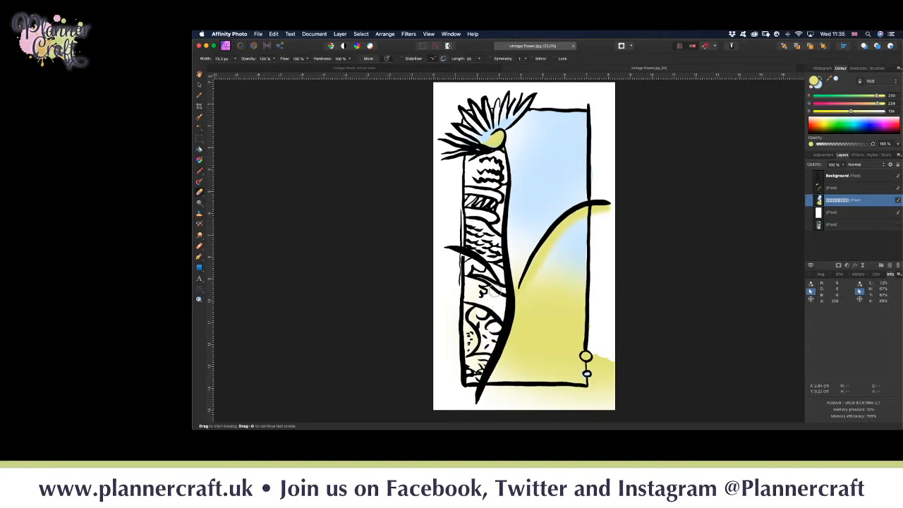
mouse_move(459, 366)
mouse_down()
mouse_move(478, 370)
mouse_move(483, 348)
mouse_move(477, 356)
mouse_up()
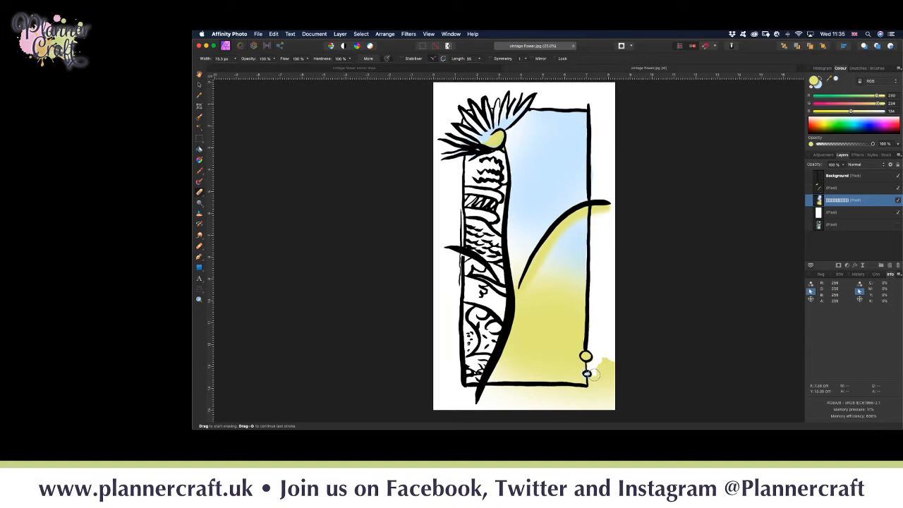
mouse_move(594, 392)
mouse_down()
mouse_move(603, 351)
mouse_move(601, 411)
mouse_move(614, 336)
mouse_move(620, 406)
mouse_move(595, 368)
mouse_move(619, 387)
mouse_move(574, 400)
mouse_move(581, 391)
mouse_move(558, 395)
mouse_move(597, 393)
mouse_move(492, 393)
mouse_move(594, 398)
mouse_move(496, 406)
mouse_move(610, 404)
mouse_move(546, 412)
mouse_move(565, 413)
mouse_move(519, 403)
mouse_move(522, 396)
mouse_move(505, 402)
mouse_move(534, 408)
mouse_move(459, 412)
mouse_up()
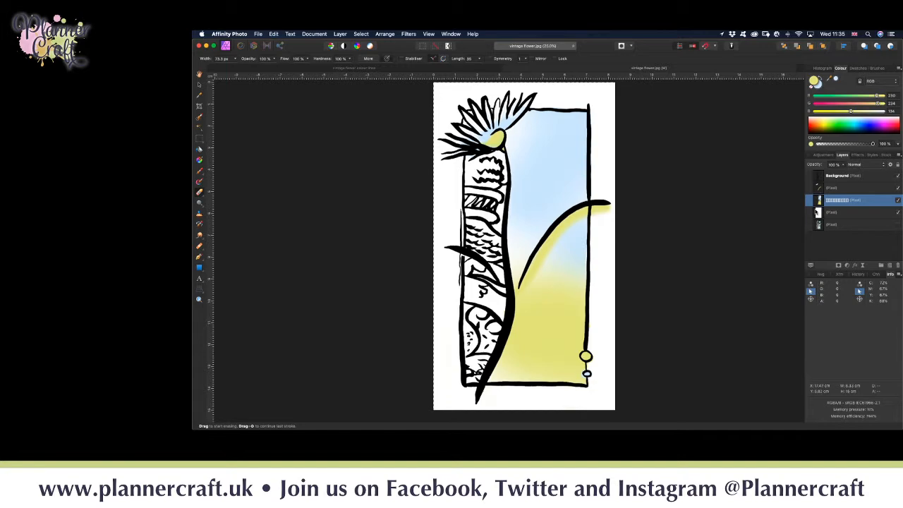
- Place a hidden merged copy of the coloured artwork beneath the white layer and clear the contents of both colour layers
key(super+shift+n)
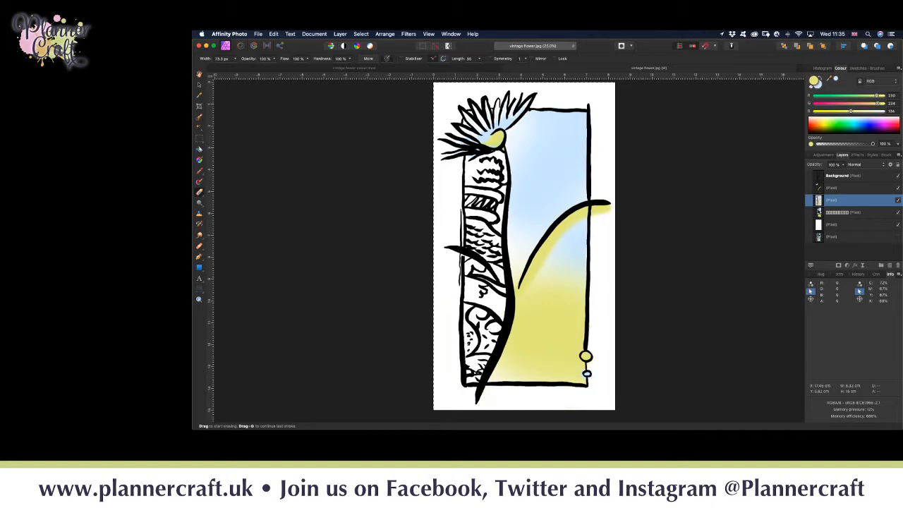
drag(842, 204, 821, 233)
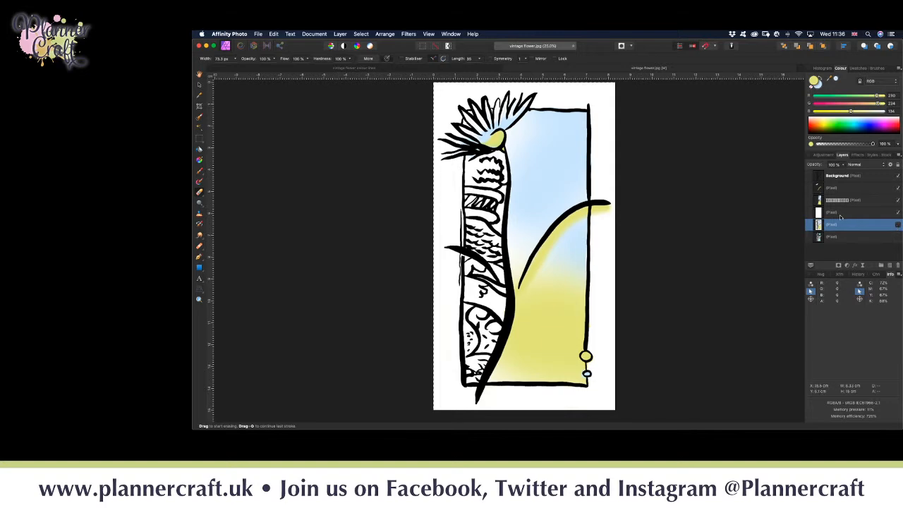
click(845, 204)
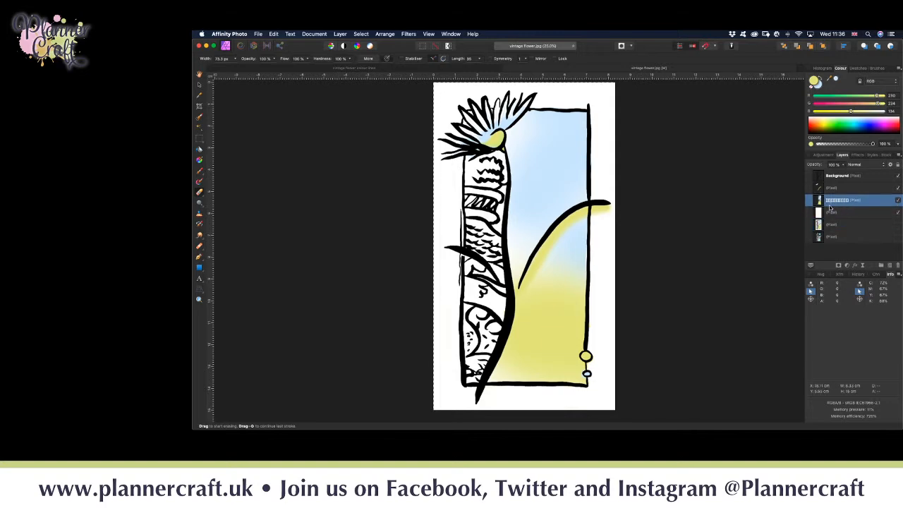
key(Delete)
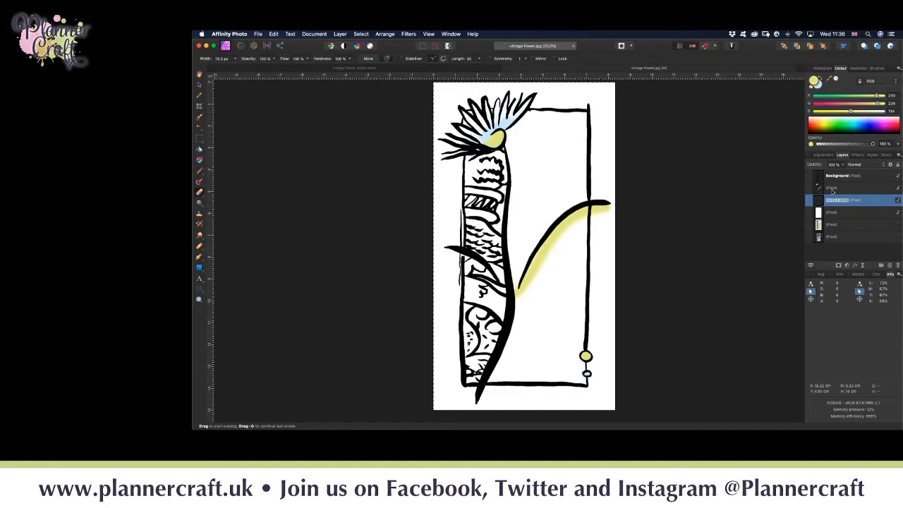
click(832, 189)
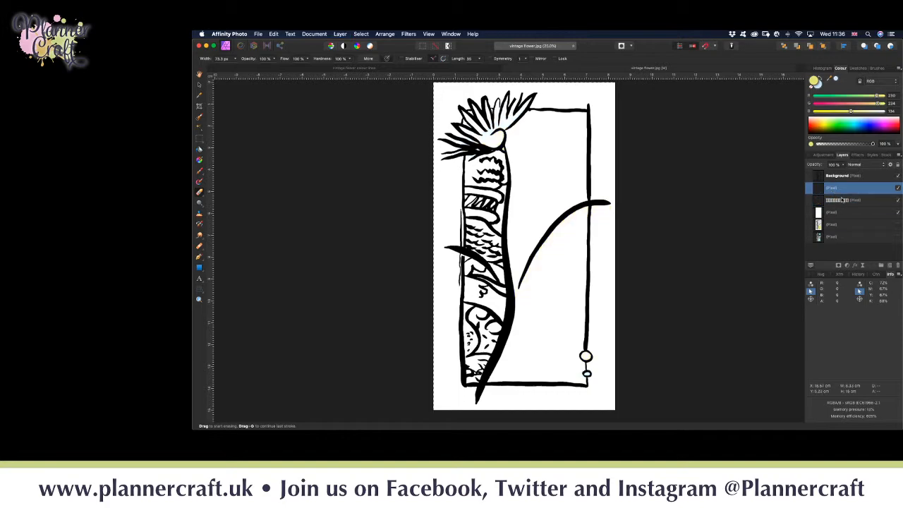
- Add an outer shadow to the Background line-art layer with radius about 25 px, offset about 19 px, 22% intensity and 44% opacity
click(842, 177)
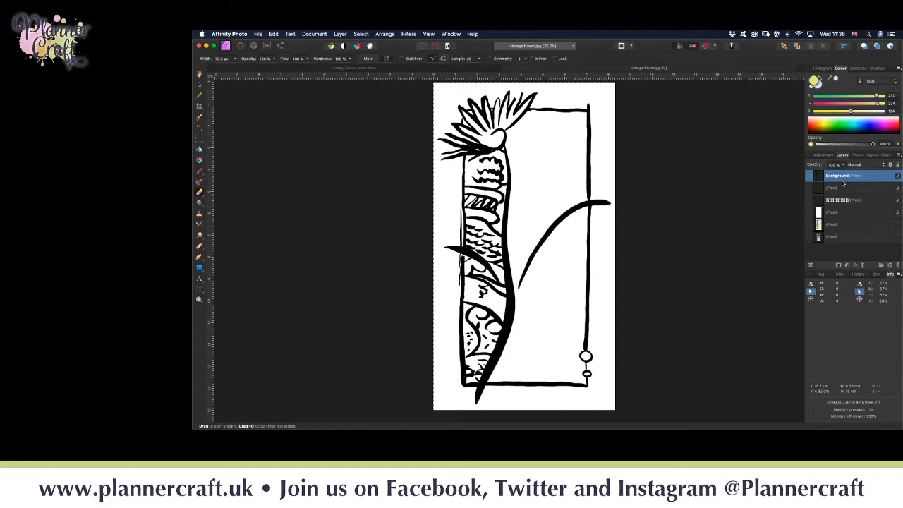
click(855, 268)
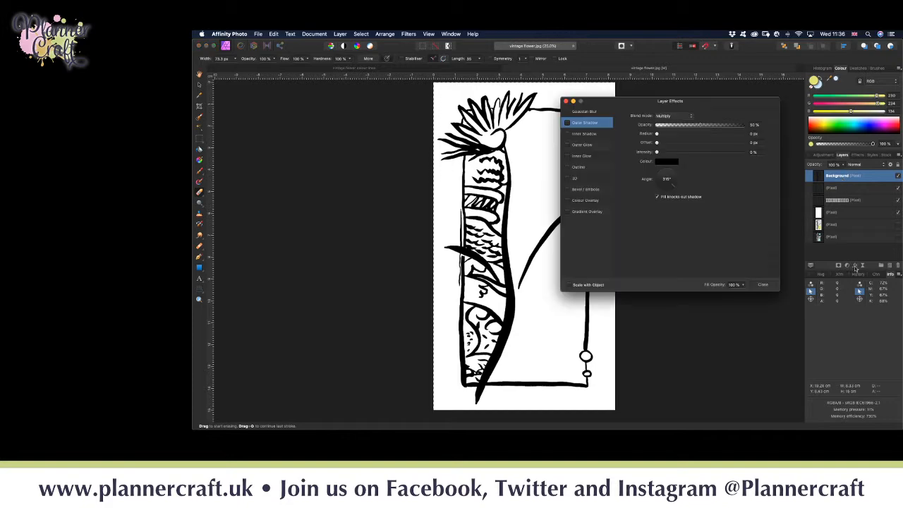
click(568, 124)
click(676, 135)
drag(678, 135, 757, 143)
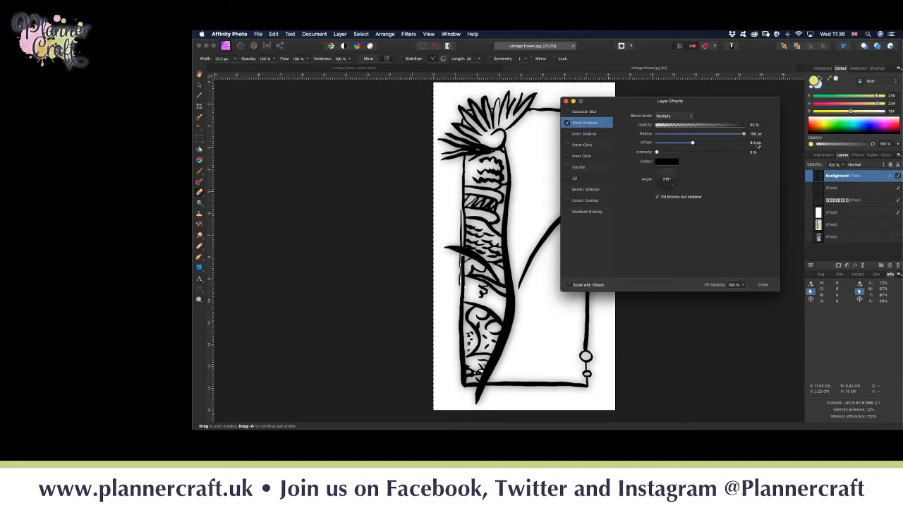
drag(757, 143, 710, 142)
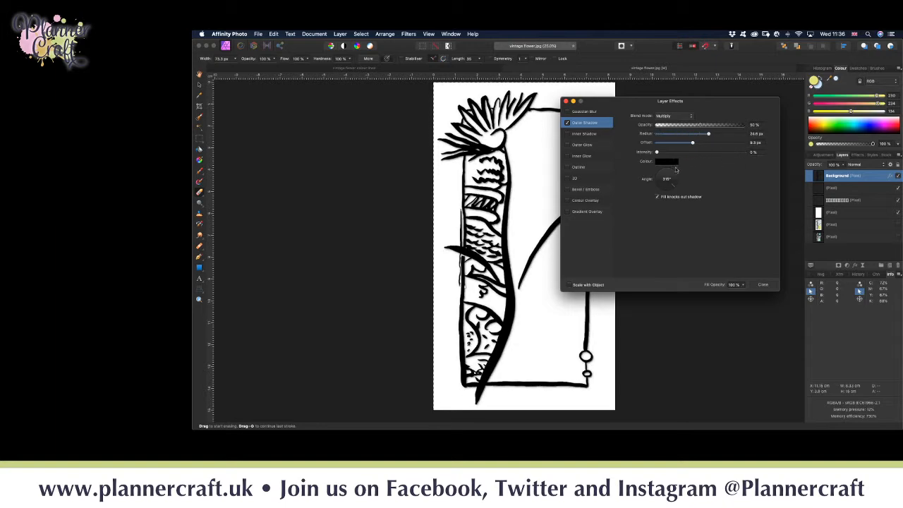
drag(692, 143, 702, 144)
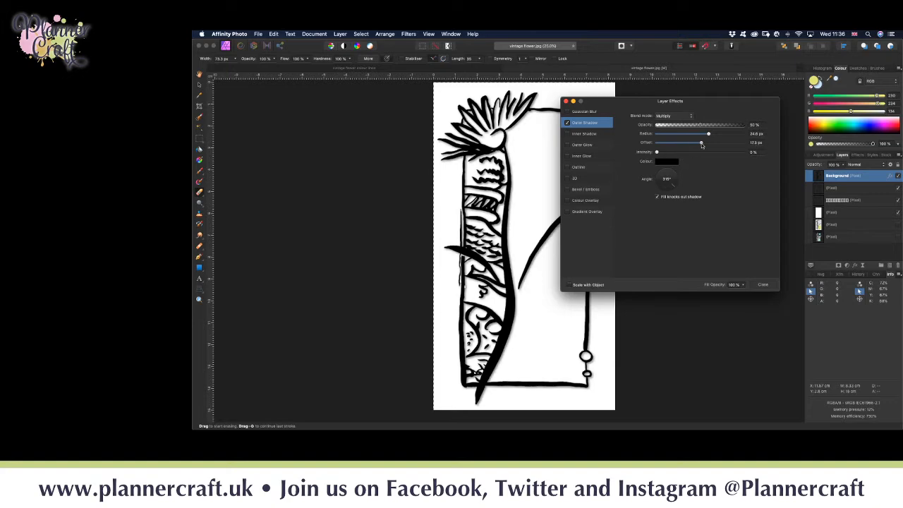
mouse_move(657, 152)
mouse_down()
mouse_move(750, 166)
mouse_move(681, 167)
mouse_move(750, 171)
mouse_move(672, 161)
mouse_up()
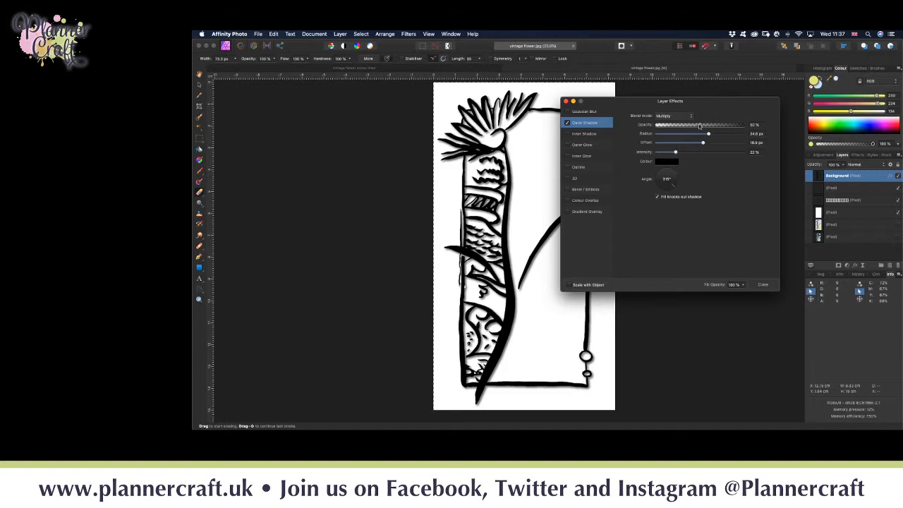
mouse_move(701, 126)
mouse_down()
mouse_move(763, 128)
mouse_move(671, 125)
mouse_move(695, 128)
mouse_up()
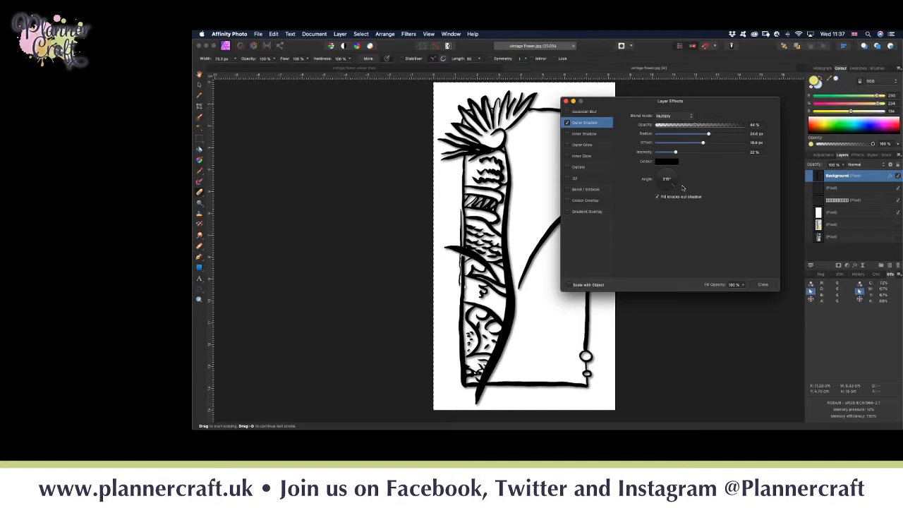
- Change the outer shadow's colour to pinkish red, set its angle to 135°, and close the layer effects
click(672, 162)
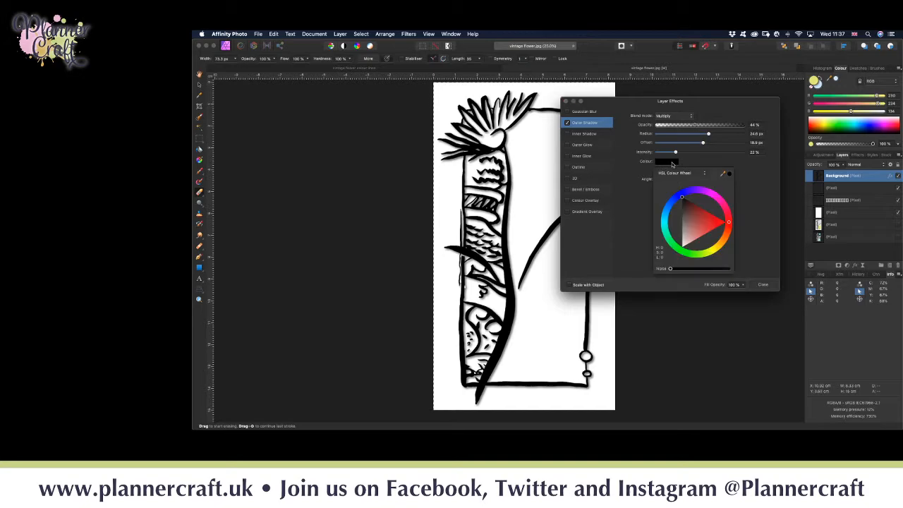
mouse_move(684, 195)
mouse_down()
mouse_move(705, 190)
mouse_move(728, 214)
mouse_up()
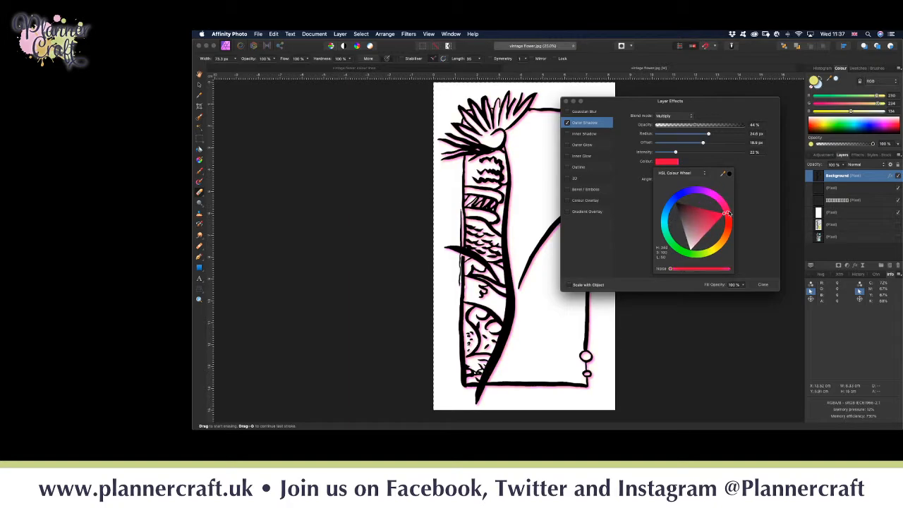
click(768, 234)
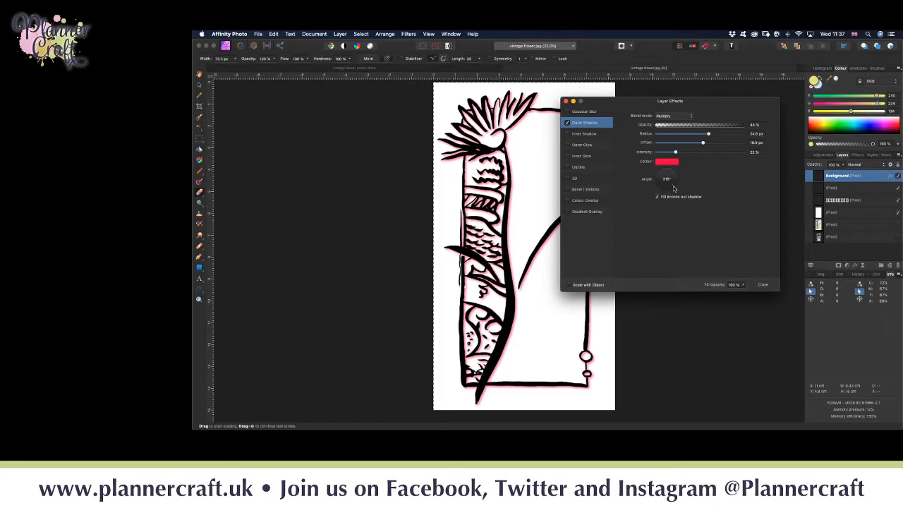
drag(676, 184, 652, 170)
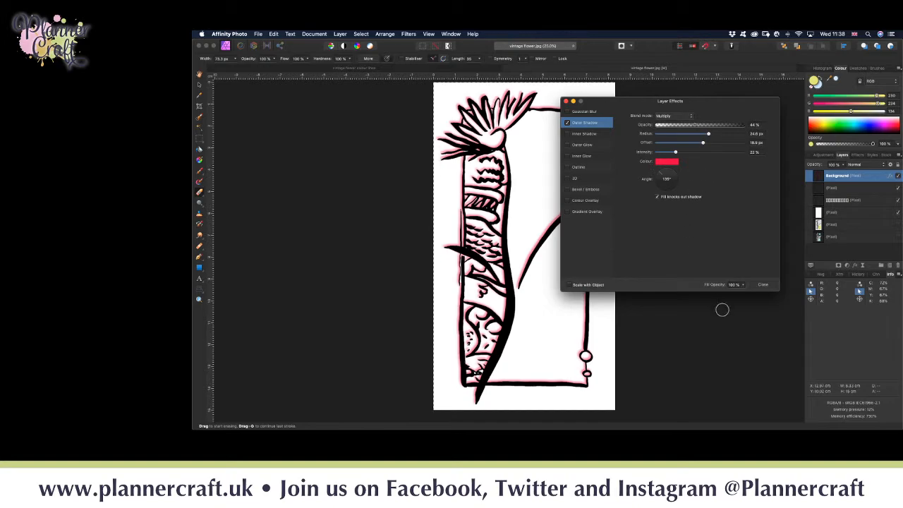
click(763, 284)
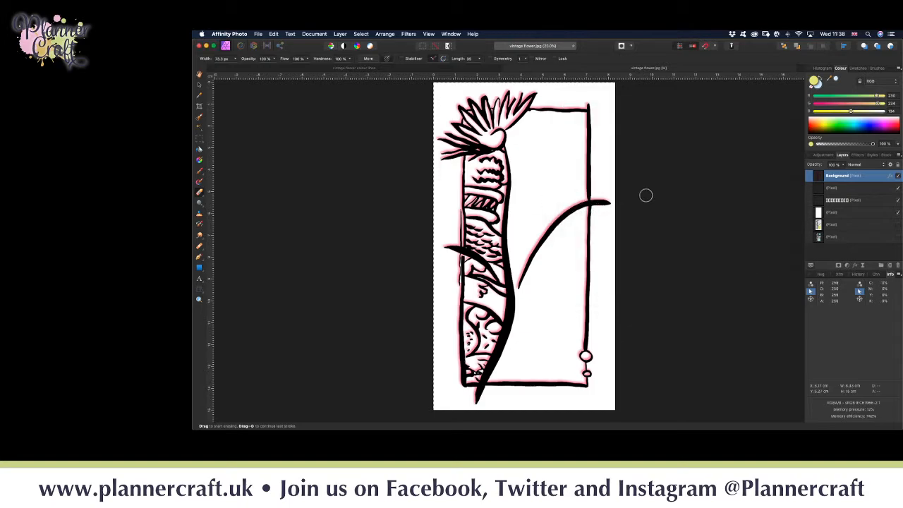
click(198, 84)
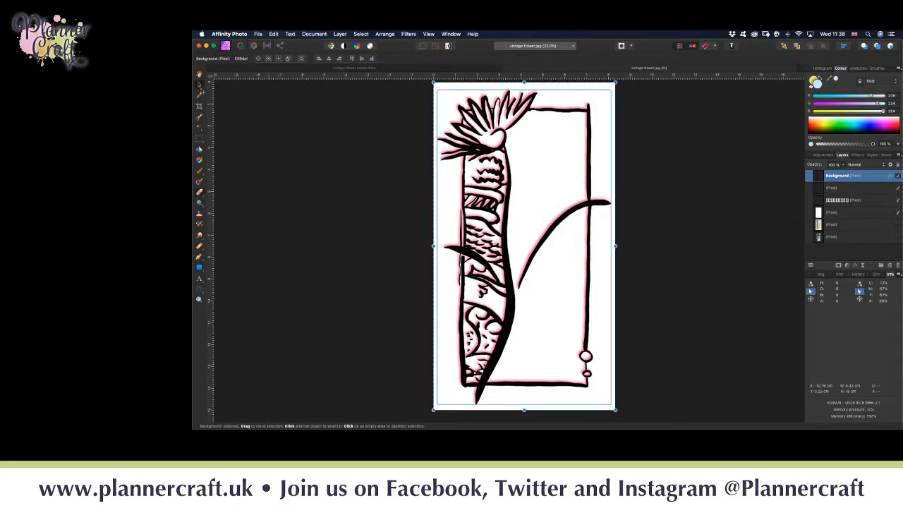
click(274, 120)
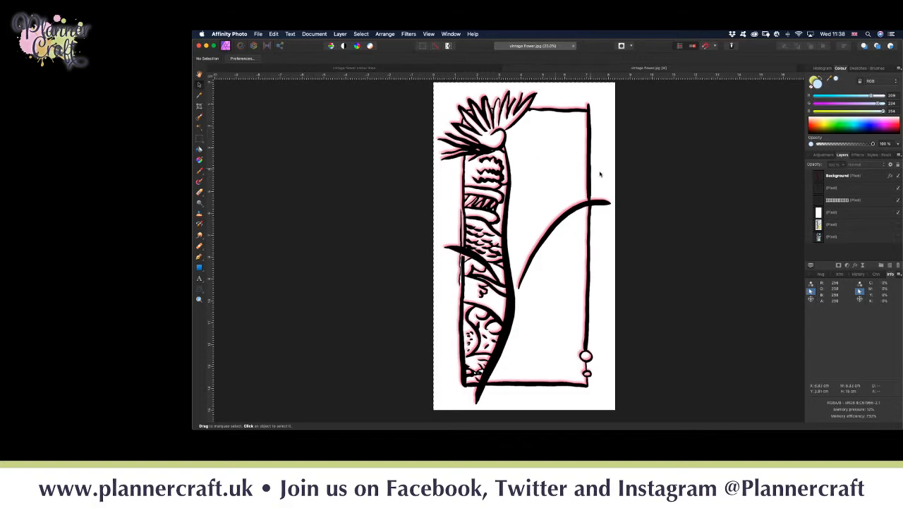
- Add a Pillow bevel/emboss to the line art with radius about 43 px, soften about 6 px and light azimuth about 119°
click(890, 177)
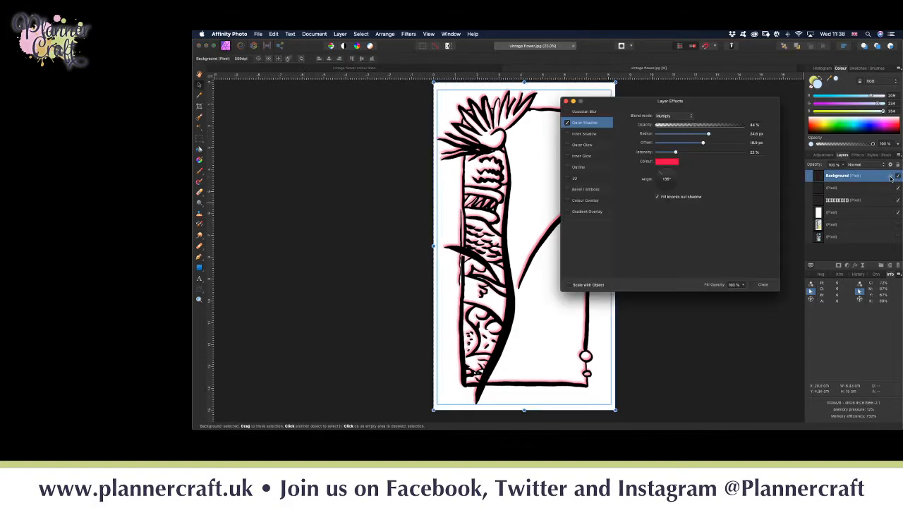
click(568, 190)
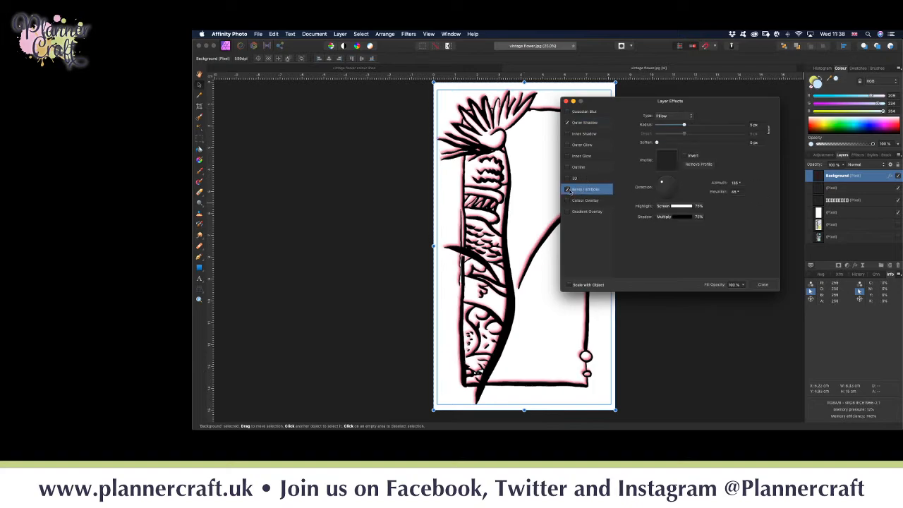
mouse_move(684, 125)
mouse_down()
mouse_move(736, 127)
mouse_move(726, 125)
mouse_up()
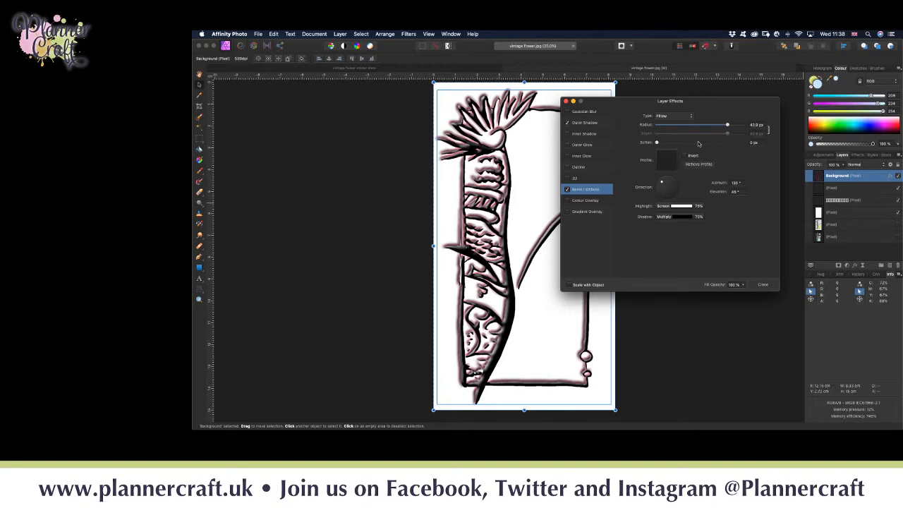
click(674, 143)
drag(673, 143, 703, 148)
click(719, 144)
drag(719, 144, 711, 145)
mouse_move(662, 183)
mouse_down()
mouse_move(675, 180)
mouse_move(680, 201)
mouse_move(644, 203)
mouse_move(660, 182)
mouse_move(676, 183)
mouse_move(657, 175)
mouse_move(672, 184)
mouse_move(660, 187)
mouse_move(680, 189)
mouse_move(664, 188)
mouse_move(690, 187)
mouse_move(663, 182)
mouse_up()
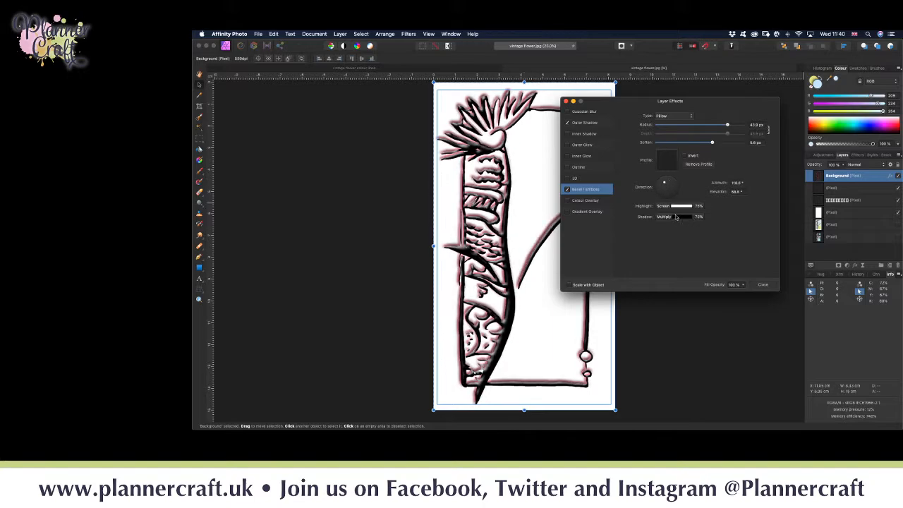
- Set the bevel's shadow colour to pure red and its highlight colour to light salmon red
click(677, 217)
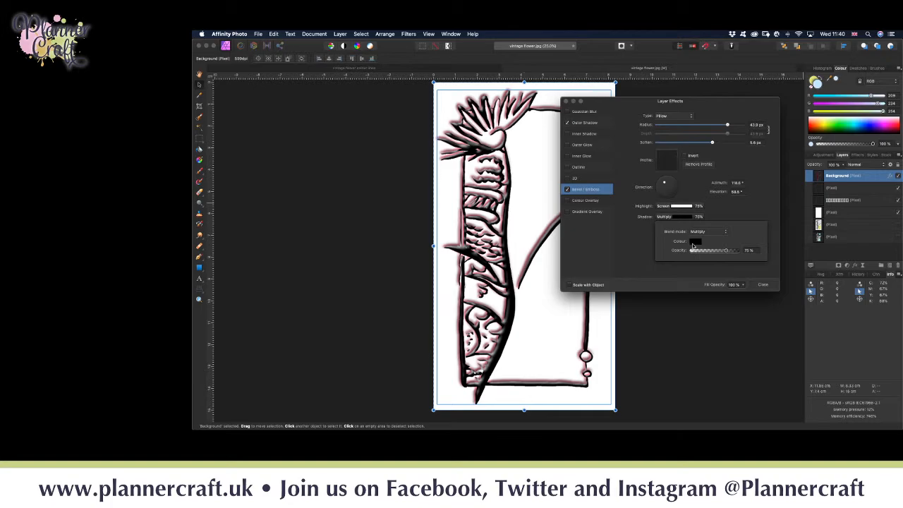
click(695, 243)
click(761, 304)
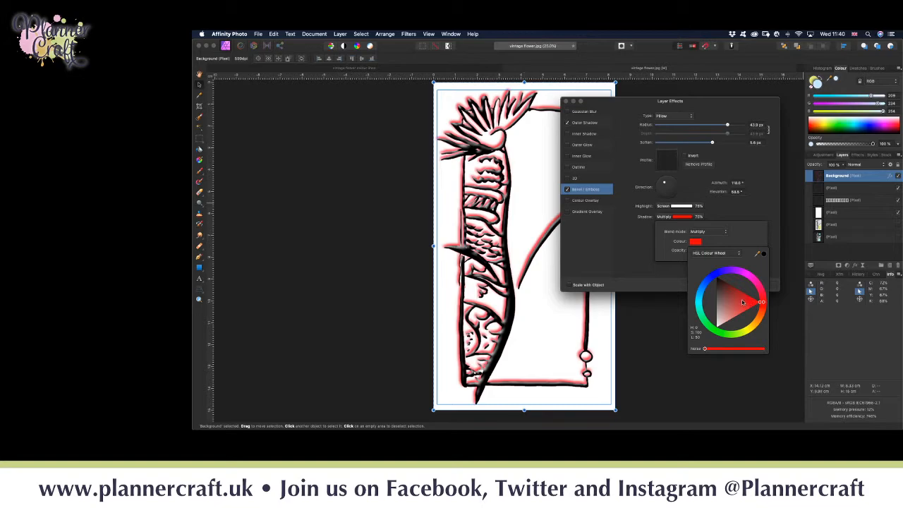
click(738, 214)
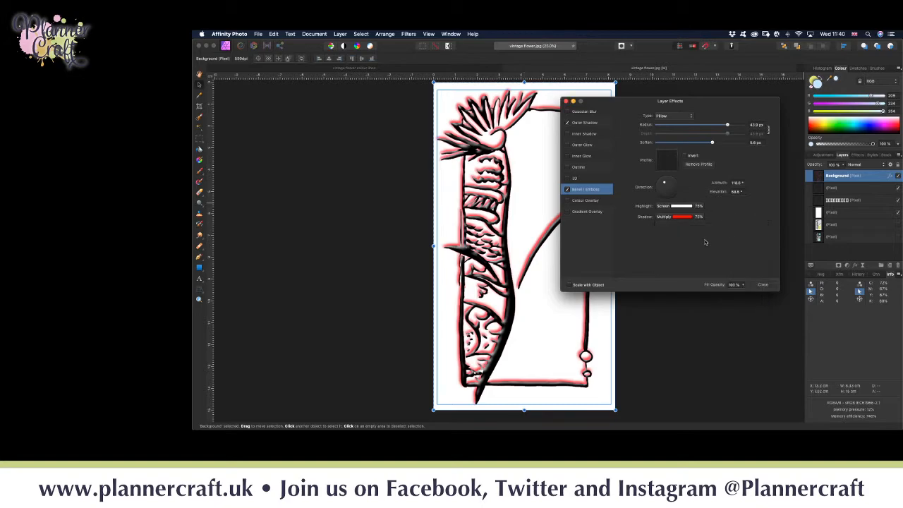
click(678, 206)
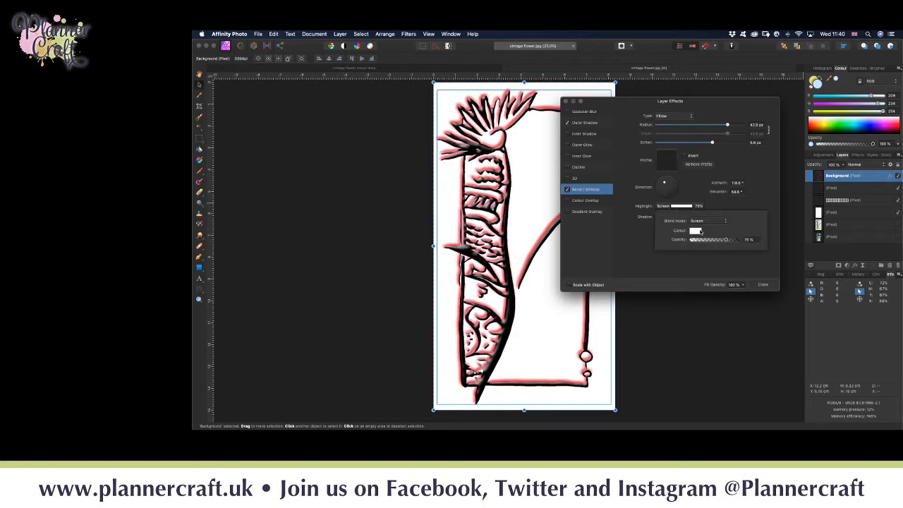
click(696, 231)
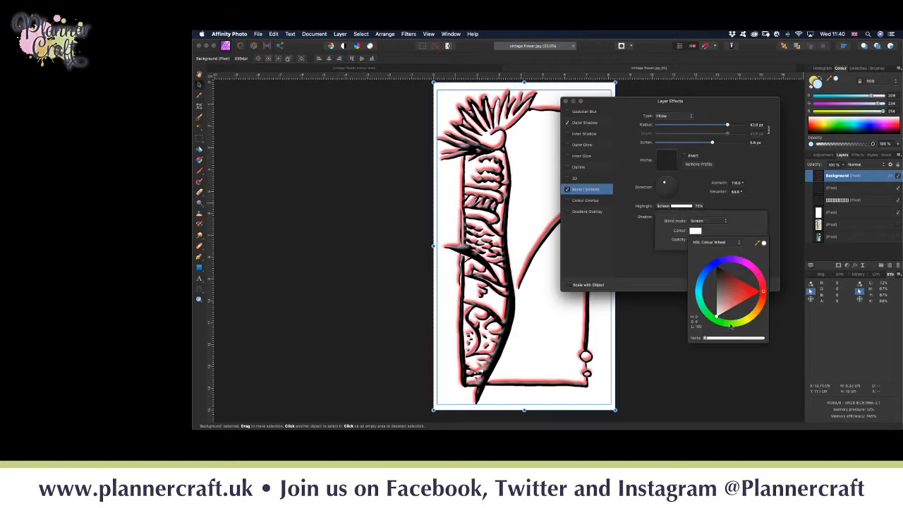
drag(717, 318, 734, 307)
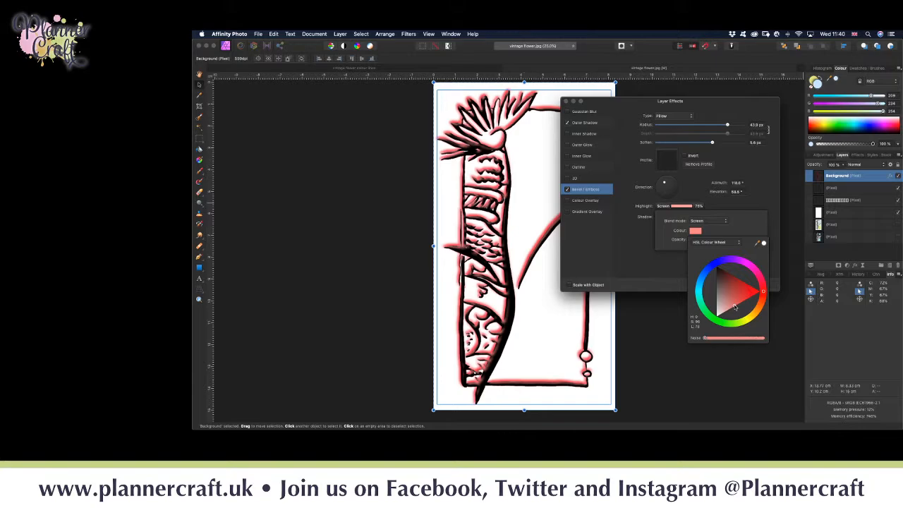
click(621, 247)
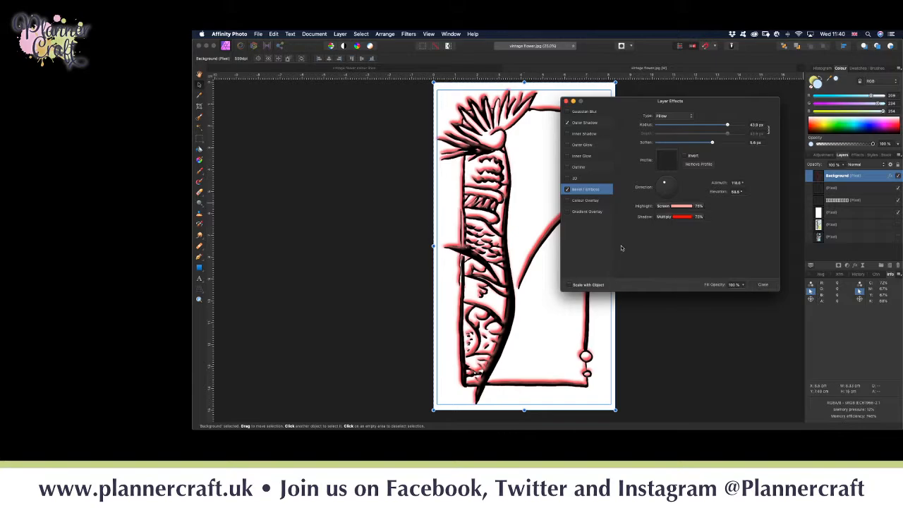
- Add a white inner glow with a 3 px radius to the line art and check the combined effects at 100% zoom
click(570, 156)
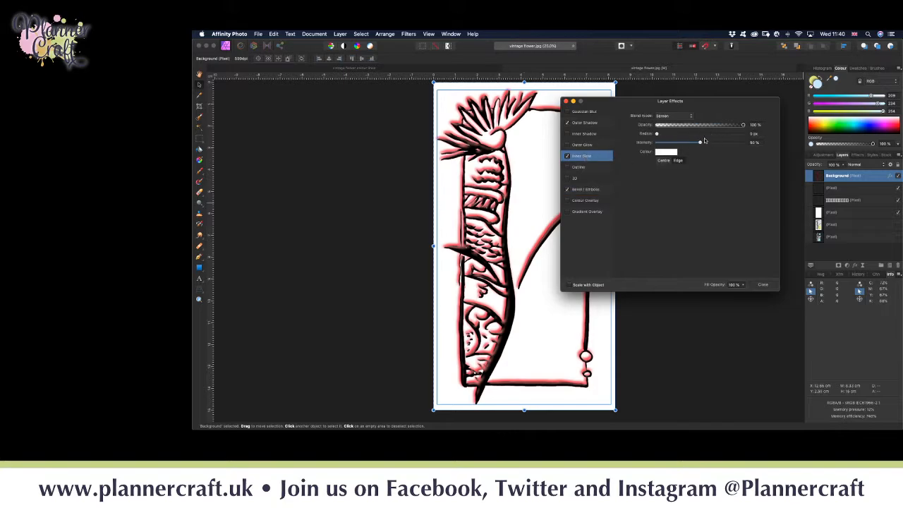
click(679, 134)
mouse_move(679, 135)
mouse_down()
mouse_move(702, 137)
mouse_move(680, 135)
mouse_up()
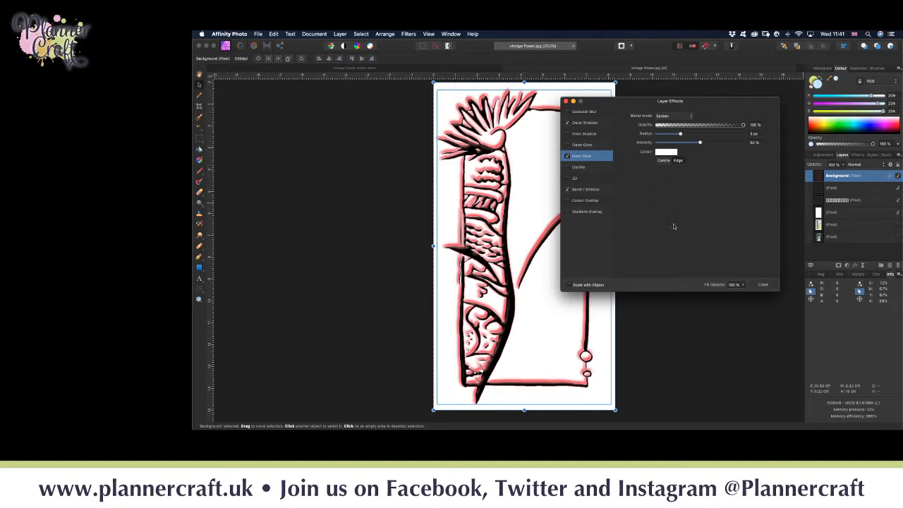
click(761, 285)
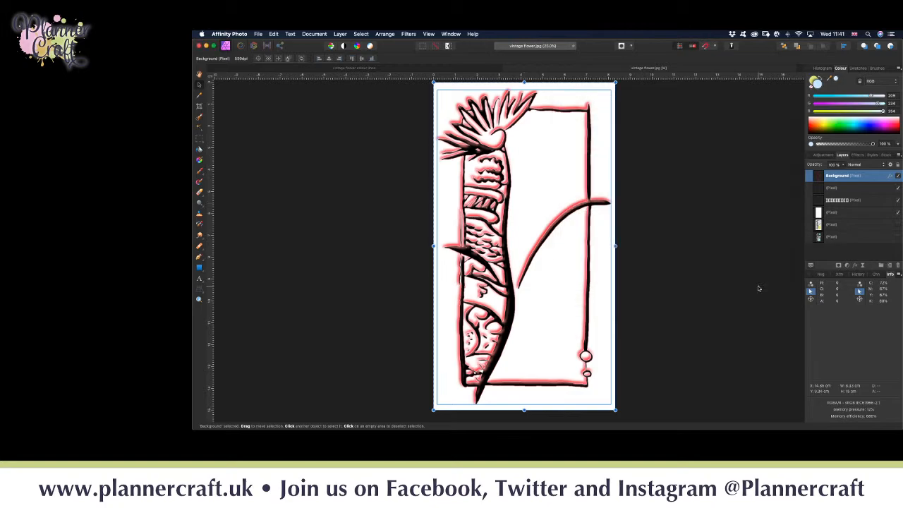
click(666, 334)
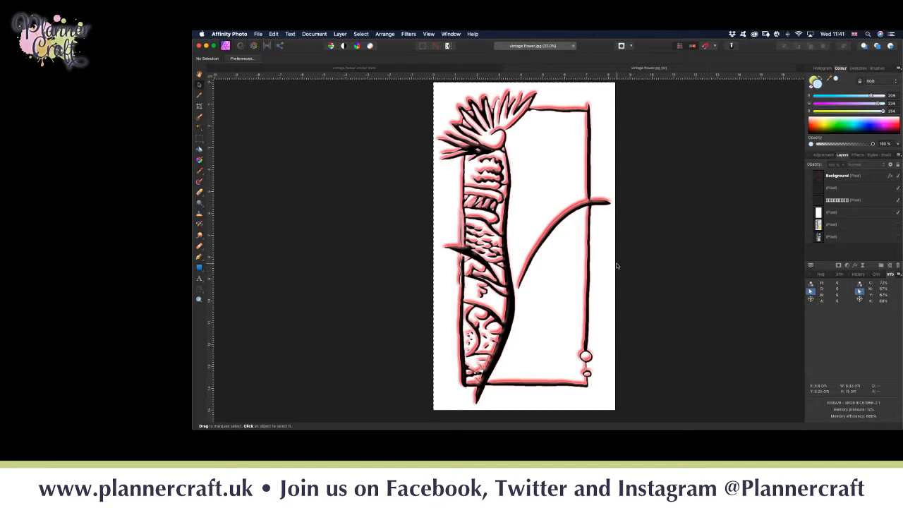
key(super+1)
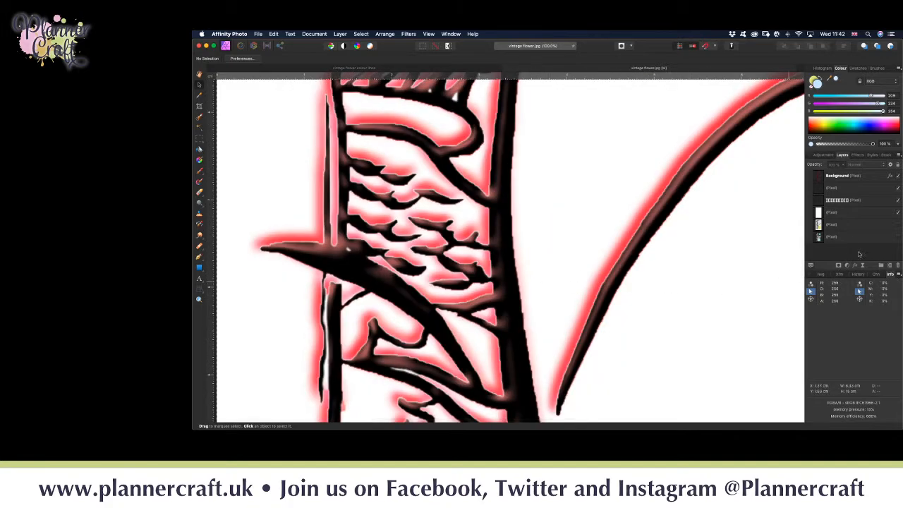
key(super+0)
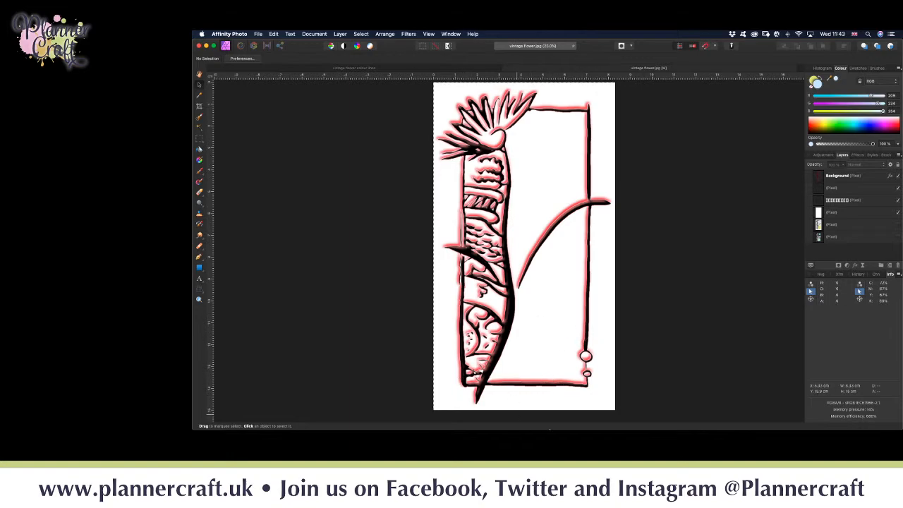
- Switch to Affinity Designer and bring up the love heart lettering drawing
mouse_move(548, 413)
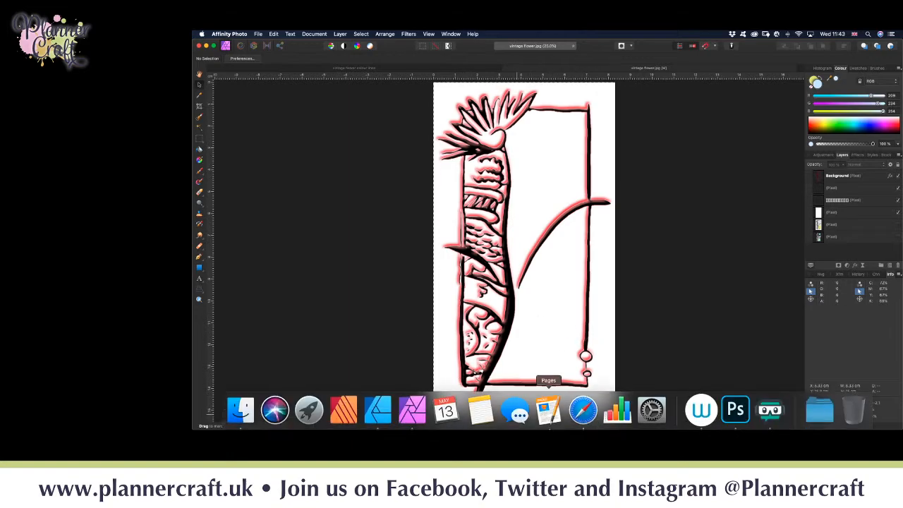
click(377, 411)
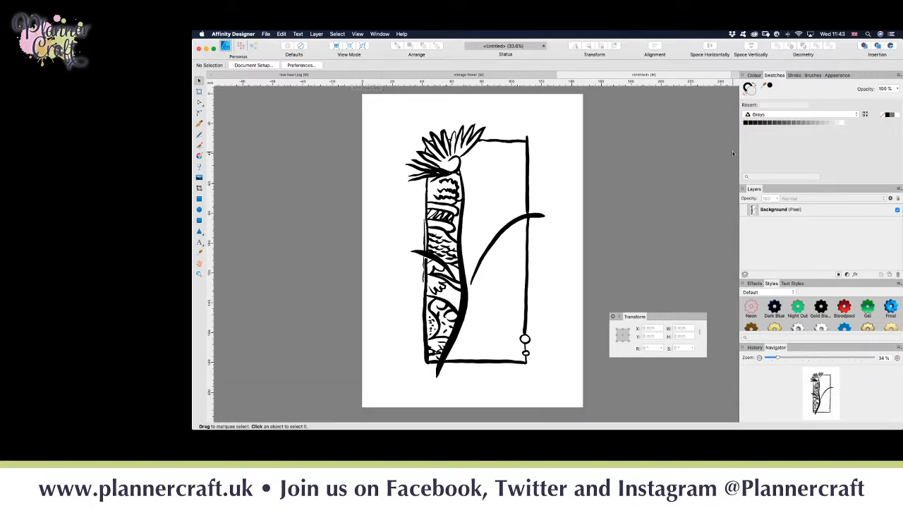
click(348, 76)
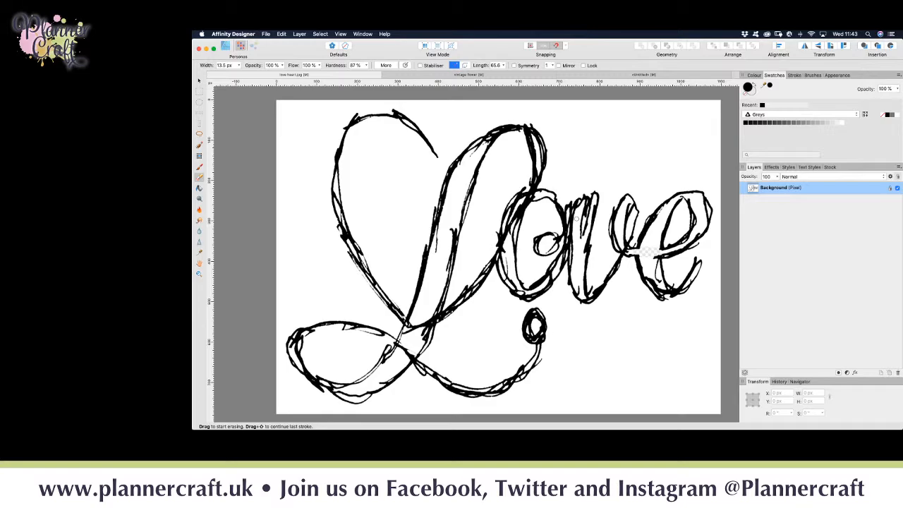
scroll(575, 219, up, 2)
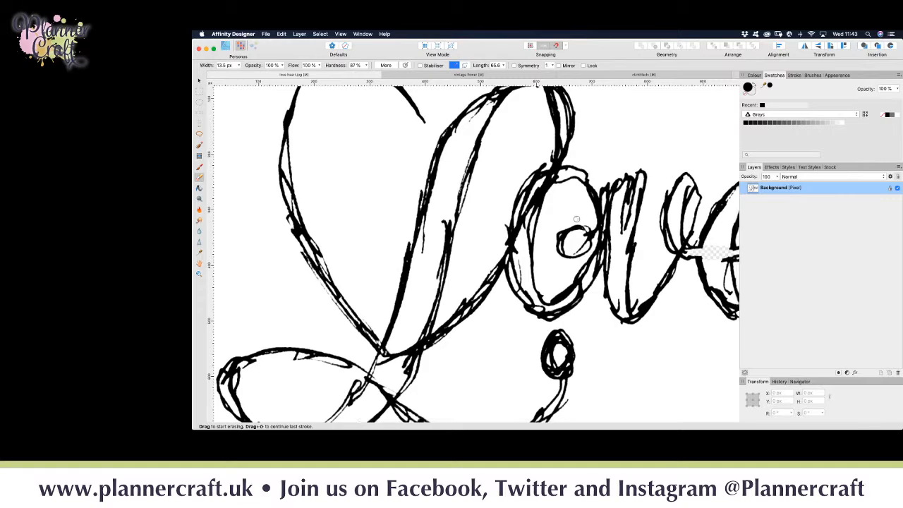
- Switch the love heart drawing from the Pixel Persona to the Designer Persona
key(super+plus)
click(576, 219)
drag(381, 248, 498, 354)
drag(436, 188, 446, 263)
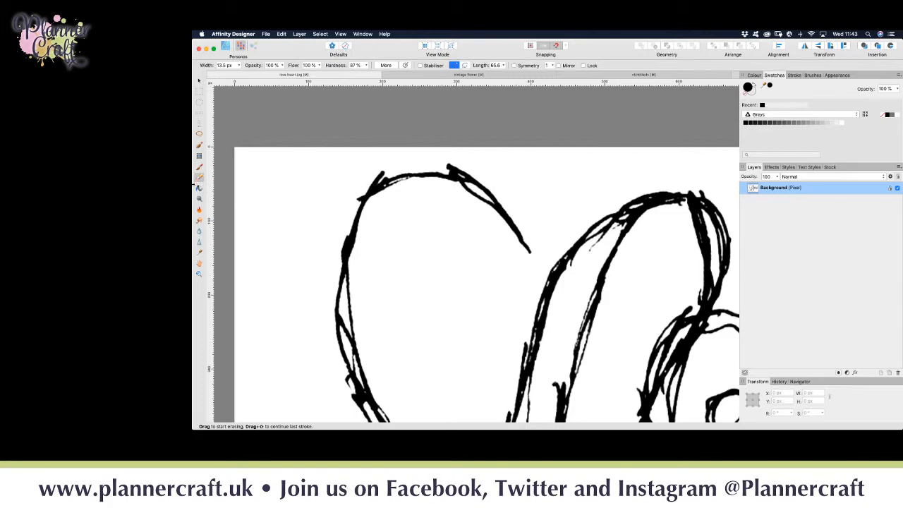
click(225, 46)
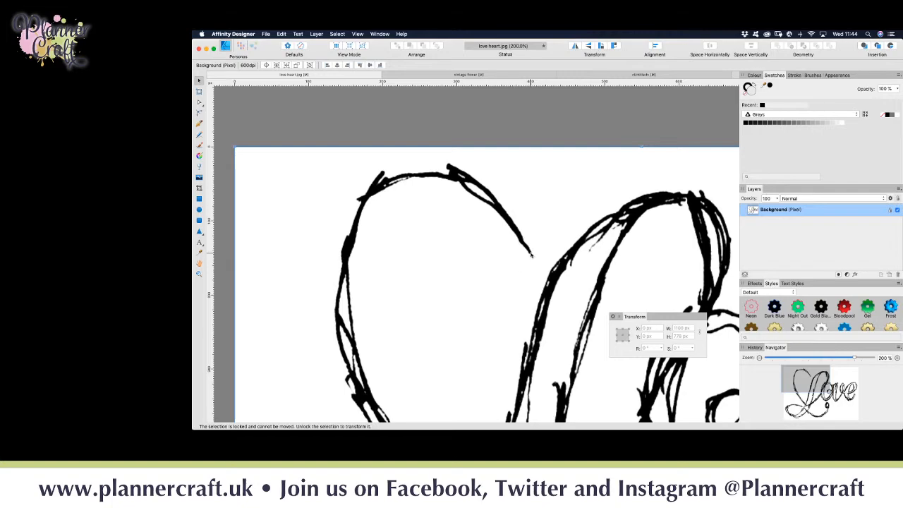
- Trace the upper-right curve of the heart's left lobe with the Vector Brush at a width of 5.1 px
click(201, 146)
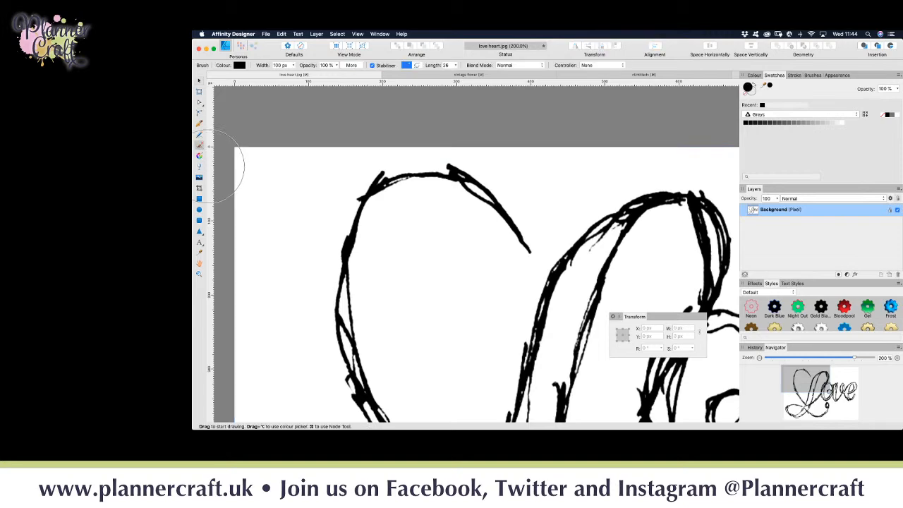
key(bracketleft)
key(bracketleft)
key(bracketleft)
key(bracketleft)
key(bracketleft)
key(bracketleft)
key(bracketleft)
key(bracketleft)
key(bracketleft)
key(bracketleft)
key(bracketleft)
key(bracketleft)
mouse_move(529, 252)
mouse_down()
mouse_move(487, 190)
mouse_move(462, 168)
mouse_move(439, 162)
mouse_up()
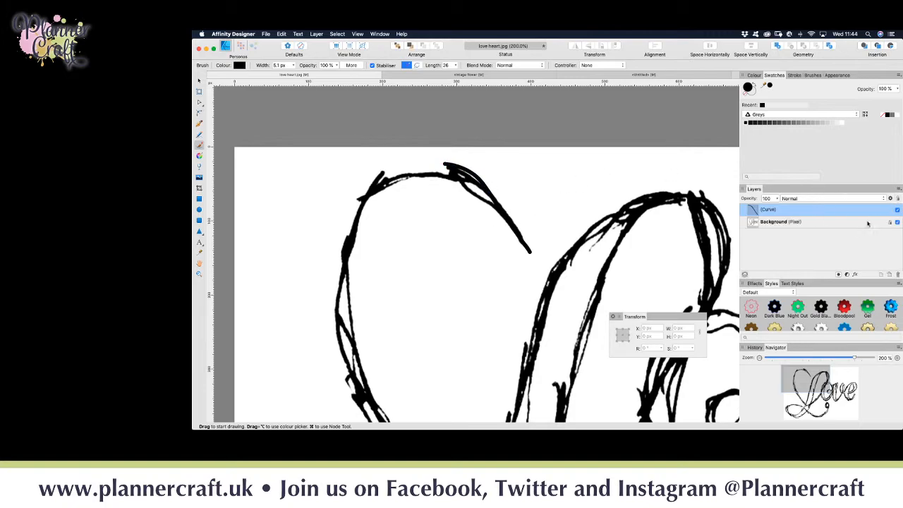
- Lower the Background layer's opacity to about 30% and reselect the traced curve above it
click(771, 223)
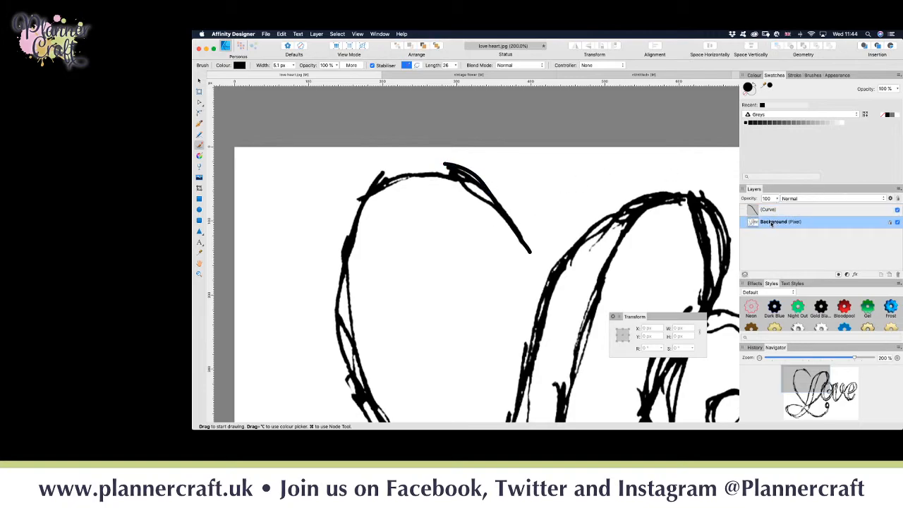
click(777, 199)
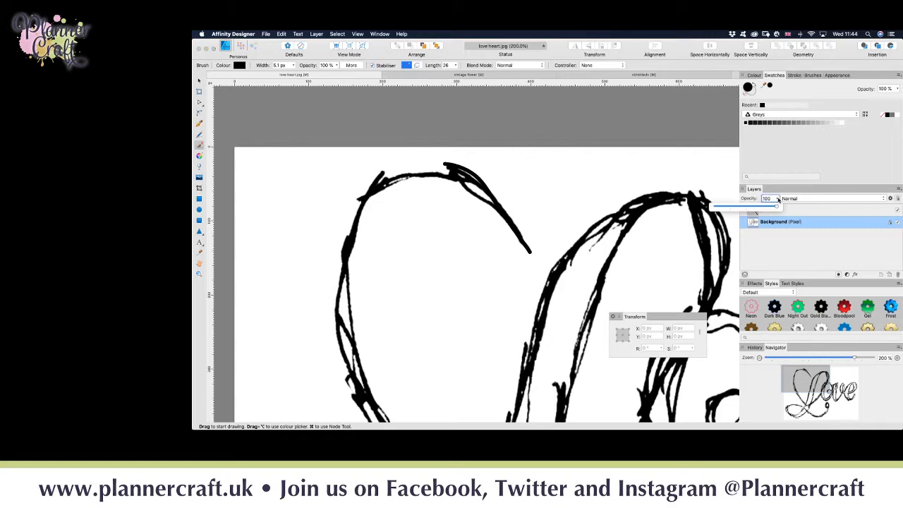
drag(757, 208, 734, 207)
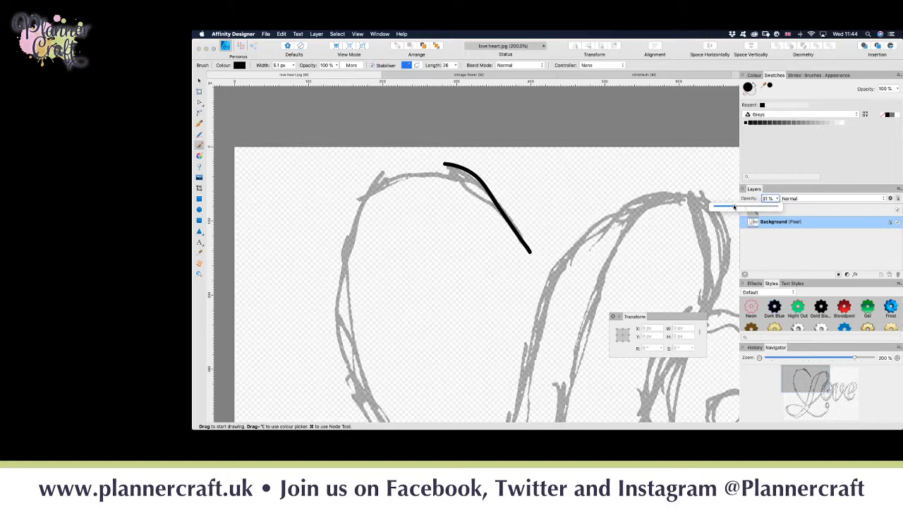
click(815, 213)
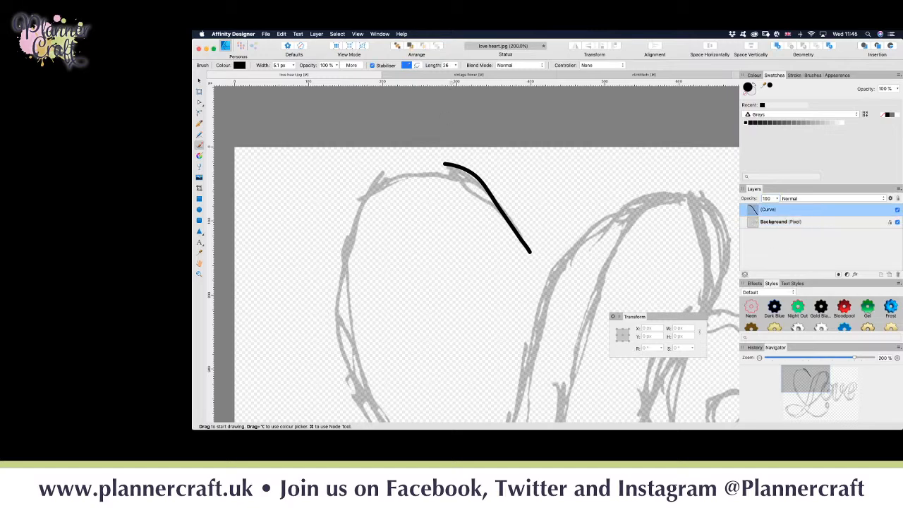
- Set the brush controller to Pressure and trace the top of the heart's left lobe with overlapping strokes
click(586, 65)
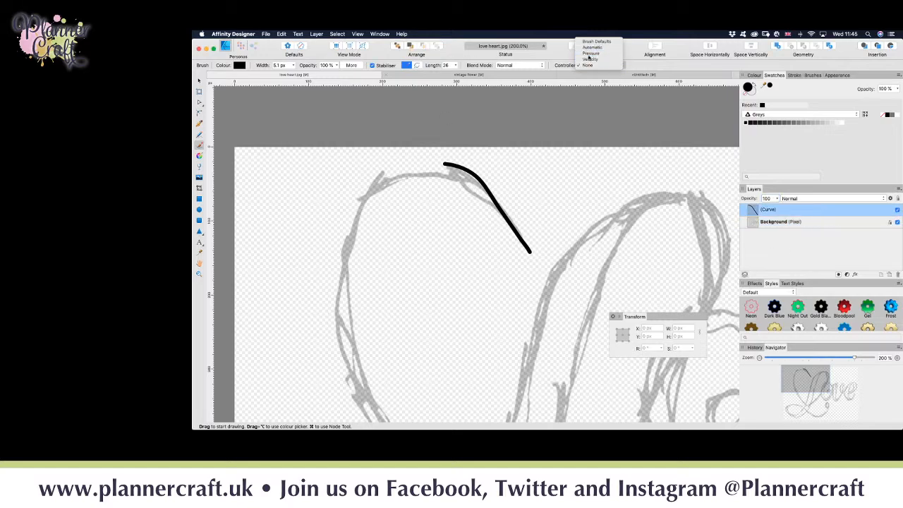
click(591, 57)
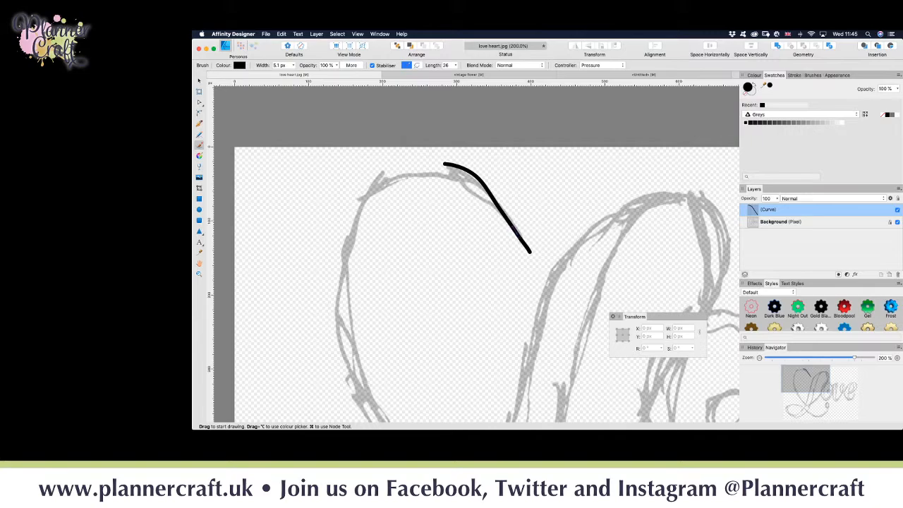
drag(508, 223, 449, 171)
mouse_move(488, 195)
mouse_down()
mouse_move(463, 175)
mouse_move(410, 174)
mouse_move(387, 176)
mouse_move(361, 202)
mouse_up()
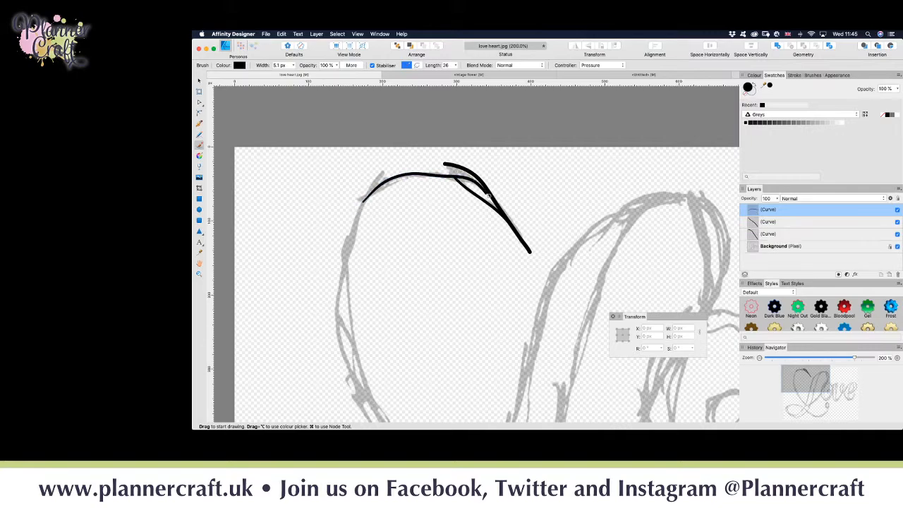
mouse_move(485, 192)
mouse_down()
mouse_move(467, 174)
mouse_move(437, 168)
mouse_up()
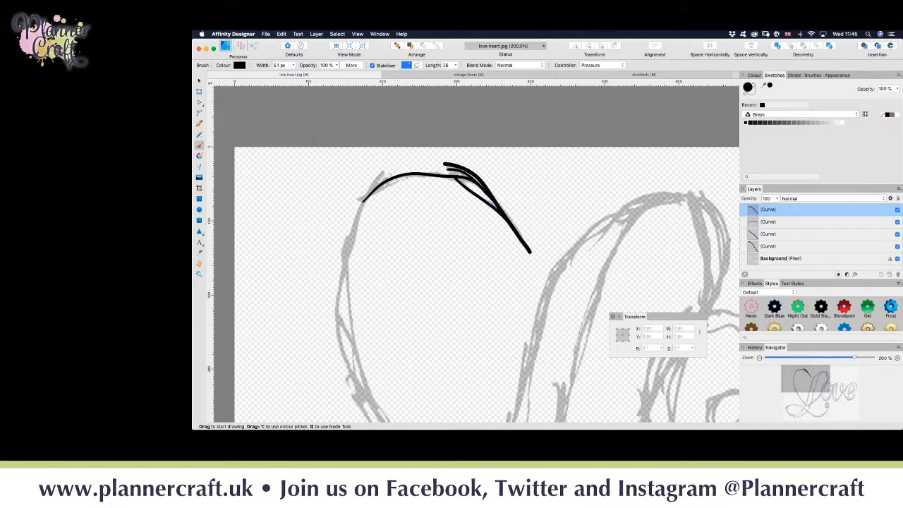
- Trace the heart's left side downwards with several overlapping strokes that follow the faded sketch lines
mouse_move(358, 200)
mouse_down()
mouse_move(442, 169)
mouse_move(381, 174)
mouse_move(344, 253)
mouse_move(336, 320)
mouse_move(368, 393)
mouse_up()
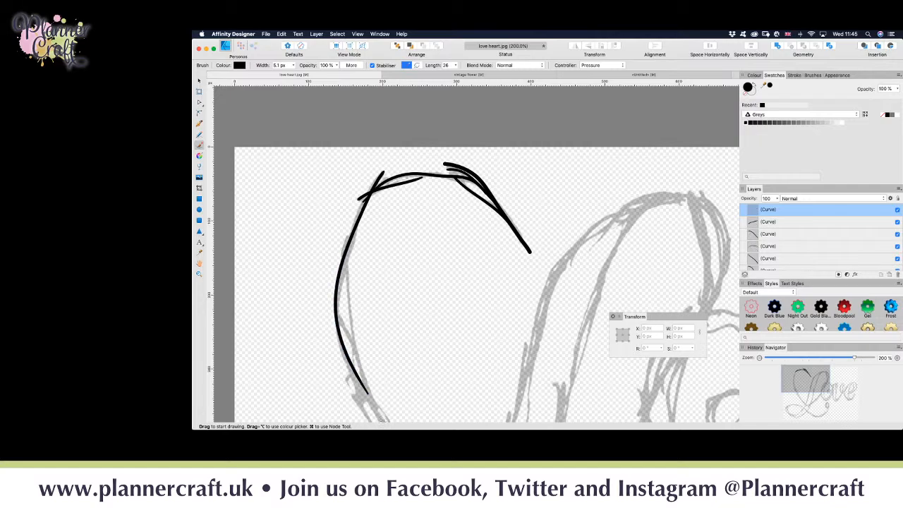
mouse_move(347, 236)
mouse_down()
mouse_move(345, 302)
mouse_move(376, 413)
mouse_up()
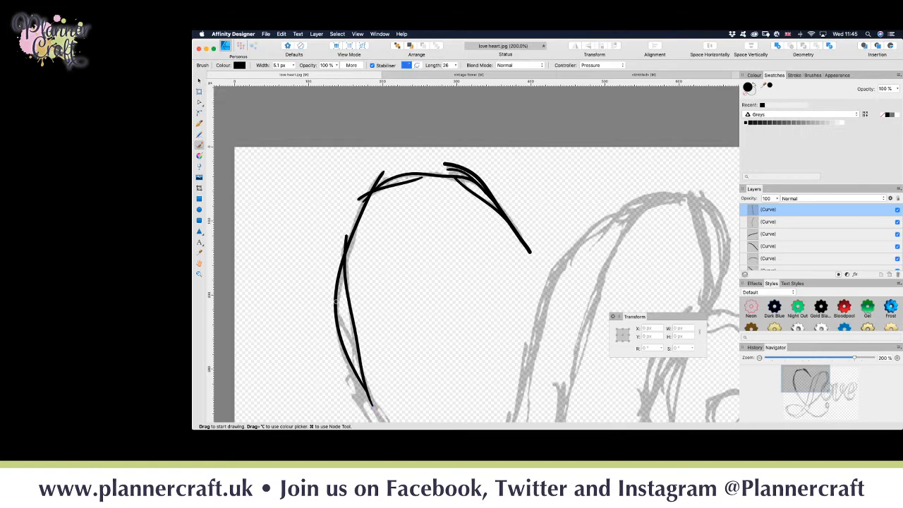
mouse_move(341, 262)
mouse_down()
mouse_move(339, 318)
mouse_move(367, 380)
mouse_move(371, 411)
mouse_up()
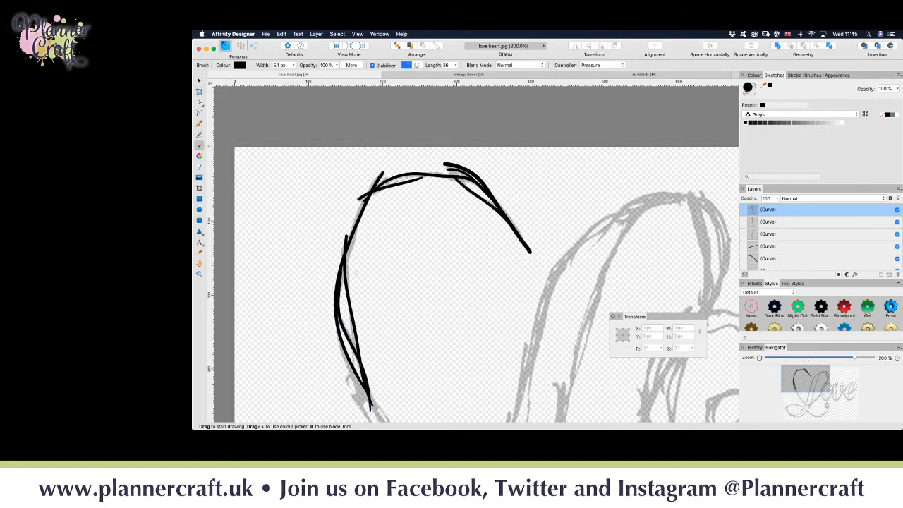
scroll(413, 356, down, 5)
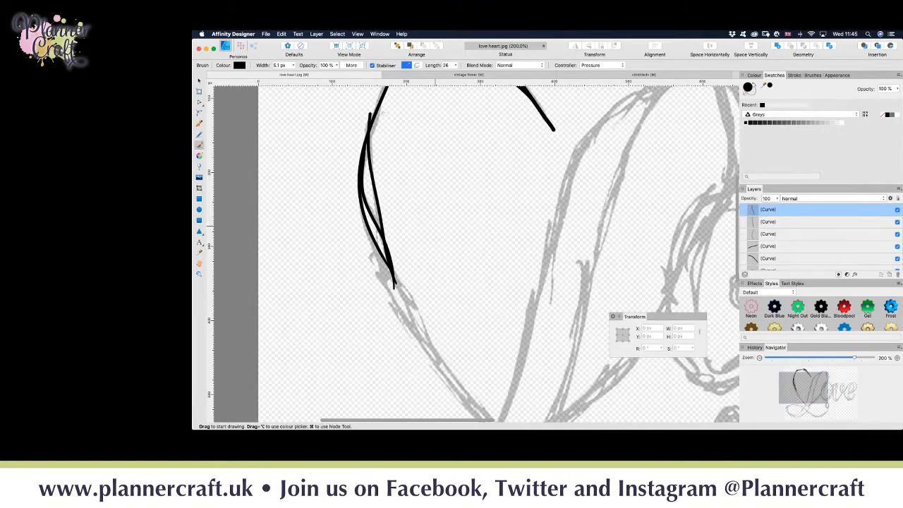
drag(381, 103, 355, 187)
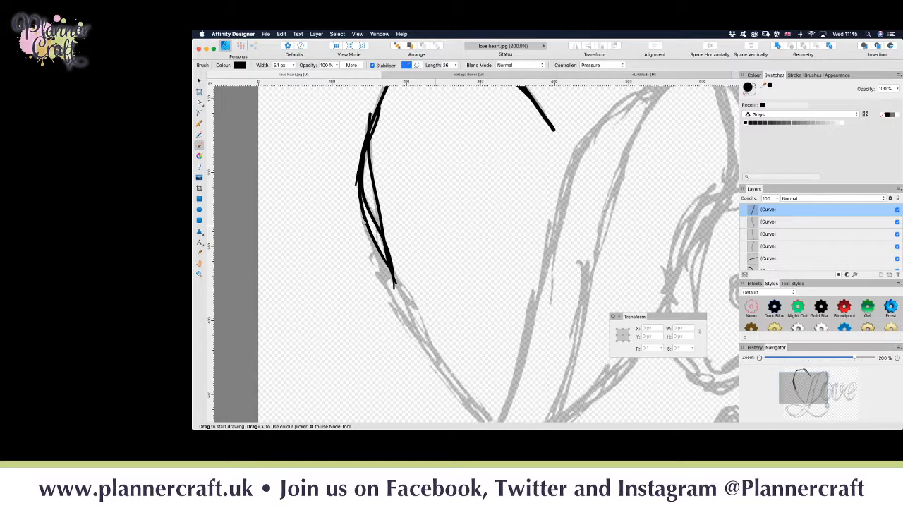
mouse_move(366, 226)
mouse_down()
mouse_move(385, 286)
mouse_move(438, 355)
mouse_up()
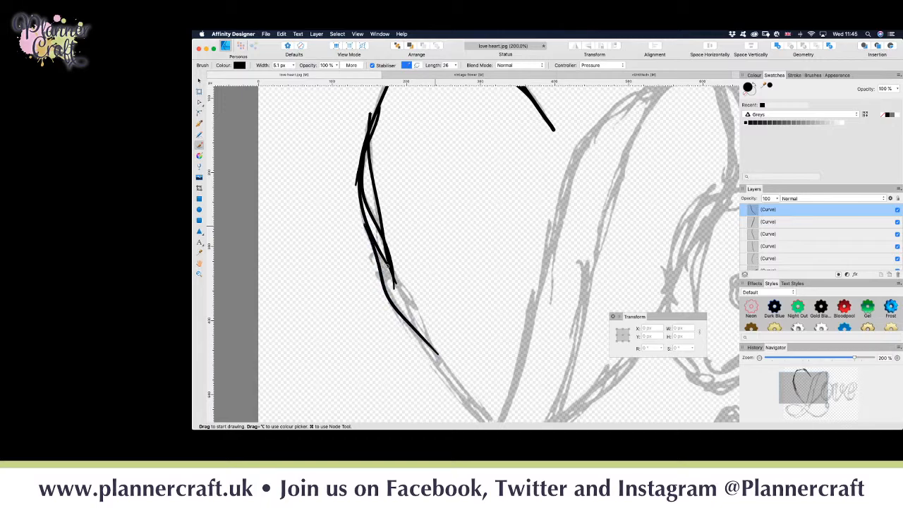
mouse_move(383, 267)
mouse_down()
mouse_move(393, 303)
mouse_move(442, 362)
mouse_move(383, 261)
mouse_move(423, 319)
mouse_move(412, 330)
mouse_move(463, 398)
mouse_up()
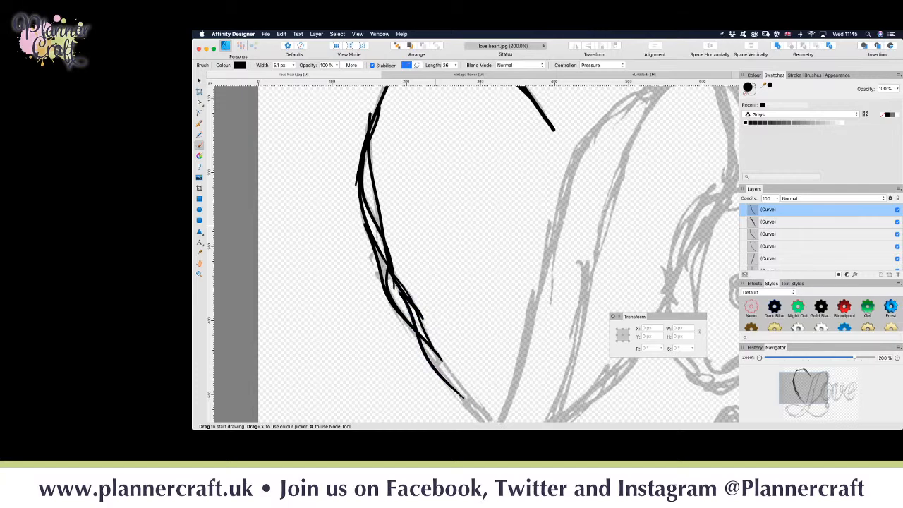
- Trace the heart's lower-left edge to its bottom point, widening the brush to 7.8 px for the final thickening stroke
scroll(432, 282, down, 5)
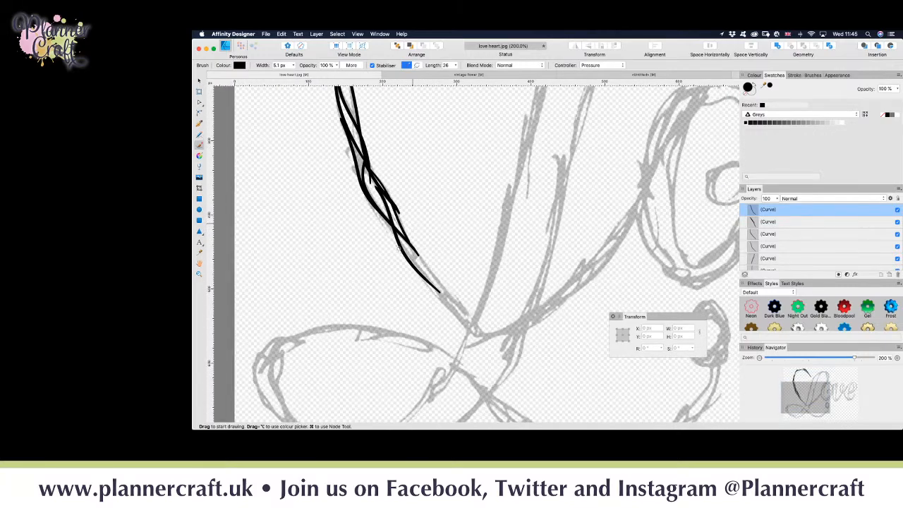
drag(399, 245, 484, 337)
drag(422, 259, 488, 337)
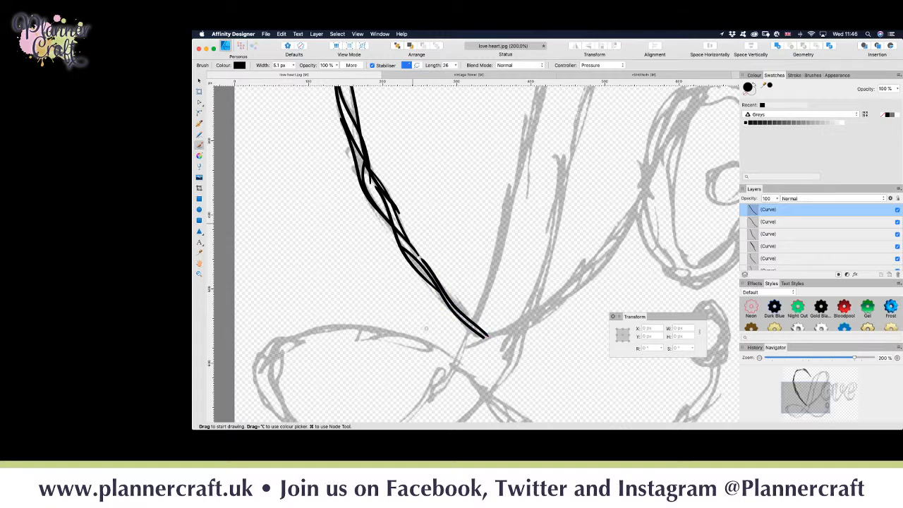
key(space)
drag(472, 180, 406, 235)
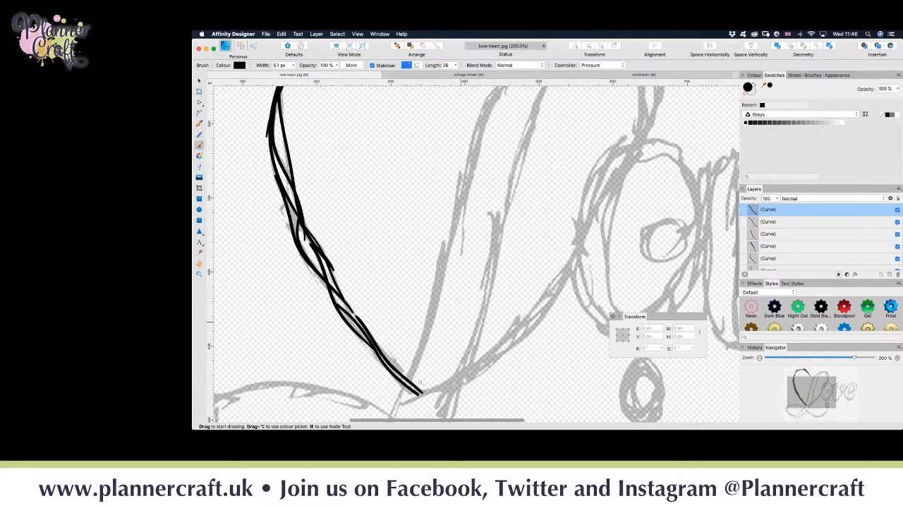
key(bracketright)
key(bracketright)
key(bracketright)
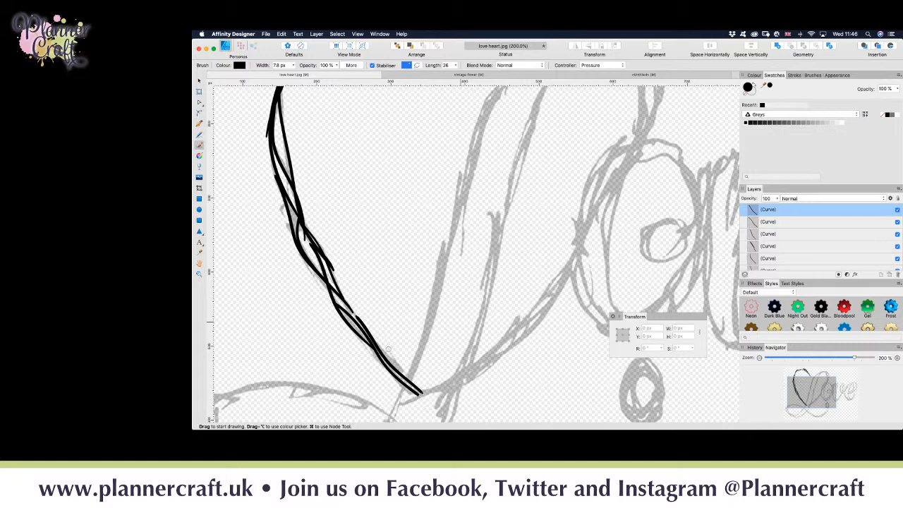
drag(377, 345, 418, 386)
- Trace the left line of the L's stem upwards from the heart's bottom point with overlapping strokes
drag(443, 245, 410, 379)
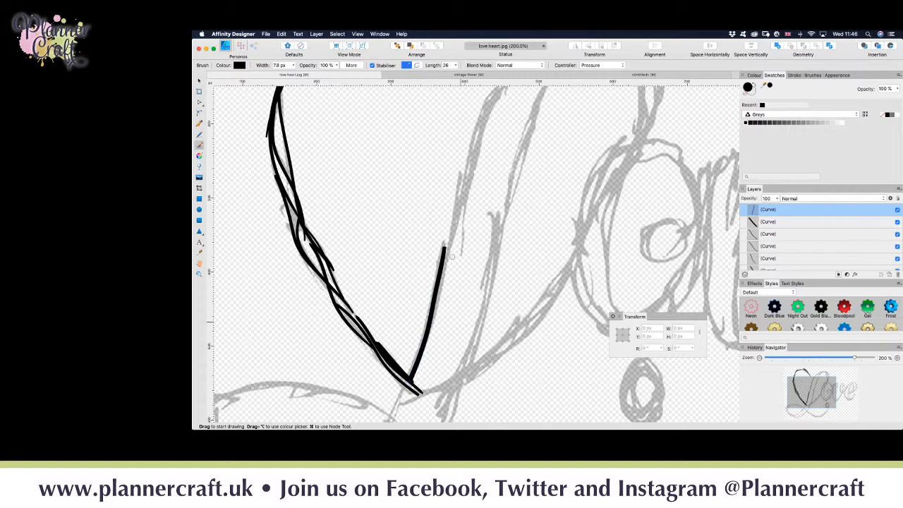
mouse_move(460, 175)
mouse_down()
mouse_move(424, 338)
mouse_move(399, 393)
mouse_up()
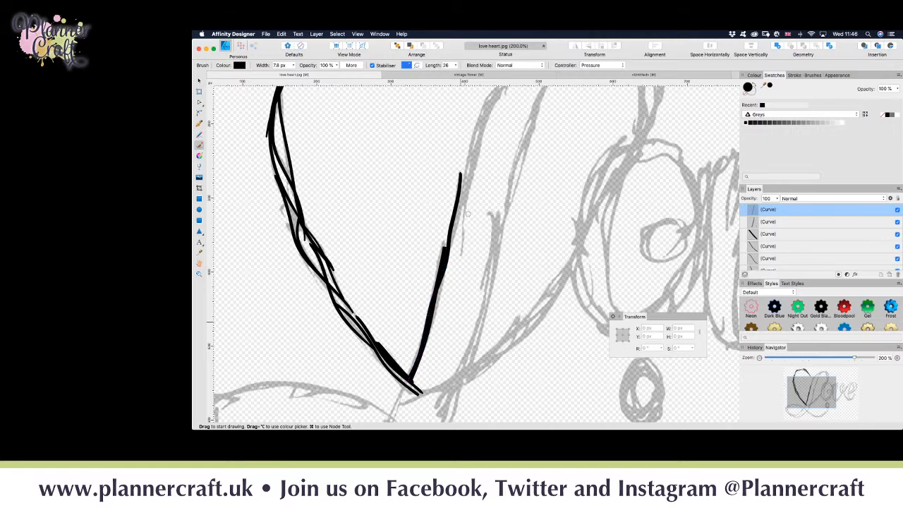
mouse_move(500, 94)
mouse_down()
mouse_move(469, 164)
mouse_move(462, 275)
mouse_up()
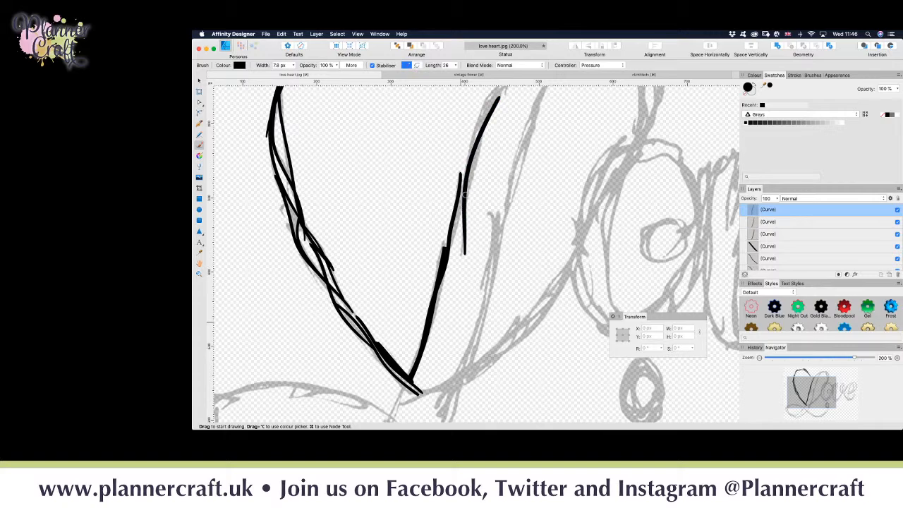
mouse_move(484, 133)
mouse_down()
mouse_move(444, 243)
mouse_move(436, 305)
mouse_up()
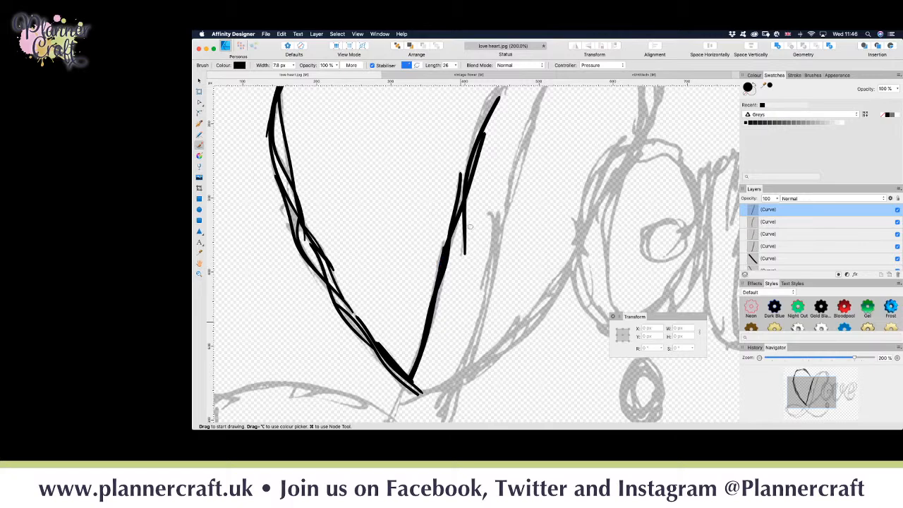
- Trace the right line of the L's stem with two strokes, undoing and redrawing the second one
drag(490, 213, 467, 367)
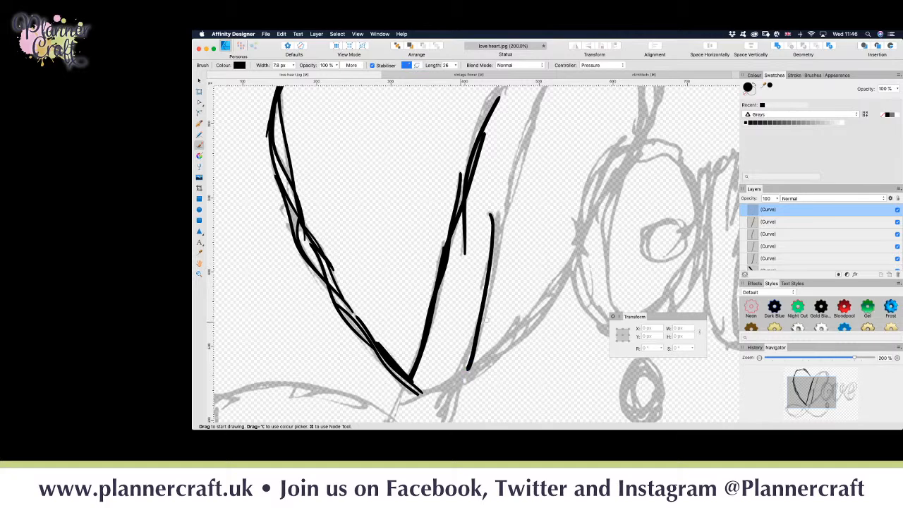
mouse_move(498, 212)
mouse_down()
mouse_move(497, 260)
mouse_move(469, 369)
mouse_up()
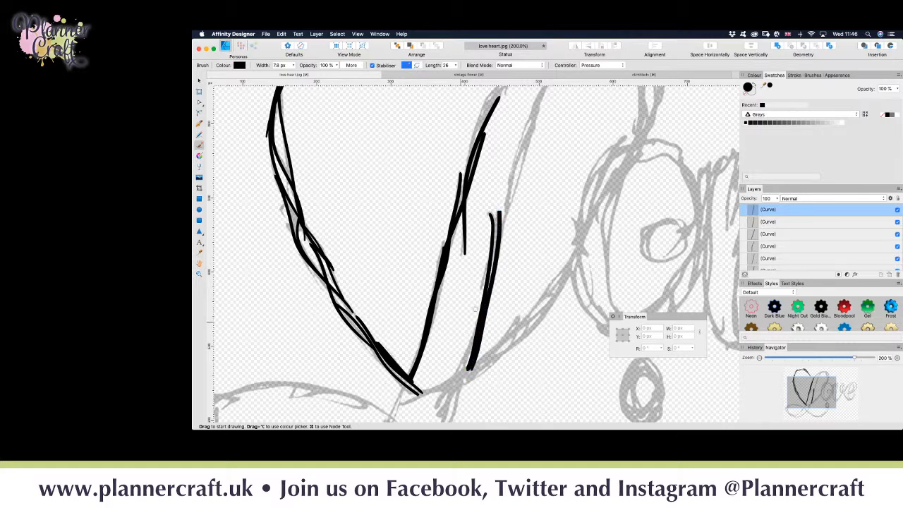
key(super+z)
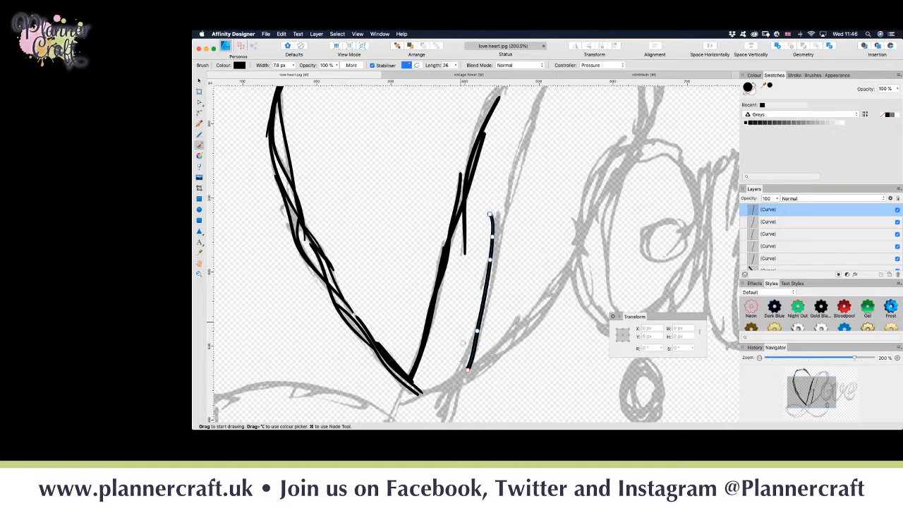
drag(498, 203, 474, 354)
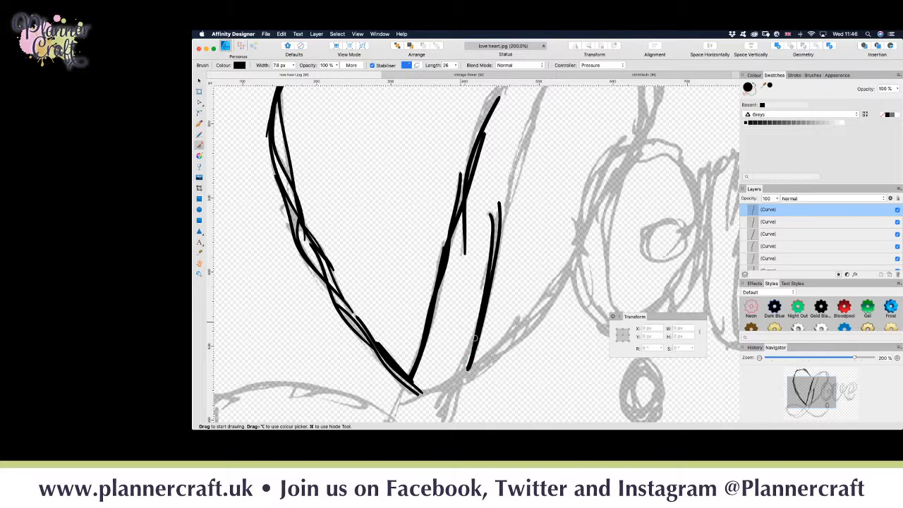
- Trace the heart's lower-right edge from its bottom point up to the letter o with overlapping strokes
mouse_move(477, 323)
mouse_down()
mouse_move(436, 422)
mouse_move(405, 402)
mouse_move(493, 361)
mouse_move(546, 286)
mouse_up()
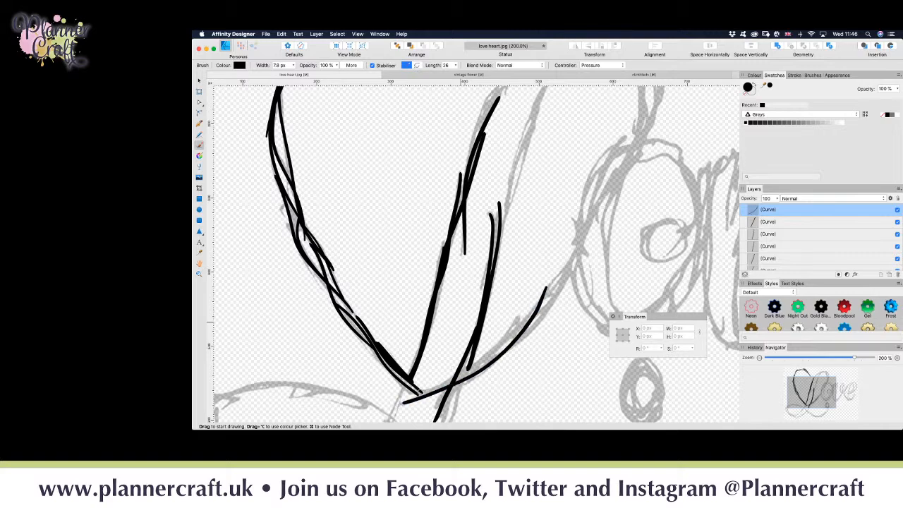
mouse_move(417, 390)
mouse_down()
mouse_move(524, 340)
mouse_move(562, 266)
mouse_up()
mouse_move(473, 367)
mouse_down()
mouse_move(521, 313)
mouse_move(505, 343)
mouse_move(569, 275)
mouse_move(586, 231)
mouse_up()
drag(551, 281, 587, 224)
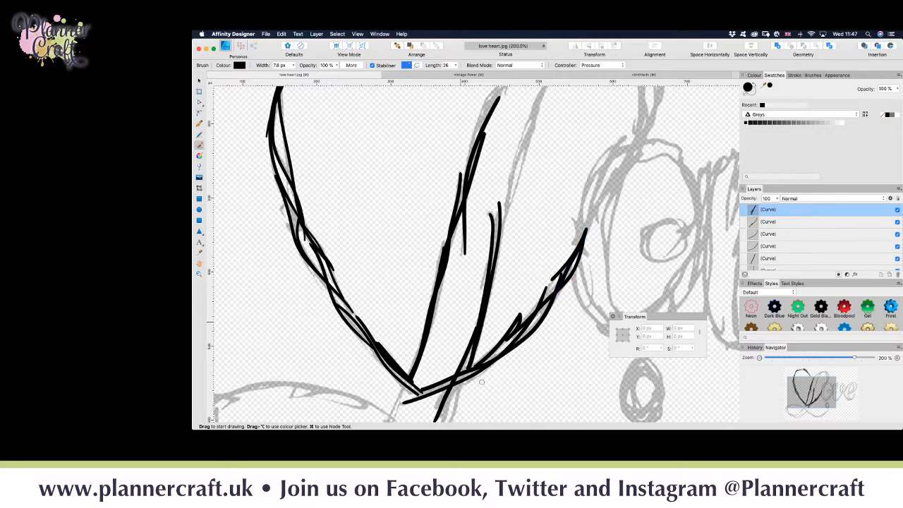
- Trace the right side of the L's upper loop down past the letter o to the heart's lower-right edge
scroll(472, 266, up, 5)
scroll(472, 266, right, 3)
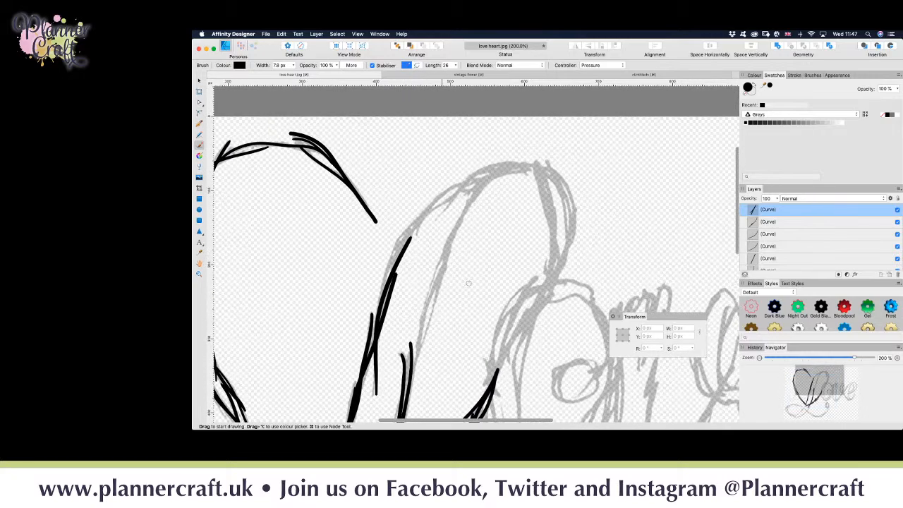
mouse_move(495, 370)
mouse_down()
mouse_move(548, 286)
mouse_move(554, 233)
mouse_move(531, 168)
mouse_move(571, 192)
mouse_move(568, 238)
mouse_move(544, 295)
mouse_up()
mouse_move(529, 167)
mouse_down()
mouse_move(561, 189)
mouse_move(573, 224)
mouse_move(565, 263)
mouse_move(520, 333)
mouse_up()
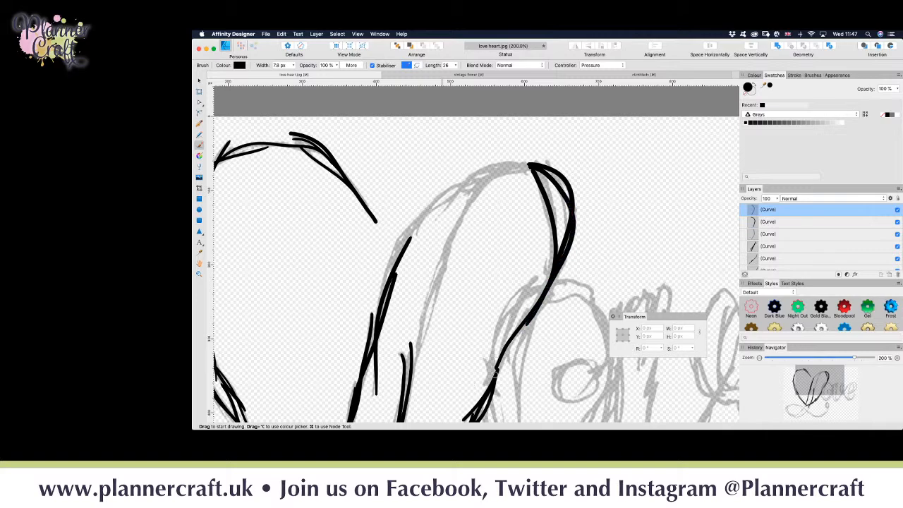
- Finish the right side of the L's upper loop and trace its inner left line down to the stem with overlapping strokes
drag(497, 370, 532, 314)
mouse_move(526, 166)
mouse_down()
mouse_move(493, 172)
mouse_move(459, 205)
mouse_move(430, 278)
mouse_move(414, 382)
mouse_up()
mouse_move(523, 167)
mouse_down()
mouse_move(459, 206)
mouse_move(437, 321)
mouse_move(409, 390)
mouse_up()
mouse_move(451, 224)
mouse_down()
mouse_move(446, 276)
mouse_move(406, 385)
mouse_move(411, 415)
mouse_up()
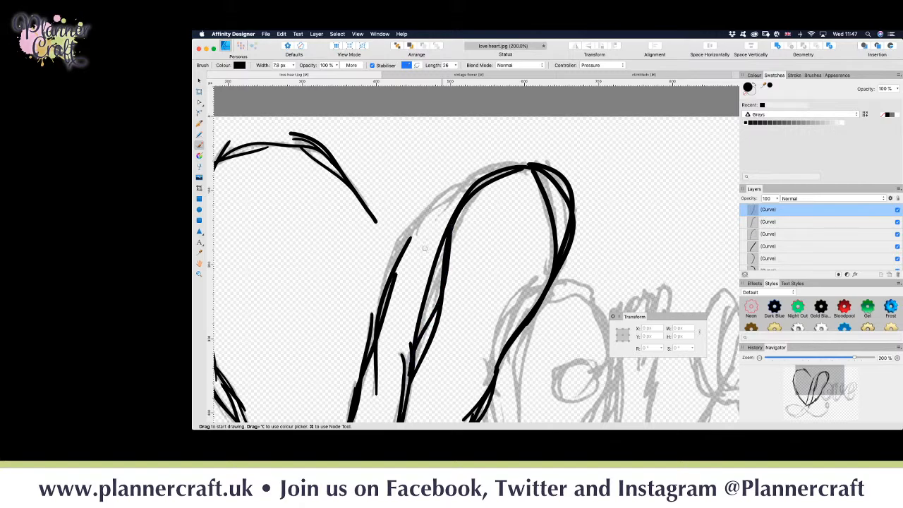
- Trace the outer left line of the L's upper loop from the stem up to the loop's top with overlapping strokes
mouse_move(383, 286)
mouse_down()
mouse_move(408, 232)
mouse_move(447, 189)
mouse_move(490, 174)
mouse_up()
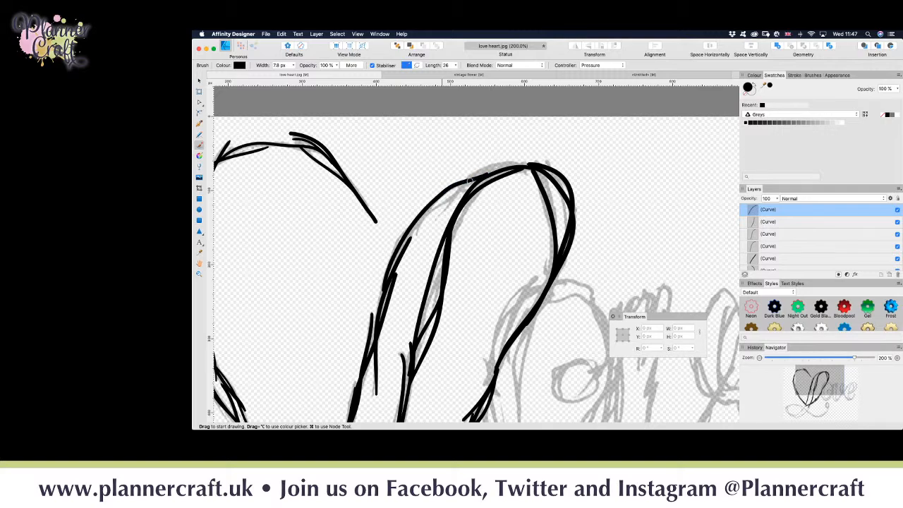
mouse_move(429, 225)
mouse_down()
mouse_move(460, 184)
mouse_move(490, 167)
mouse_move(536, 164)
mouse_up()
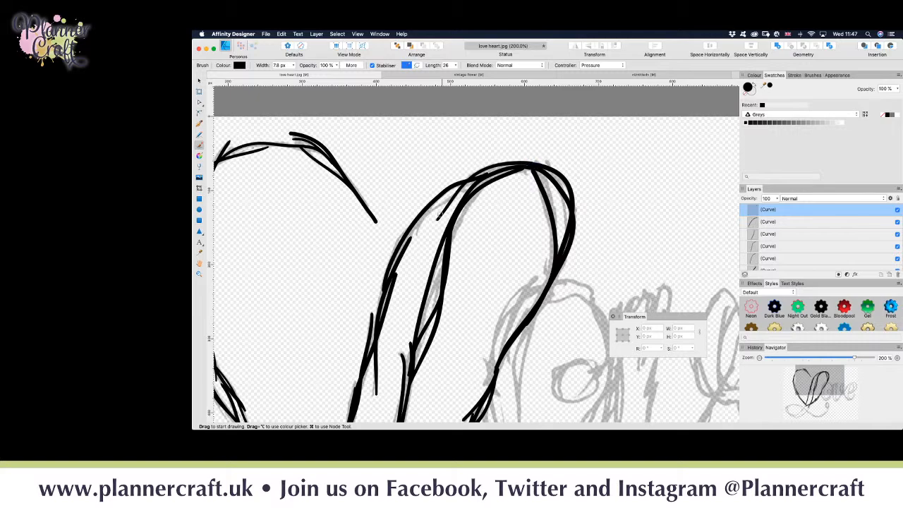
drag(418, 227, 500, 165)
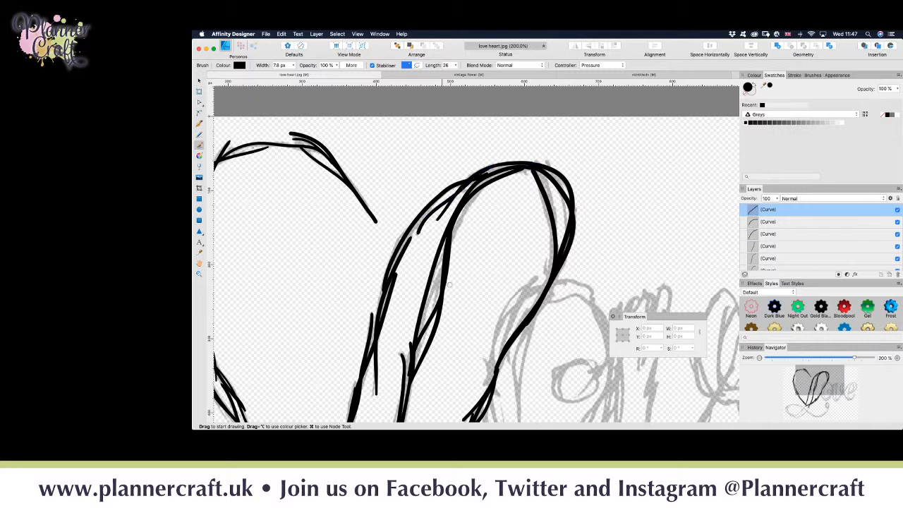
- Trace the L's stem below the heart, curving it down and left into the lower edge of the flourish loop
drag(445, 302, 517, 147)
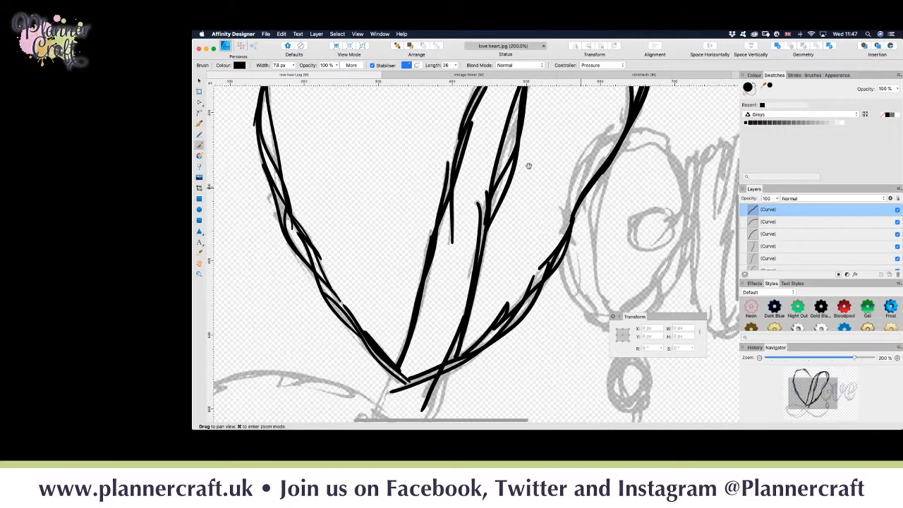
drag(444, 347, 492, 182)
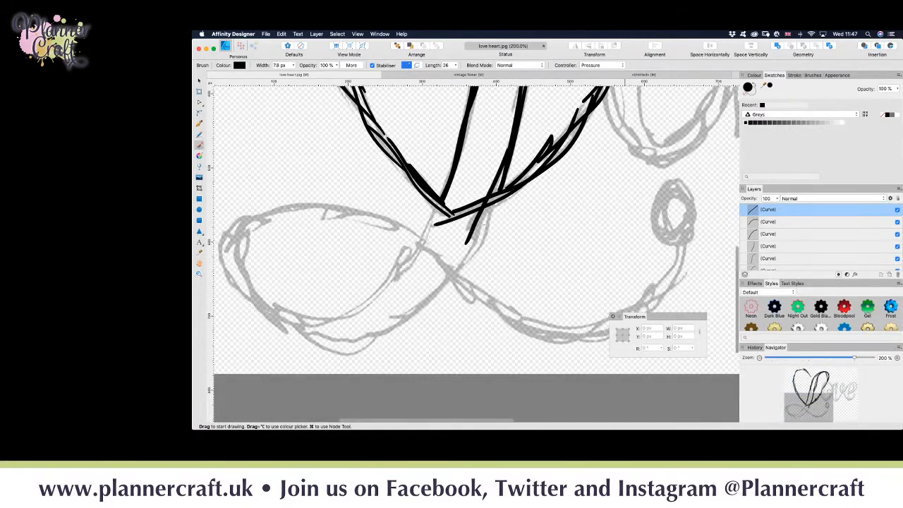
mouse_move(495, 202)
mouse_down()
mouse_move(443, 292)
mouse_move(451, 285)
mouse_up()
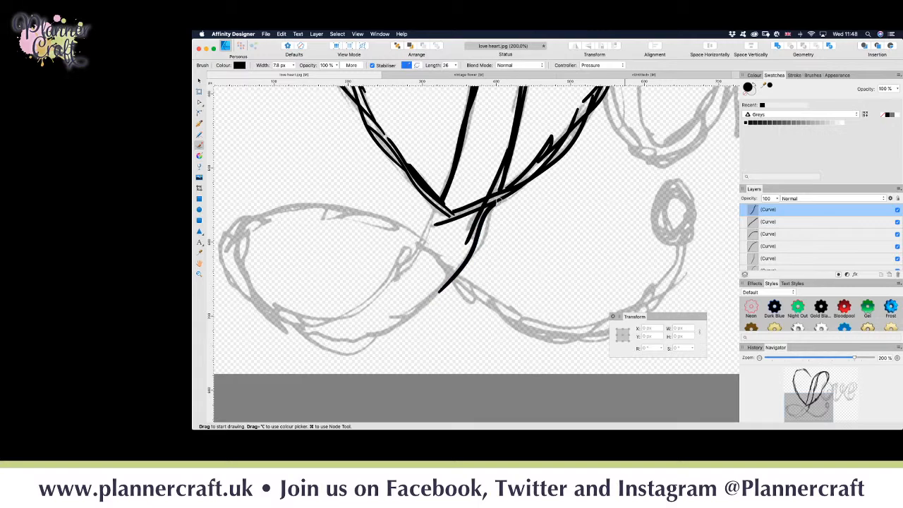
mouse_move(496, 200)
mouse_down()
mouse_move(476, 258)
mouse_move(391, 331)
mouse_up()
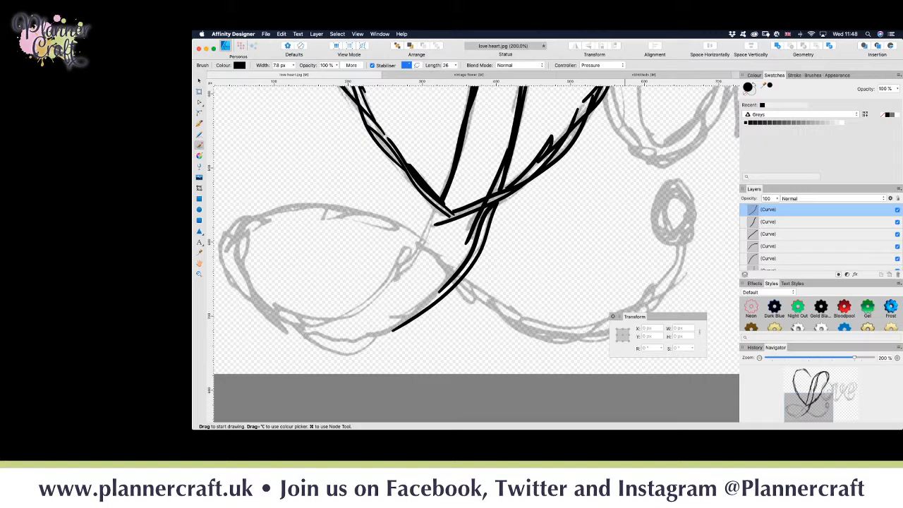
mouse_move(312, 334)
mouse_down()
mouse_move(360, 345)
mouse_move(378, 336)
mouse_move(420, 309)
mouse_move(464, 261)
mouse_up()
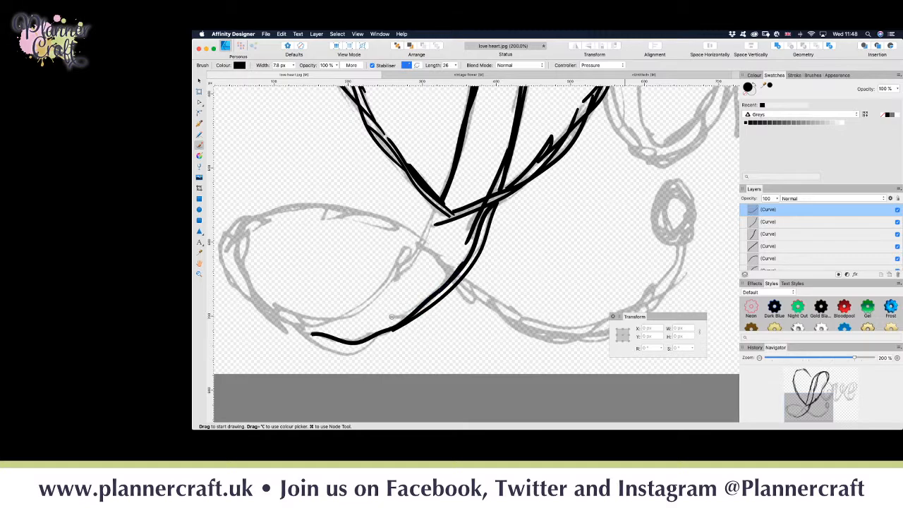
- Trace the flourish loop's upper-right edge from the stem crossing up towards the loop's top with overlapping strokes
mouse_move(393, 317)
mouse_down()
mouse_move(436, 289)
mouse_move(452, 265)
mouse_move(349, 209)
mouse_move(325, 210)
mouse_up()
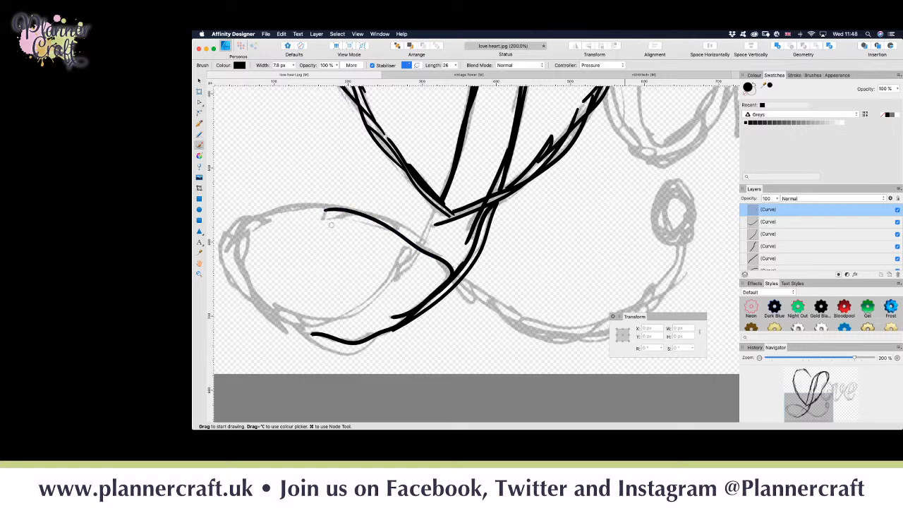
drag(437, 255, 361, 212)
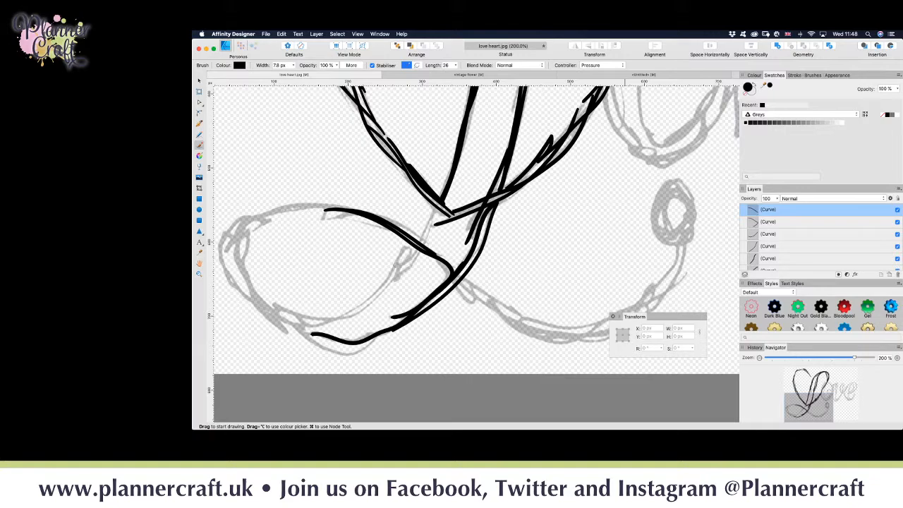
mouse_move(444, 259)
mouse_down()
mouse_move(408, 226)
mouse_move(368, 220)
mouse_up()
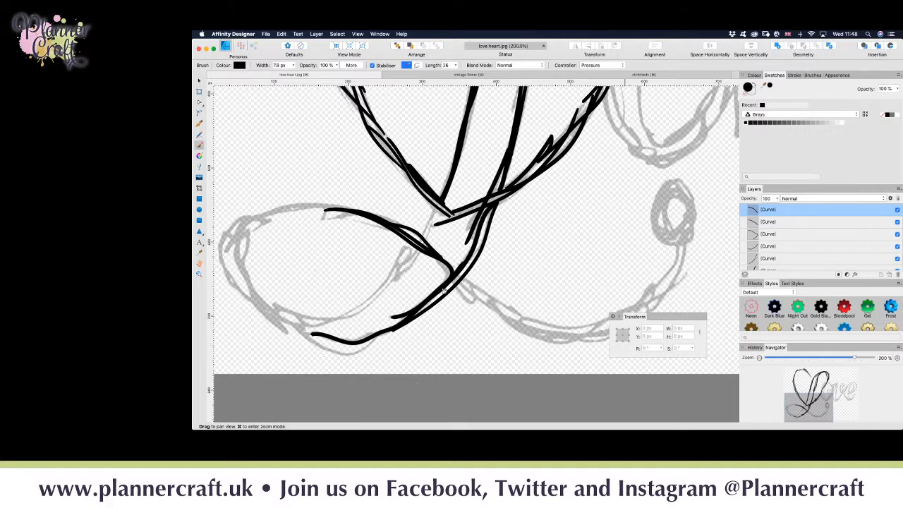
- Trace the outer and inner lower edges of the flourish's left loop, undoing the last stroke
mouse_move(375, 277)
mouse_down()
mouse_move(560, 259)
mouse_move(504, 248)
mouse_up()
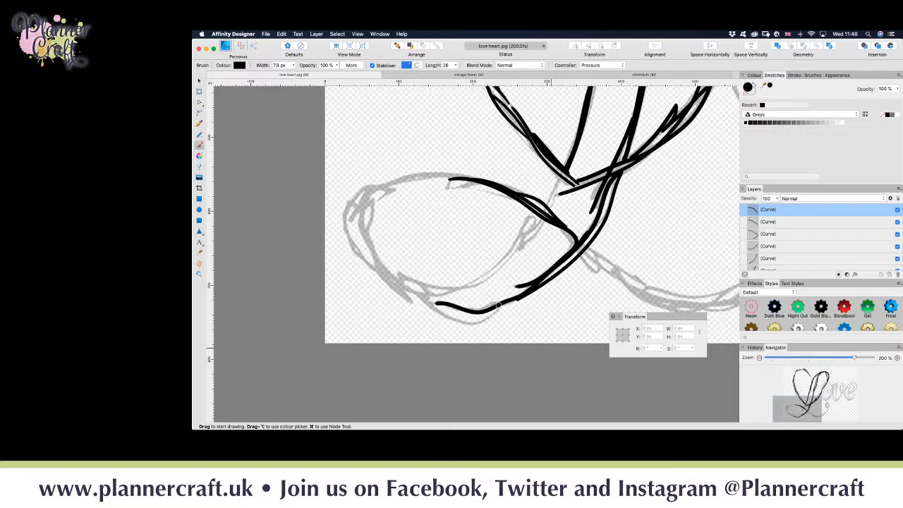
mouse_move(498, 307)
mouse_down()
mouse_move(463, 322)
mouse_move(430, 314)
mouse_move(379, 267)
mouse_move(431, 289)
mouse_move(477, 279)
mouse_move(511, 255)
mouse_move(546, 205)
mouse_up()
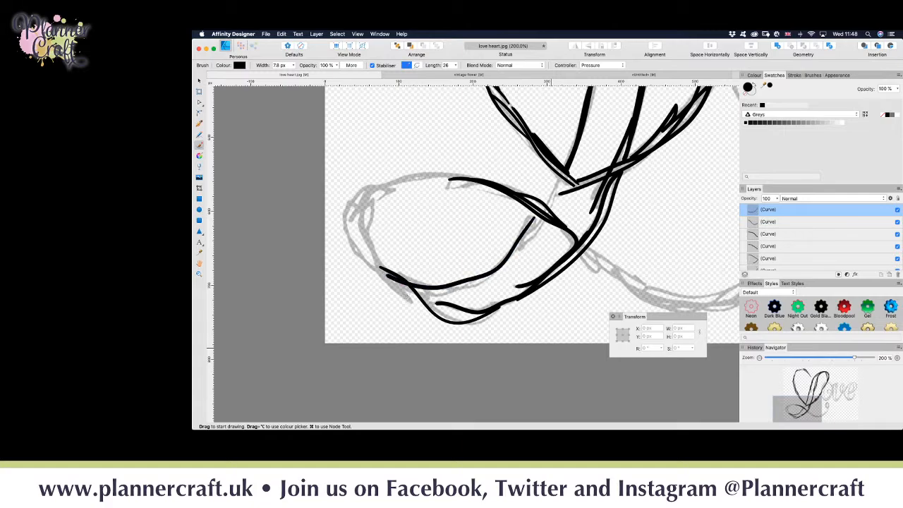
mouse_move(403, 284)
mouse_down()
mouse_move(437, 291)
mouse_move(499, 273)
mouse_move(564, 168)
mouse_up()
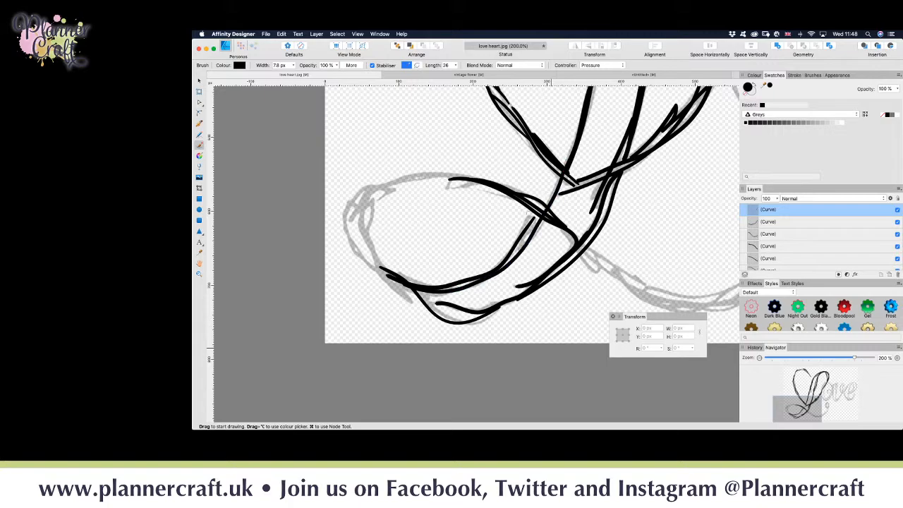
key(super+z)
- Reinforce the left loop's inner right edge and link it up to the heart's bottom point with short strokes
drag(540, 218, 511, 251)
mouse_move(541, 222)
mouse_down()
mouse_move(509, 260)
mouse_move(466, 282)
mouse_up()
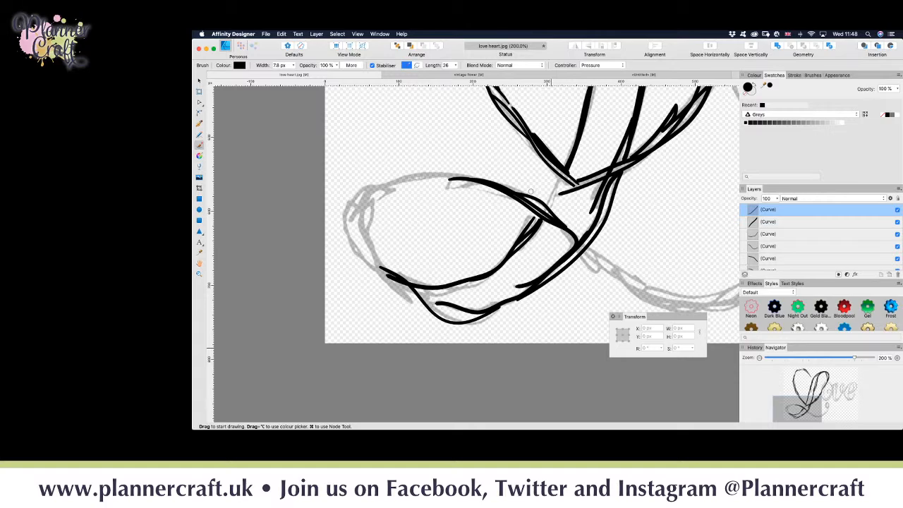
drag(544, 206, 568, 164)
drag(547, 205, 564, 177)
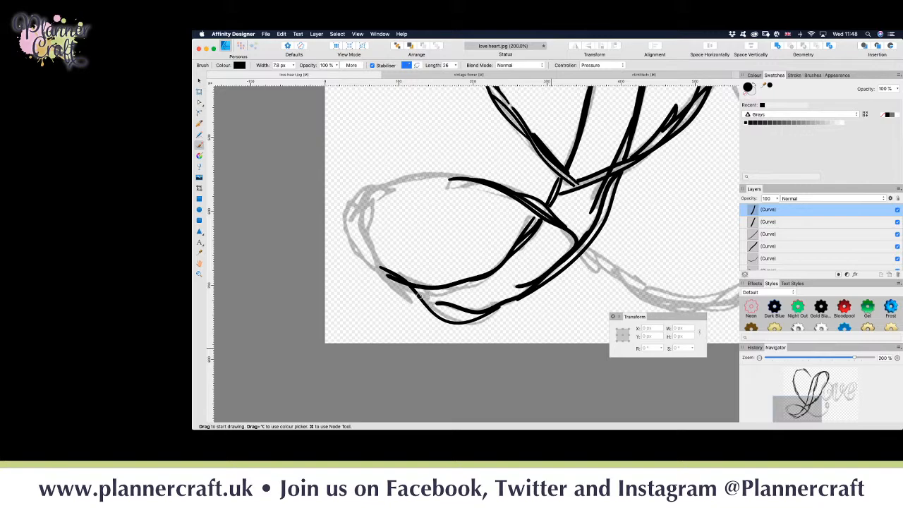
- Trace the left end and top of the flourish loop, adding small curves inside its top and beside the stem crossing
mouse_move(408, 302)
mouse_down()
mouse_move(362, 231)
mouse_move(366, 194)
mouse_move(369, 204)
mouse_move(378, 200)
mouse_move(369, 231)
mouse_move(380, 285)
mouse_move(404, 298)
mouse_move(353, 249)
mouse_move(344, 213)
mouse_move(354, 196)
mouse_move(400, 194)
mouse_move(392, 194)
mouse_move(400, 177)
mouse_move(424, 175)
mouse_move(508, 191)
mouse_up()
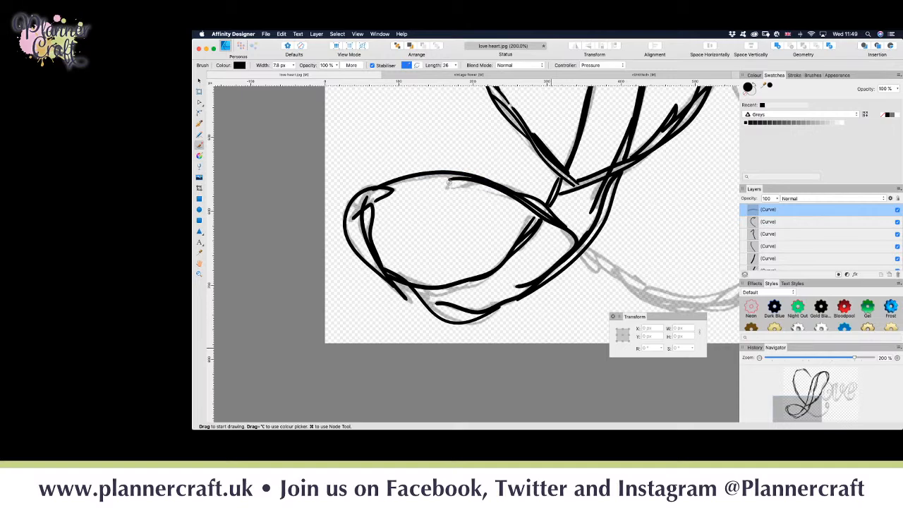
drag(446, 185, 495, 188)
mouse_move(563, 227)
mouse_down()
mouse_move(594, 273)
mouse_move(601, 264)
mouse_move(586, 243)
mouse_up()
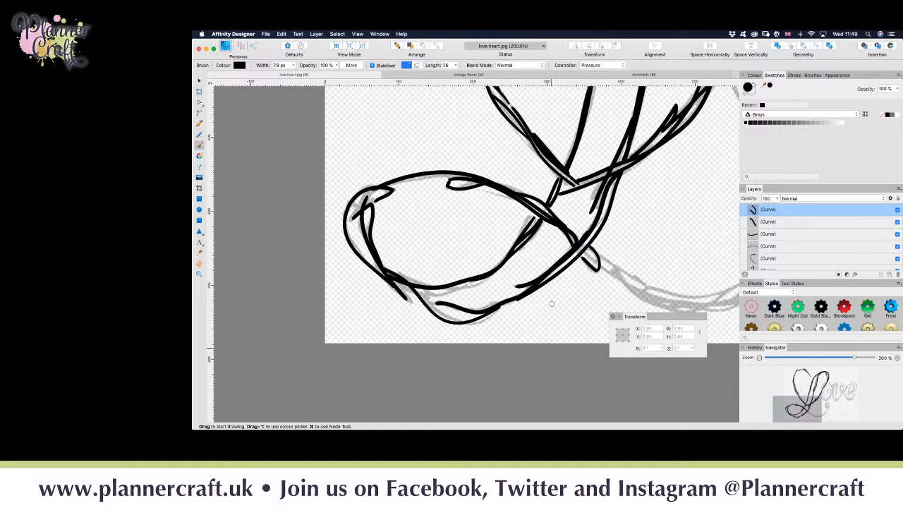
- Trace the flourish's right tail from the stem crossing along its curve up to the oval curl with overlapping strokes
scroll(575, 228, right, 8)
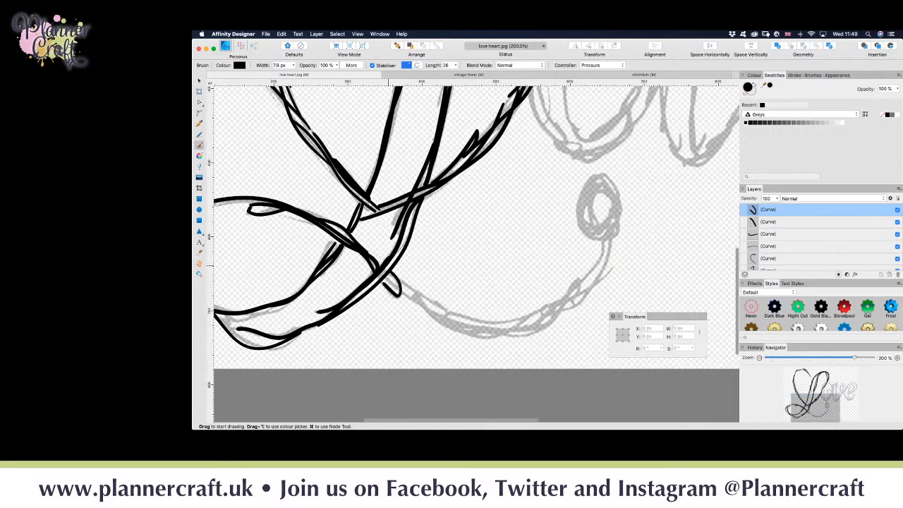
mouse_move(385, 277)
mouse_down()
mouse_move(457, 333)
mouse_move(486, 337)
mouse_move(587, 290)
mouse_up()
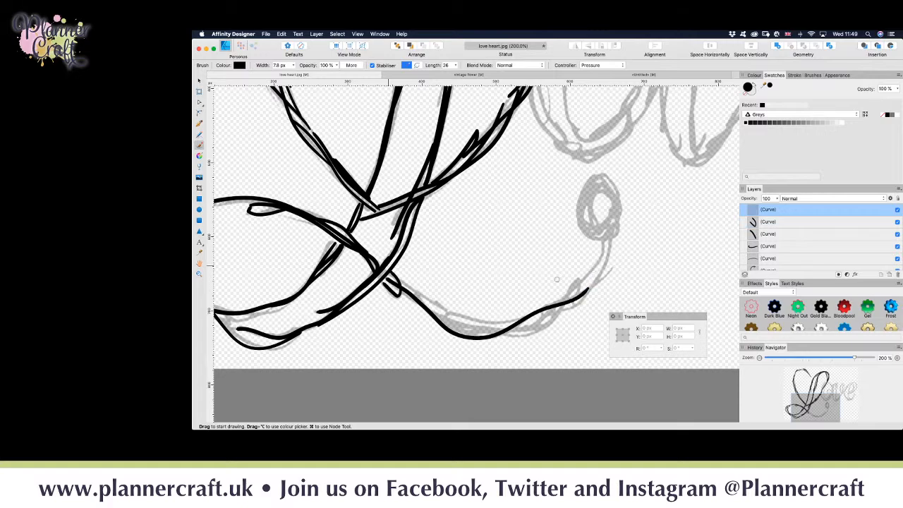
mouse_move(396, 281)
mouse_down()
mouse_move(442, 311)
mouse_move(481, 321)
mouse_move(585, 289)
mouse_up()
mouse_move(429, 311)
mouse_down()
mouse_move(460, 326)
mouse_move(522, 330)
mouse_move(569, 312)
mouse_move(605, 232)
mouse_up()
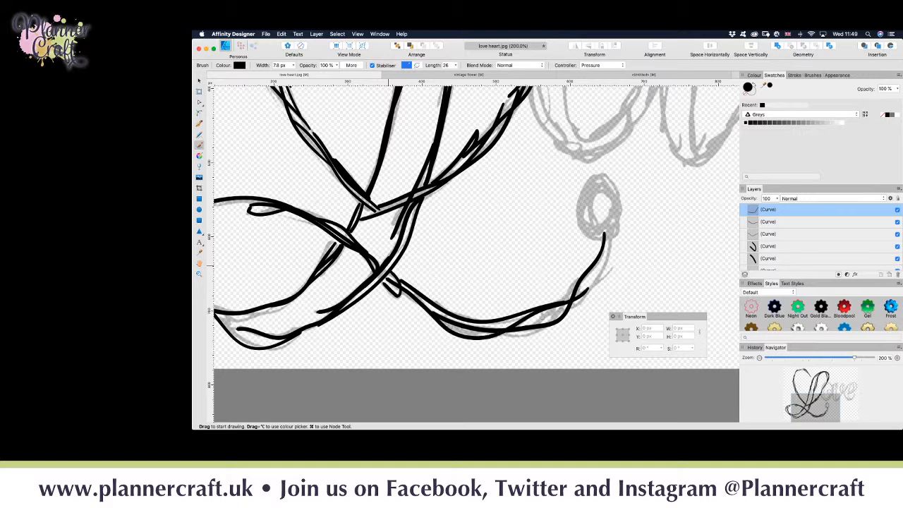
mouse_move(502, 334)
mouse_down()
mouse_move(541, 326)
mouse_move(584, 275)
mouse_up()
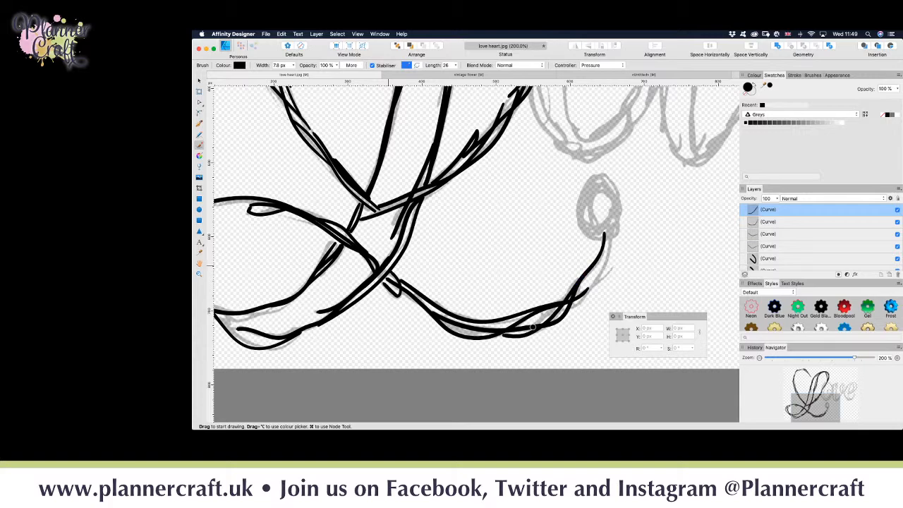
mouse_move(535, 325)
mouse_down()
mouse_move(598, 280)
mouse_move(610, 223)
mouse_up()
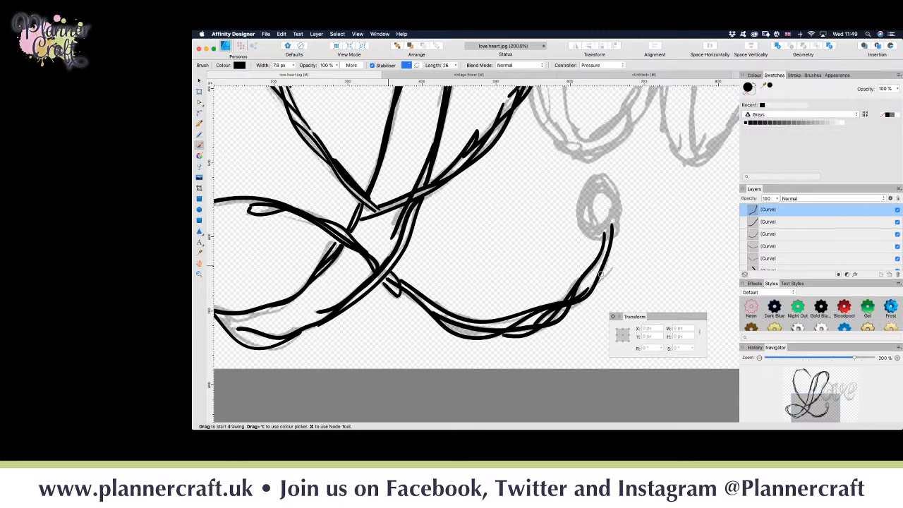
drag(594, 285, 615, 238)
- Trace the oval curl at the end of the flourish's right tail with overlapping outer and inner rings
mouse_move(597, 176)
mouse_down()
mouse_move(578, 189)
mouse_move(582, 233)
mouse_move(606, 229)
mouse_move(618, 202)
mouse_move(606, 180)
mouse_move(585, 175)
mouse_move(615, 181)
mouse_move(623, 198)
mouse_move(617, 230)
mouse_move(591, 267)
mouse_move(572, 213)
mouse_up()
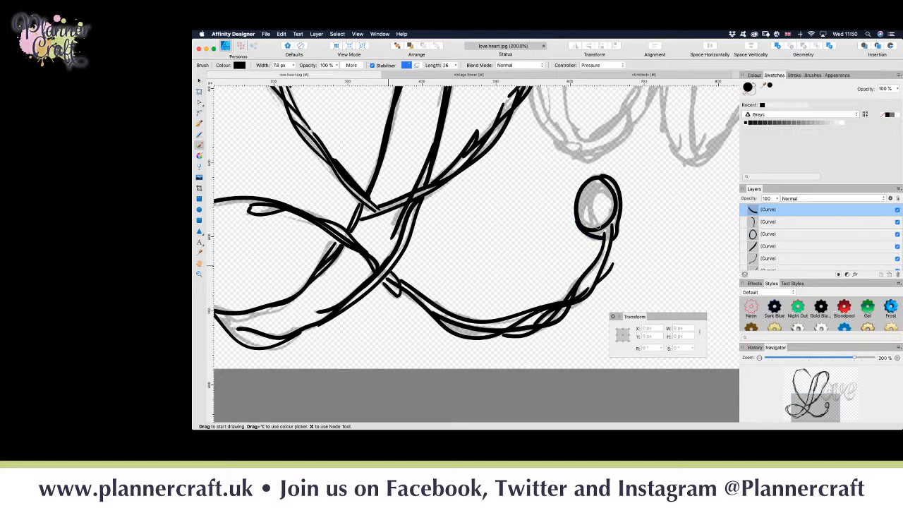
mouse_move(601, 224)
mouse_down()
mouse_move(596, 185)
mouse_move(612, 201)
mouse_move(610, 210)
mouse_move(592, 211)
mouse_move(596, 233)
mouse_up()
mouse_move(607, 197)
mouse_down()
mouse_move(595, 192)
mouse_move(588, 210)
mouse_move(599, 236)
mouse_up()
mouse_move(597, 184)
mouse_down()
mouse_move(577, 201)
mouse_move(574, 223)
mouse_up()
drag(589, 192, 587, 232)
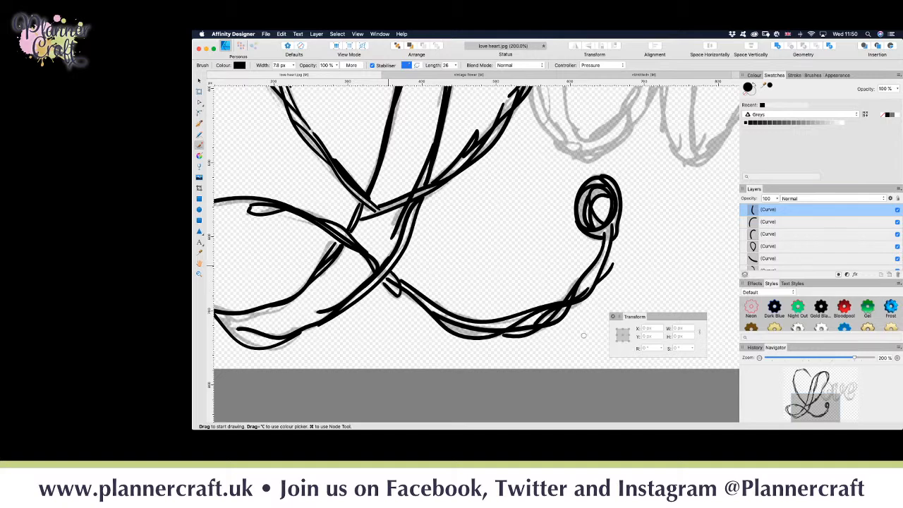
- Thicken the inner and outer lower edges of the flourish's left loop with extra overlapping strokes
key(space)
drag(438, 256, 596, 229)
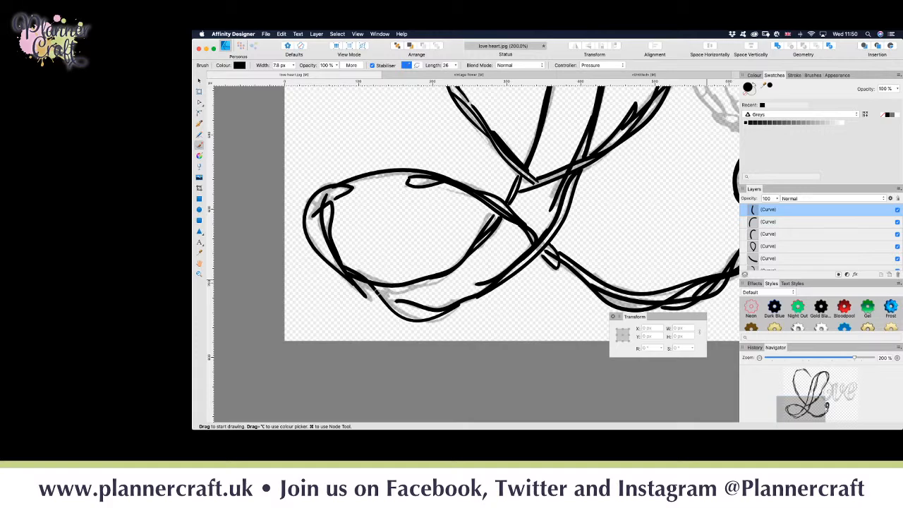
mouse_move(373, 285)
mouse_down()
mouse_move(415, 288)
mouse_move(453, 270)
mouse_up()
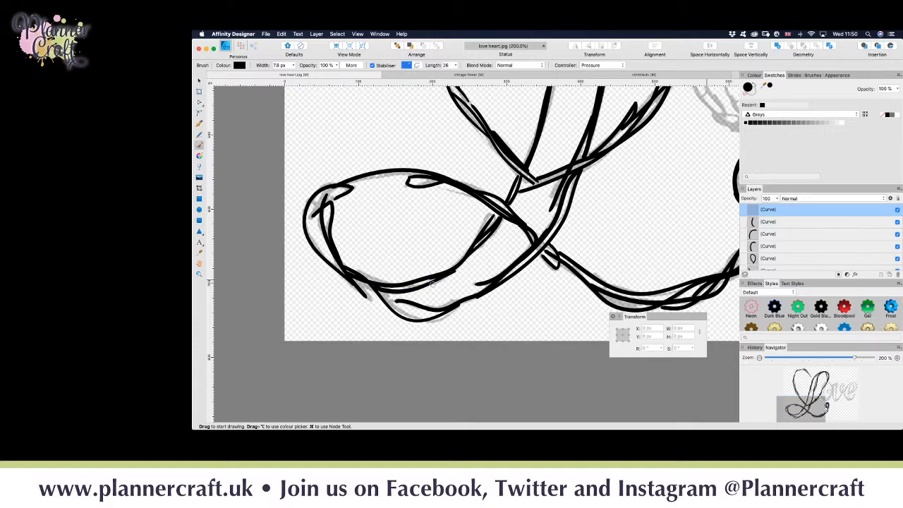
mouse_move(405, 285)
mouse_down()
mouse_move(434, 285)
mouse_move(469, 257)
mouse_up()
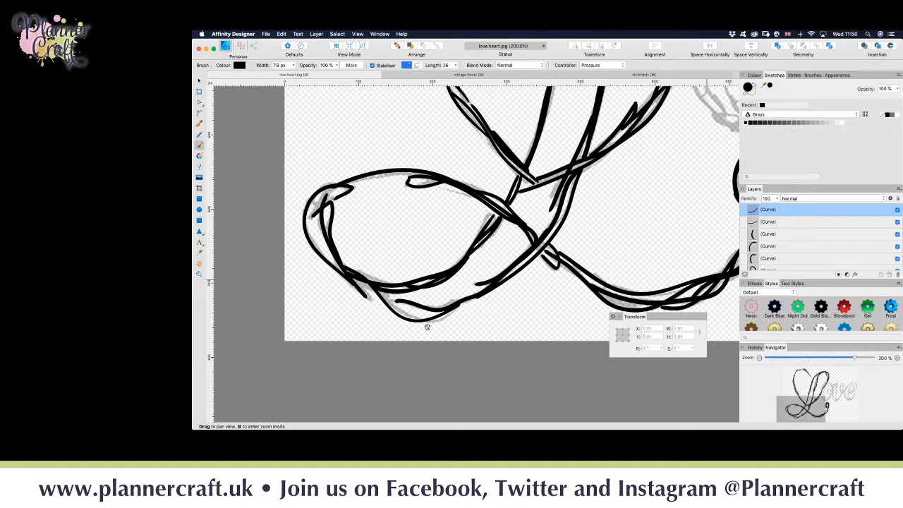
scroll(409, 304, down, 5)
scroll(409, 304, left, 5)
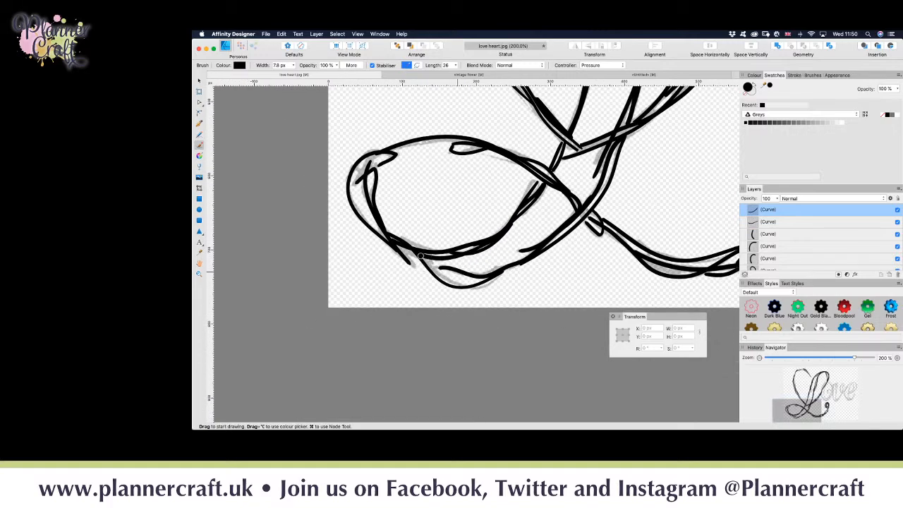
mouse_move(427, 260)
mouse_down()
mouse_move(477, 288)
mouse_move(511, 270)
mouse_up()
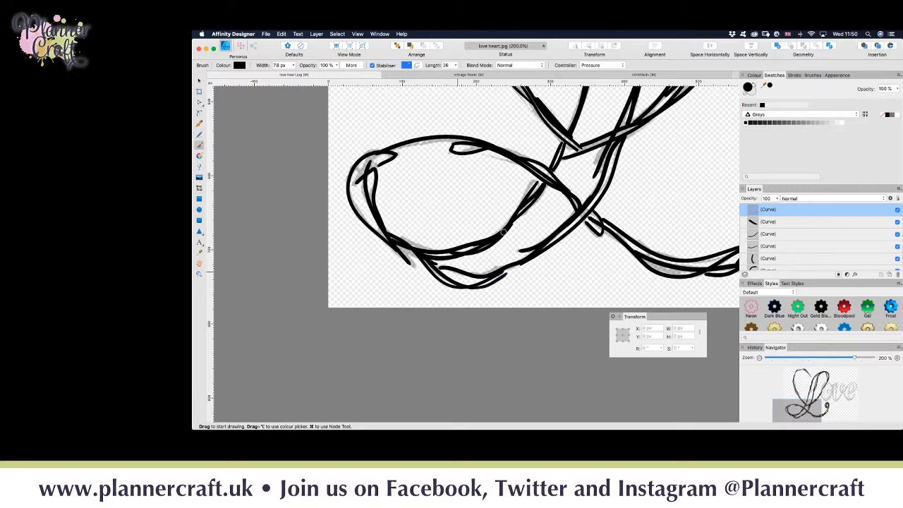
scroll(452, 236, left, 4)
mouse_move(451, 239)
mouse_down()
mouse_move(481, 252)
mouse_move(511, 255)
mouse_up()
- Trace the letter o's lower curve and right side with overlapping strokes, and add its inner left edge
key(space)
drag(551, 204, 391, 283)
mouse_move(565, 221)
mouse_down()
mouse_move(472, 248)
mouse_move(384, 290)
mouse_up()
mouse_move(469, 248)
mouse_down()
mouse_move(402, 331)
mouse_move(414, 352)
mouse_up()
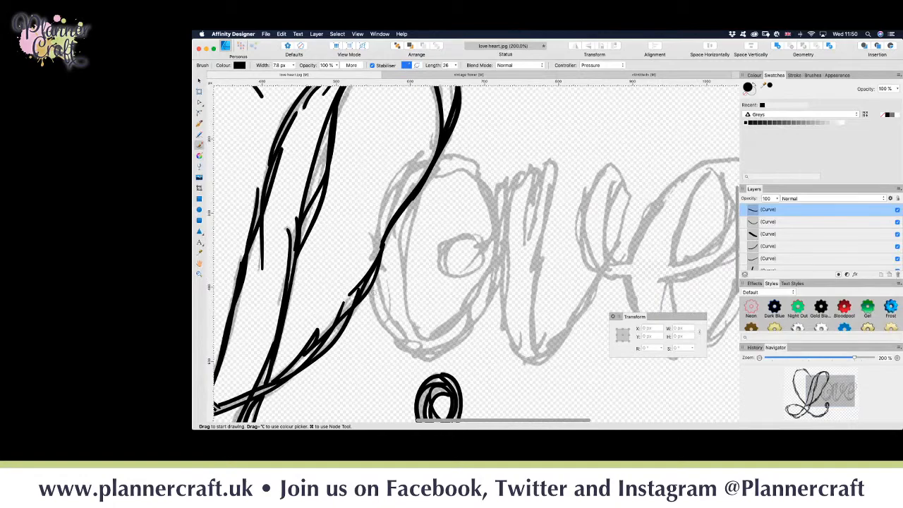
mouse_move(371, 289)
mouse_down()
mouse_move(397, 337)
mouse_move(428, 352)
mouse_move(458, 339)
mouse_up()
mouse_move(397, 338)
mouse_down()
mouse_move(418, 353)
mouse_move(426, 346)
mouse_move(412, 336)
mouse_move(406, 348)
mouse_move(437, 357)
mouse_move(470, 325)
mouse_move(478, 289)
mouse_up()
mouse_move(468, 327)
mouse_down()
mouse_move(498, 262)
mouse_move(483, 189)
mouse_move(494, 205)
mouse_move(491, 270)
mouse_move(457, 323)
mouse_move(422, 344)
mouse_move(487, 288)
mouse_up()
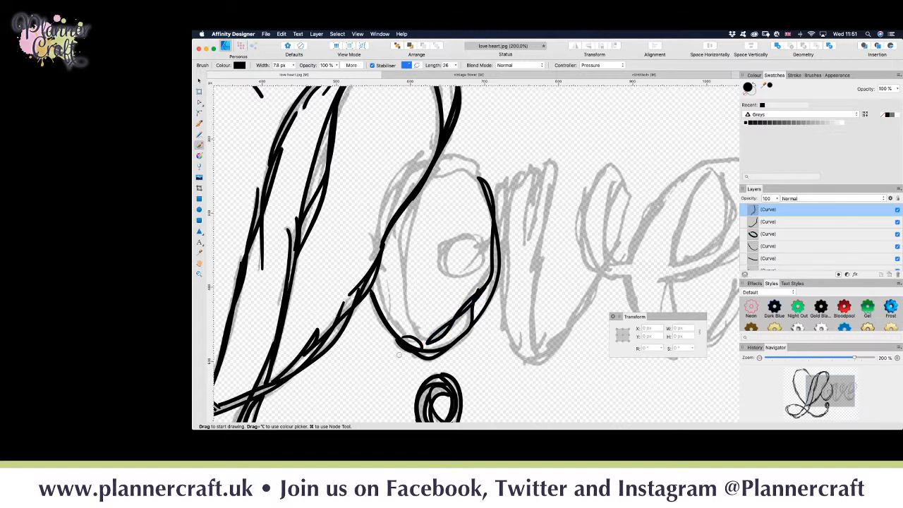
mouse_move(426, 339)
mouse_down()
mouse_move(404, 297)
mouse_move(402, 237)
mouse_move(425, 191)
mouse_move(402, 276)
mouse_move(407, 323)
mouse_up()
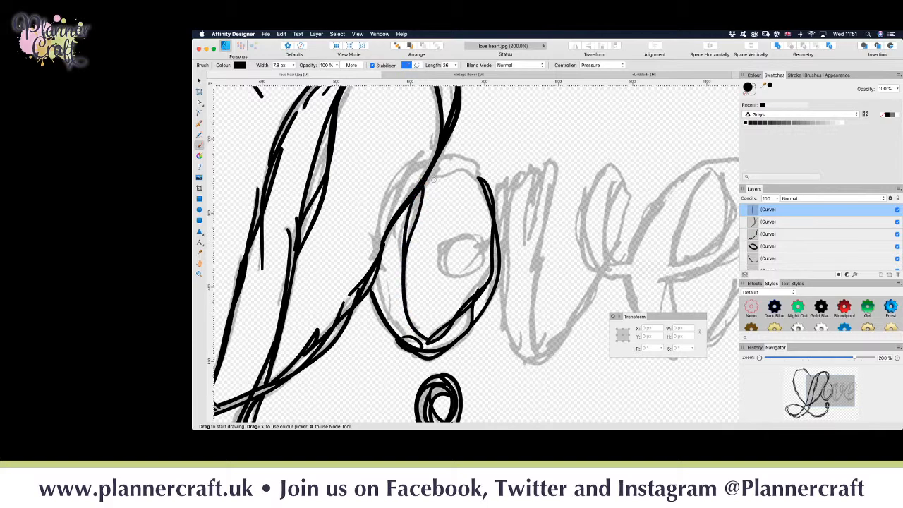
- Trace the inner and outer top of the o and fill out its left side with overlapping curves and short strokes
mouse_move(426, 174)
mouse_down()
mouse_move(476, 171)
mouse_move(489, 202)
mouse_up()
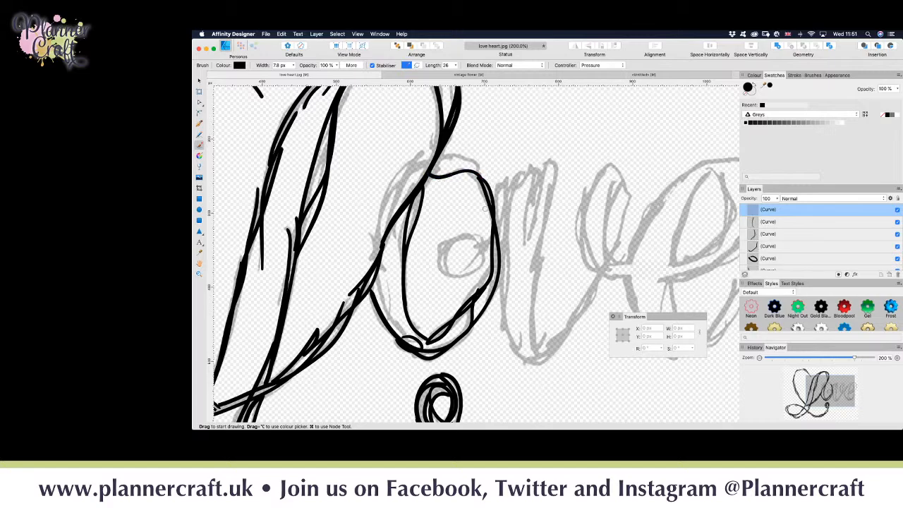
mouse_move(436, 161)
mouse_down()
mouse_move(445, 150)
mouse_move(479, 157)
mouse_move(484, 184)
mouse_up()
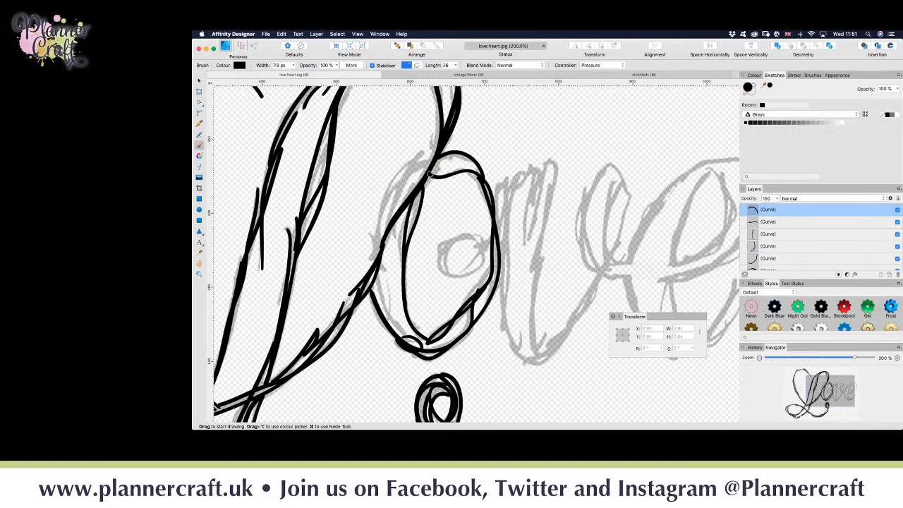
mouse_move(431, 176)
mouse_down()
mouse_move(452, 165)
mouse_move(400, 189)
mouse_move(388, 240)
mouse_move(394, 307)
mouse_up()
mouse_move(428, 162)
mouse_down()
mouse_move(384, 201)
mouse_move(371, 251)
mouse_move(395, 316)
mouse_up()
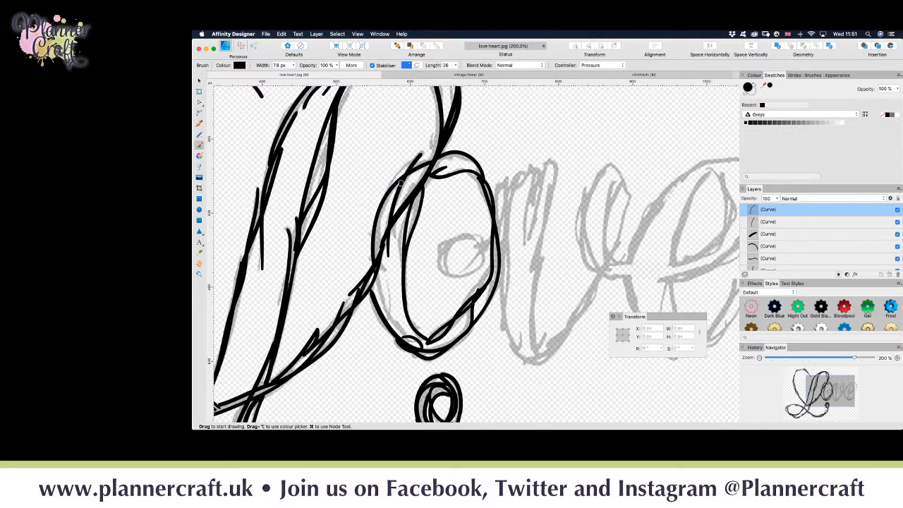
drag(412, 155, 390, 184)
mouse_move(382, 265)
mouse_down()
mouse_move(390, 315)
mouse_move(422, 349)
mouse_up()
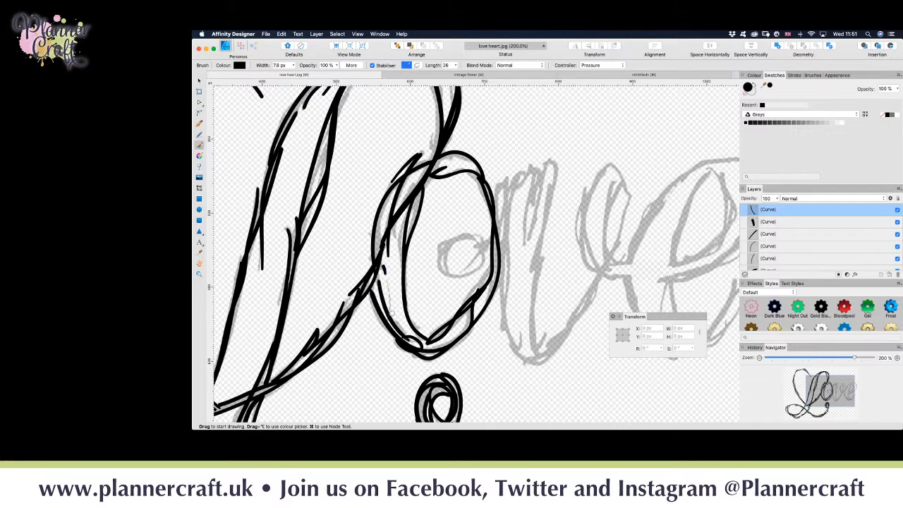
mouse_move(390, 305)
mouse_down()
mouse_move(385, 268)
mouse_move(404, 218)
mouse_up()
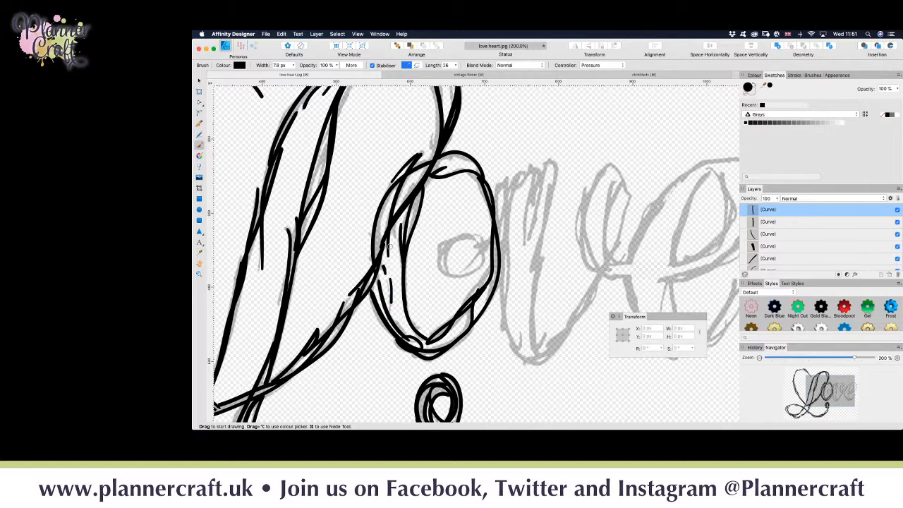
- Trace the spiral curl inside the o and thicken its outer left edge
scroll(394, 261, right, 5)
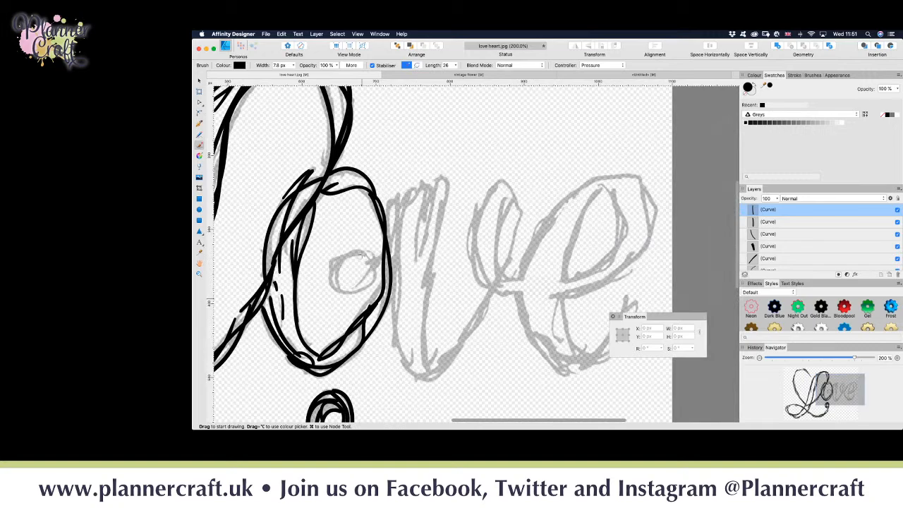
mouse_move(368, 255)
mouse_down()
mouse_move(343, 251)
mouse_move(333, 264)
mouse_move(345, 293)
mouse_move(368, 270)
mouse_move(362, 278)
mouse_move(352, 256)
mouse_move(342, 271)
mouse_move(351, 286)
mouse_move(363, 265)
mouse_move(350, 271)
mouse_move(358, 279)
mouse_move(372, 271)
mouse_move(358, 293)
mouse_up()
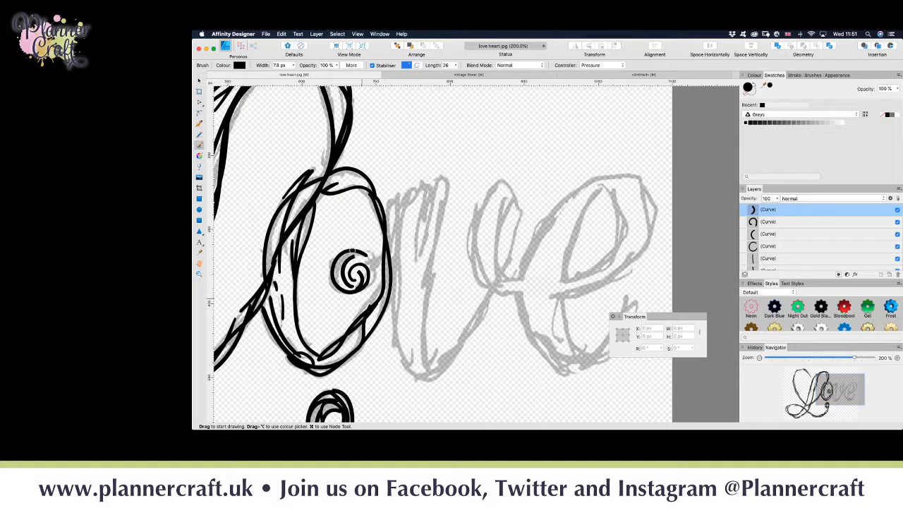
mouse_move(346, 255)
mouse_down()
mouse_move(337, 291)
mouse_move(354, 297)
mouse_up()
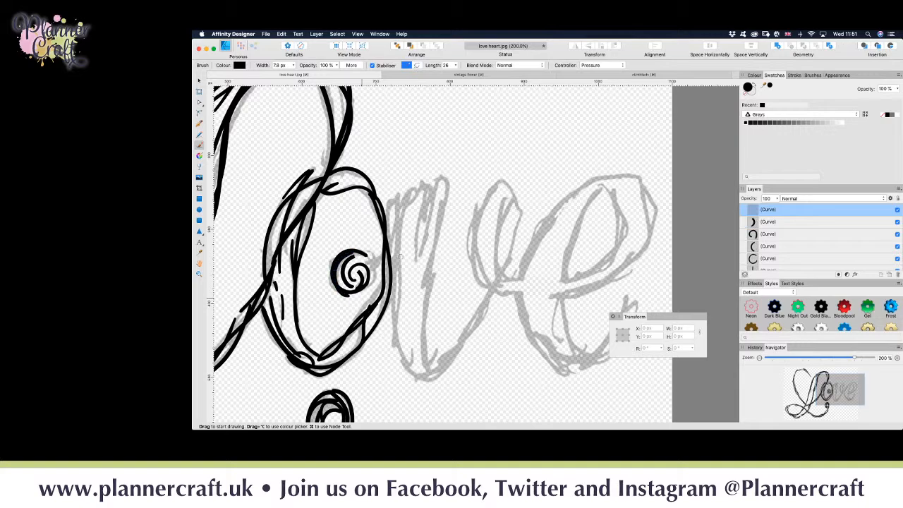
- Trace the connector from the o's spiral and the v's left stroke, outlining its outer edge, rounded top and inner edges
mouse_move(367, 263)
mouse_down()
mouse_move(393, 225)
mouse_move(393, 182)
mouse_up()
mouse_move(368, 266)
mouse_down()
mouse_move(396, 234)
mouse_move(389, 182)
mouse_move(416, 190)
mouse_move(402, 211)
mouse_move(396, 341)
mouse_move(426, 375)
mouse_move(444, 373)
mouse_move(469, 299)
mouse_up()
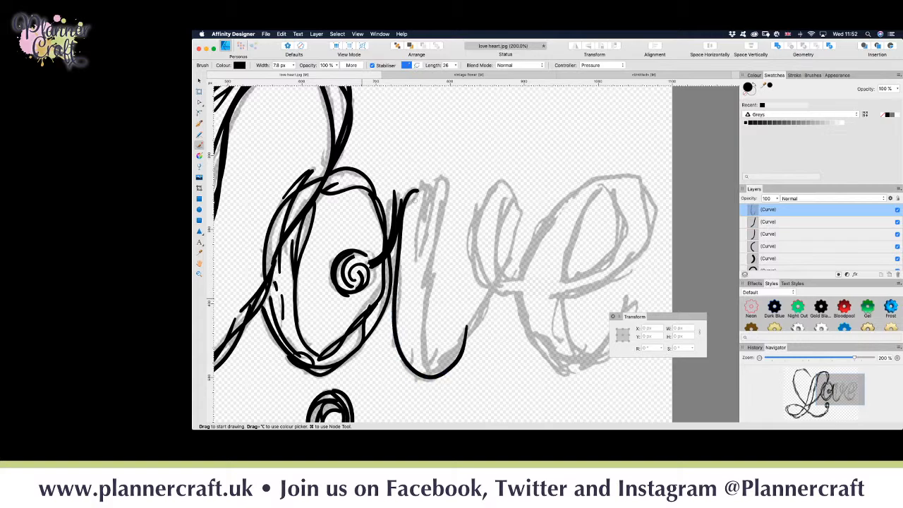
mouse_move(397, 253)
mouse_down()
mouse_move(413, 381)
mouse_move(440, 348)
mouse_up()
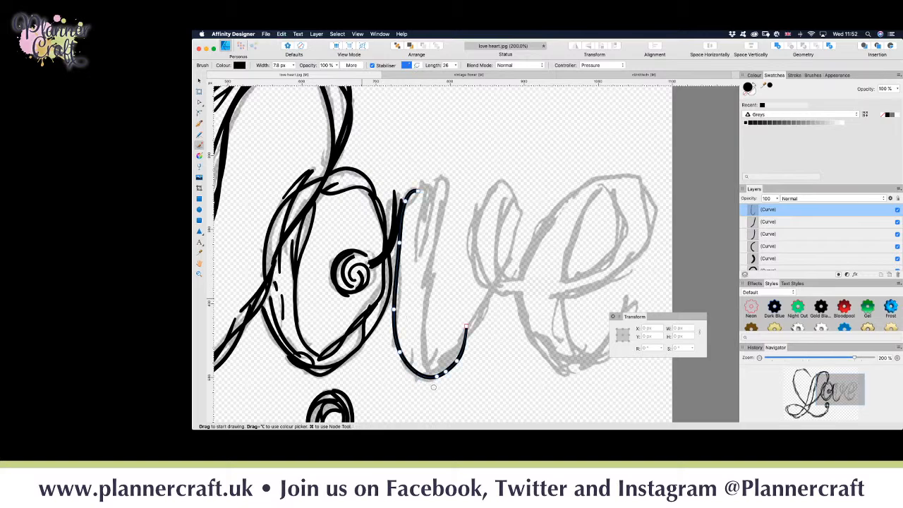
drag(424, 186, 415, 251)
drag(425, 188, 424, 268)
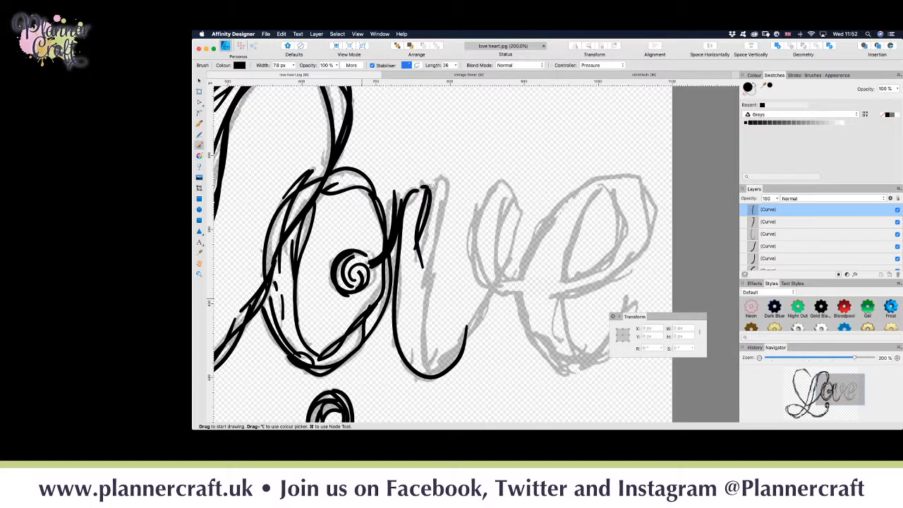
mouse_move(429, 188)
mouse_down()
mouse_move(449, 185)
mouse_move(422, 308)
mouse_move(432, 351)
mouse_up()
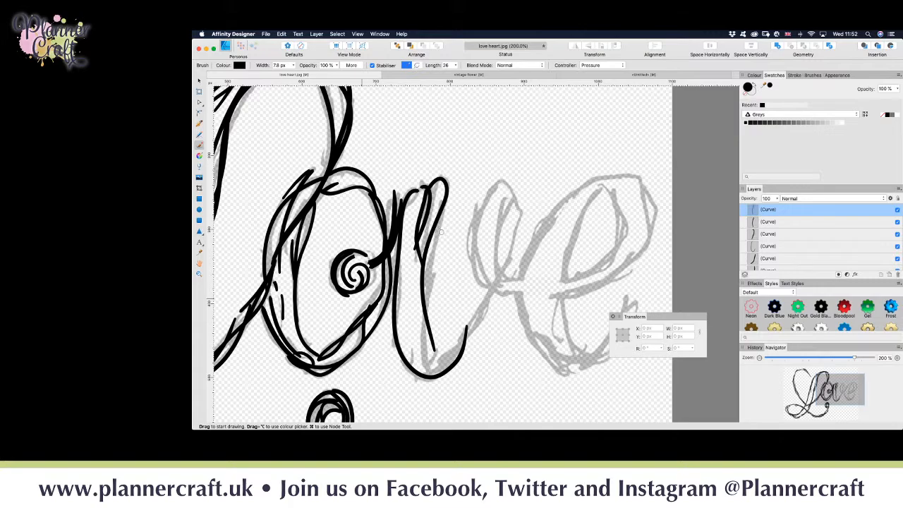
mouse_move(440, 212)
mouse_down()
mouse_move(422, 324)
mouse_move(430, 364)
mouse_move(446, 345)
mouse_move(413, 373)
mouse_move(408, 348)
mouse_move(441, 378)
mouse_up()
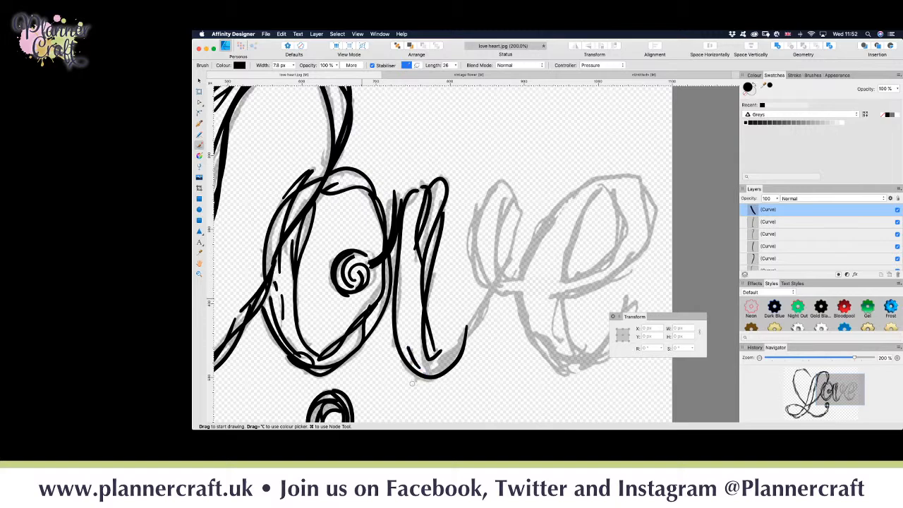
- Trace the v's right upstroke over a thickened base, ending in the looped top and short exit stroke
mouse_move(393, 339)
mouse_down()
mouse_move(413, 382)
mouse_move(408, 349)
mouse_move(408, 362)
mouse_move(426, 371)
mouse_move(403, 358)
mouse_move(457, 351)
mouse_move(481, 321)
mouse_move(501, 247)
mouse_up()
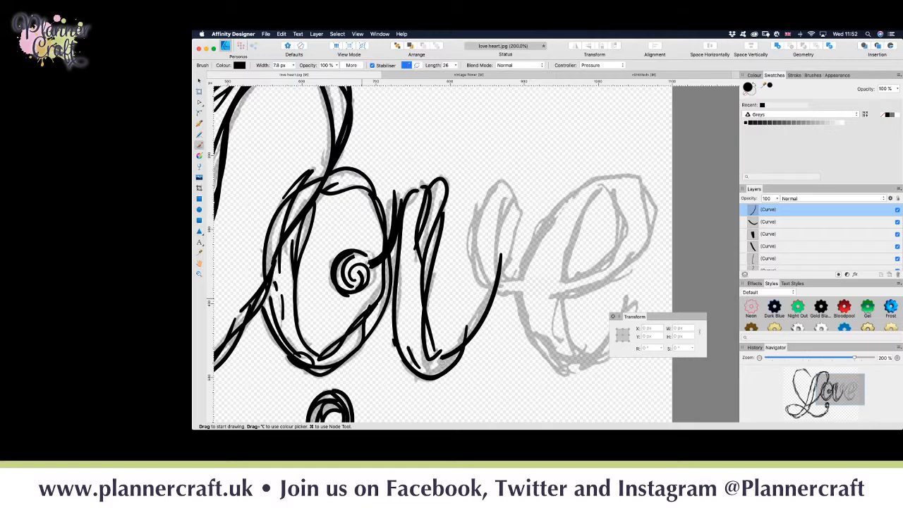
mouse_move(426, 369)
mouse_down()
mouse_move(446, 365)
mouse_move(484, 287)
mouse_up()
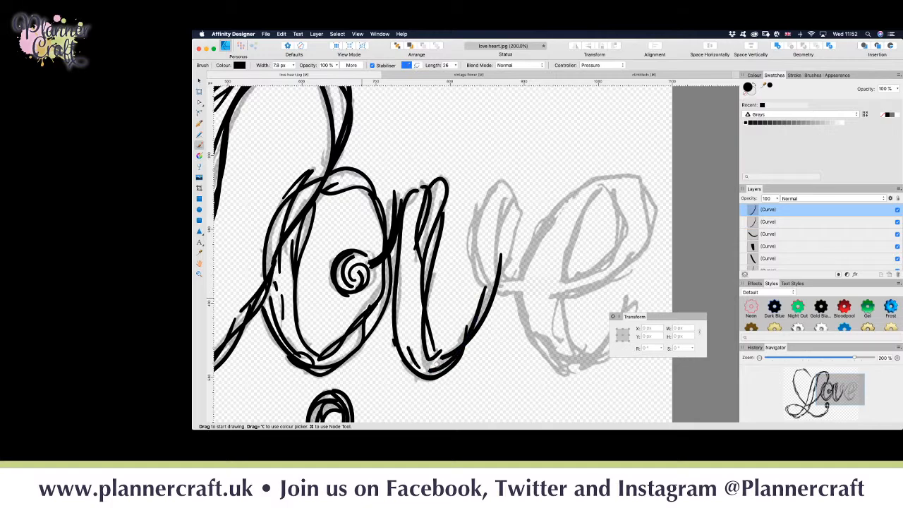
mouse_move(440, 359)
mouse_down()
mouse_move(513, 241)
mouse_move(513, 196)
mouse_move(496, 184)
mouse_move(478, 219)
mouse_move(477, 272)
mouse_move(492, 293)
mouse_move(531, 295)
mouse_up()
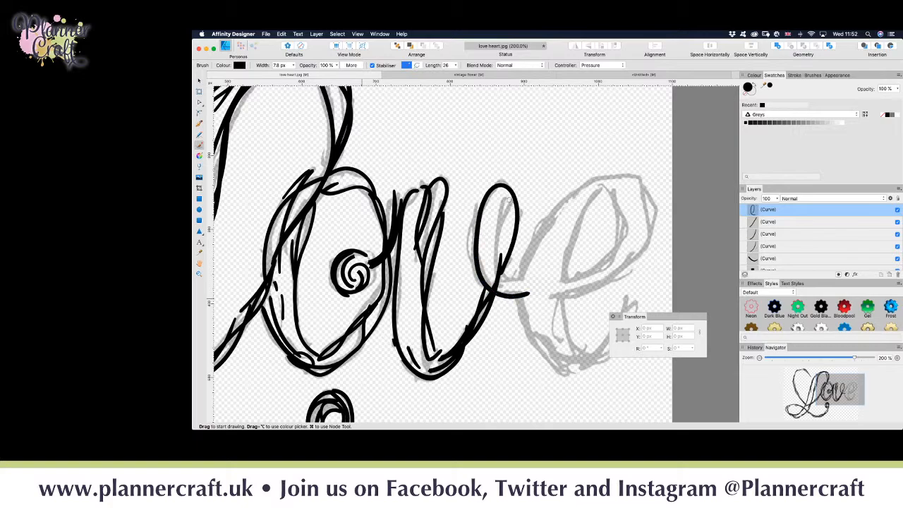
- Thicken the v's top loop and exit stroke, and trace the outer right curve of the e
mouse_move(508, 197)
mouse_down()
mouse_move(499, 266)
mouse_move(532, 292)
mouse_up()
drag(505, 199, 495, 322)
mouse_move(480, 274)
mouse_down()
mouse_move(521, 306)
mouse_move(645, 244)
mouse_move(651, 194)
mouse_move(593, 170)
mouse_up()
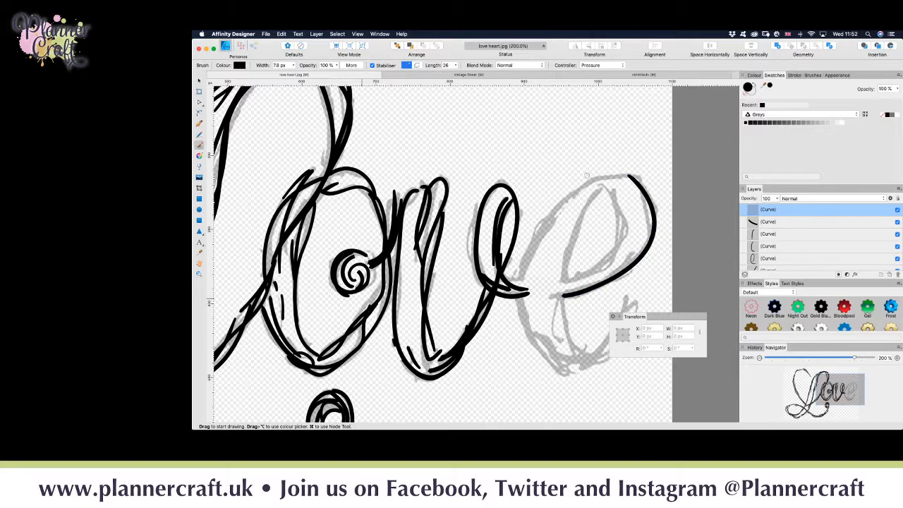
mouse_move(647, 244)
mouse_down()
mouse_move(646, 192)
mouse_move(612, 164)
mouse_move(541, 220)
mouse_move(510, 285)
mouse_up()
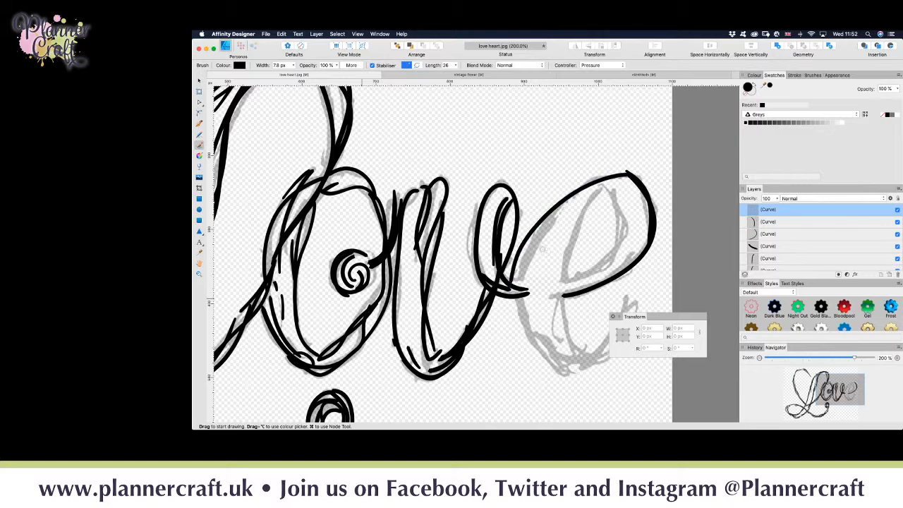
mouse_move(590, 186)
mouse_down()
mouse_move(559, 204)
mouse_move(510, 290)
mouse_up()
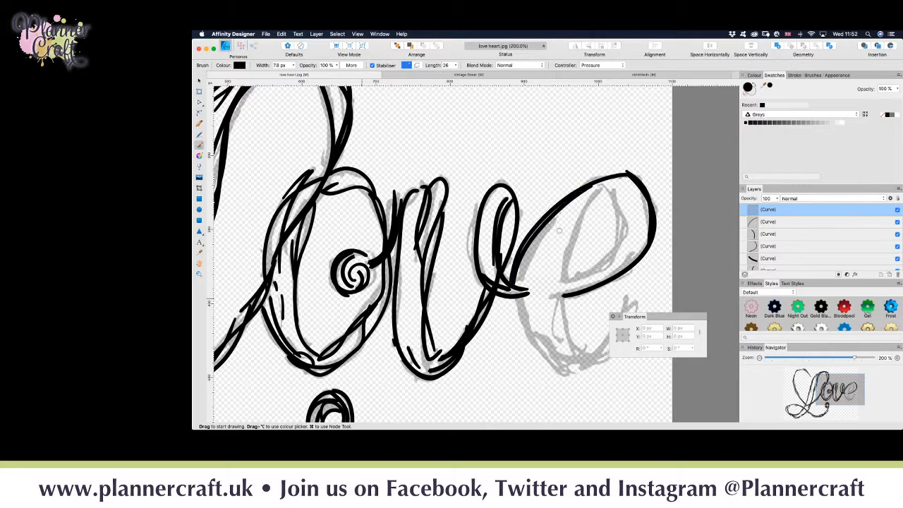
key(super+z)
key(super+z)
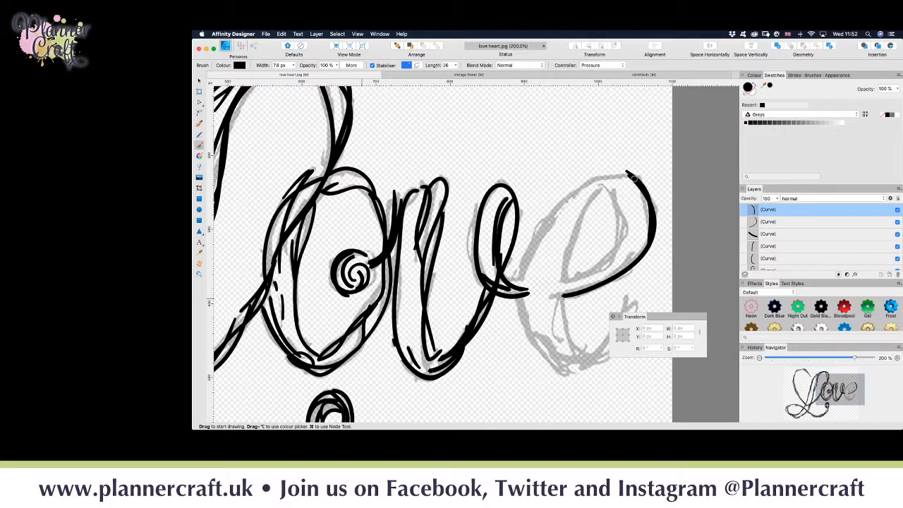
- Trace the e's upper-left outer curve with a doubled lower section, and outline the right edge of its inner loop
mouse_move(628, 173)
mouse_down()
mouse_move(565, 199)
mouse_move(513, 286)
mouse_up()
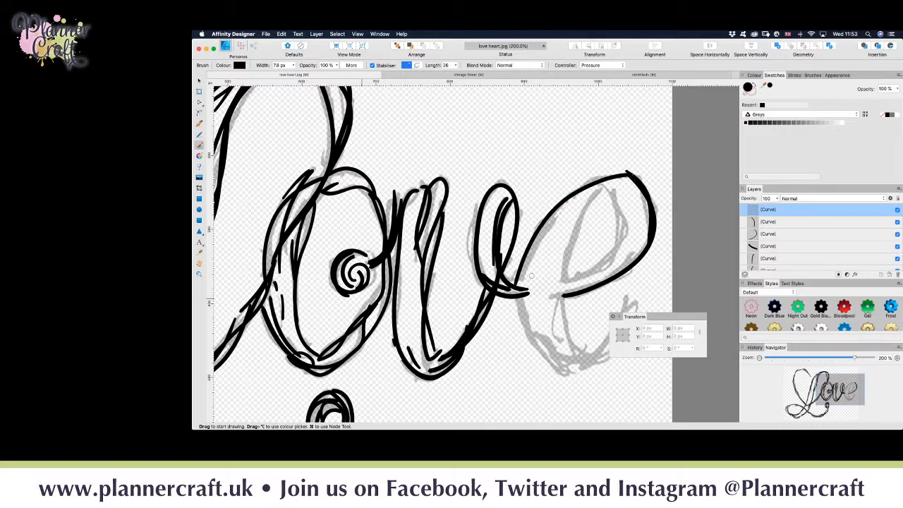
drag(565, 209, 522, 275)
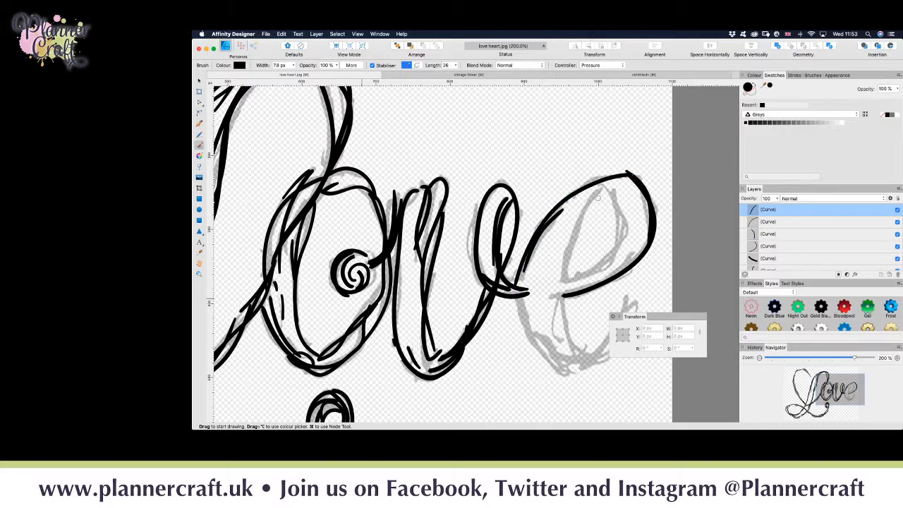
drag(604, 187, 622, 223)
drag(615, 190, 590, 268)
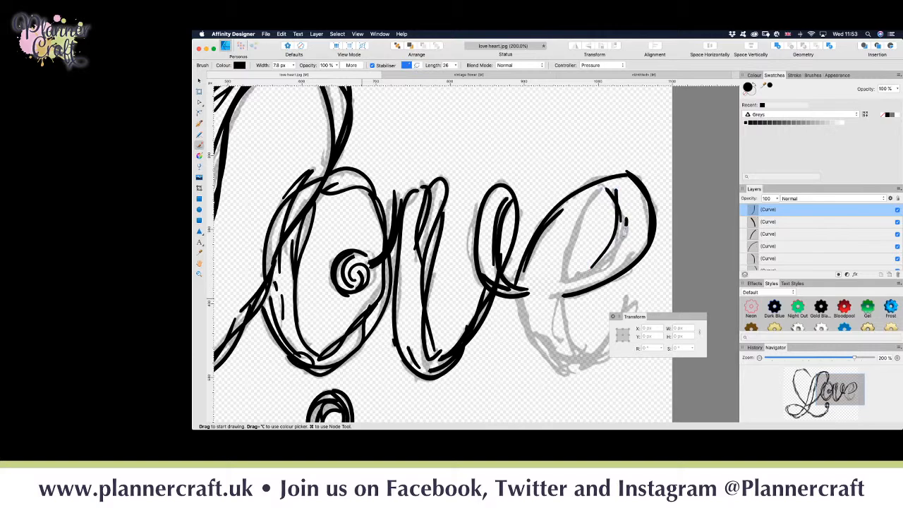
- Thicken the inner right edge of the e's loop, redraw its lower edge, and trace the inner left edge
mouse_move(625, 220)
mouse_down()
mouse_move(595, 265)
mouse_move(543, 295)
mouse_up()
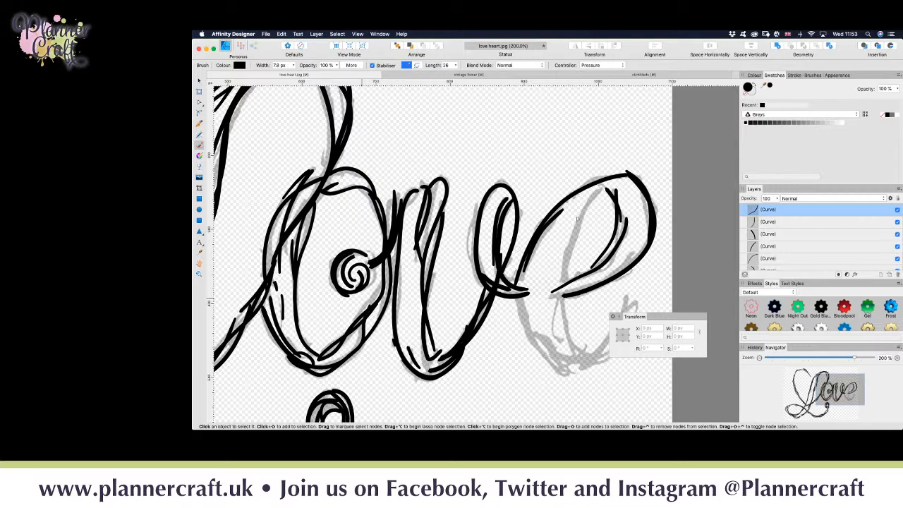
key(super+z)
mouse_move(633, 222)
mouse_down()
mouse_move(619, 248)
mouse_move(591, 266)
mouse_up()
drag(620, 198, 616, 225)
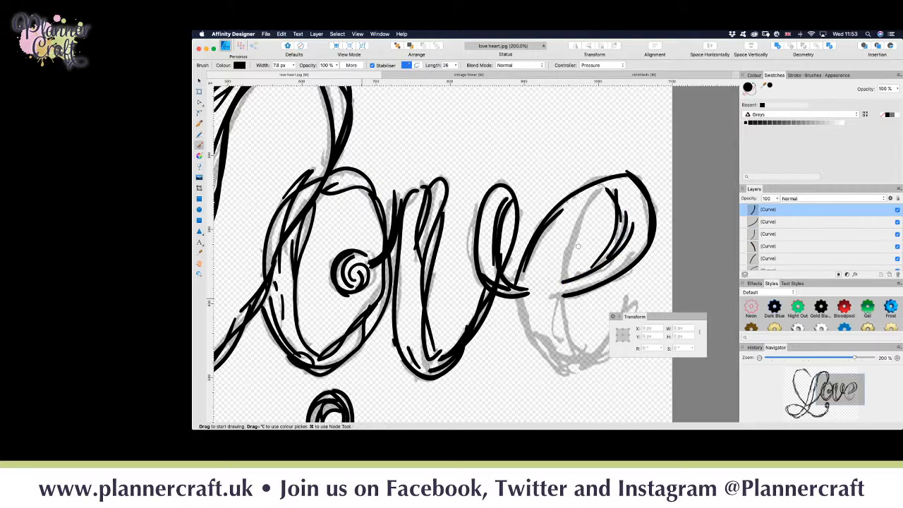
mouse_move(564, 279)
mouse_down()
mouse_move(572, 231)
mouse_move(610, 178)
mouse_up()
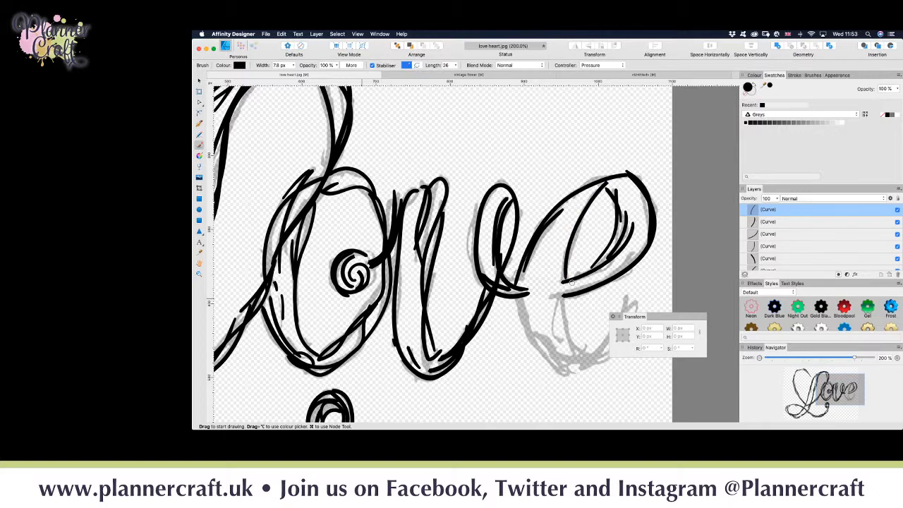
- Trace the outer and inner edges of the e's lower bowl, adding a short curve beside the inner left edge
scroll(554, 297, down, 5)
scroll(554, 296, right, 3)
mouse_move(458, 209)
mouse_down()
mouse_move(478, 266)
mouse_move(500, 279)
mouse_move(537, 270)
mouse_up()
mouse_move(481, 249)
mouse_down()
mouse_move(496, 267)
mouse_move(544, 277)
mouse_move(577, 225)
mouse_up()
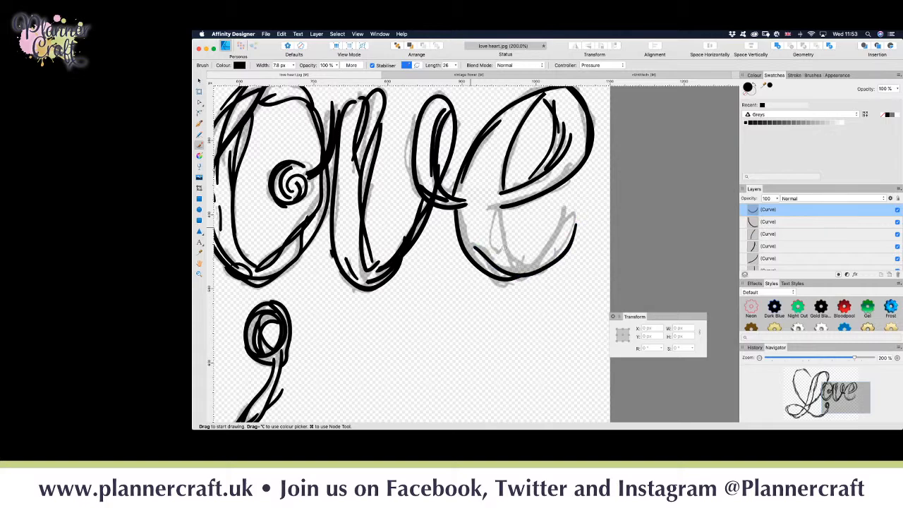
mouse_move(501, 206)
mouse_down()
mouse_move(505, 257)
mouse_move(546, 252)
mouse_up()
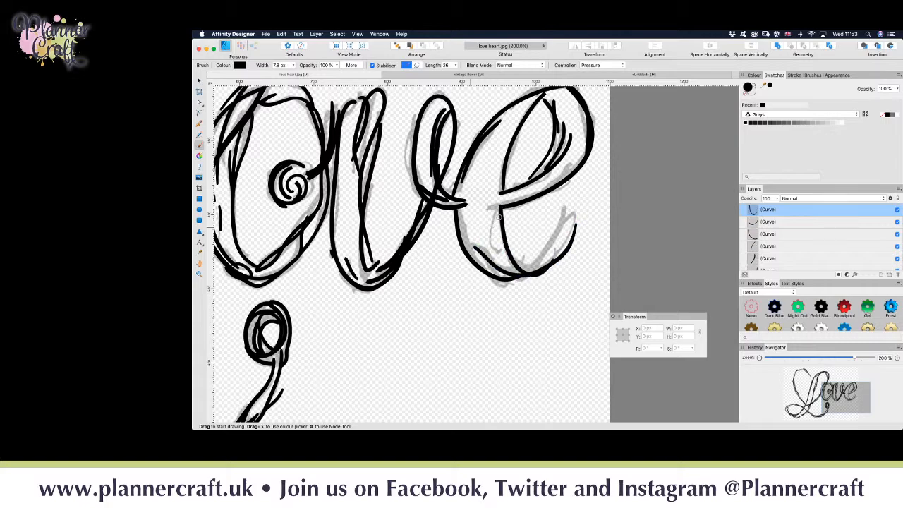
mouse_move(498, 208)
mouse_down()
mouse_move(492, 236)
mouse_move(504, 256)
mouse_up()
- Trace the lower edge of the e's crossbar and the inner edge of its tail with overlapping strokes
mouse_move(490, 207)
mouse_down()
mouse_move(583, 157)
mouse_move(577, 164)
mouse_up()
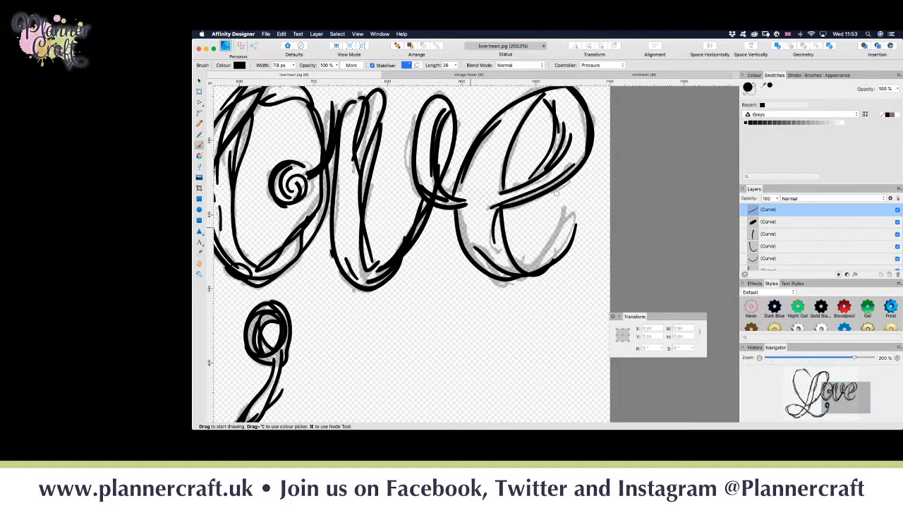
mouse_move(525, 275)
mouse_down()
mouse_move(576, 199)
mouse_move(573, 223)
mouse_up()
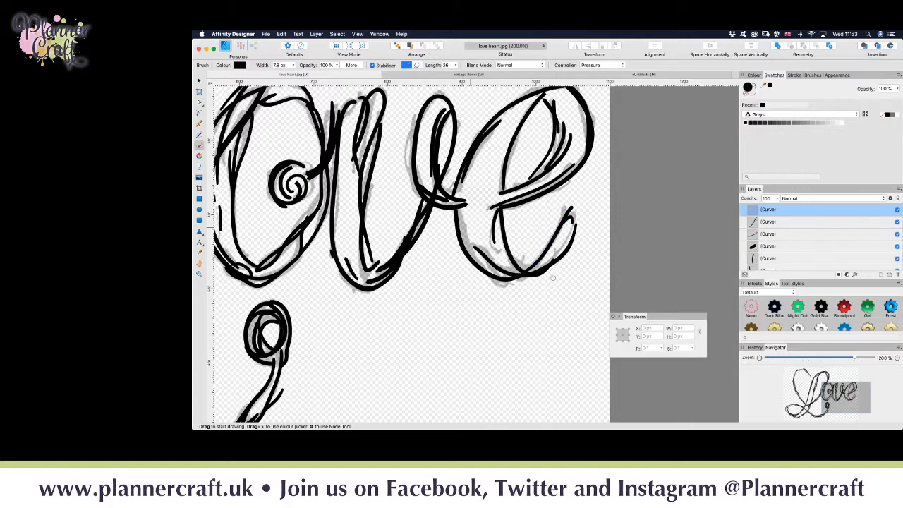
drag(546, 263, 571, 226)
mouse_move(501, 320)
mouse_down()
mouse_move(571, 338)
mouse_move(679, 281)
mouse_move(635, 211)
mouse_move(530, 336)
mouse_move(525, 423)
mouse_up()
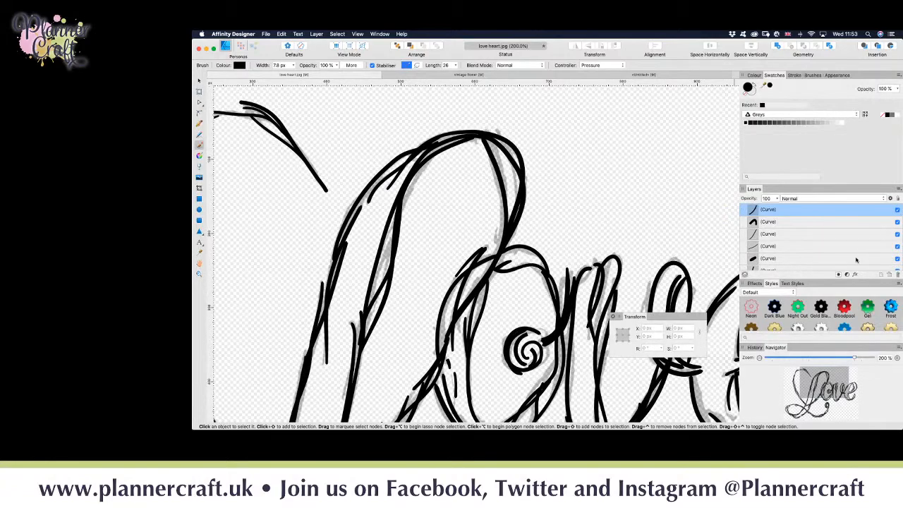
key(super+0)
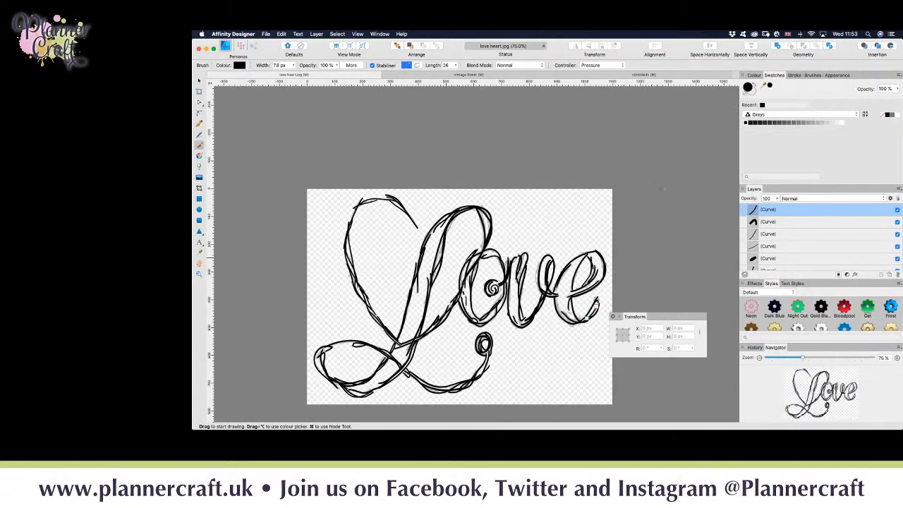
- Undock the layer list, enlarge it to show more curves, and hide the Background pixel layer
drag(753, 189, 616, 105)
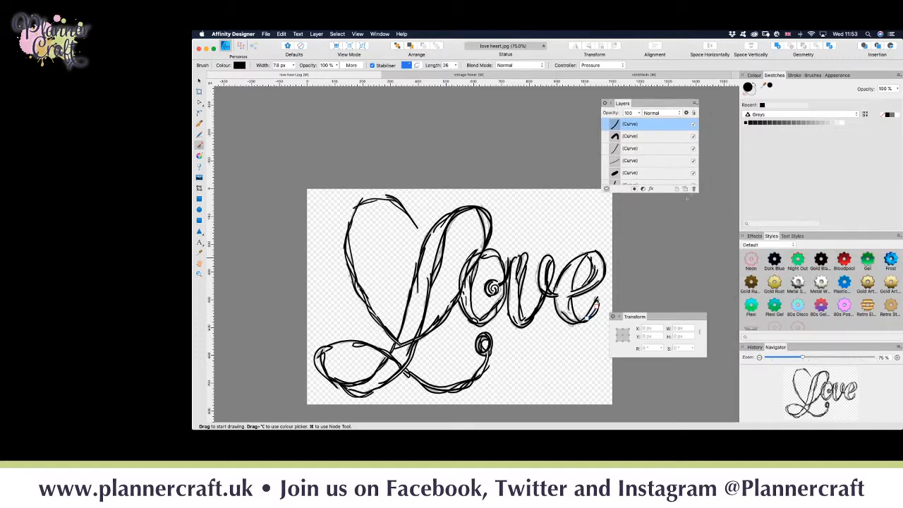
drag(691, 192, 717, 419)
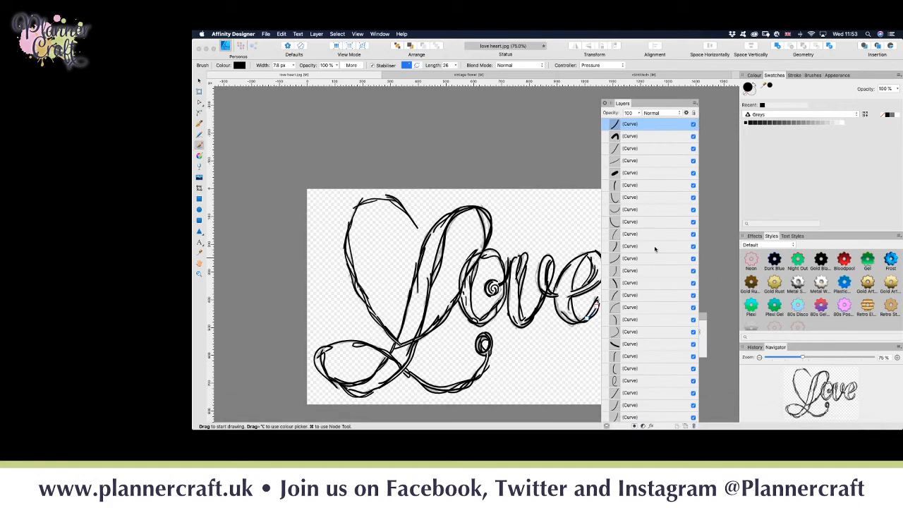
scroll(655, 249, down, 10)
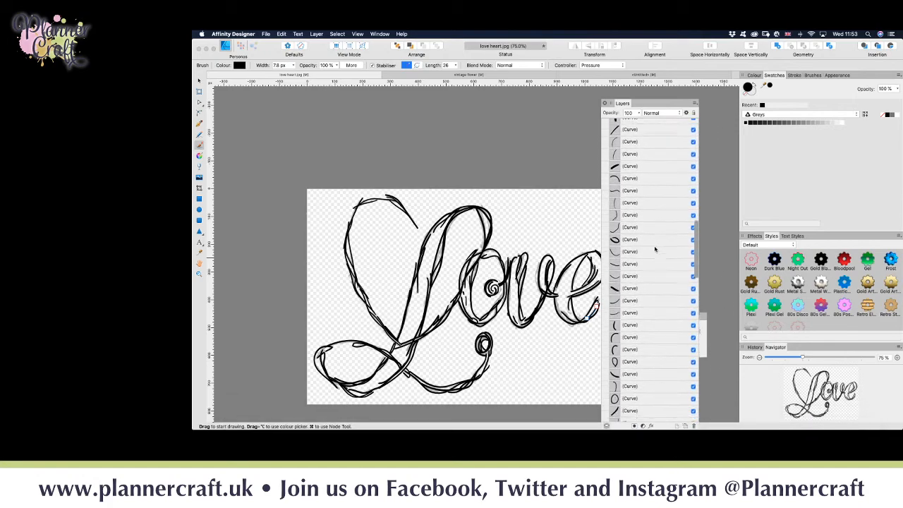
scroll(654, 248, down, 10)
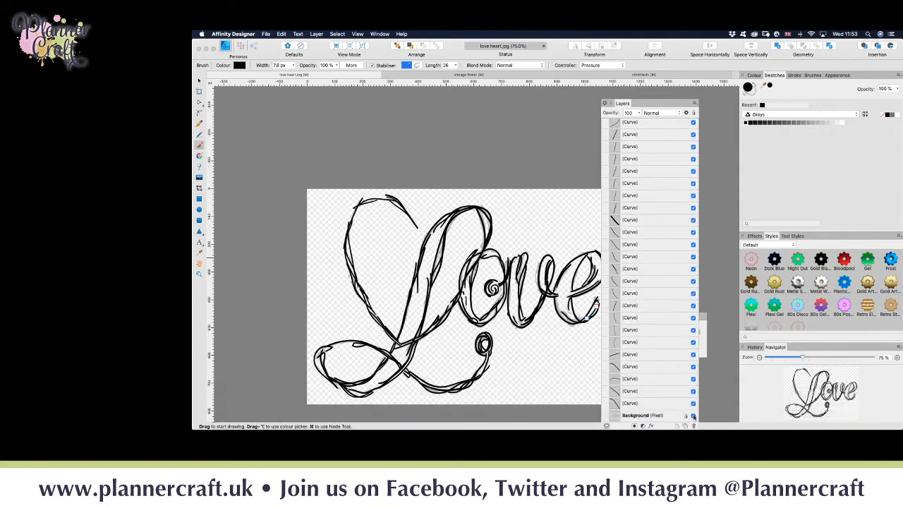
click(694, 416)
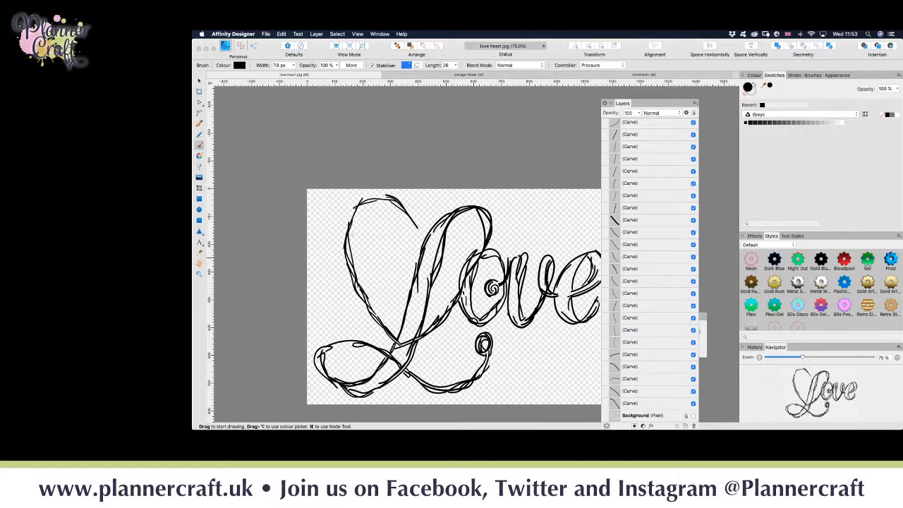
- Delete the two short stray strokes between the outer and inner left edges of the o
click(198, 82)
click(297, 188)
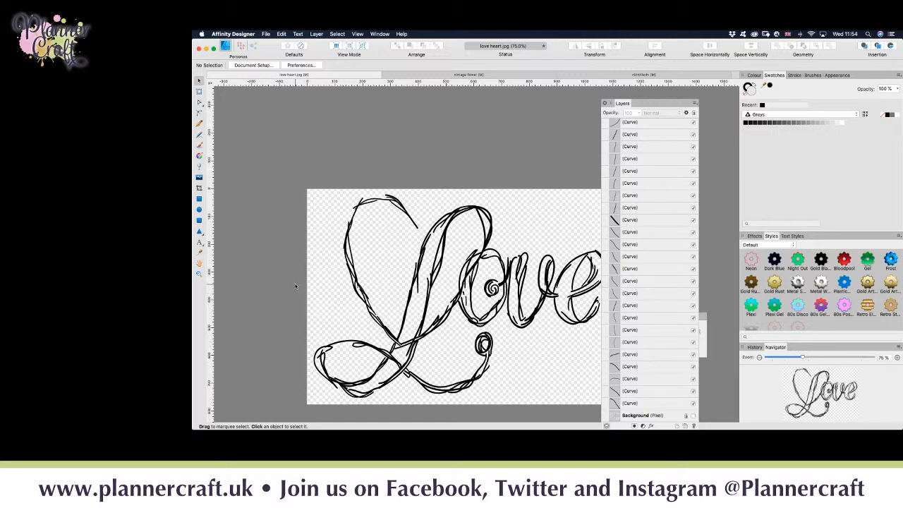
key(super+plus)
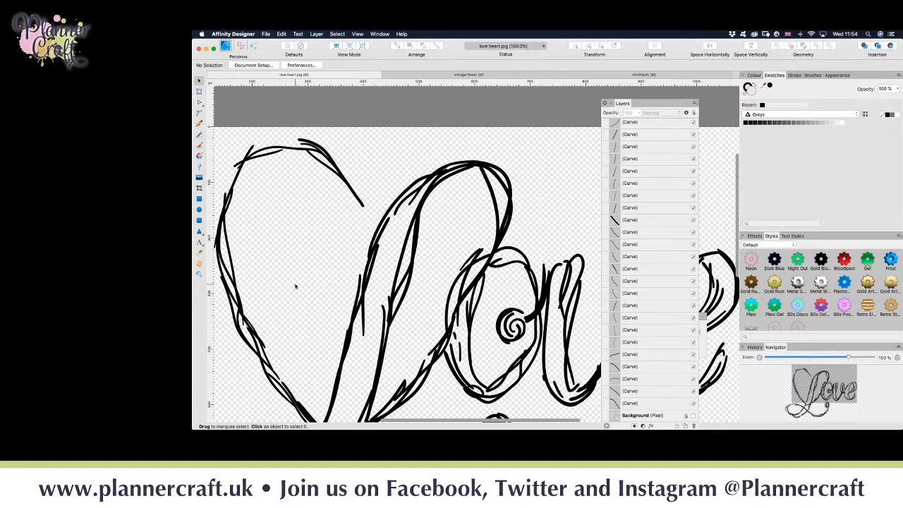
key(super+plus)
key(space)
drag(387, 317, 271, 235)
click(334, 309)
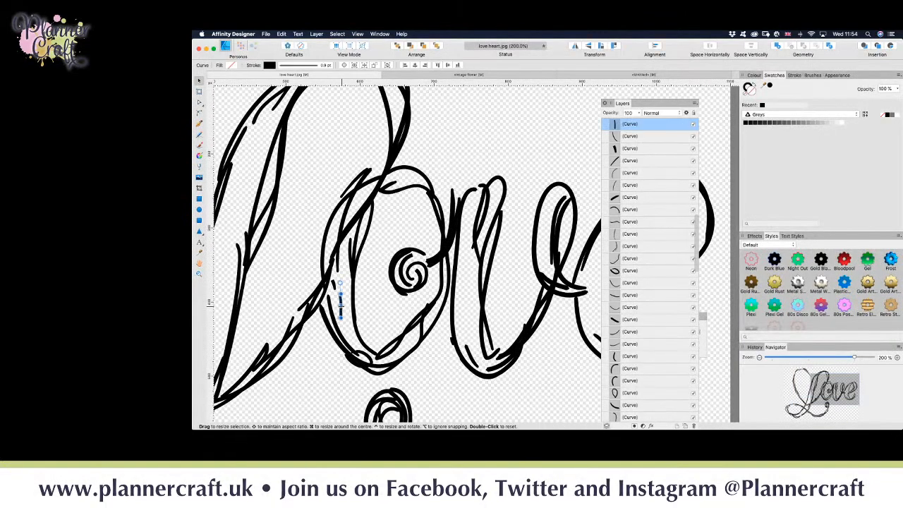
key(Delete)
click(334, 285)
key(Delete)
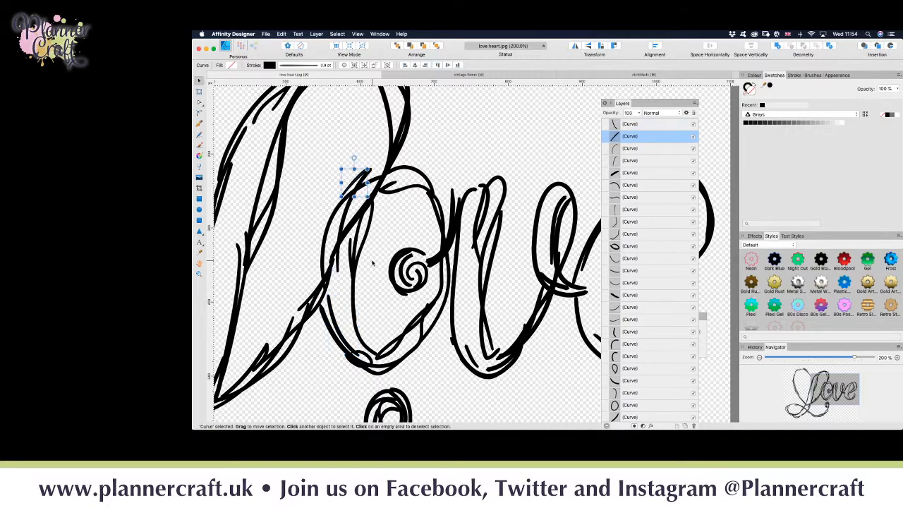
- Move the upper end node of the o's lower-right outer curve up and outward towards the letter's right edge
scroll(360, 263, down, 5)
scroll(360, 264, left, 5)
scroll(366, 263, right, 4)
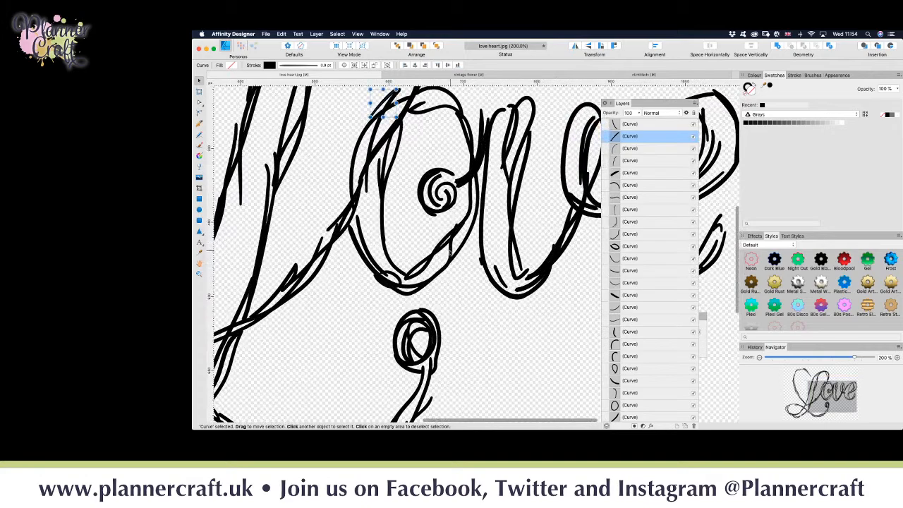
click(451, 250)
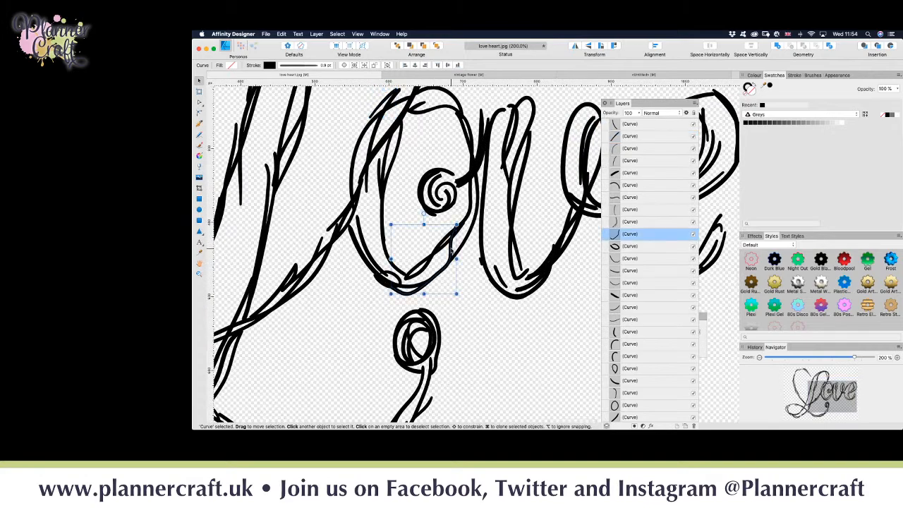
key(a)
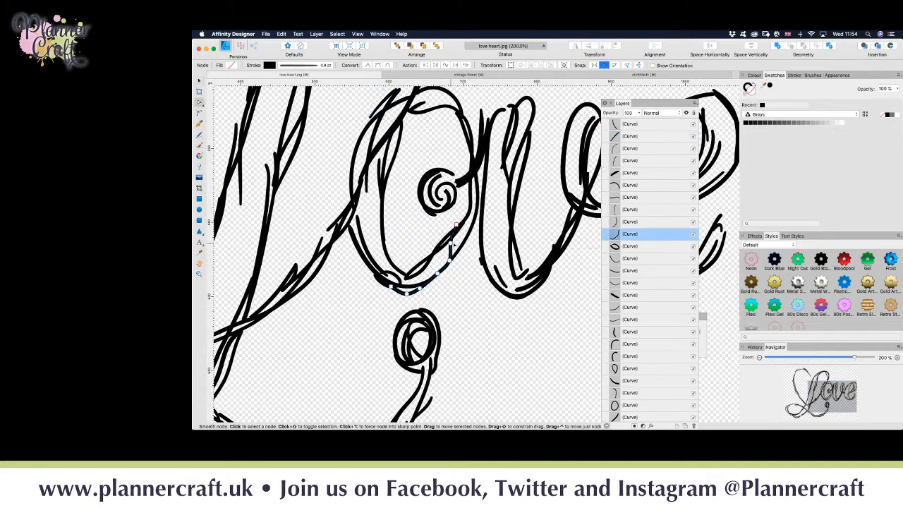
drag(456, 225, 464, 220)
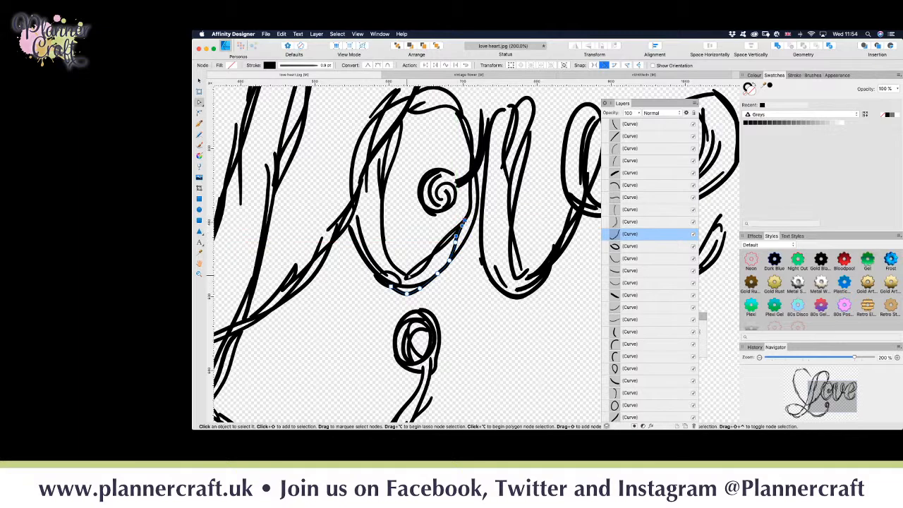
- Pull the lower section of the o's long right-hand curve slightly outward and deselect it
click(435, 258)
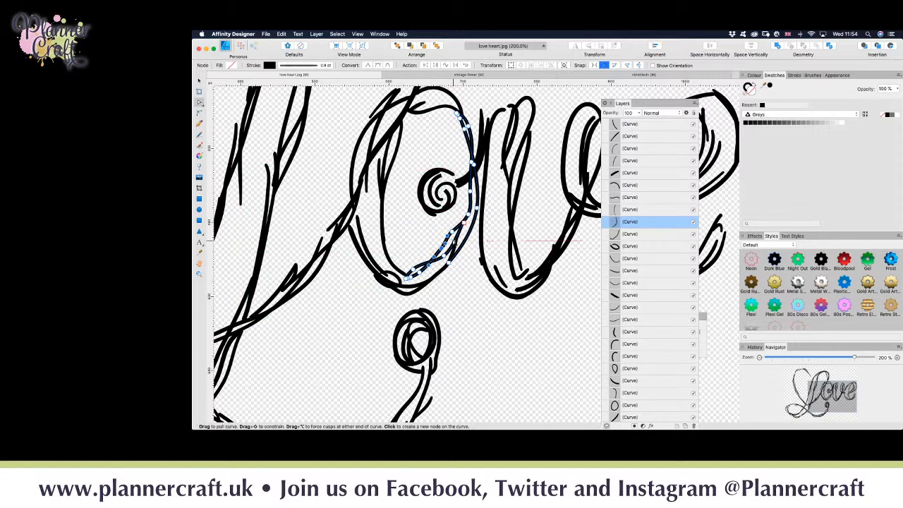
drag(453, 232, 458, 228)
click(452, 286)
- Nudge the two strokes joining the o's spiral to the v rightward together, and rotate them slightly clockwise to meet the v
scroll(437, 280, up, 3)
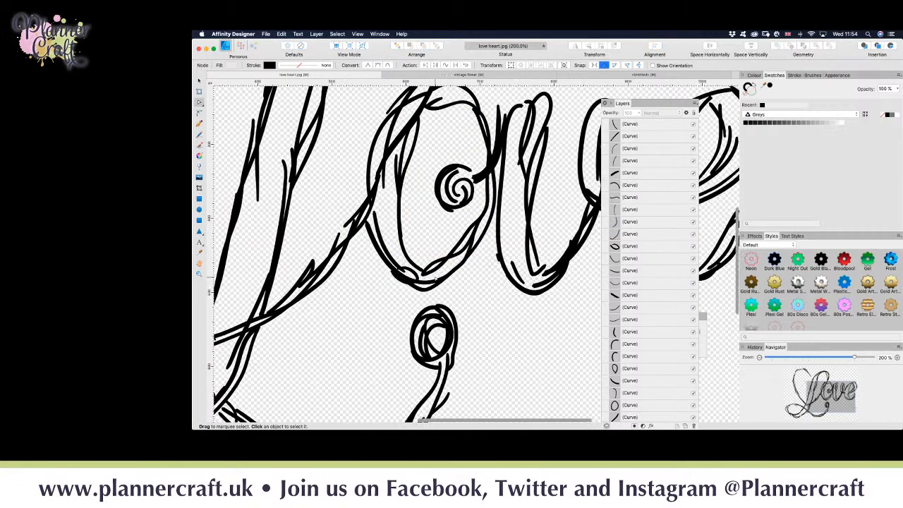
scroll(426, 278, right, 2)
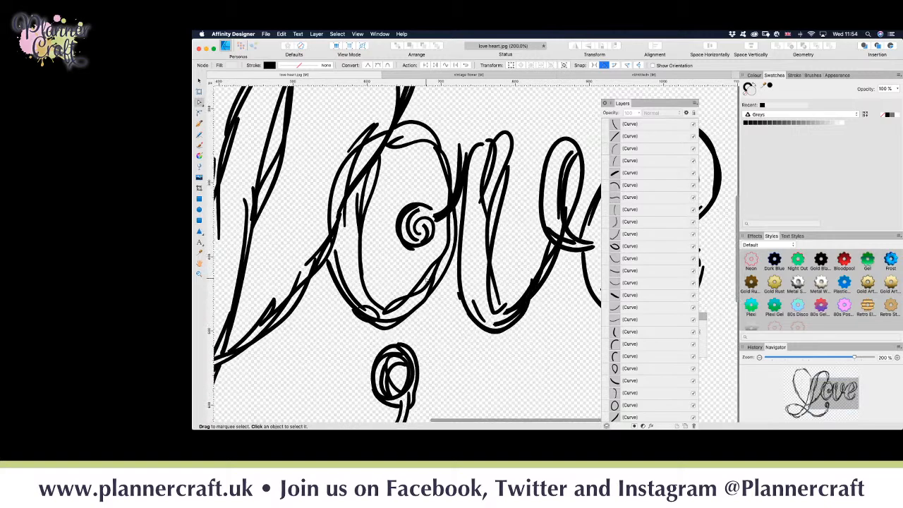
key(v)
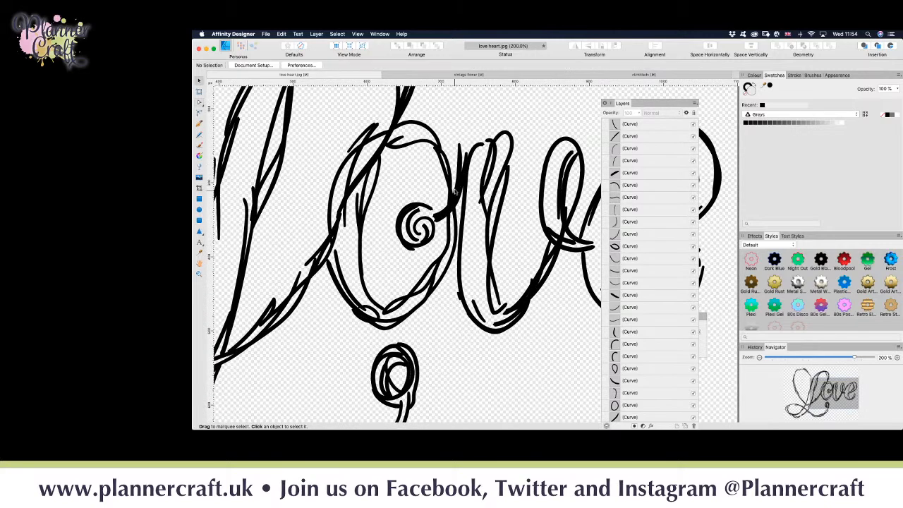
click(457, 180)
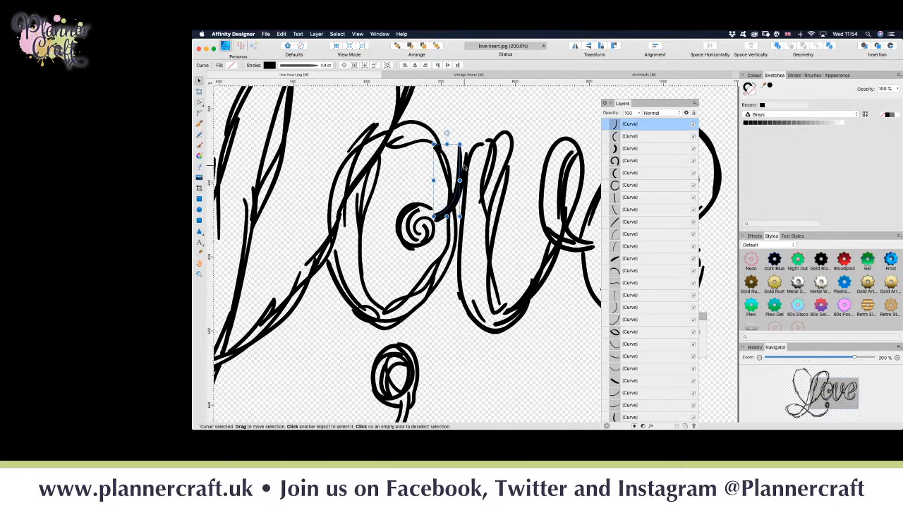
shift+click(466, 168)
click(455, 137)
click(458, 149)
scroll(642, 187, up, 3)
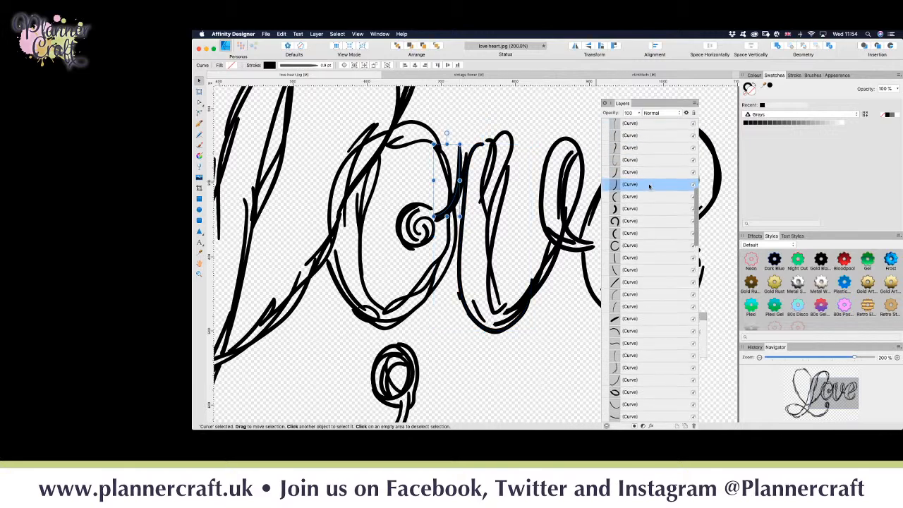
shift+click(631, 176)
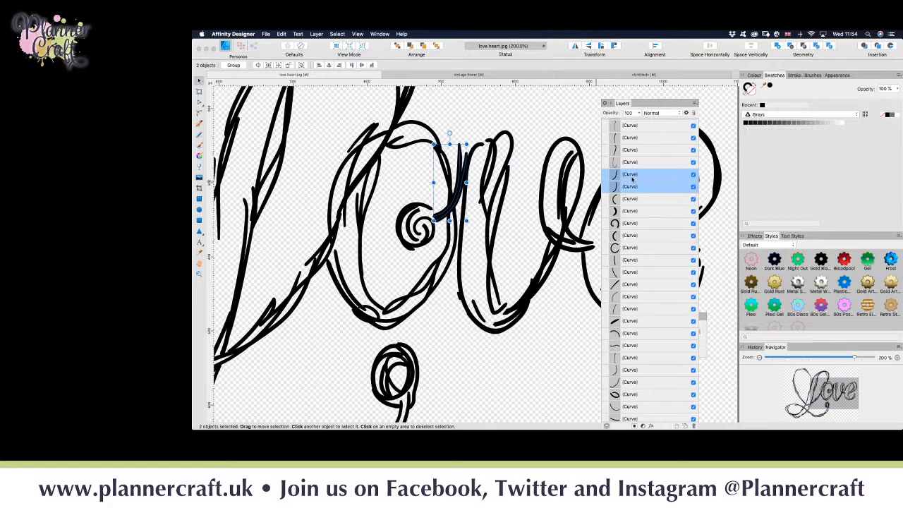
key(Right)
key(Right)
key(Right)
key(Right)
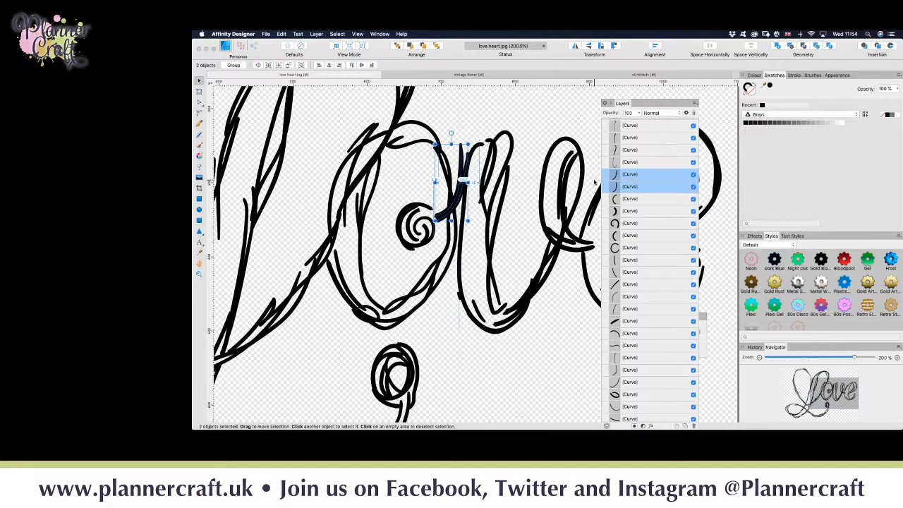
key(Right)
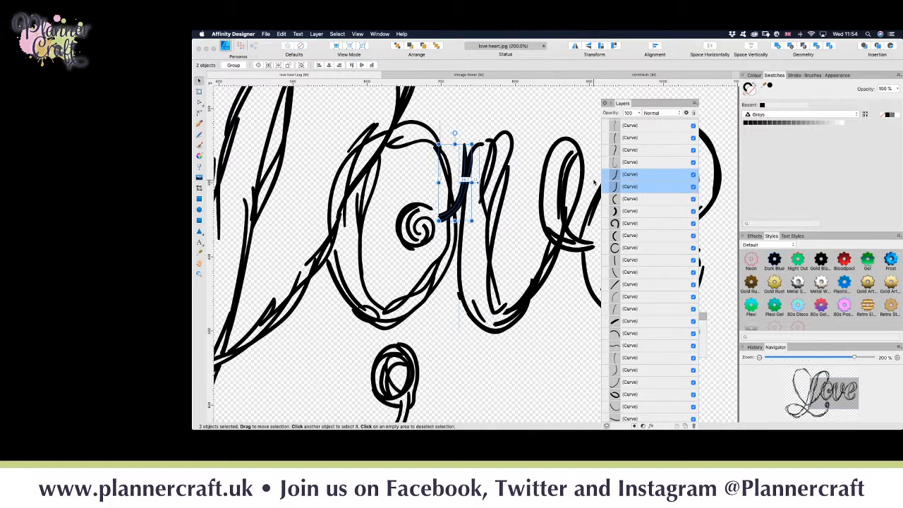
drag(454, 132, 464, 134)
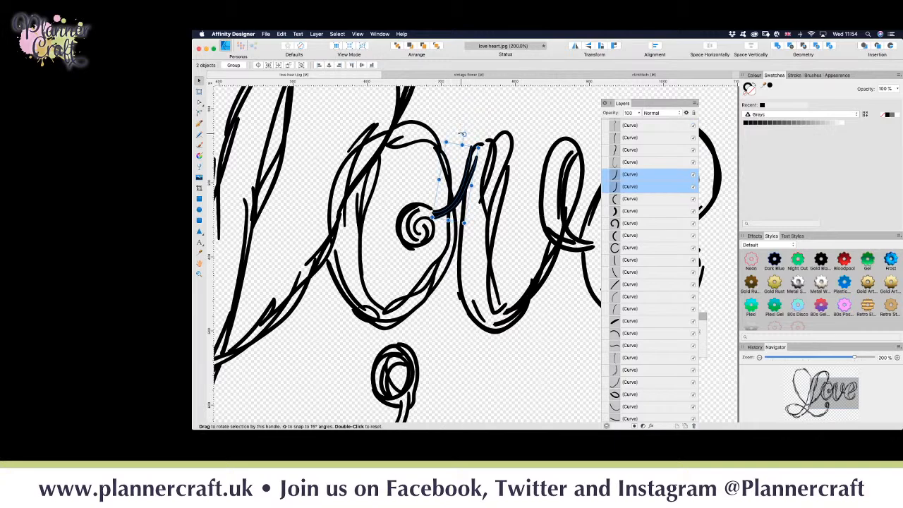
click(443, 308)
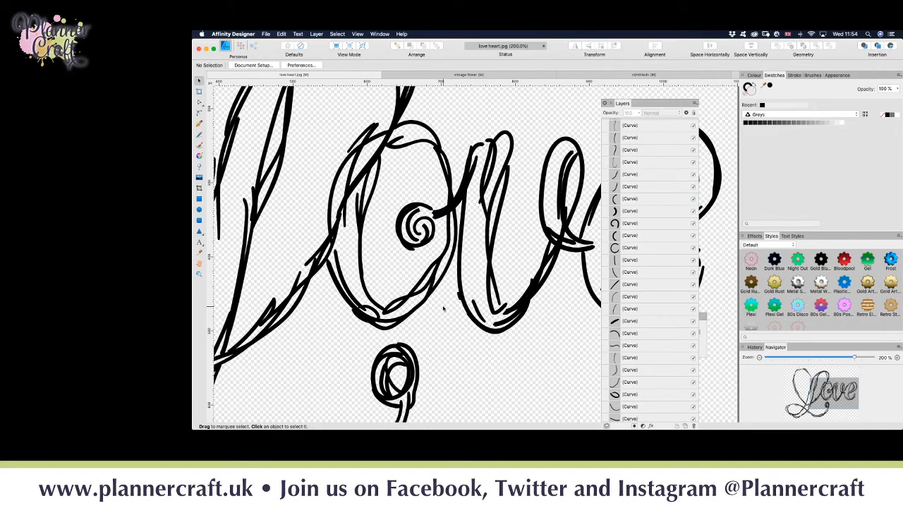
- Select the five curves forming the o's inner oval and lower outline, nudge them together slightly leftward, and deselect them
key(super+minus)
key(super+minus)
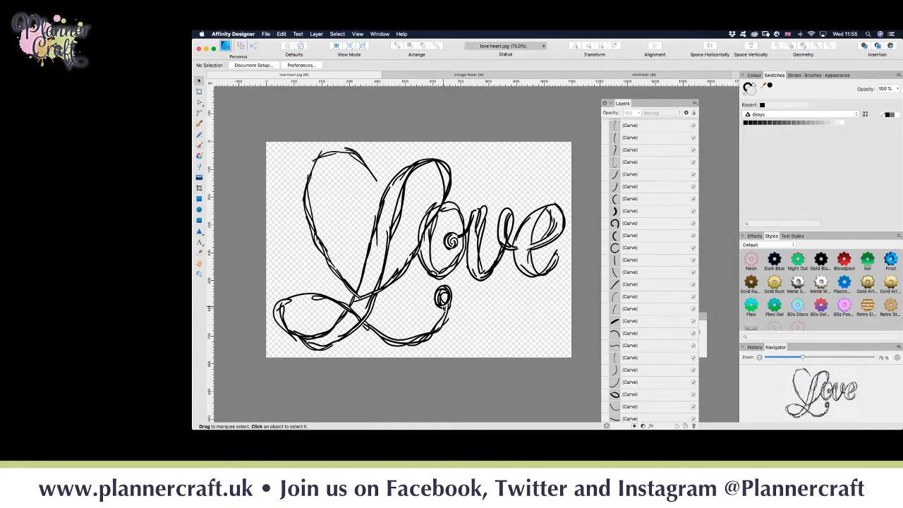
drag(523, 291, 503, 287)
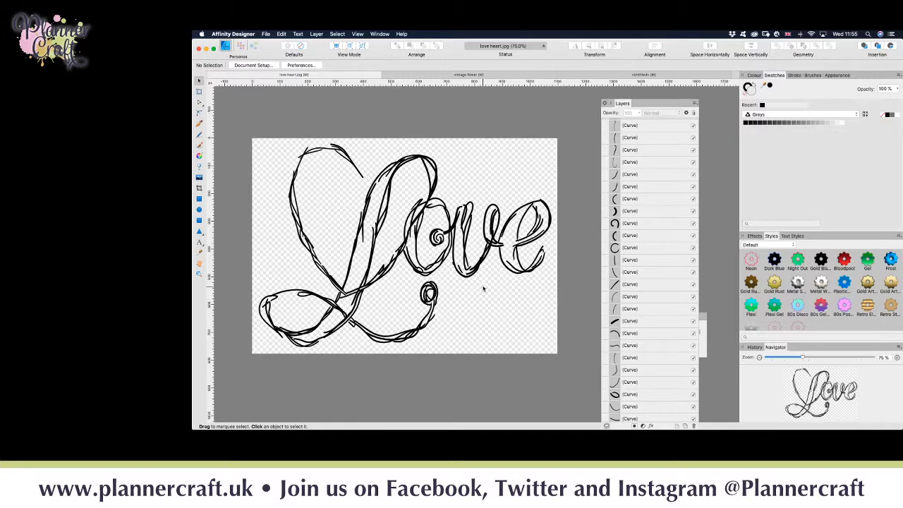
click(449, 251)
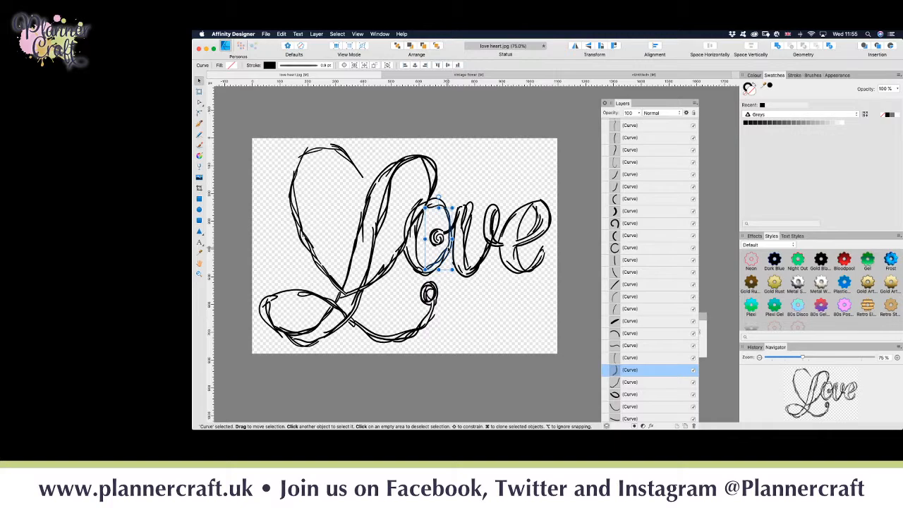
scroll(662, 372, down, 2)
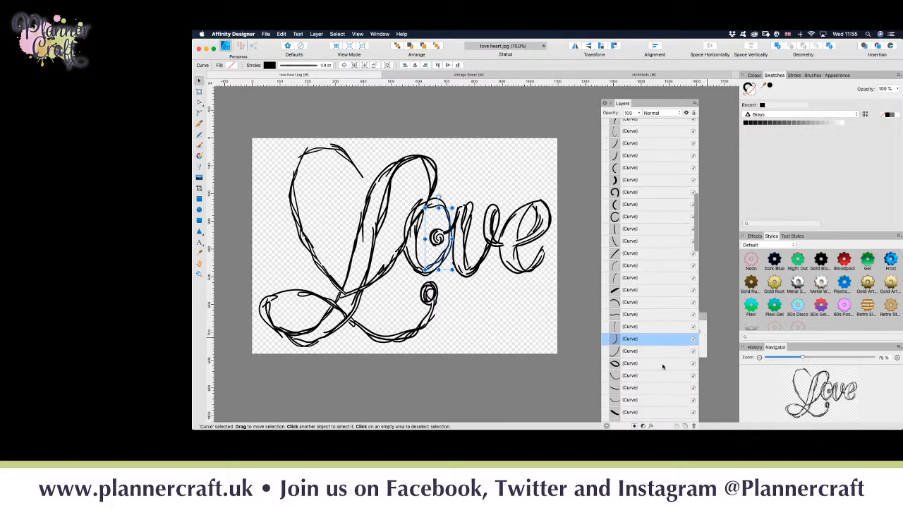
click(642, 335)
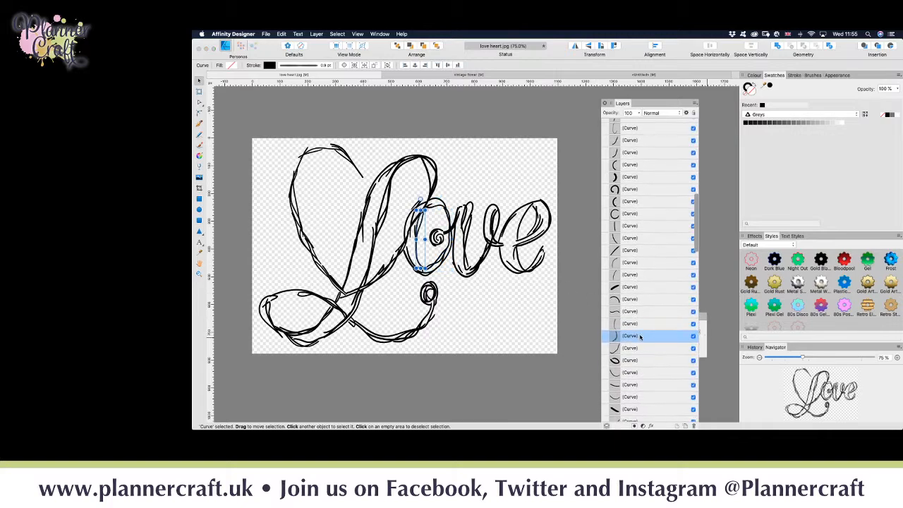
click(642, 323)
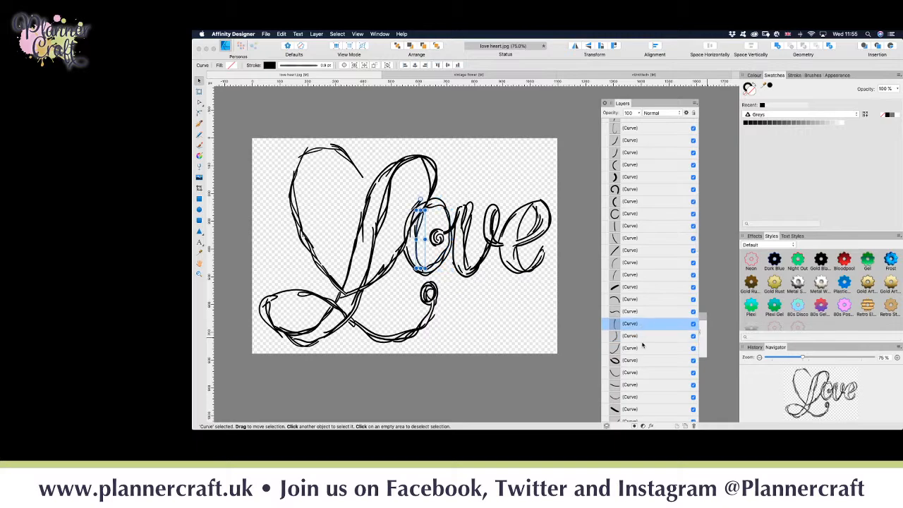
shift+click(642, 345)
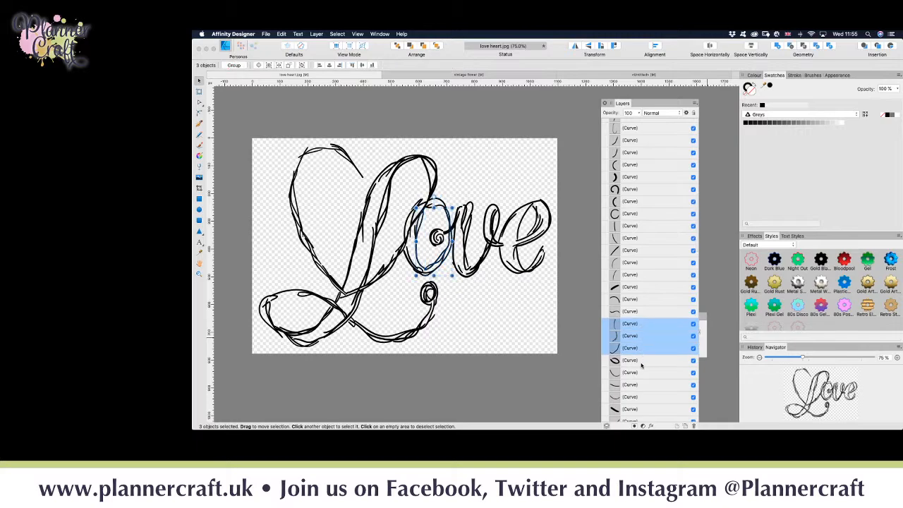
shift+click(640, 361)
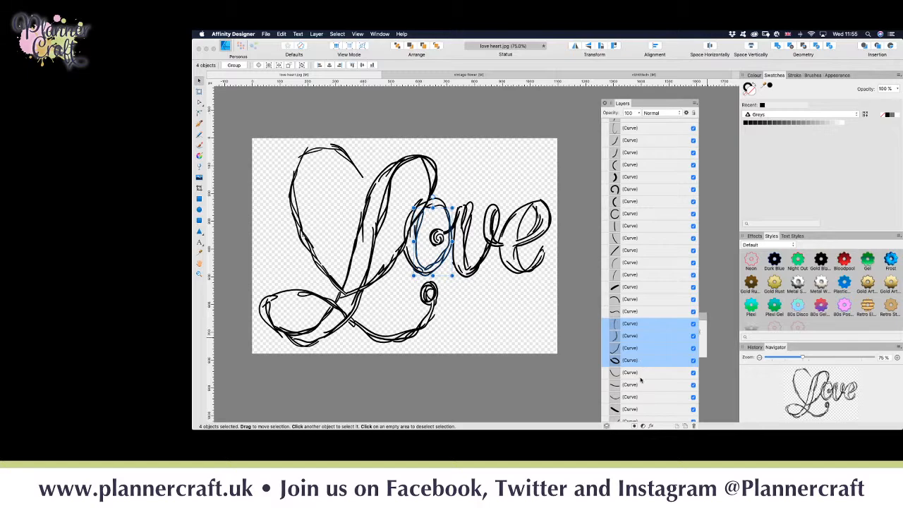
shift+click(638, 375)
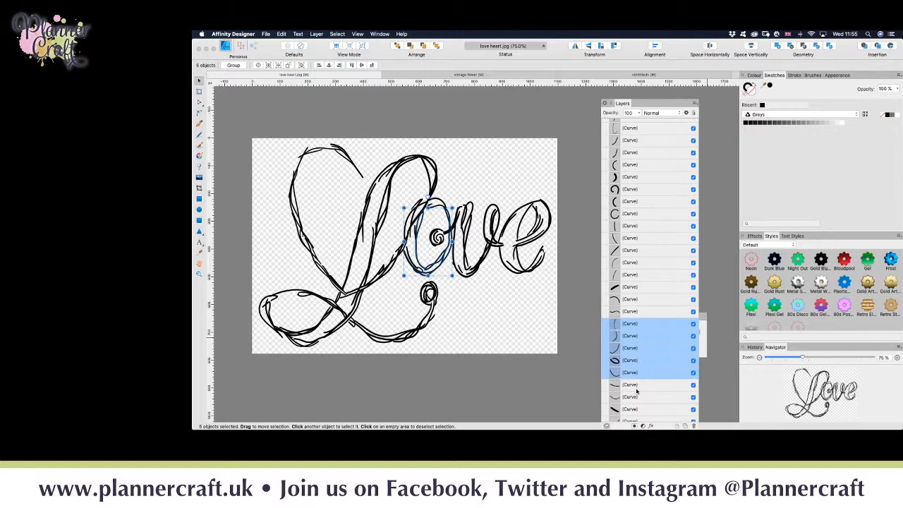
shift+click(637, 388)
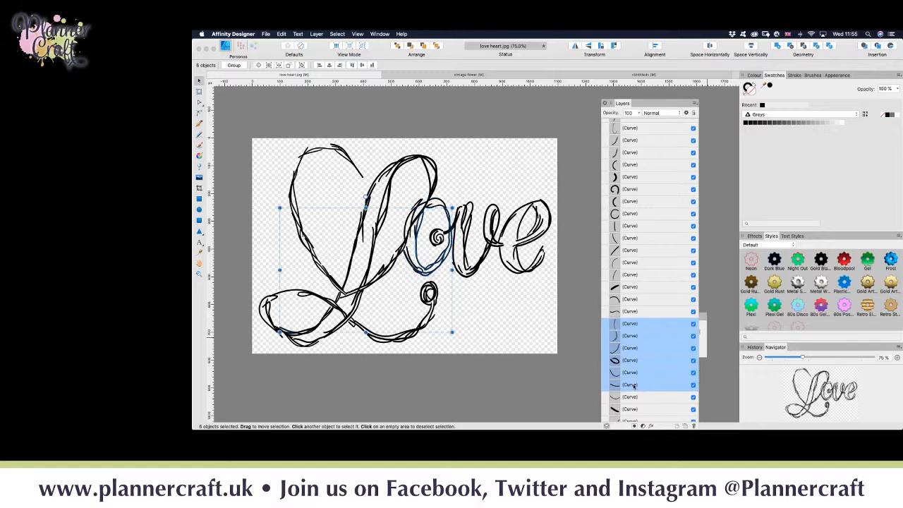
super+click(634, 385)
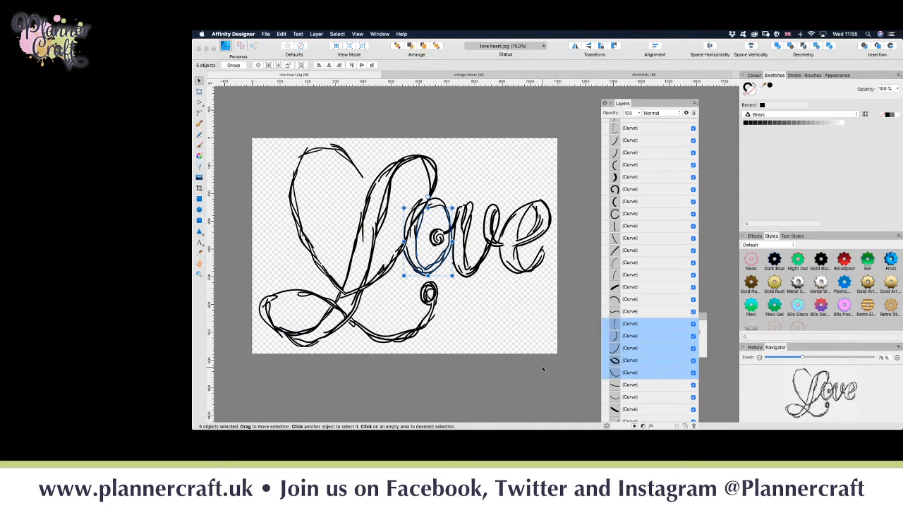
key(Left)
key(Left)
key(Left)
key(Left)
key(Left)
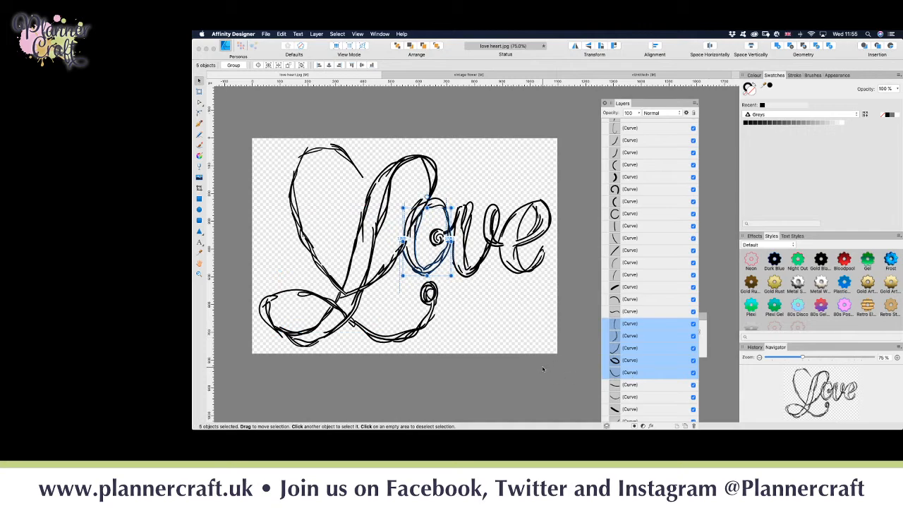
key(Left)
key(Left)
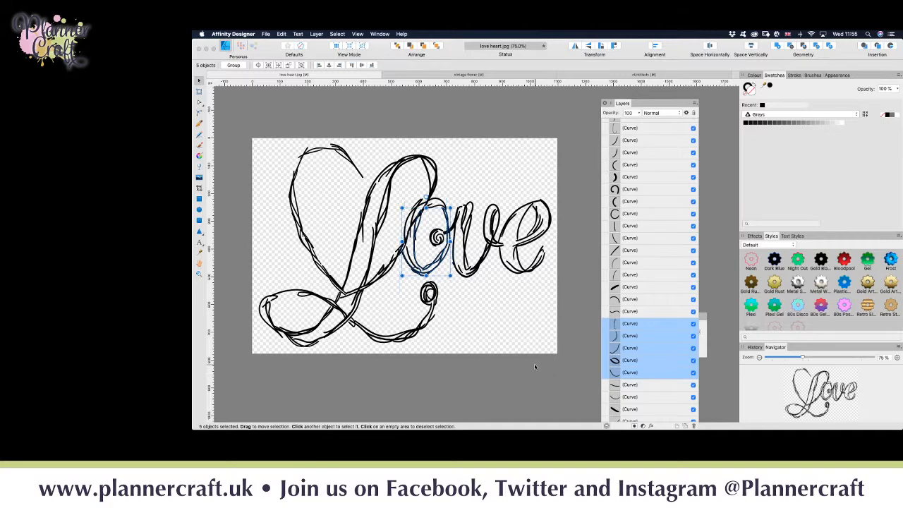
click(469, 317)
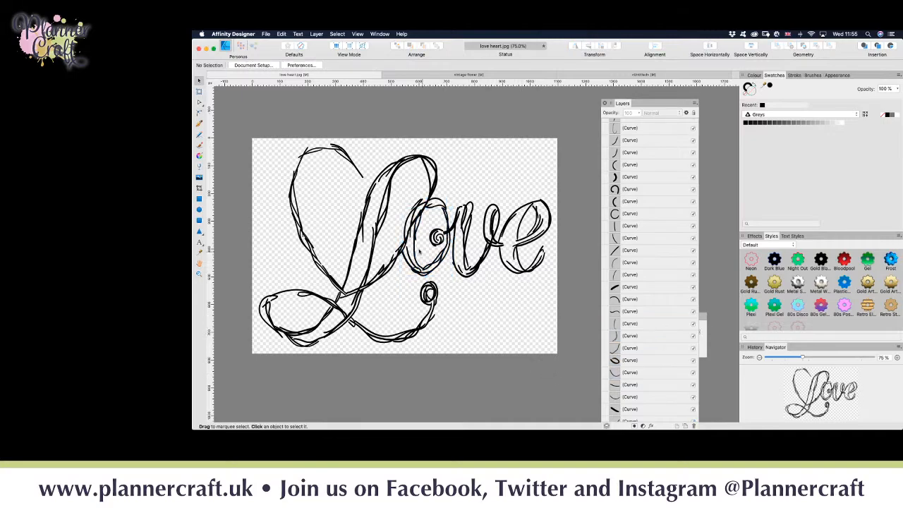
- Shift the o's upper-left outer curve slightly left, rotate it a little clockwise, and nudge it down and right to meet the outline
click(405, 230)
drag(405, 231, 402, 231)
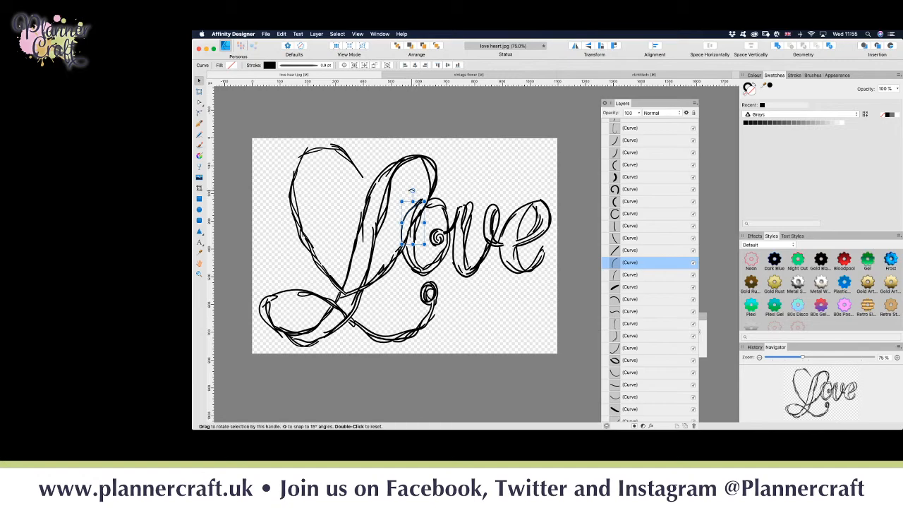
drag(412, 190, 414, 190)
key(Down)
key(Down)
key(Down)
key(Down)
key(Down)
key(Down)
key(Right)
key(Right)
key(Right)
click(481, 194)
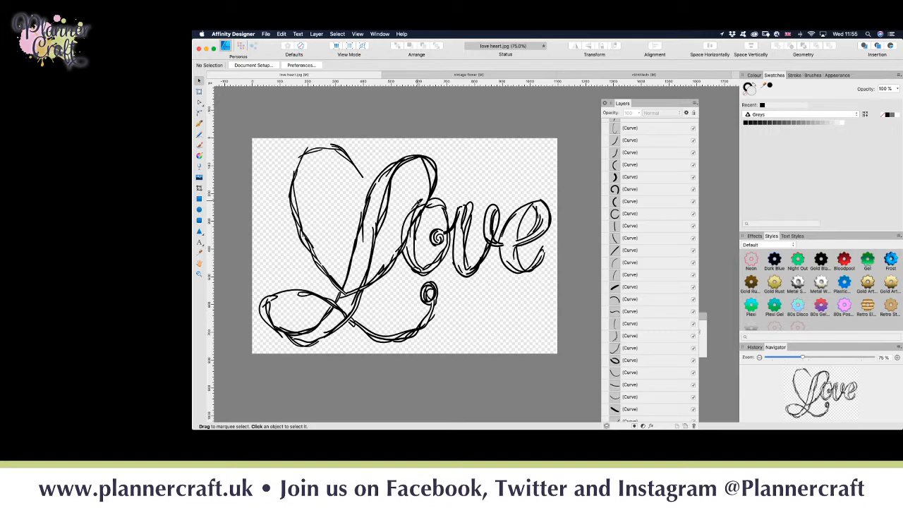
- Rotate the short stroke at the o's upper left together with the adjoining outer curve very slightly counter-clockwise
click(417, 199)
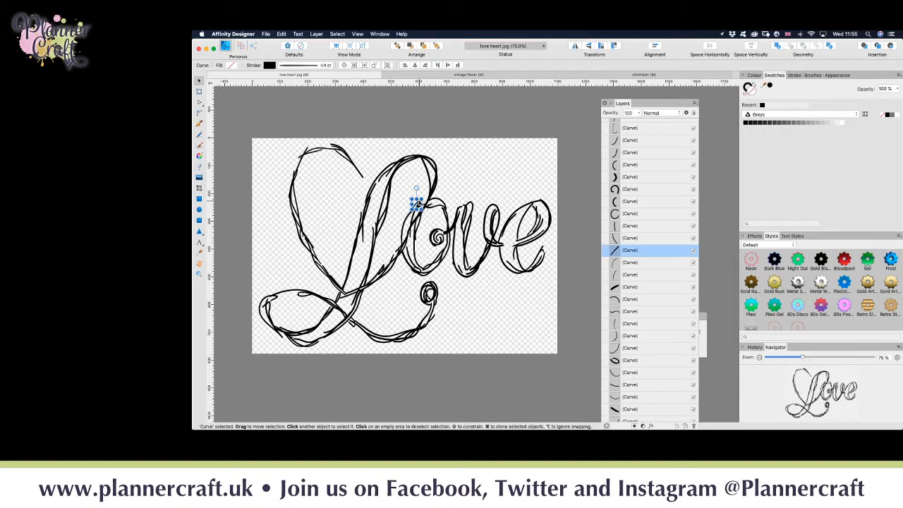
shift+click(635, 265)
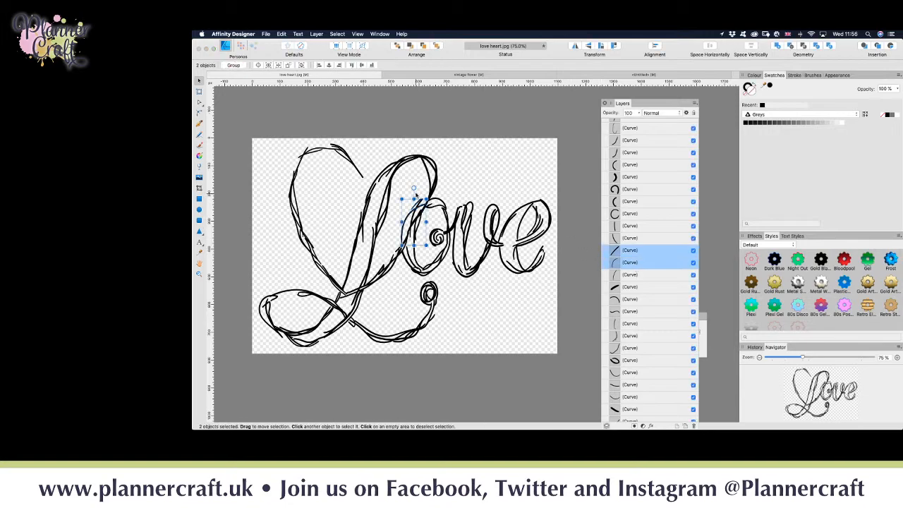
mouse_move(413, 189)
mouse_down()
mouse_move(421, 188)
mouse_move(413, 188)
mouse_up()
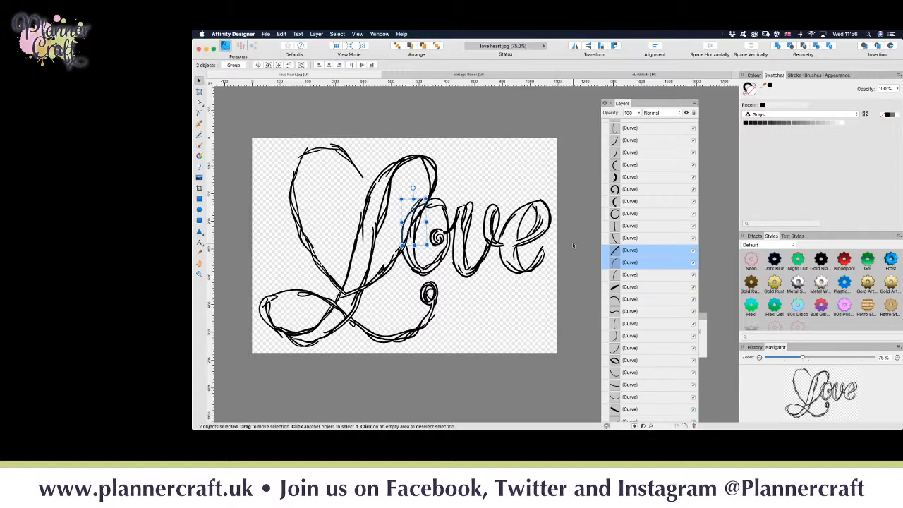
super+click(647, 260)
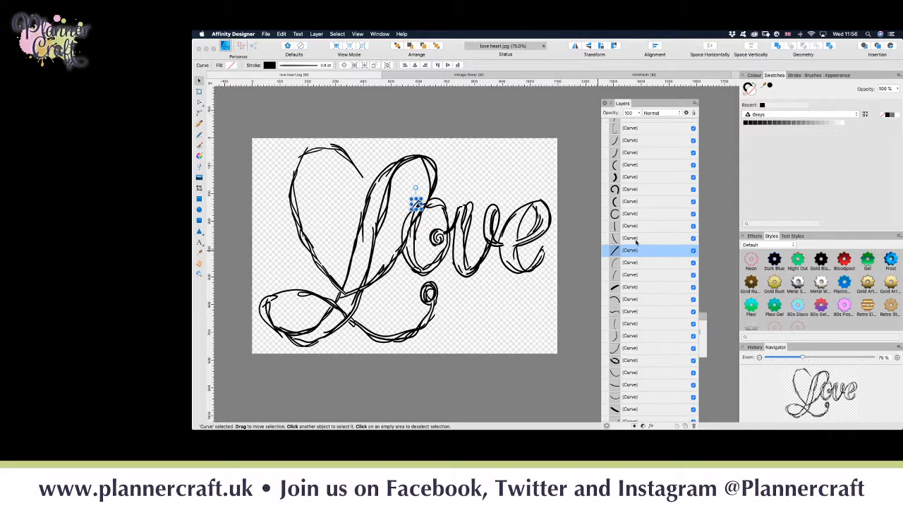
click(636, 241)
click(635, 276)
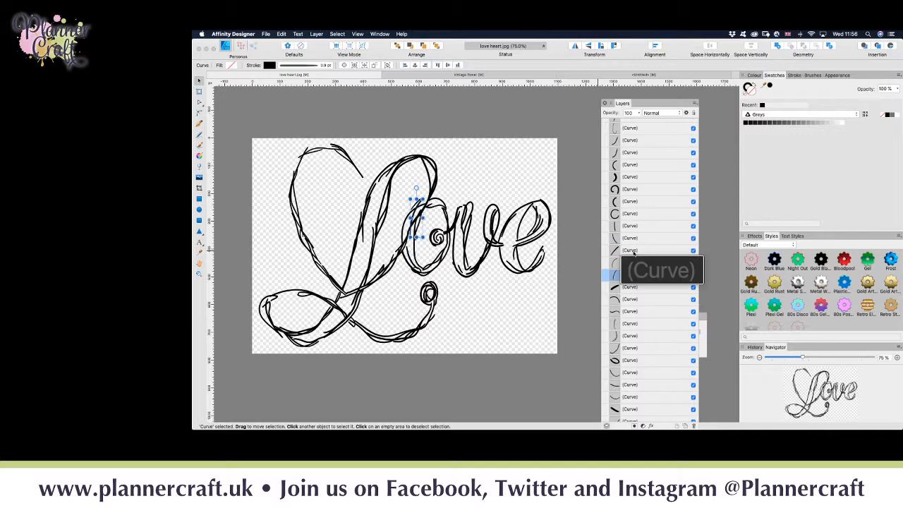
super+click(607, 251)
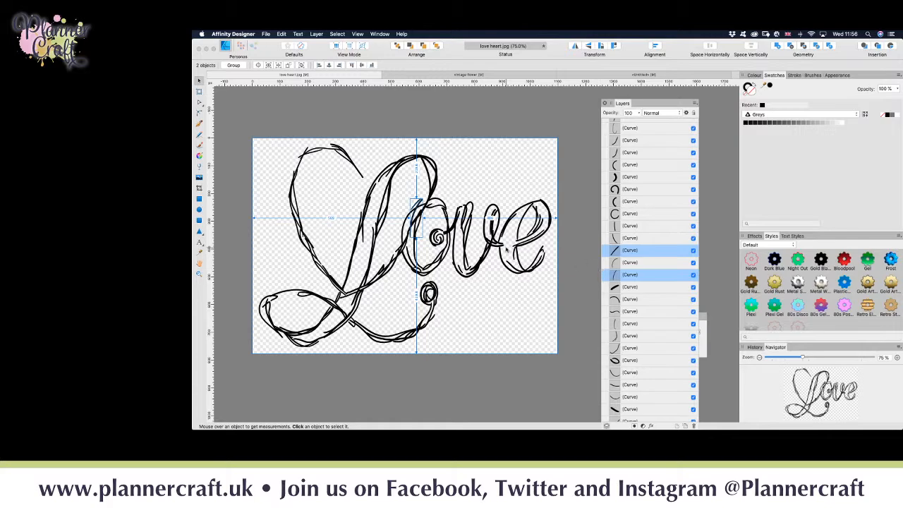
click(418, 205)
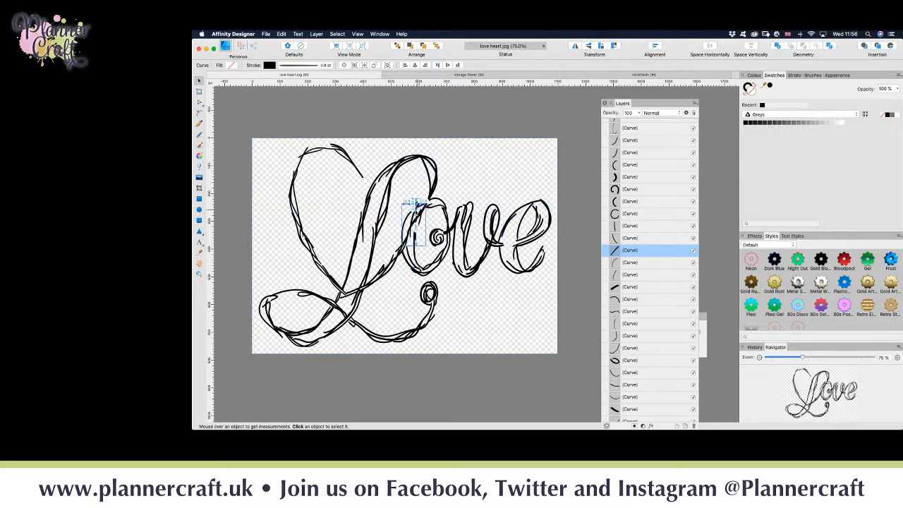
click(495, 178)
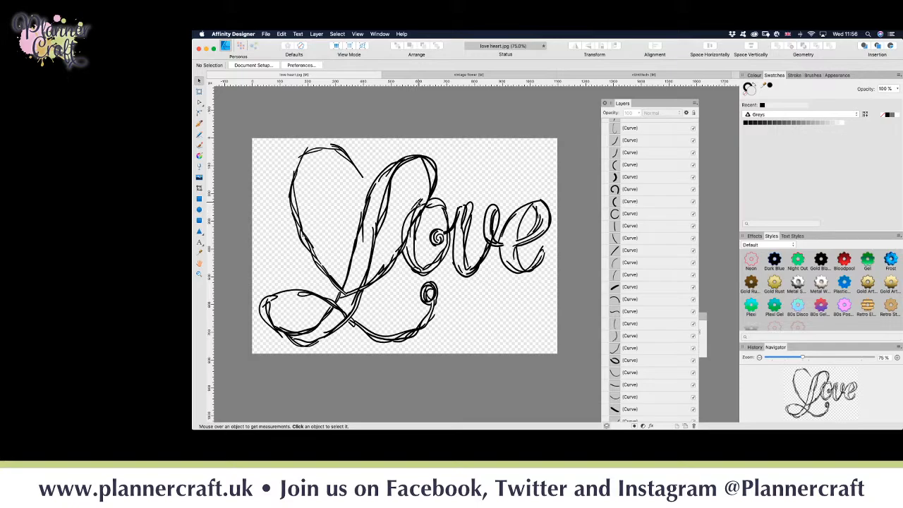
click(416, 203)
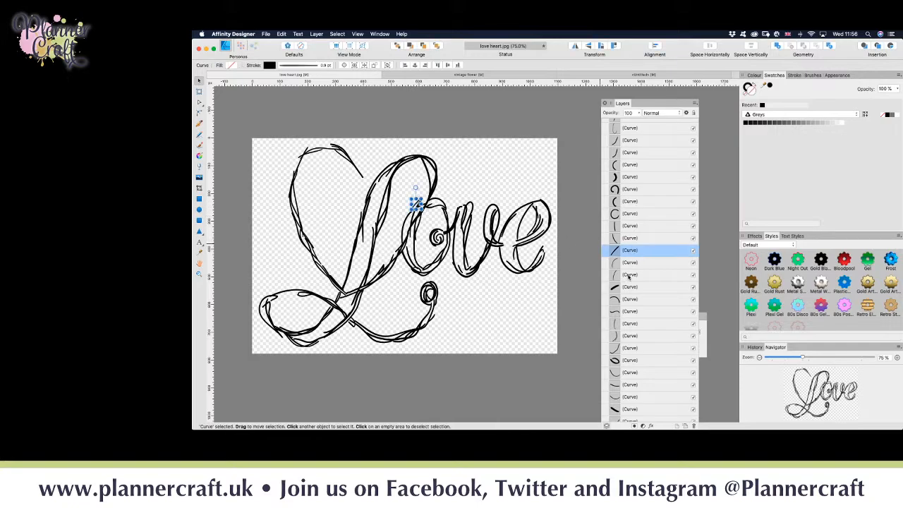
super+click(629, 275)
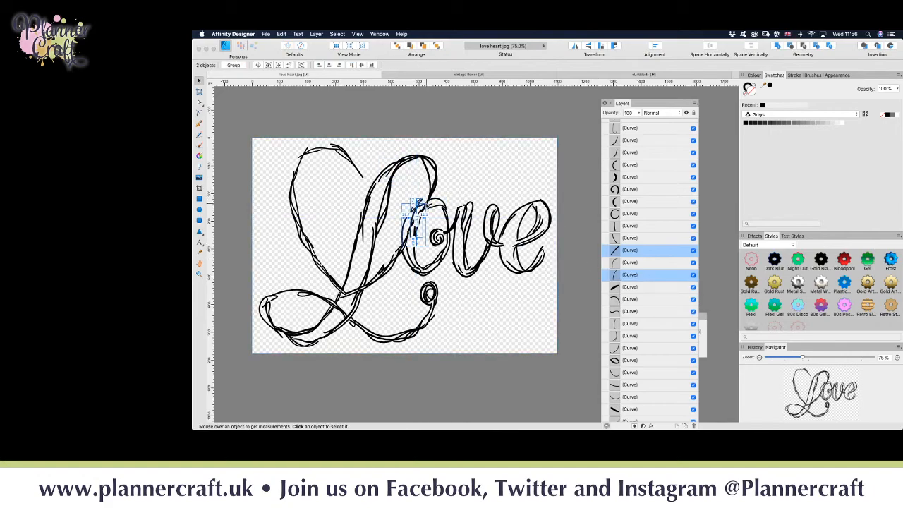
click(420, 191)
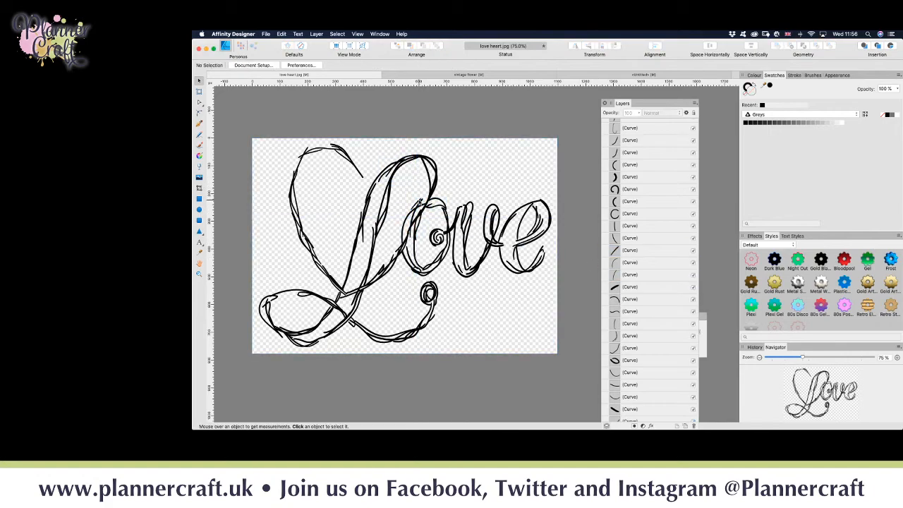
- Reposition and rotate the short stroke at the o's upper left clockwise, and turn the longer curve beside it slightly clockwise
click(421, 201)
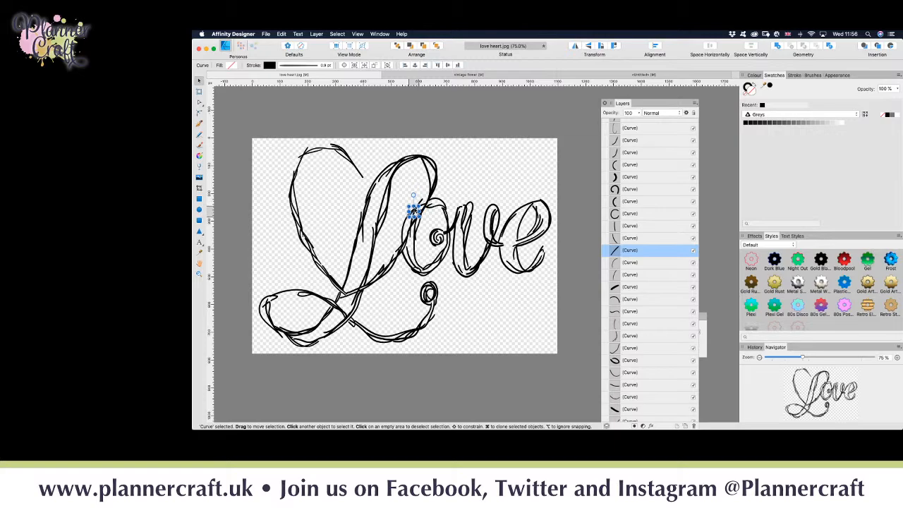
drag(413, 194, 421, 189)
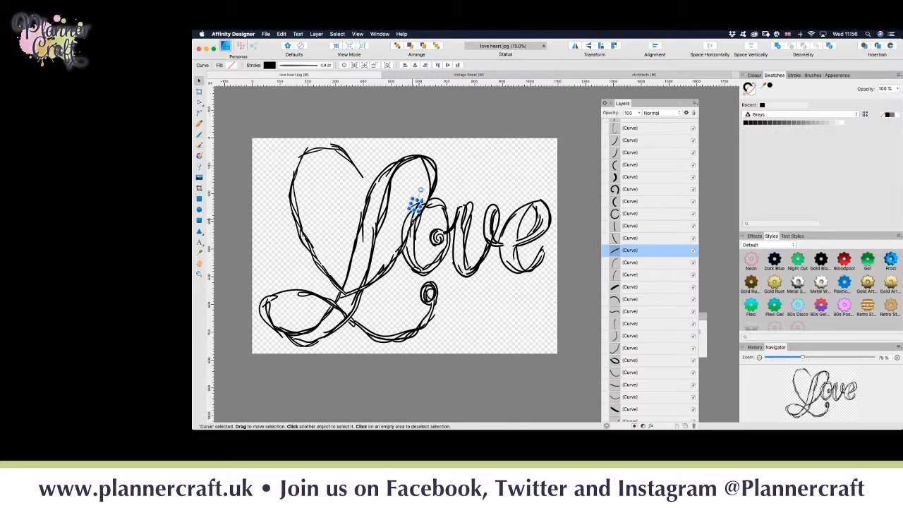
click(415, 200)
drag(420, 187, 421, 188)
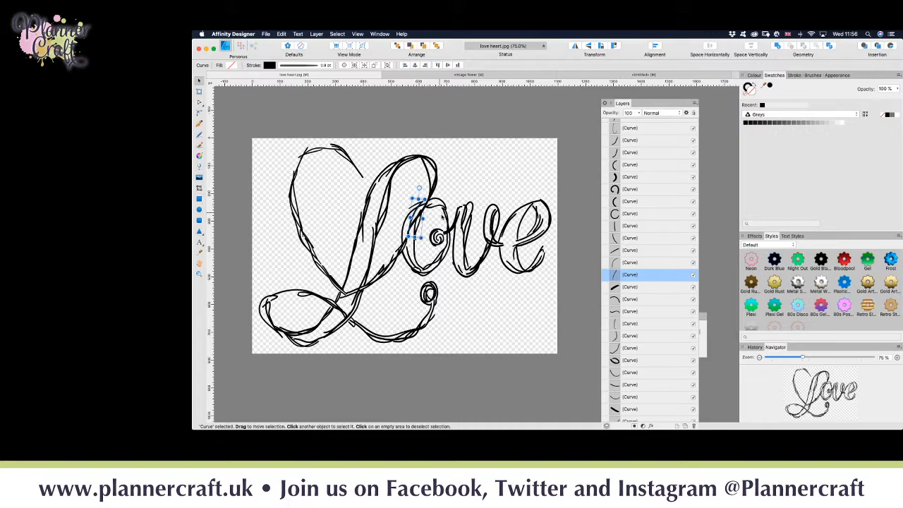
click(494, 170)
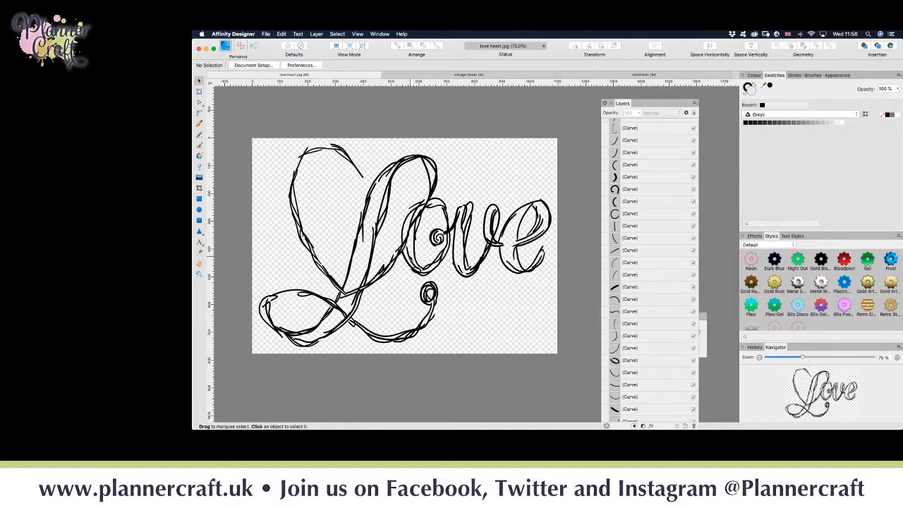
- Delete the stray curve along the o's lower-left edge
click(409, 259)
key(super+z)
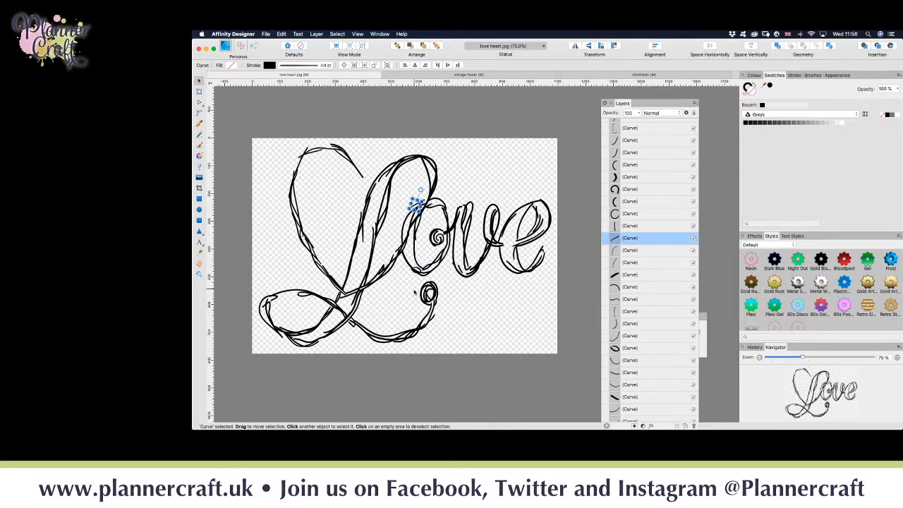
click(396, 290)
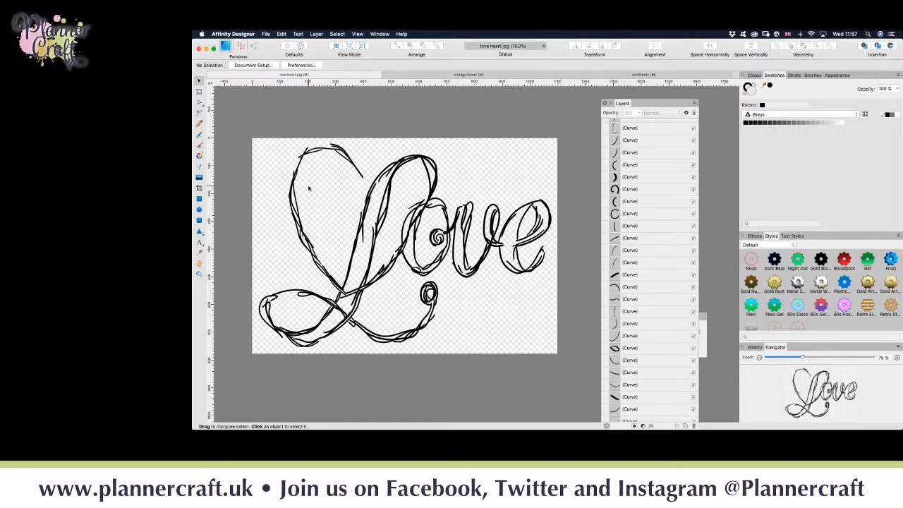
- Select every curve in the lettering and expand the strokes into filled outlines
key(super+a)
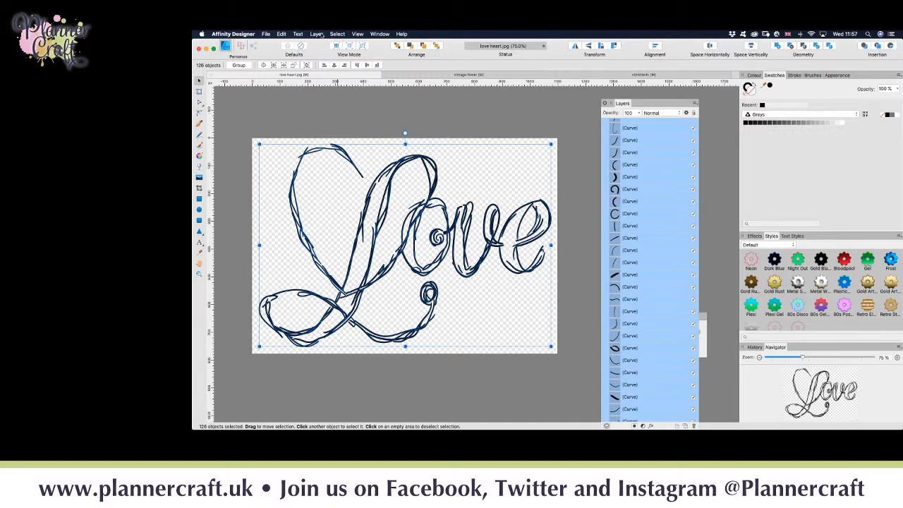
click(317, 35)
click(389, 238)
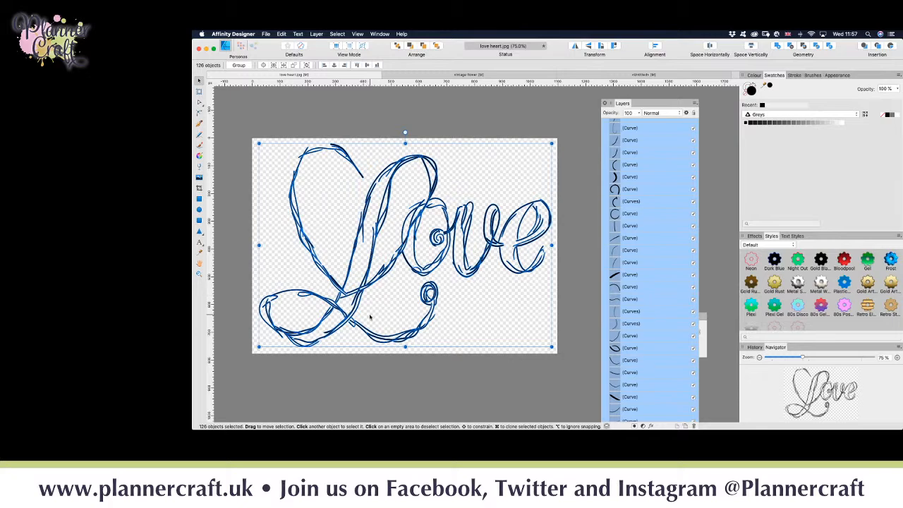
- Merge all the expanded lettering outlines into one shape and export the document as the 300 DPI SVG file love heart in Digital stamps
click(777, 46)
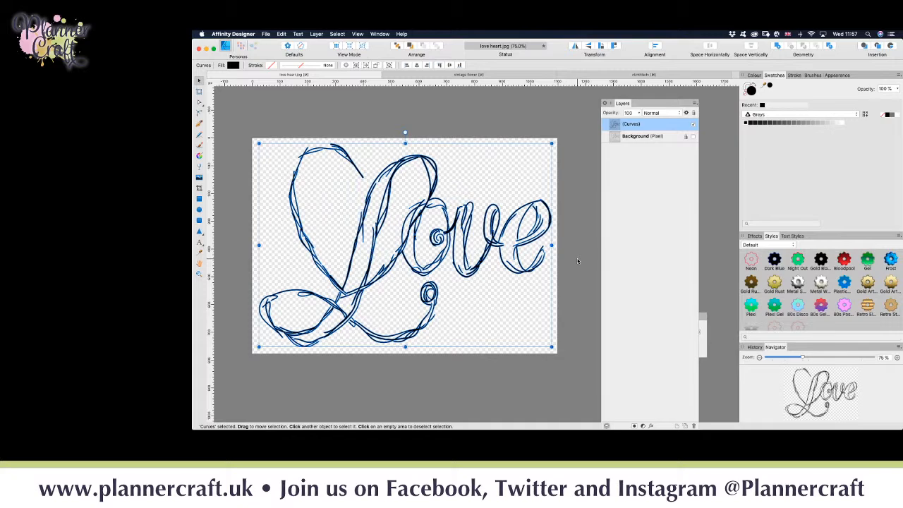
click(266, 34)
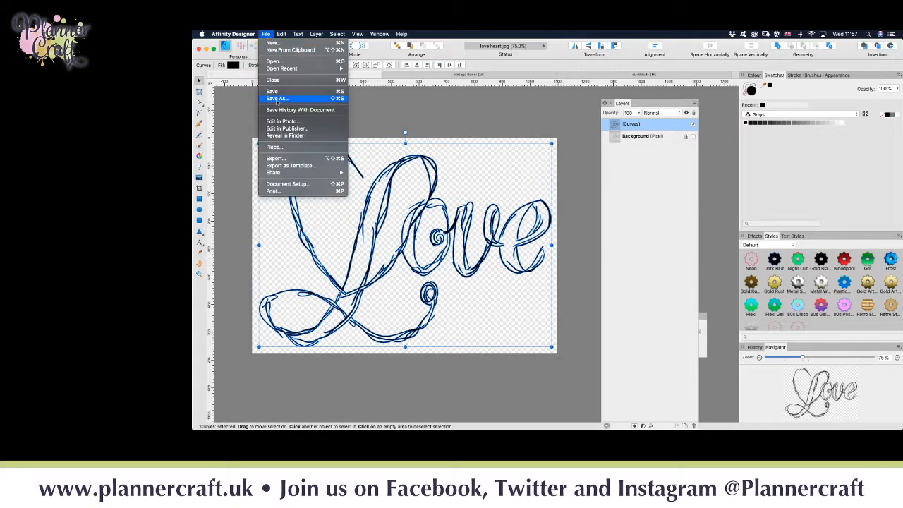
click(286, 158)
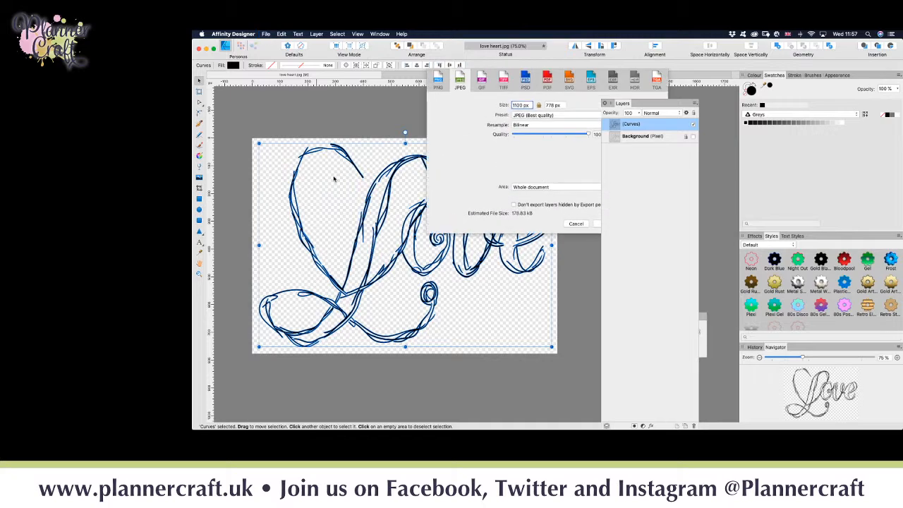
click(568, 81)
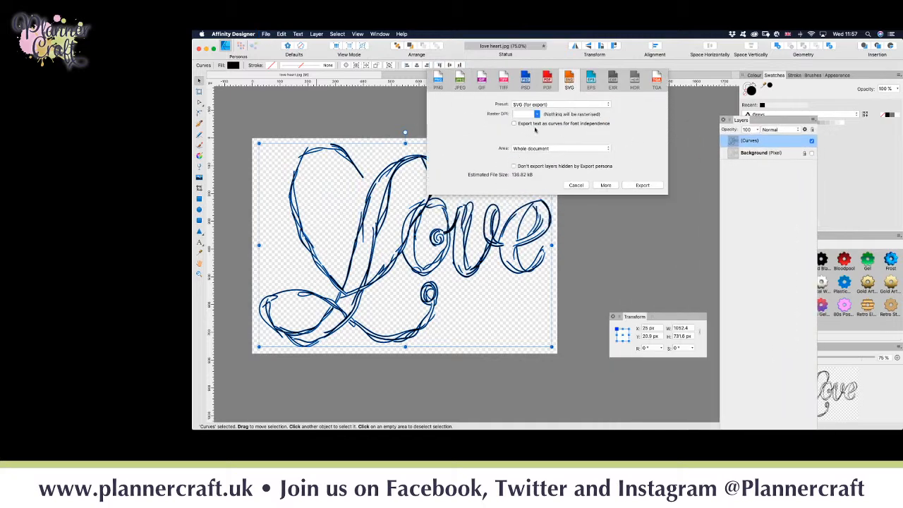
click(523, 115)
text(300)
click(643, 186)
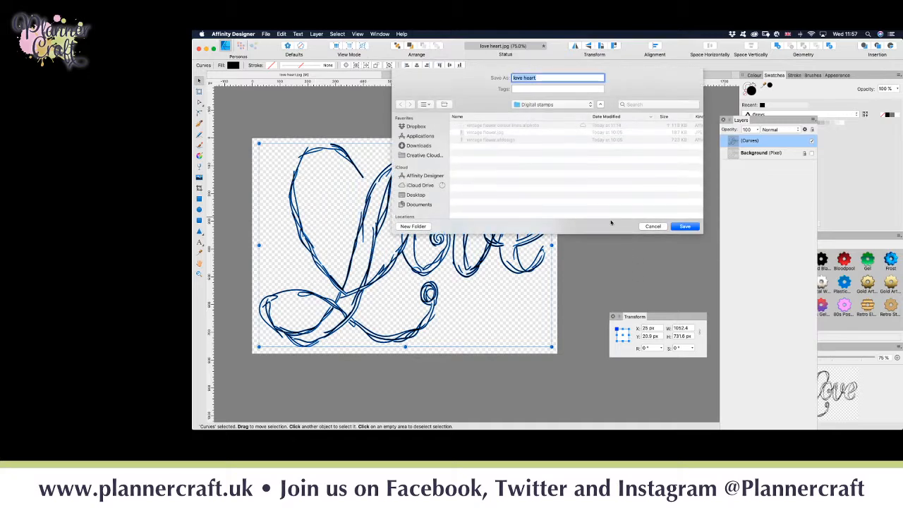
click(676, 229)
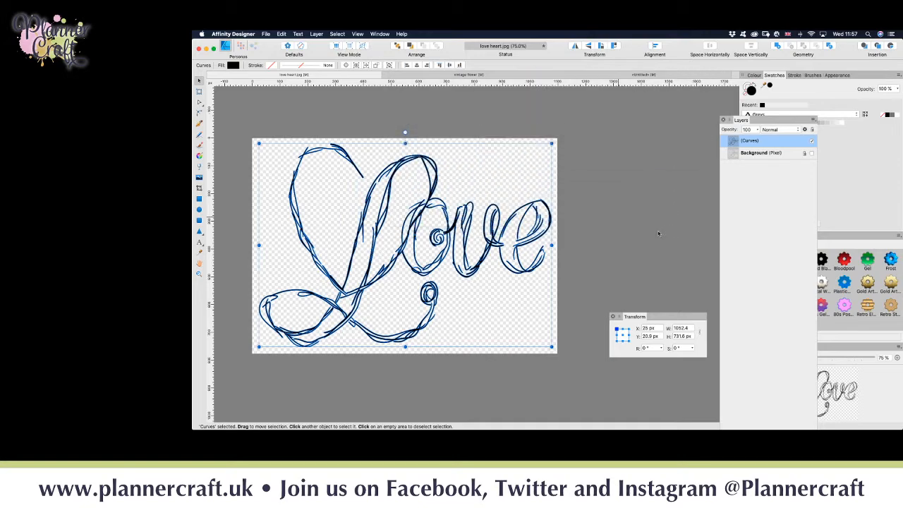
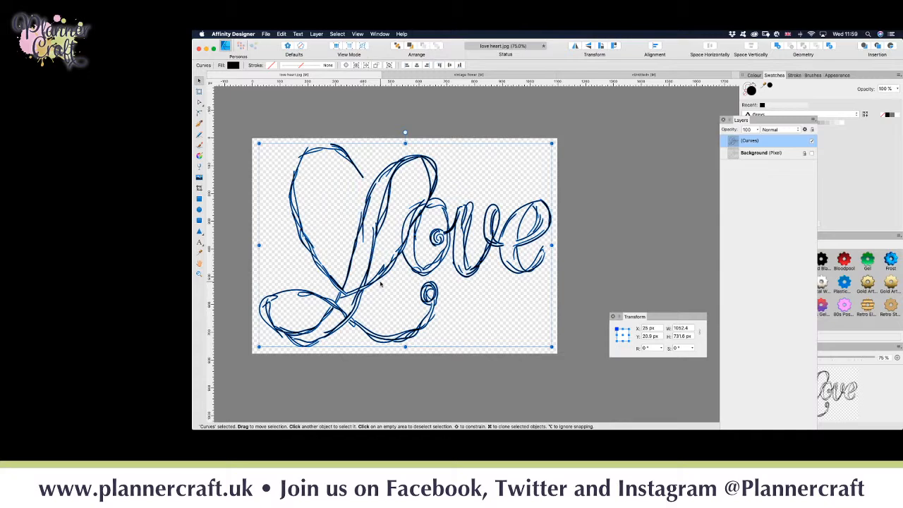
- Switch to Affinity Photo and examine the line quality of the vintage flower drawing up close along its patterned column
mouse_move(515, 416)
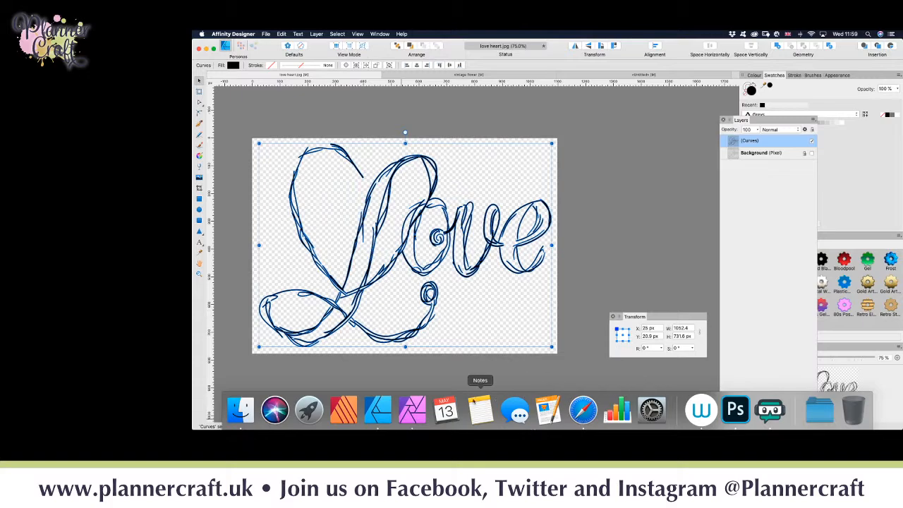
click(415, 410)
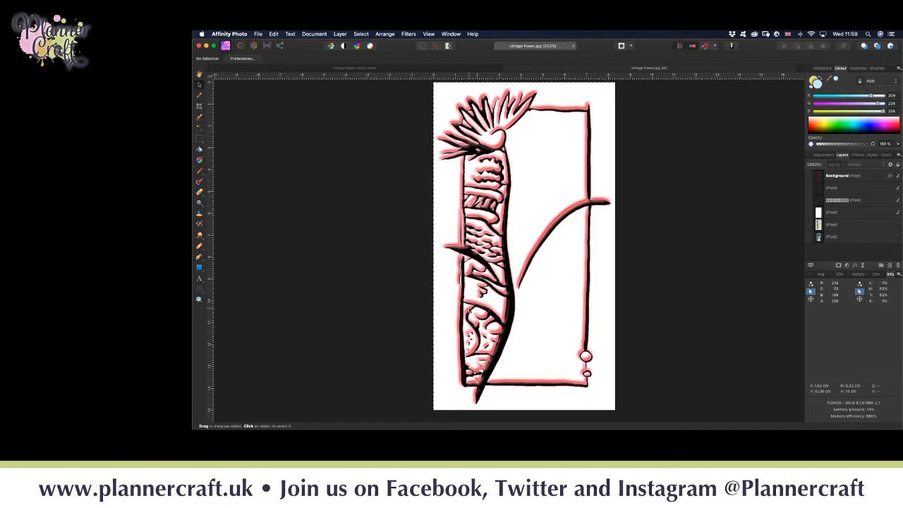
key(super+equal)
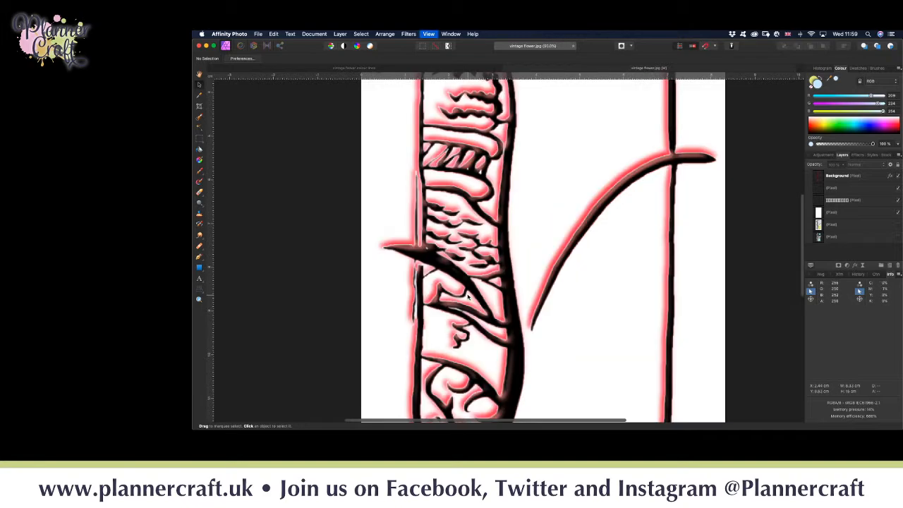
key(super+equal)
scroll(451, 268, down, 3)
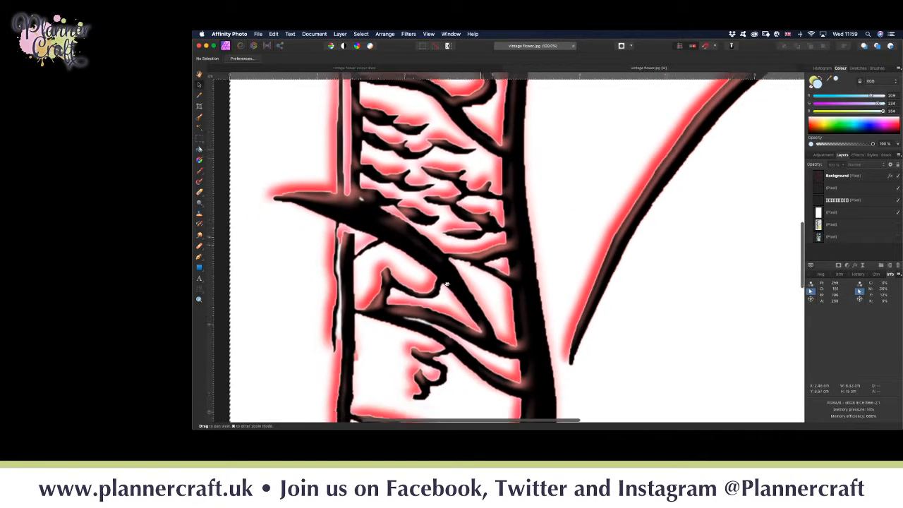
scroll(437, 240, down, 2)
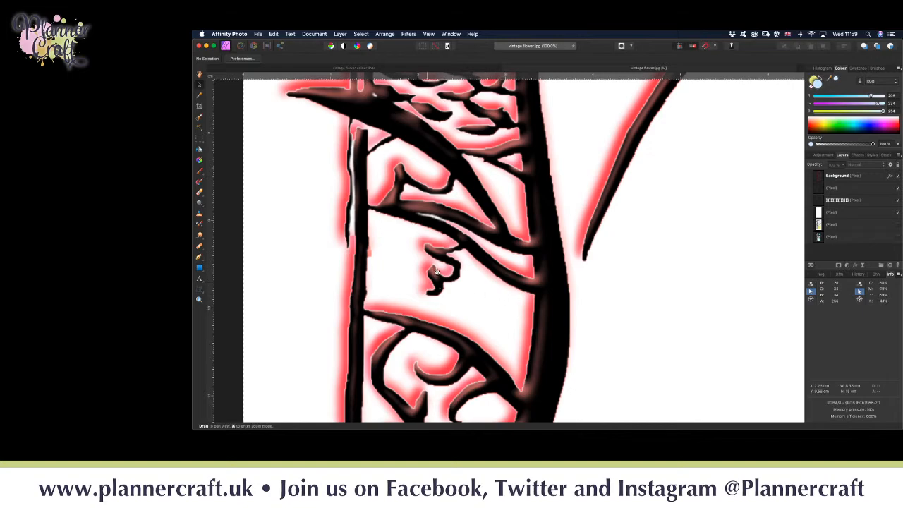
scroll(422, 392, up, 3)
scroll(422, 392, up, 3)
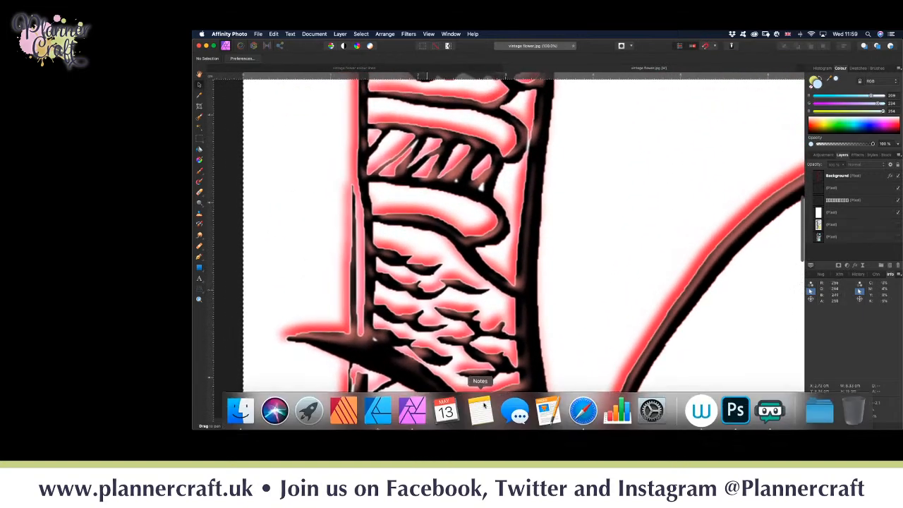
scroll(468, 277, up, 3)
mouse_move(431, 400)
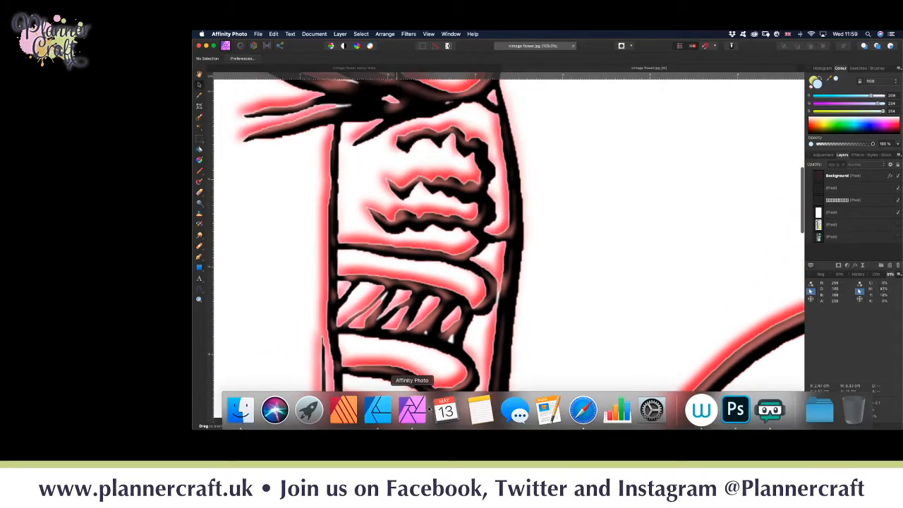